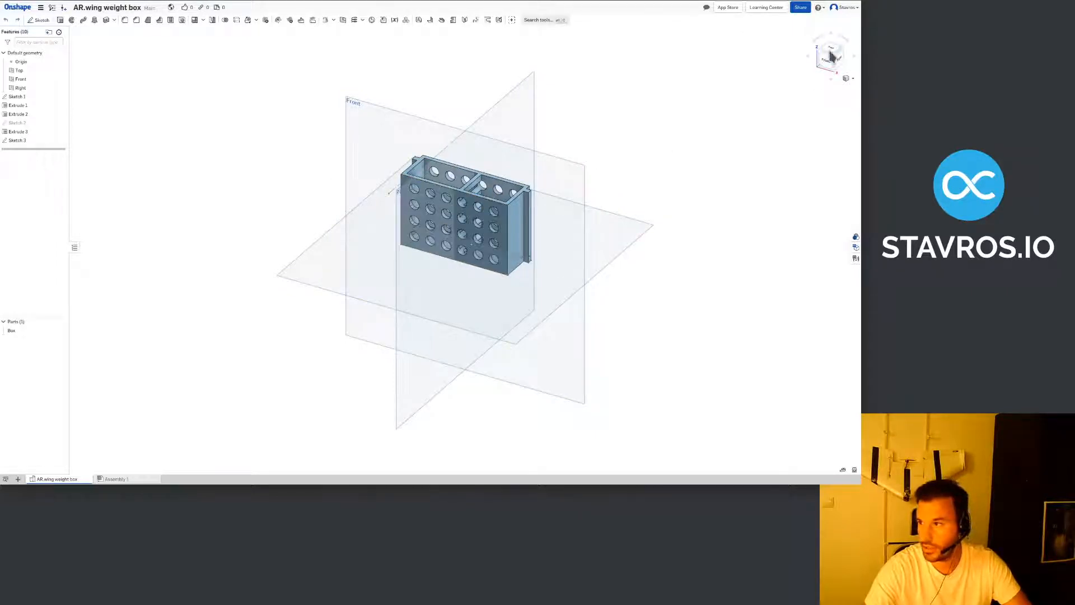
Step: Examine the weight box's perforated walls and open compartments from the front and from above
click(824, 62)
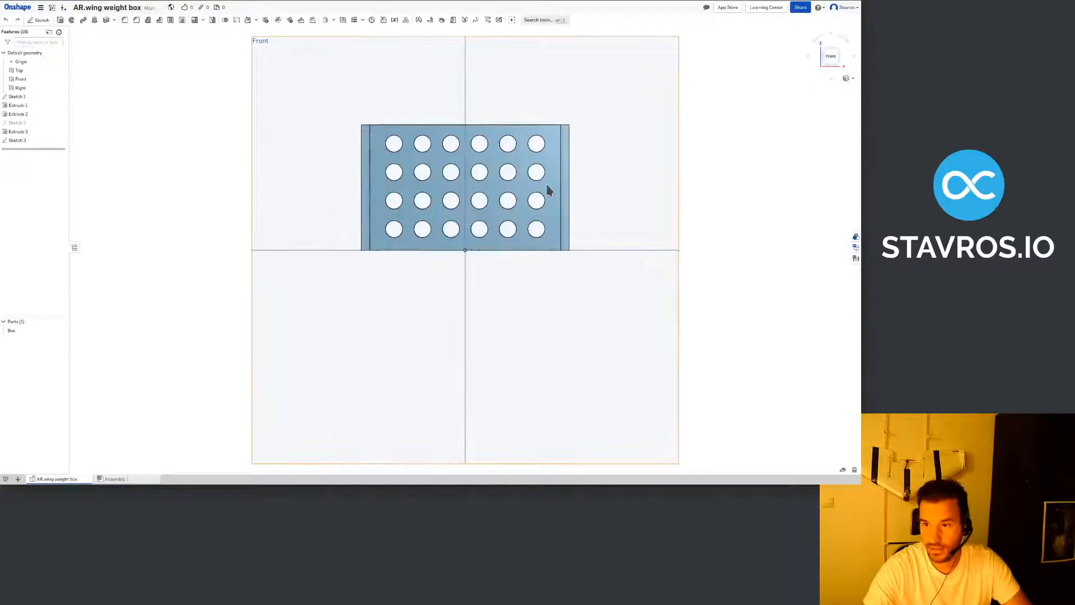
right_drag(640, 130, 645, 142)
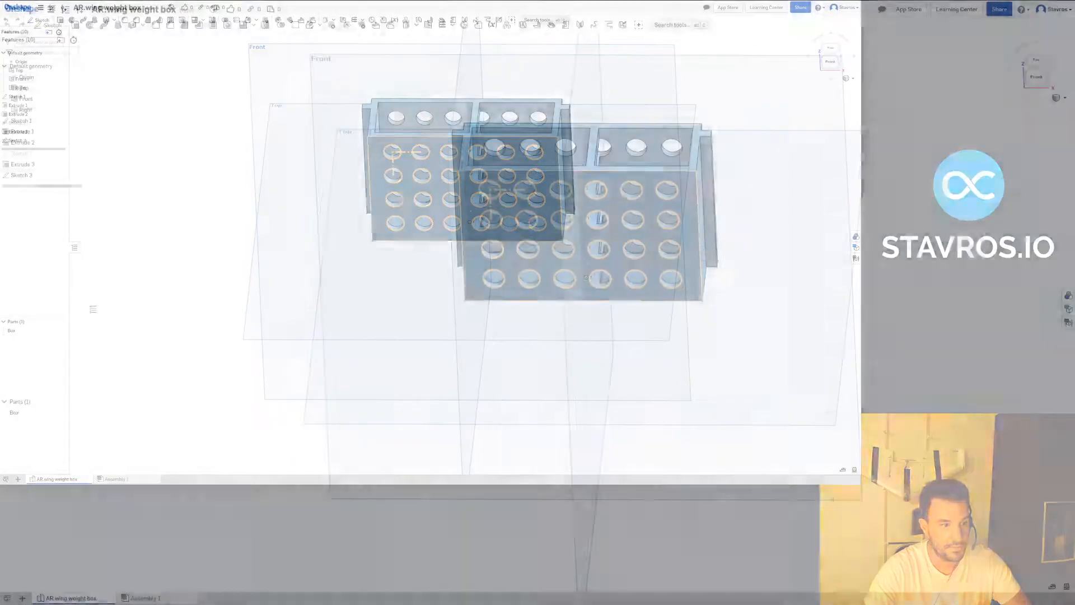
scroll(677, 307, up, 5)
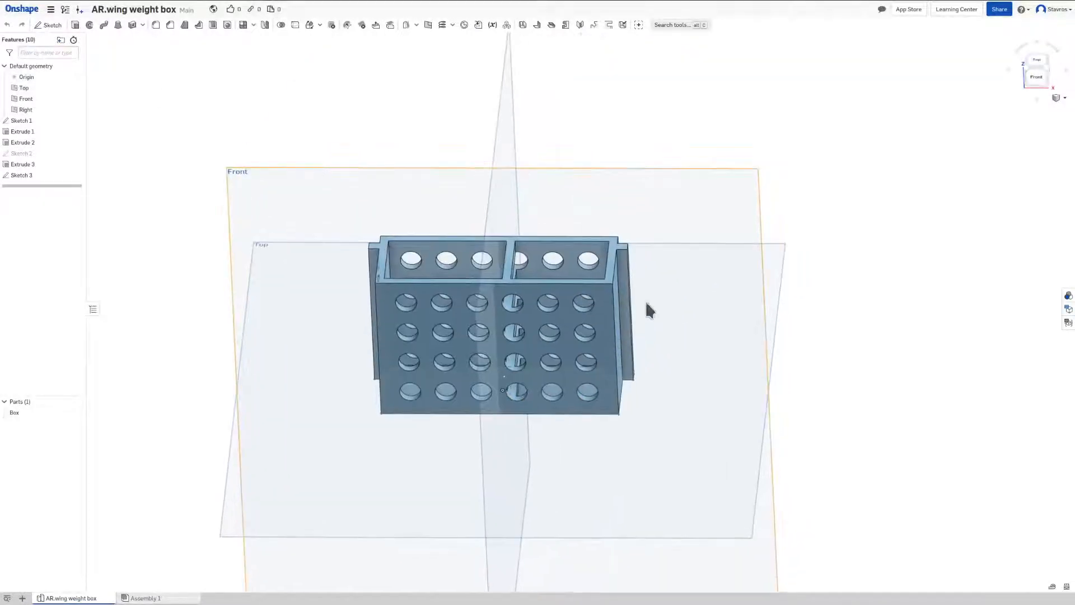
right_drag(672, 346, 418, 377)
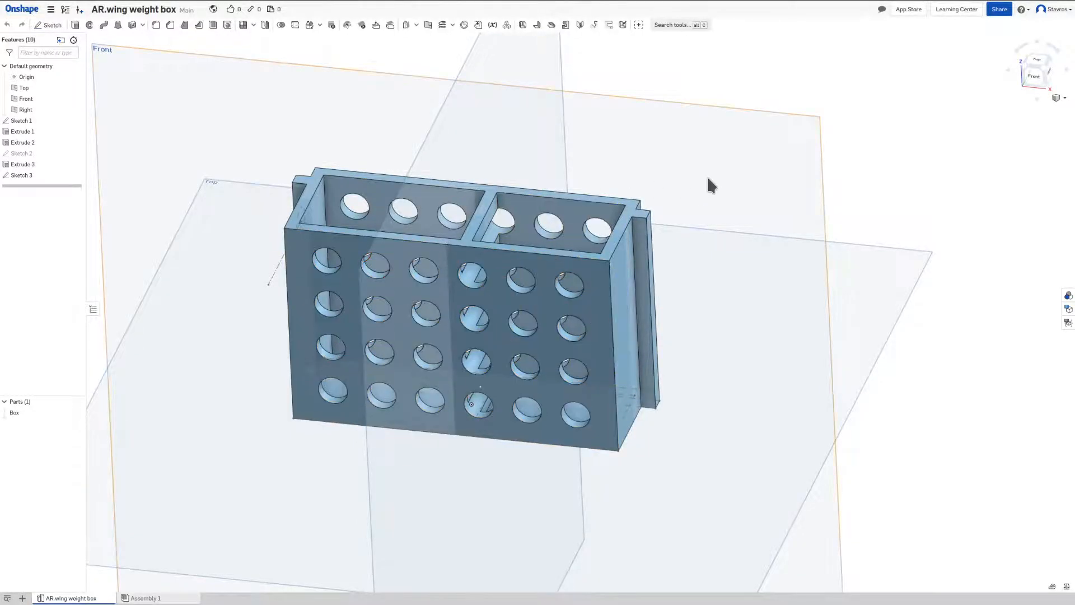
key(shift+1)
right_drag(716, 163, 682, 357)
right_drag(677, 304, 411, 311)
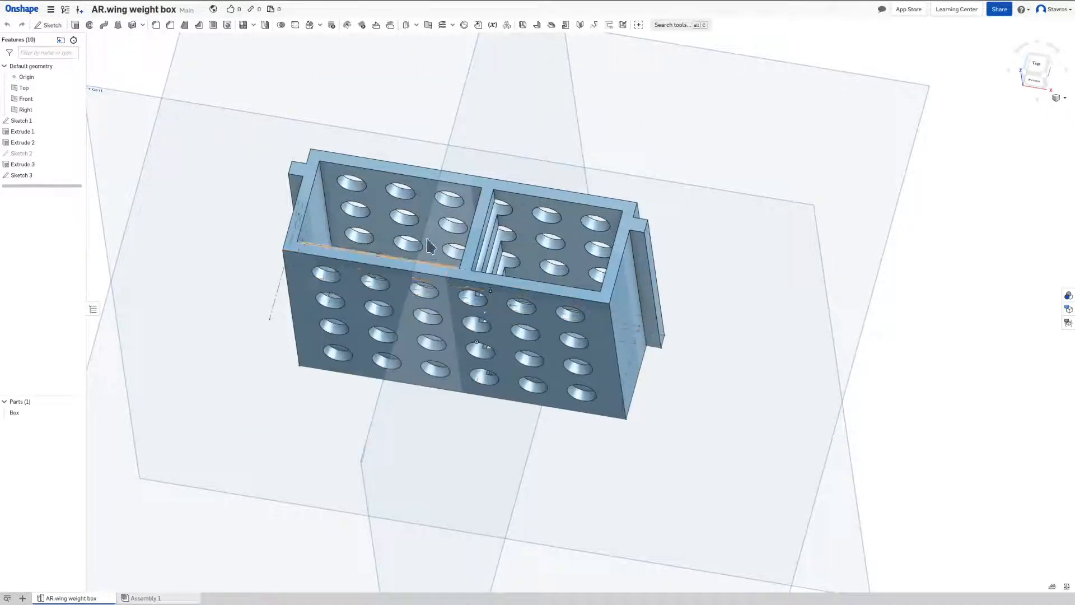
right_drag(691, 278, 420, 336)
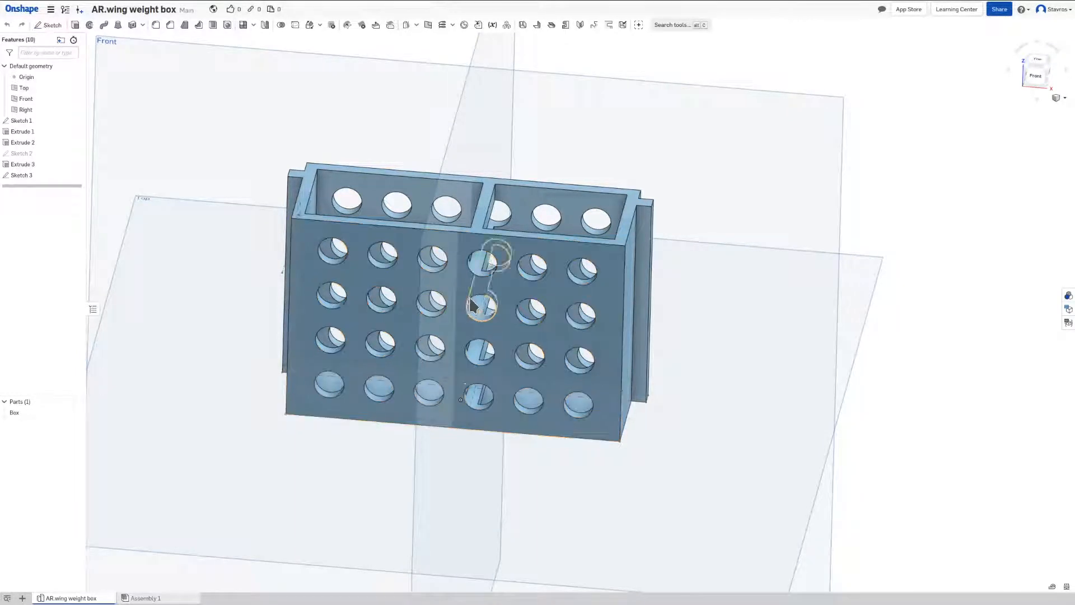
right_drag(691, 305, 682, 359)
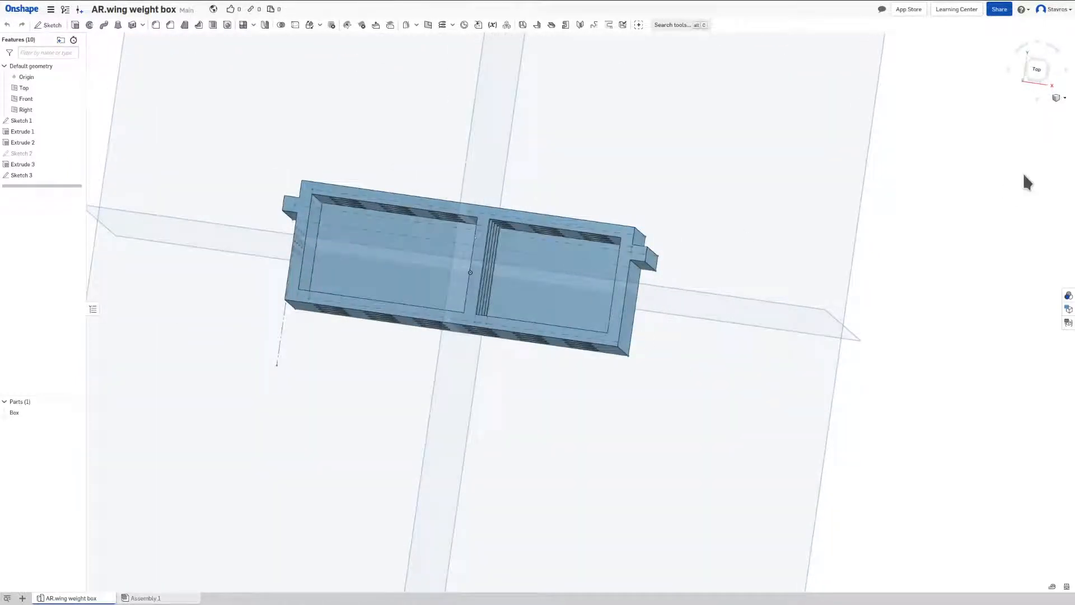
Step: Inspect the box's two compartments, divider wall and side rails from the top view and tilted angles
click(1035, 70)
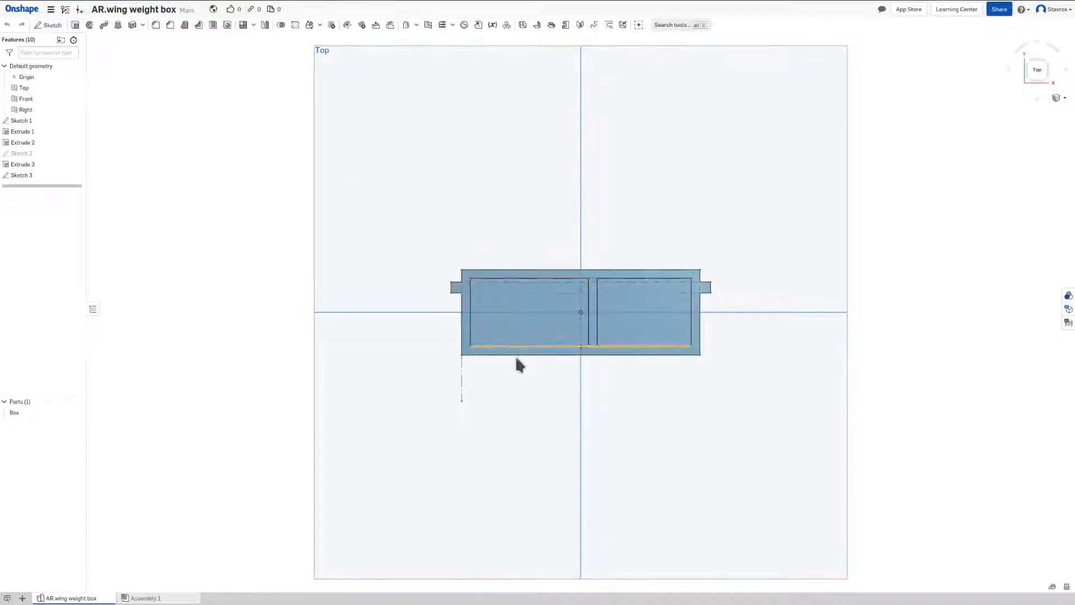
right_drag(516, 367, 472, 320)
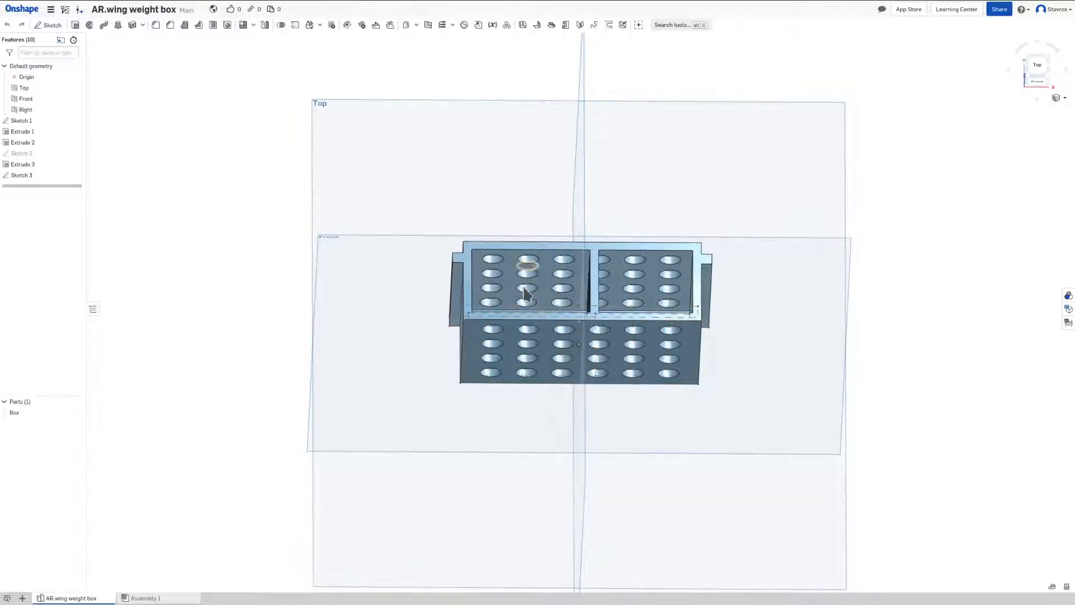
right_drag(549, 325, 546, 345)
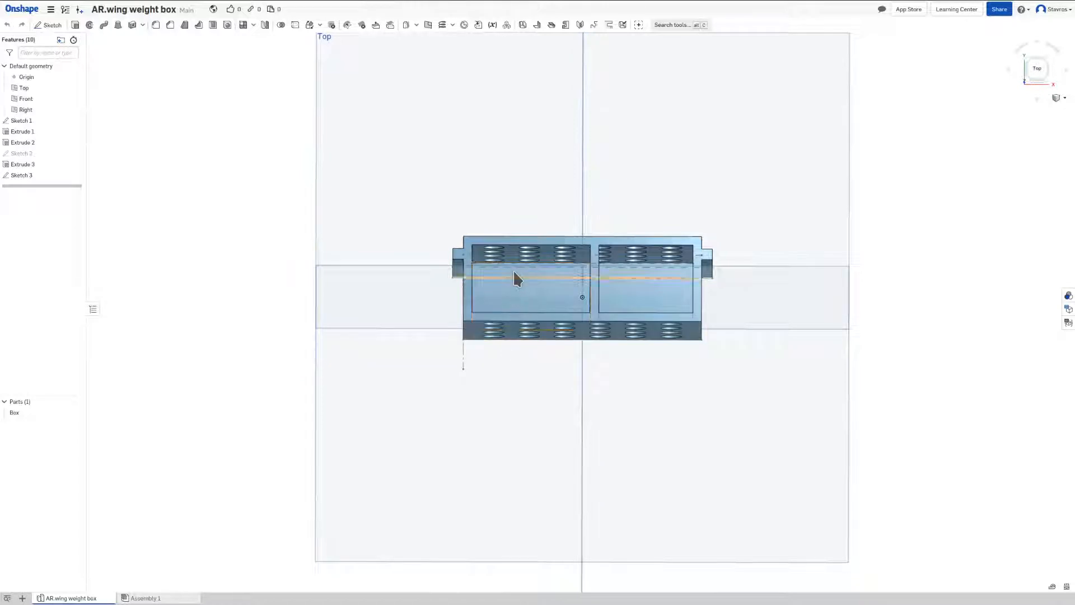
right_drag(552, 312, 551, 295)
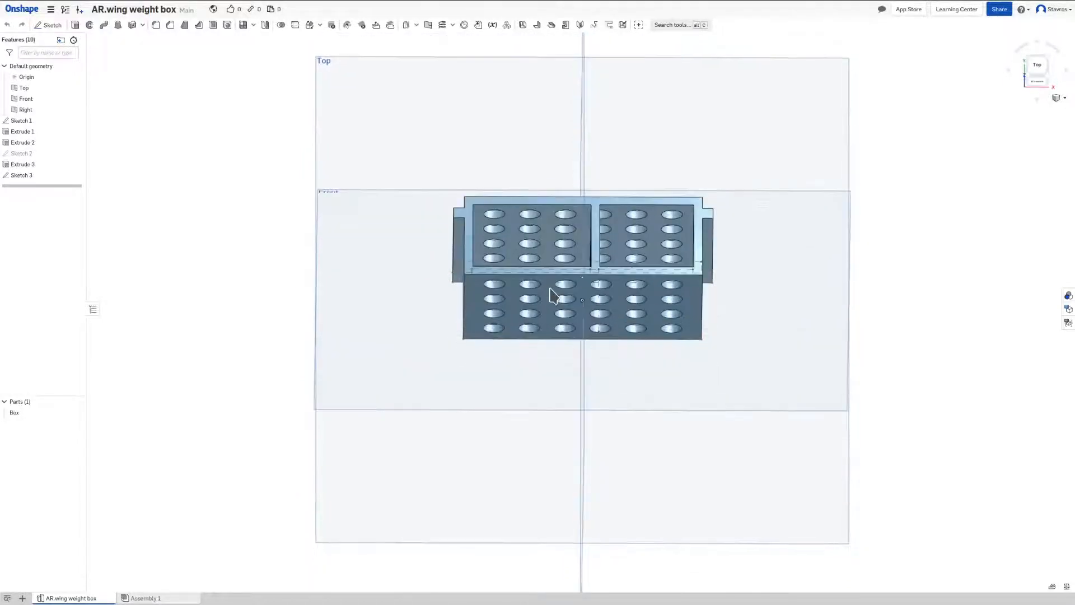
right_drag(644, 281, 684, 252)
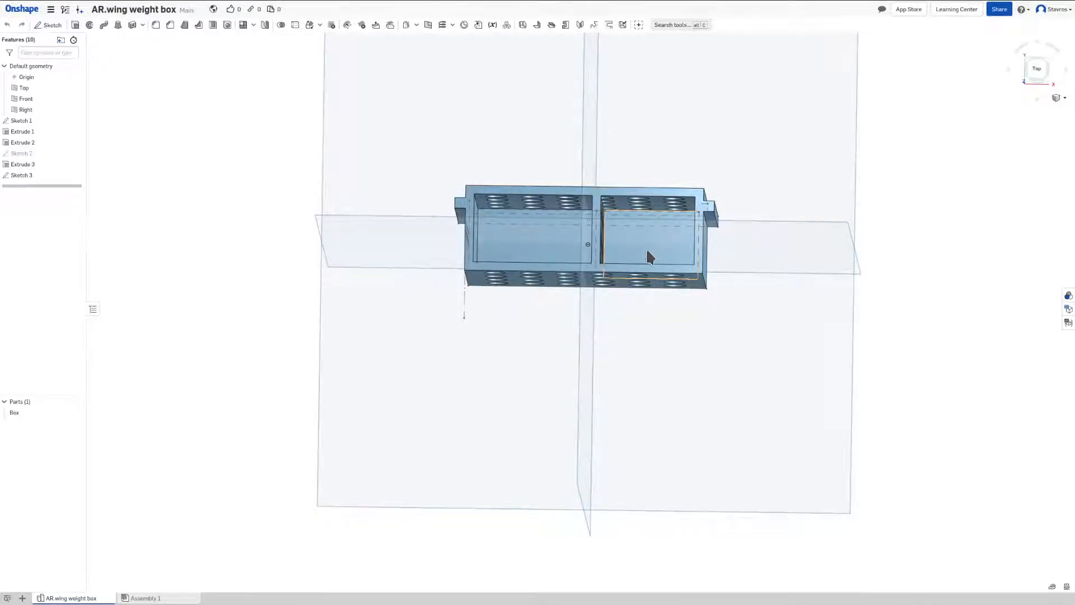
right_drag(670, 269, 724, 230)
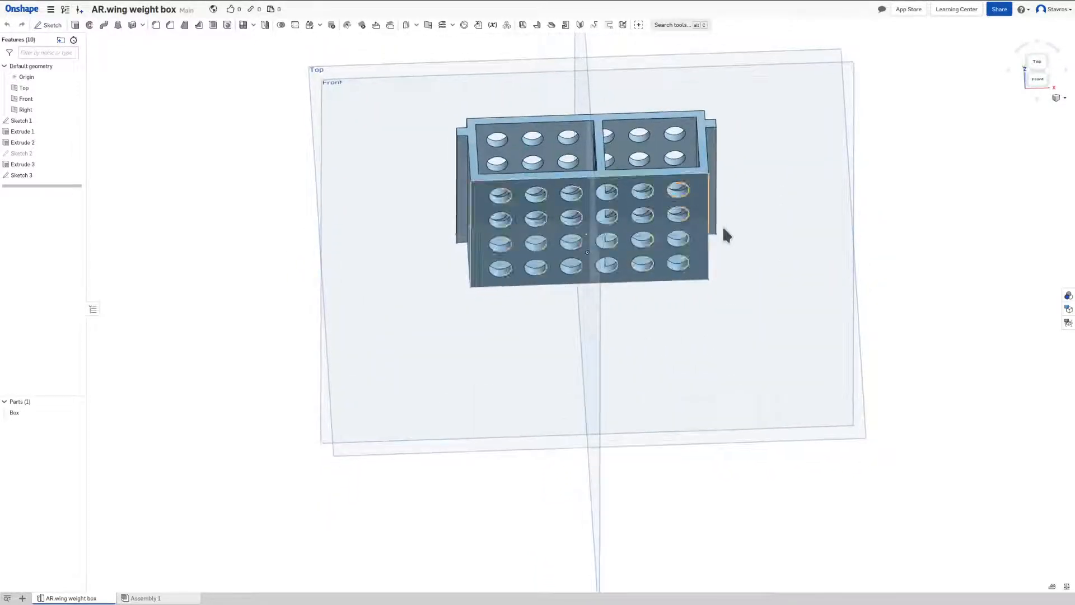
click(1039, 77)
right_drag(766, 233, 733, 252)
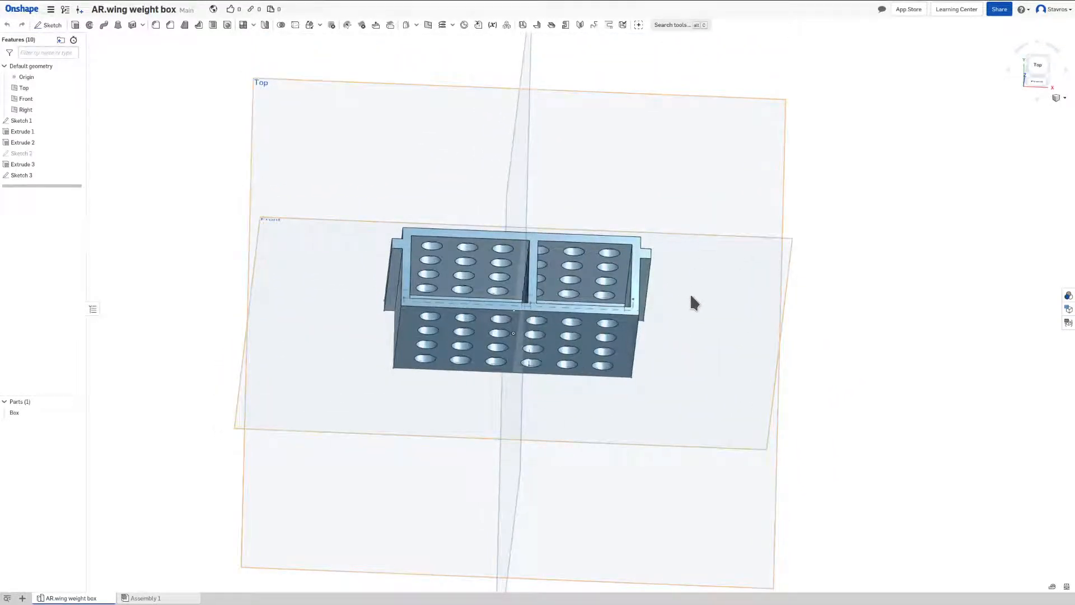
right_drag(691, 296, 616, 280)
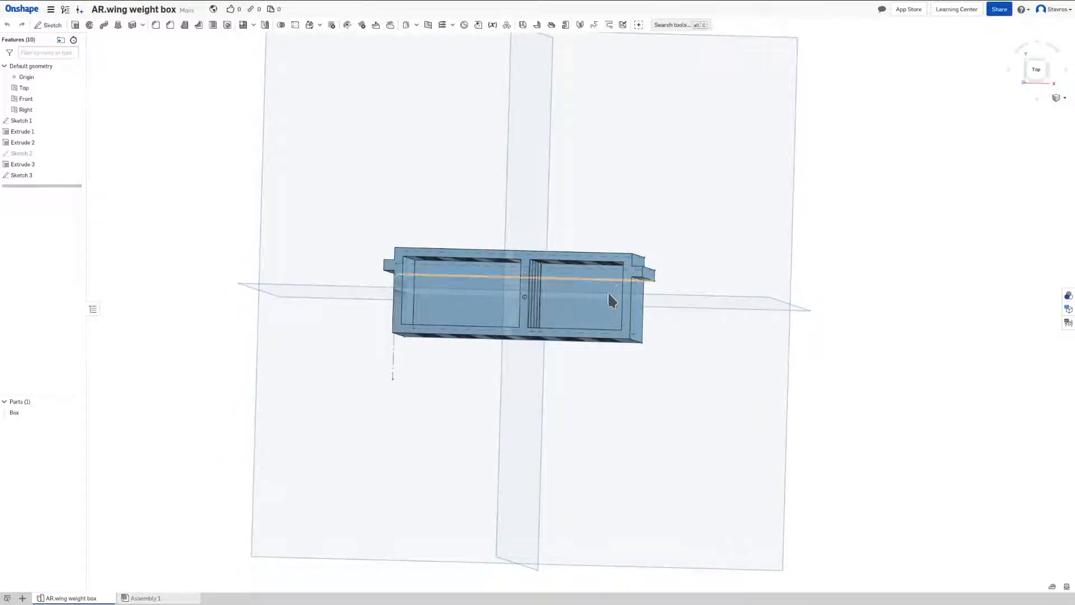
right_drag(644, 297, 611, 367)
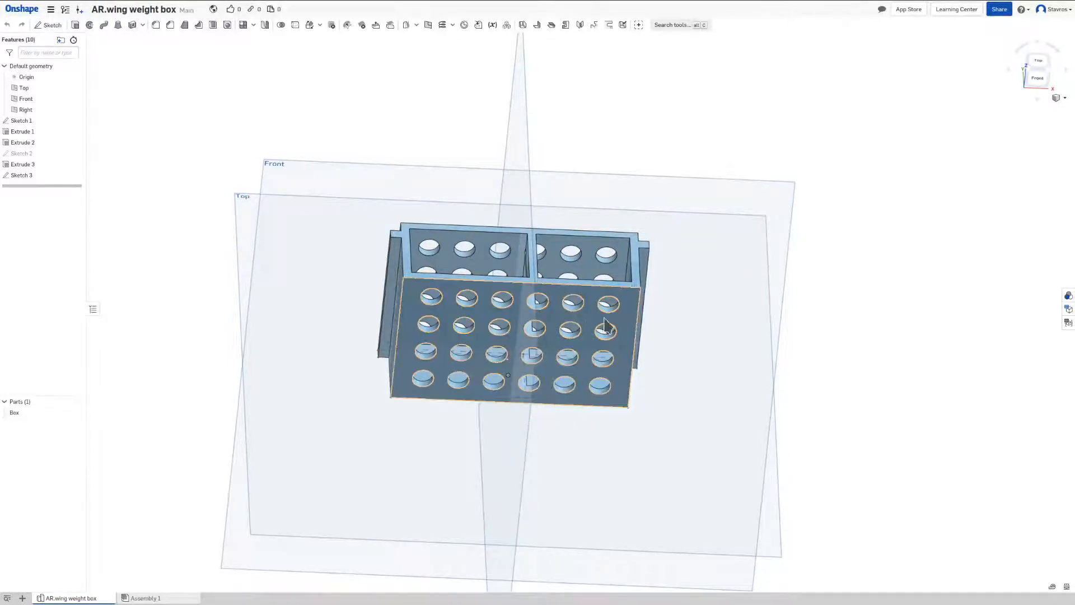
mouse_move(662, 314)
right_down()
mouse_move(618, 314)
mouse_move(607, 361)
mouse_move(631, 365)
mouse_move(662, 314)
right_up()
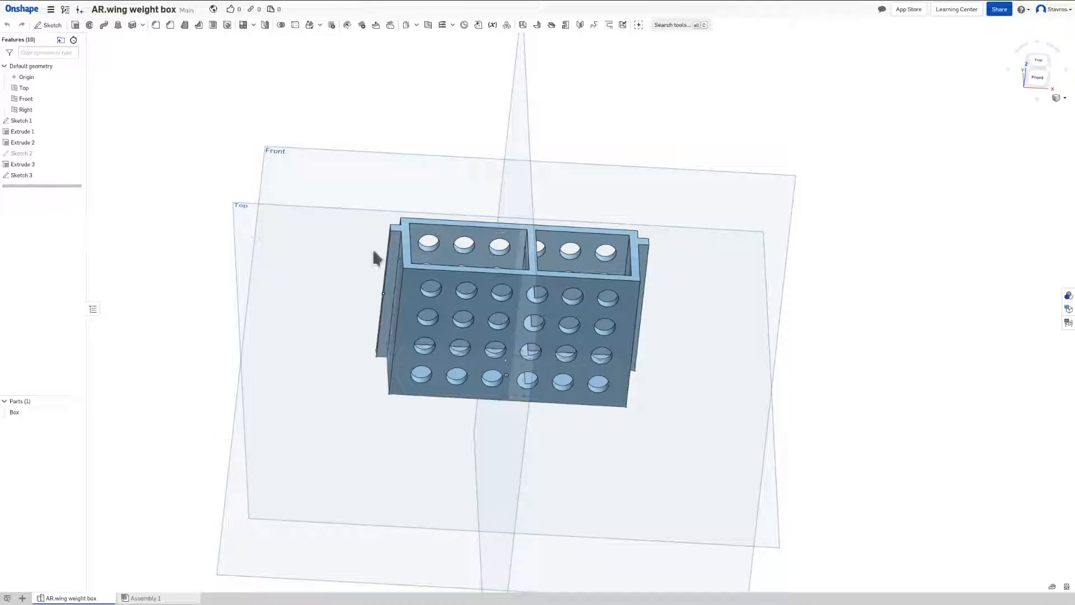
Step: Open Sketch 1 for editing, review its dimensions in the top view, and close it
click(35, 120)
mouse_move(694, 328)
right_down()
mouse_move(692, 376)
mouse_move(570, 438)
right_up()
scroll(570, 437, up, 3)
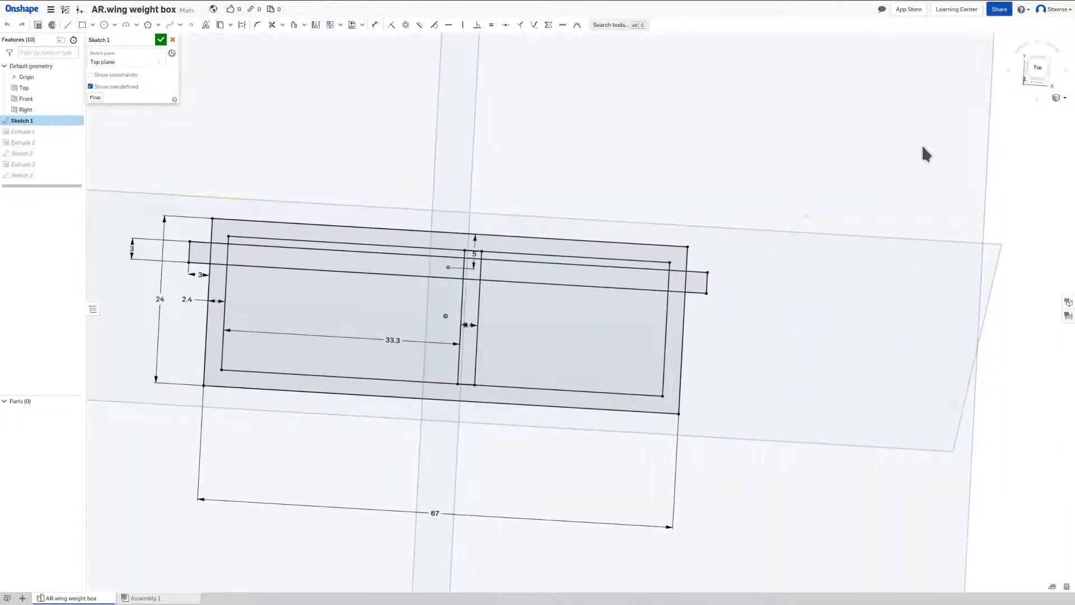
click(1035, 74)
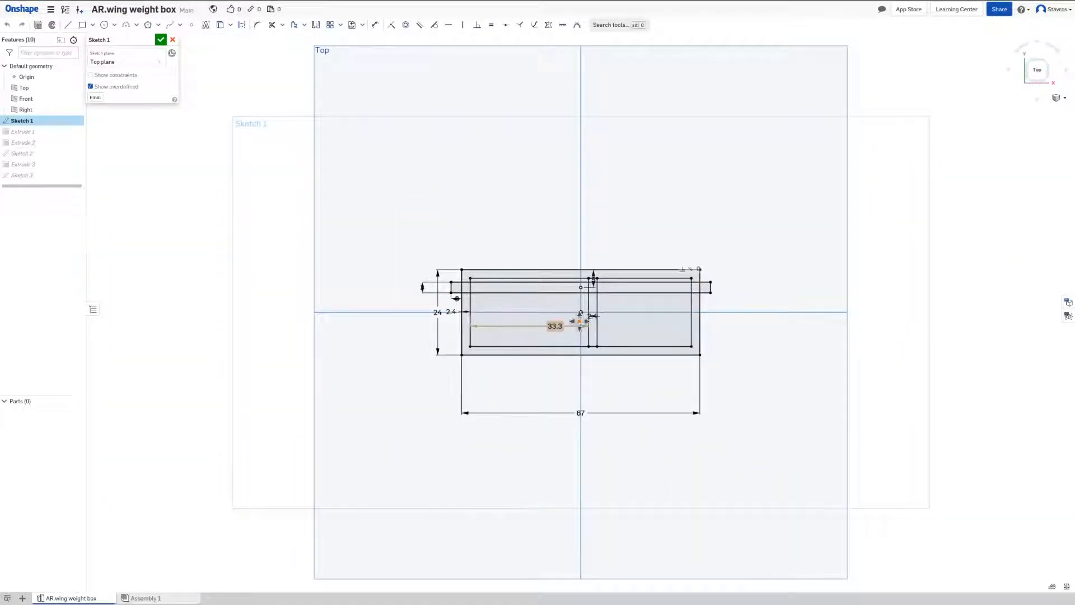
scroll(583, 313, up, 3)
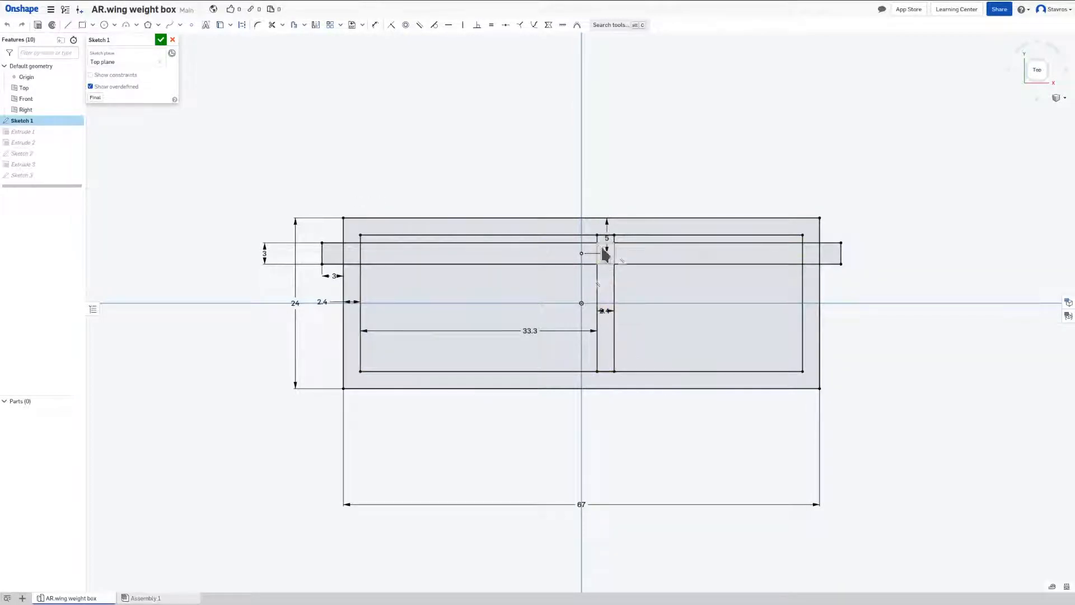
click(165, 39)
Step: Measure the length of the box's vertical front corner edge
right_drag(287, 209, 291, 147)
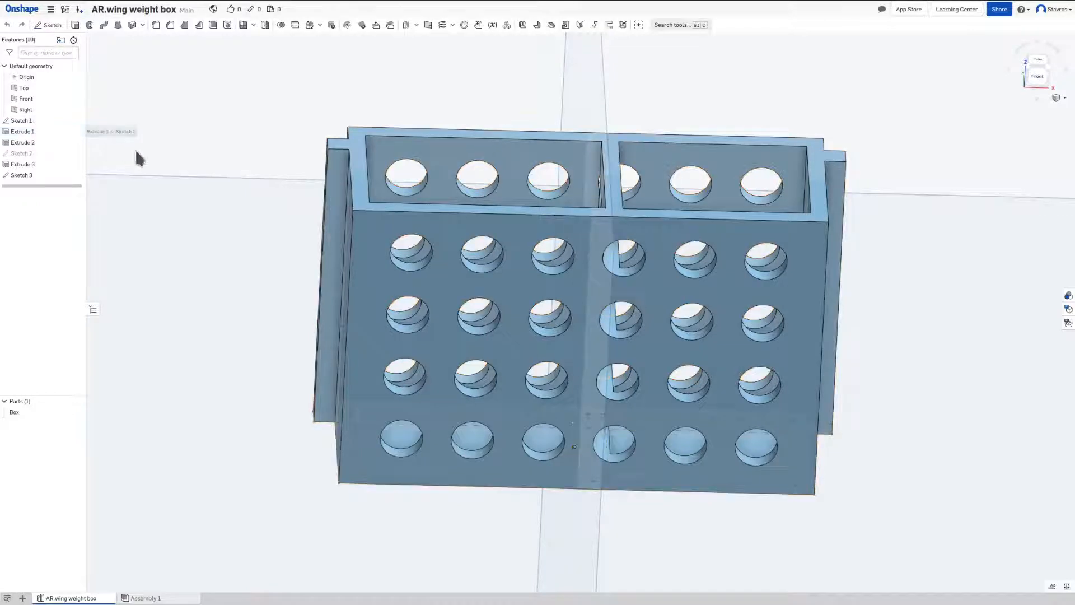
right_drag(136, 149, 296, 140)
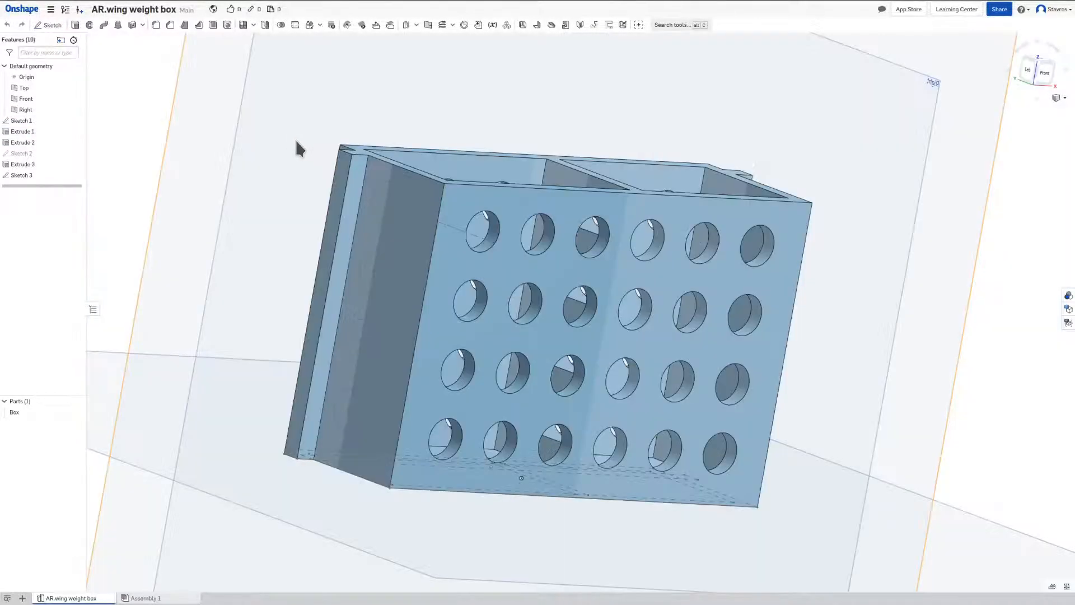
click(442, 198)
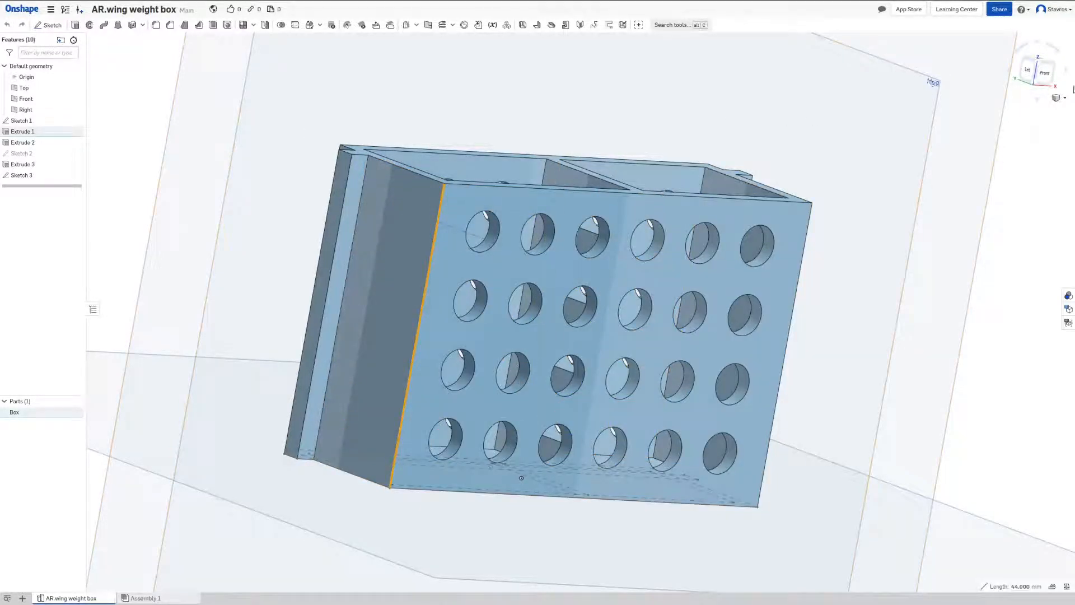
Step: Compare the hole grid on the box's front and back walls in the front and back views
click(1046, 74)
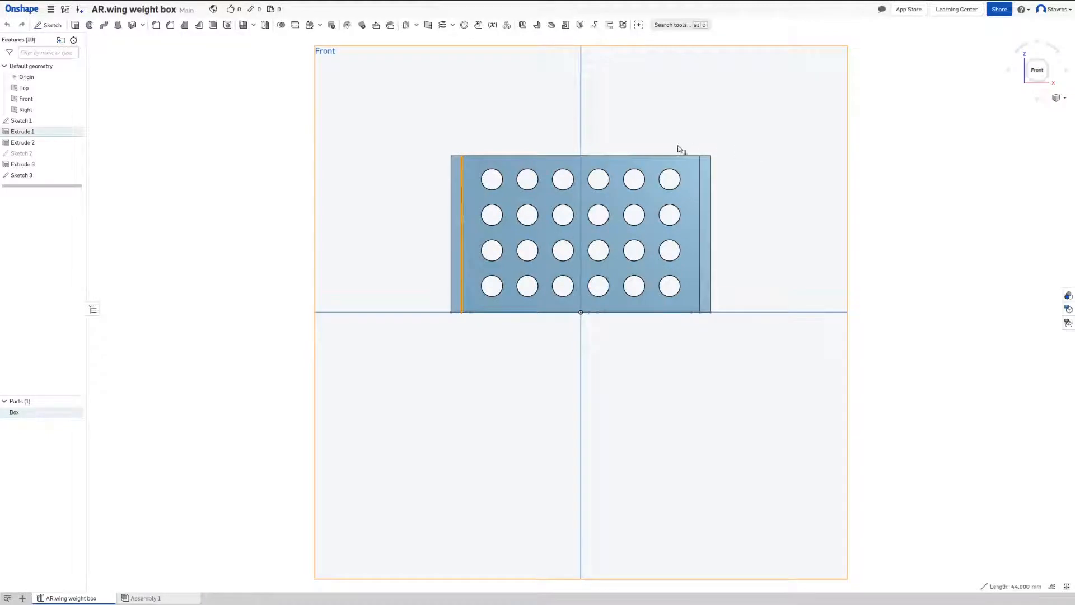
mouse_move(679, 147)
right_down()
mouse_move(714, 159)
mouse_move(678, 138)
mouse_move(712, 154)
mouse_move(686, 159)
right_up()
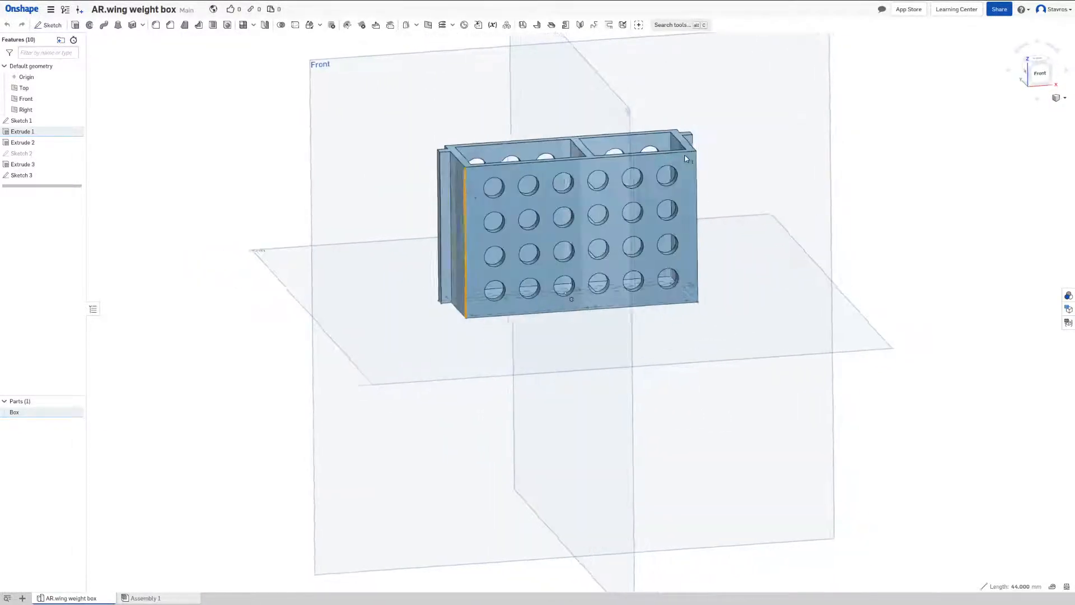
scroll(794, 168, up, 5)
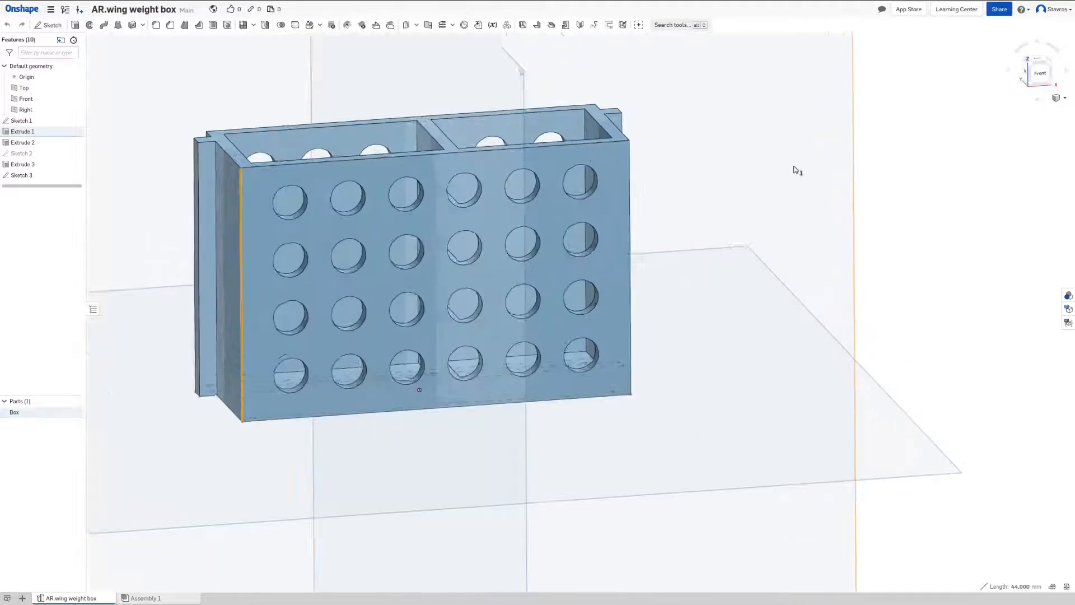
scroll(792, 165, down, 2)
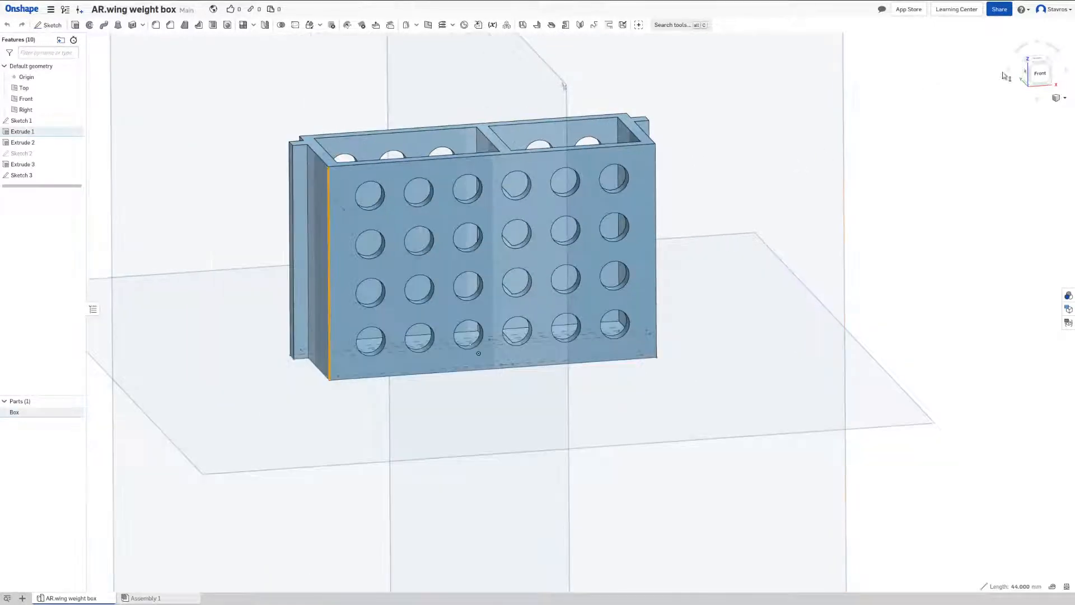
click(1039, 67)
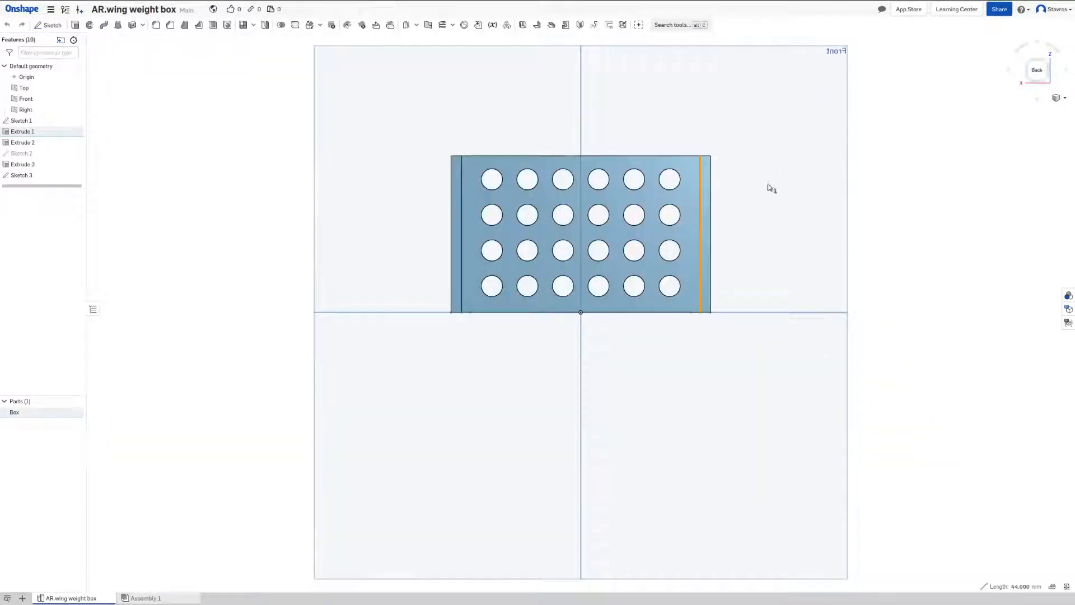
scroll(698, 300, up, 4)
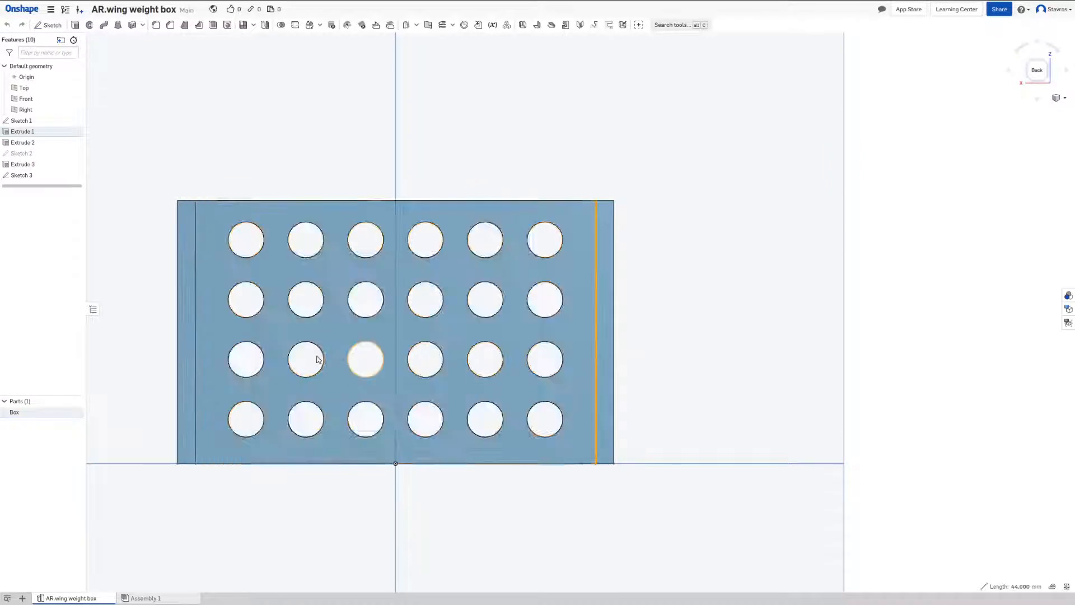
scroll(341, 353, down, 3)
Step: Inspect the box's right end wall and side rail, and return to the front view
right_drag(350, 331, 336, 202)
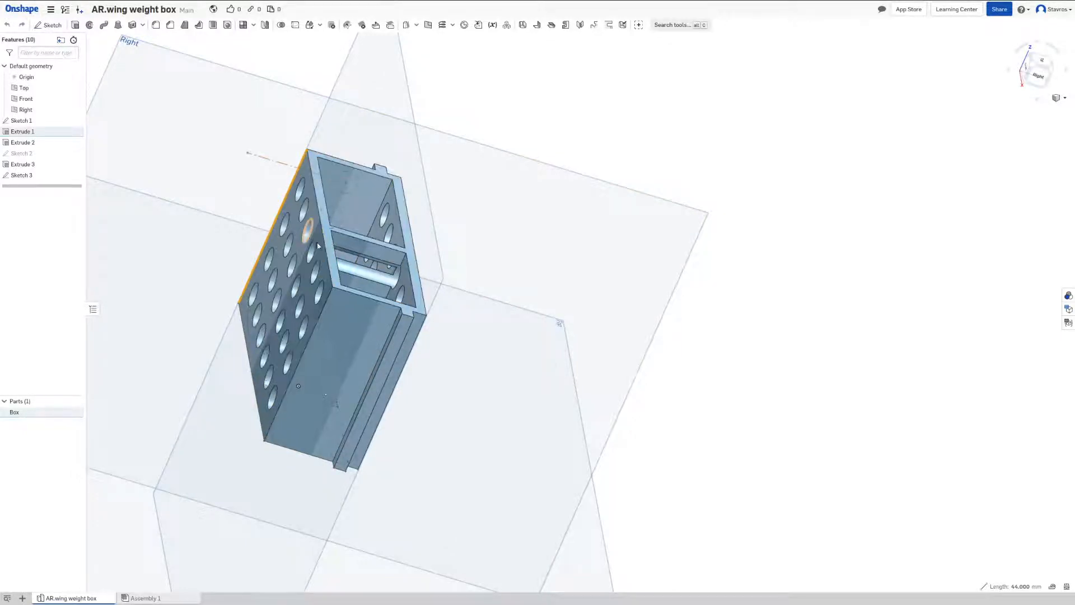
key(n)
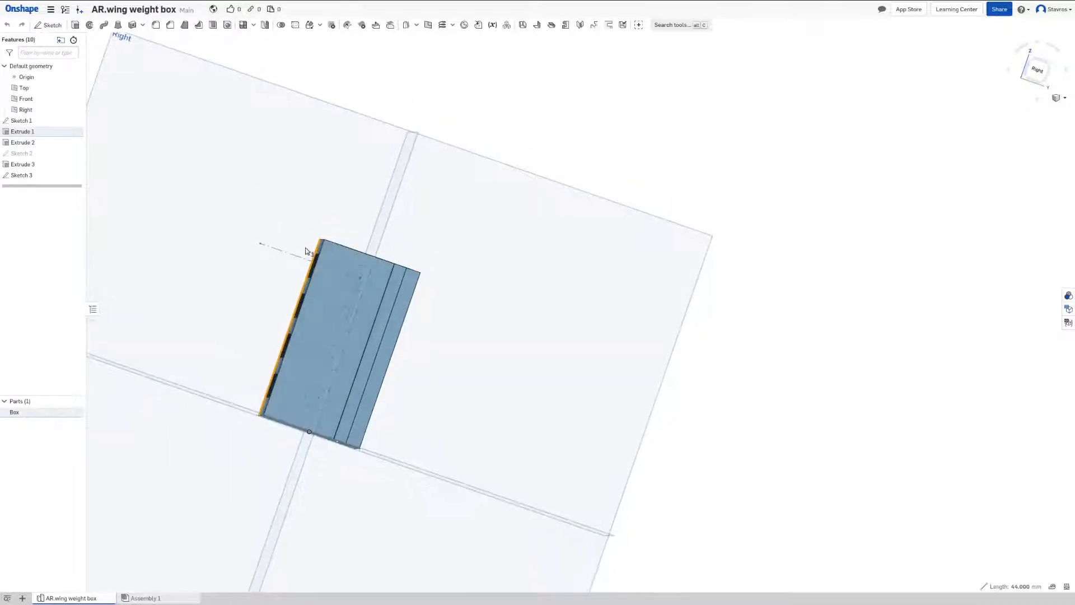
mouse_move(306, 251)
right_down()
mouse_move(322, 269)
mouse_move(304, 259)
mouse_move(342, 265)
mouse_move(315, 256)
mouse_move(309, 268)
mouse_move(307, 254)
right_up()
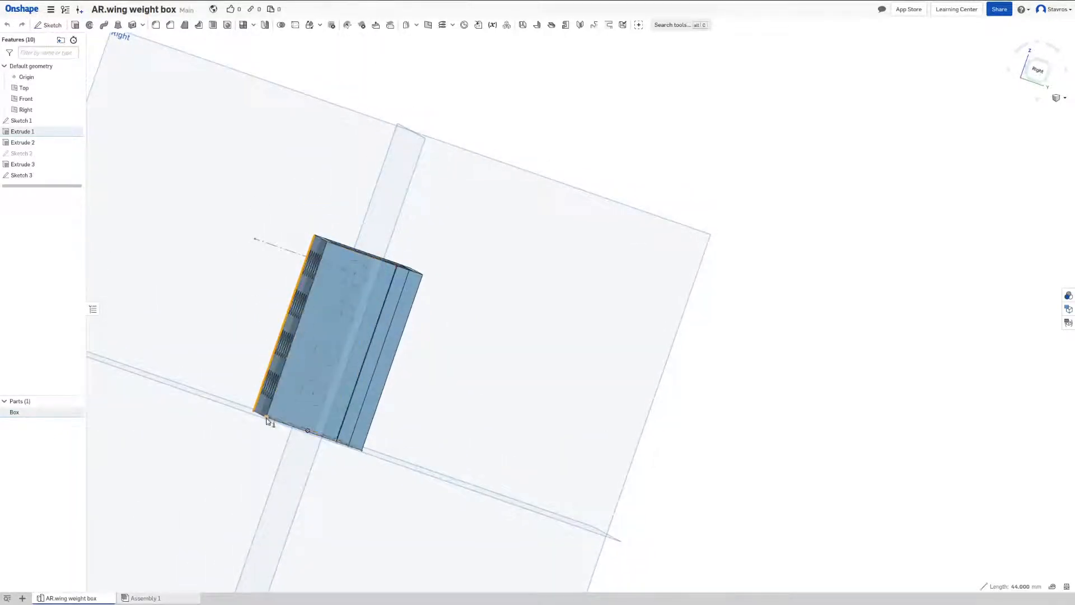
right_click(269, 418)
click(261, 418)
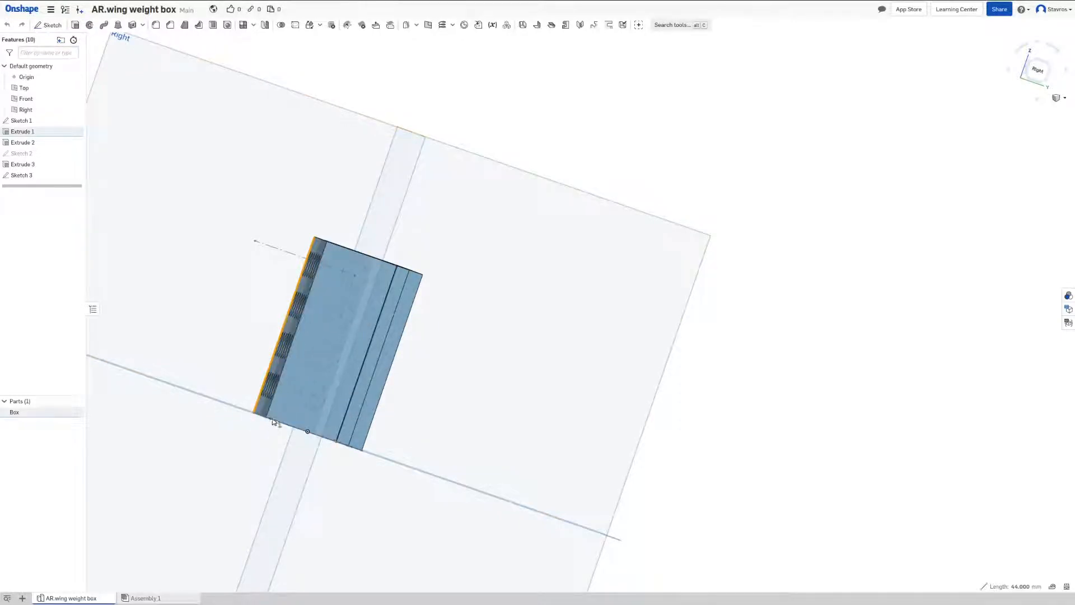
right_drag(384, 255, 302, 383)
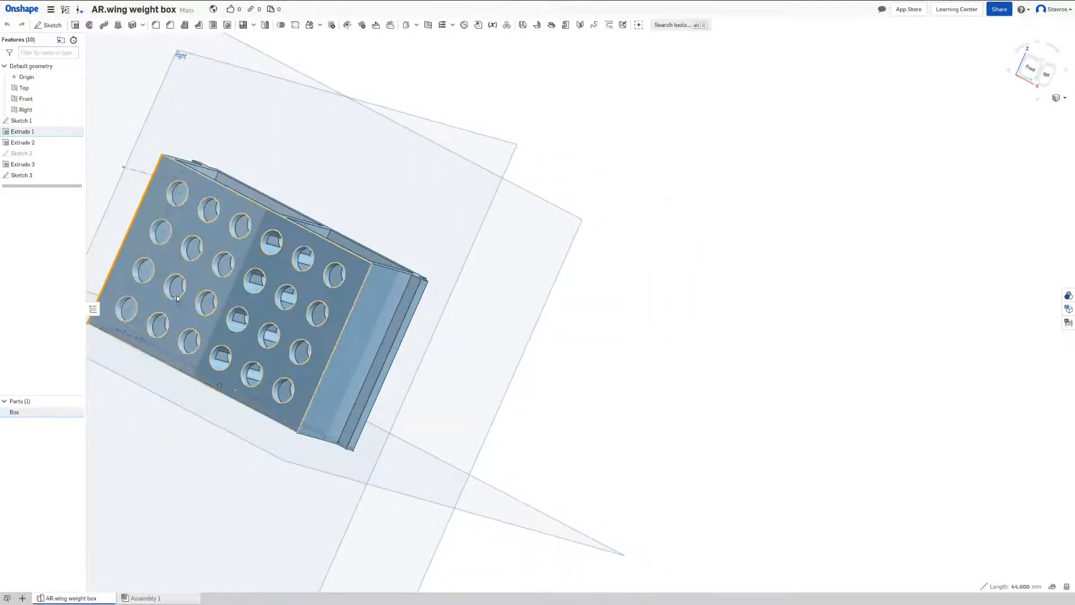
click(1033, 72)
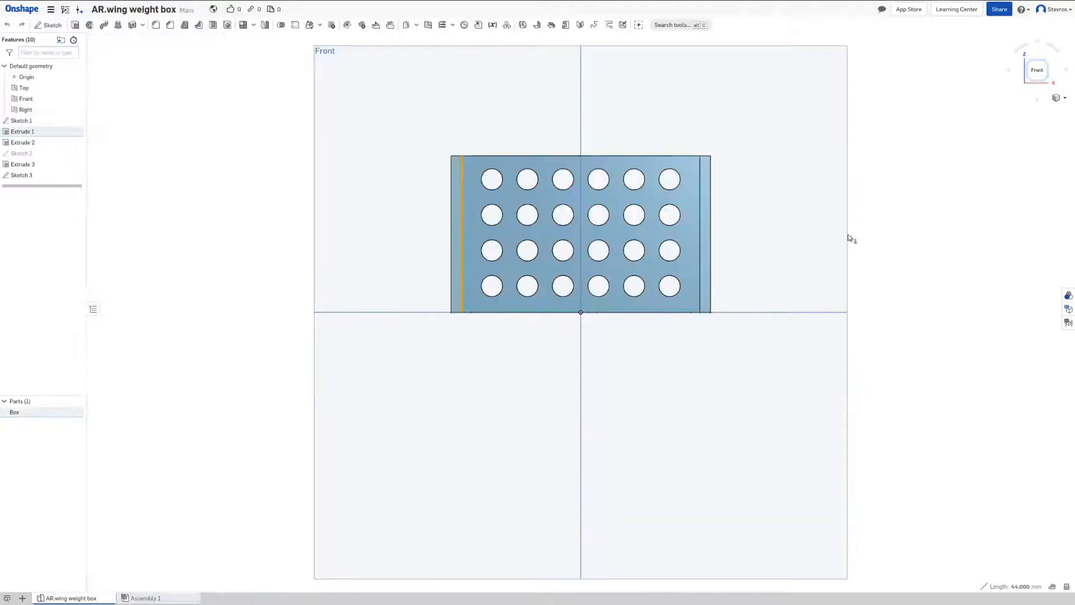
Step: Inspect the box's two compartments, floor and divider from above and in the top view
right_drag(554, 285, 551, 315)
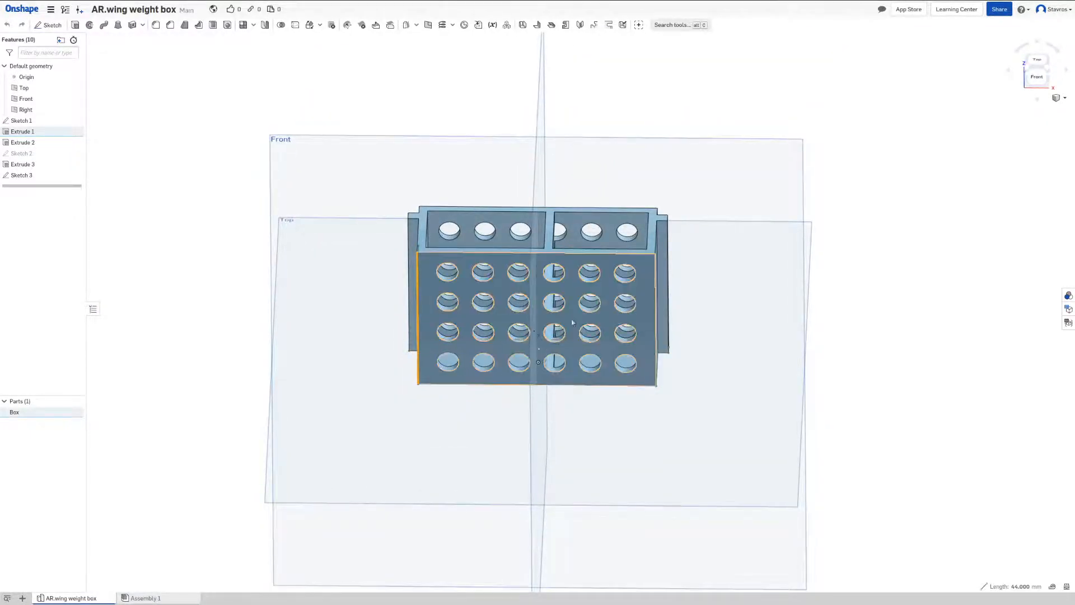
right_drag(627, 230, 640, 264)
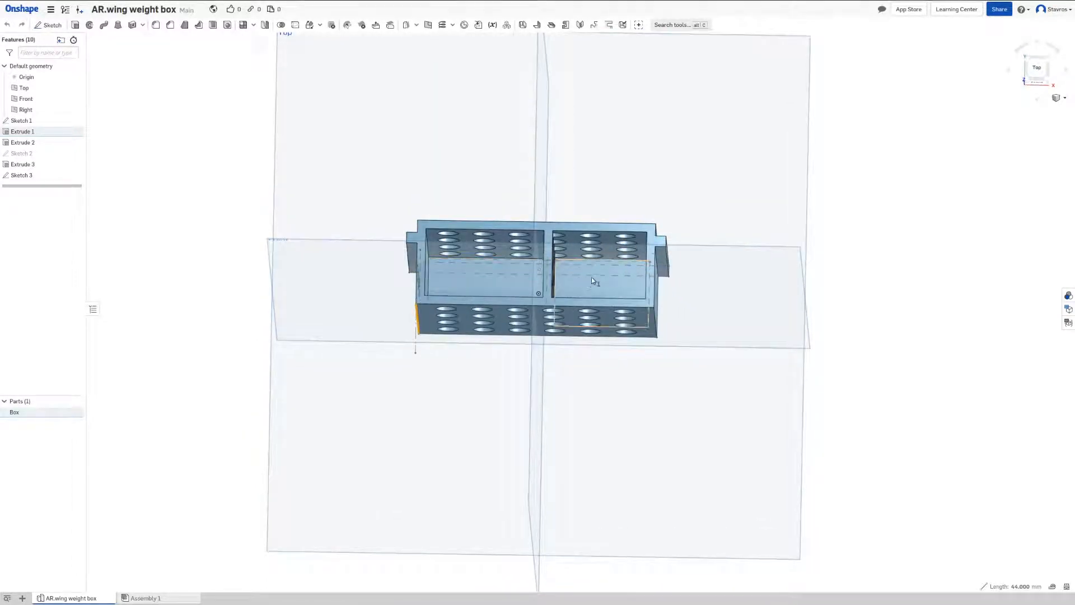
scroll(593, 275, up, 3)
scroll(594, 275, down, 2)
click(1038, 77)
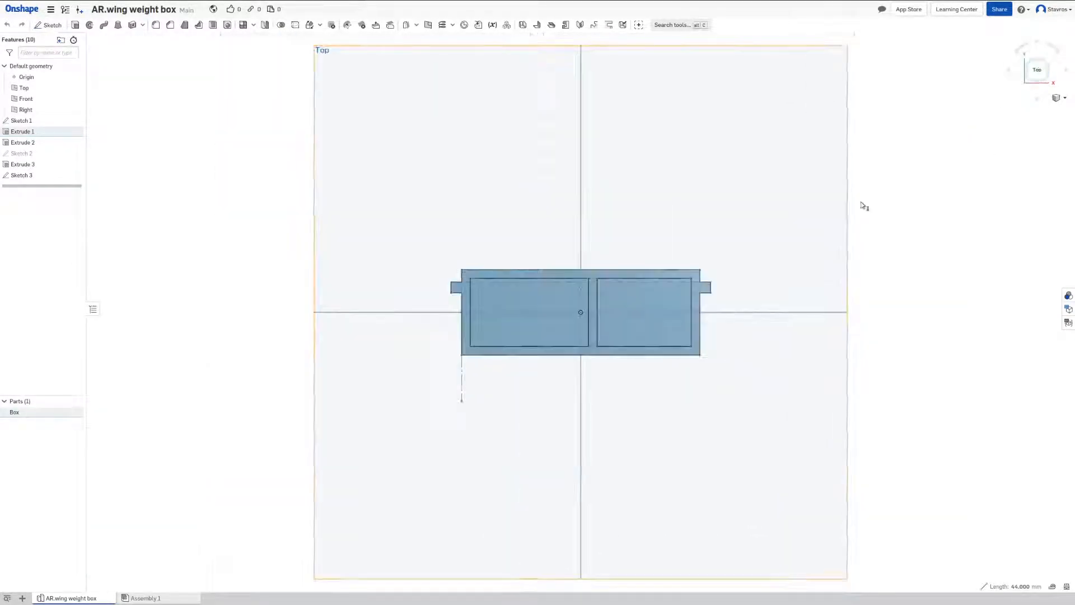
right_drag(726, 249, 720, 192)
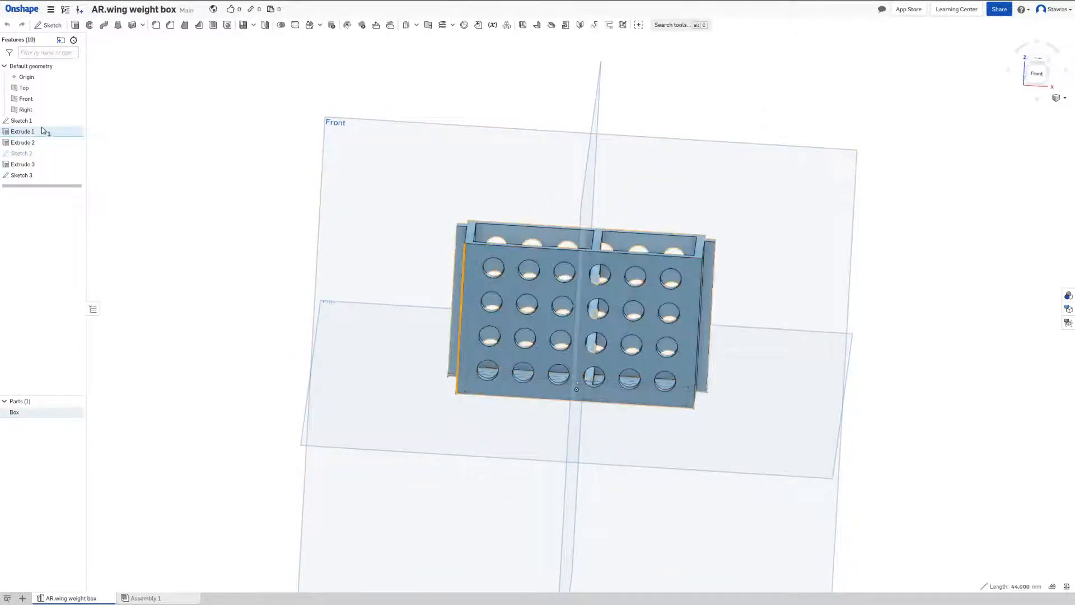
Step: Check the document's version history, then close it and return to the box model
click(78, 10)
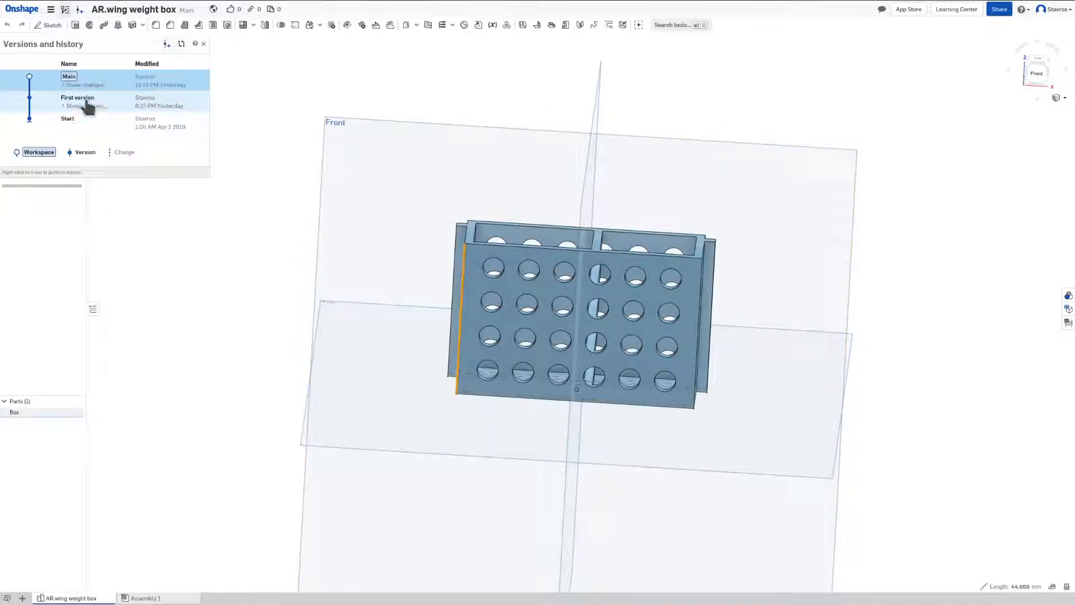
click(269, 181)
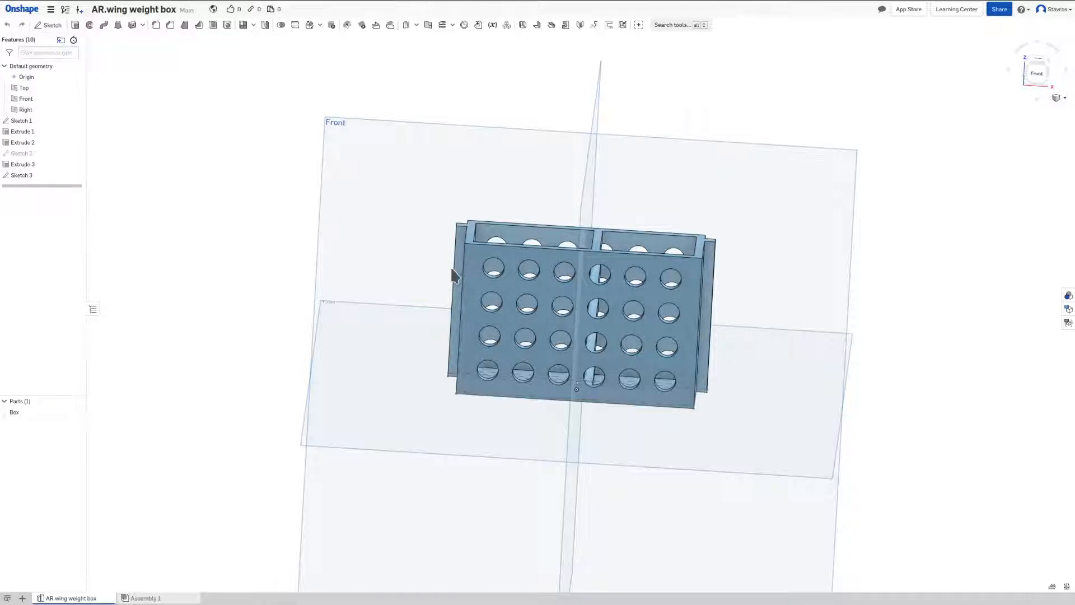
mouse_move(514, 235)
right_down()
mouse_move(520, 319)
mouse_move(514, 249)
right_up()
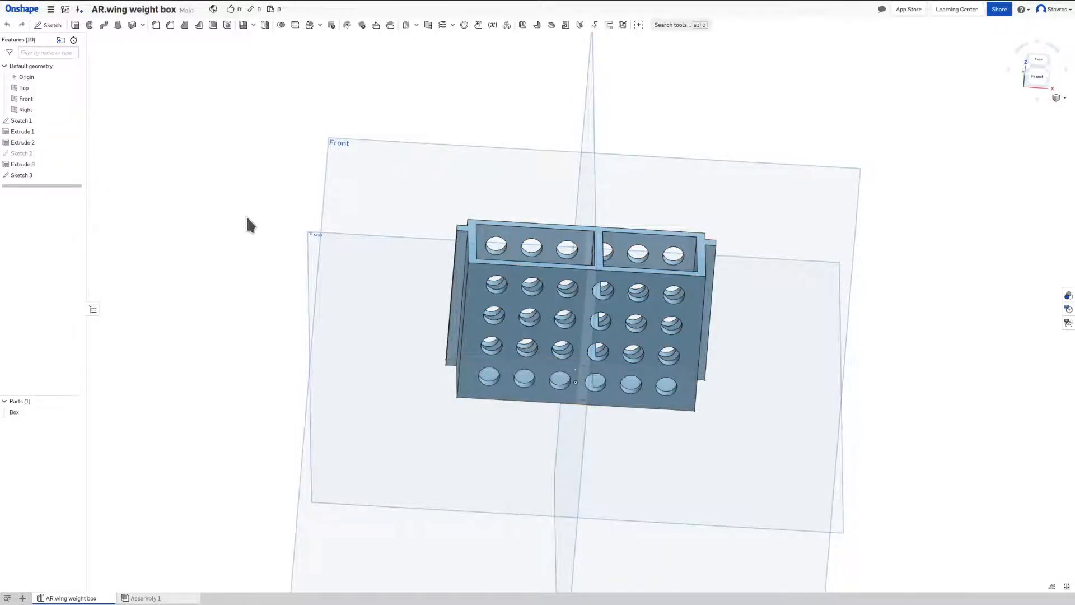
Step: Delete every feature from Extrude 1 through Sketch 3, keeping only Sketch 1
right_drag(247, 215, 243, 185)
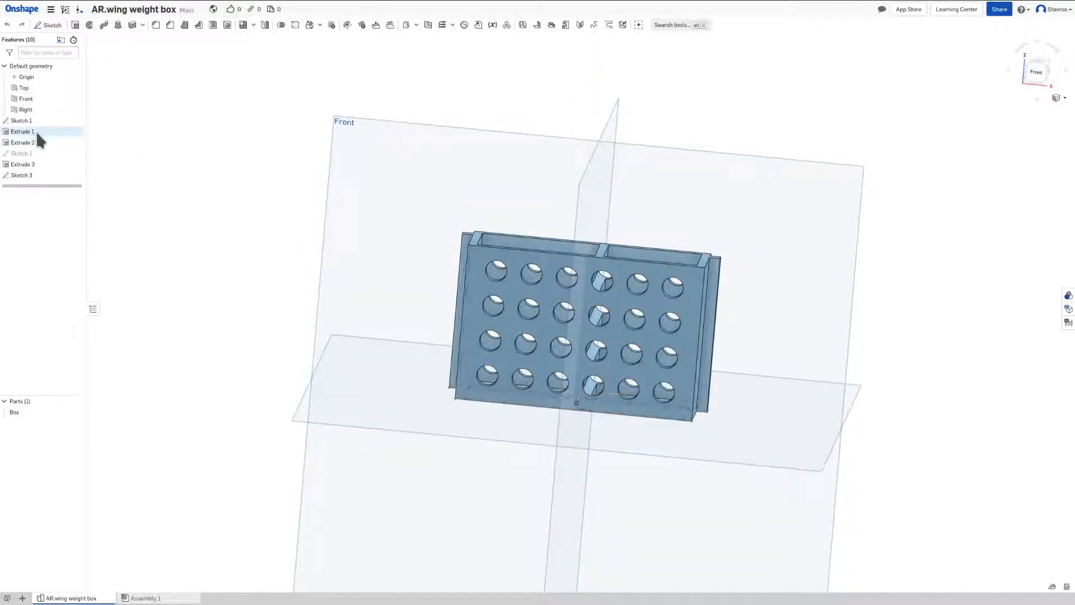
click(43, 172)
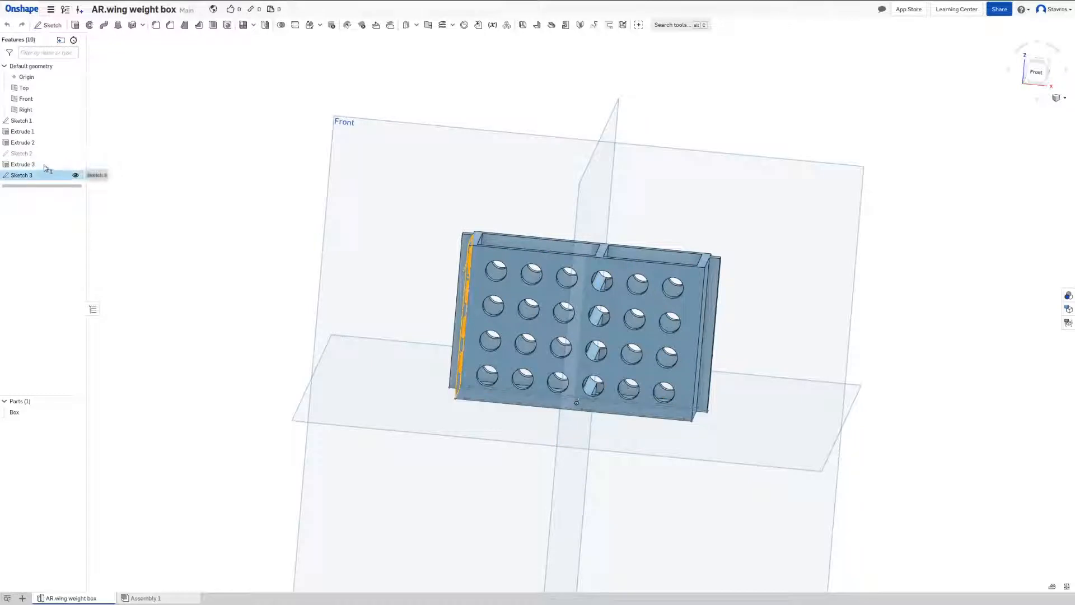
shift+click(46, 134)
right_click(47, 135)
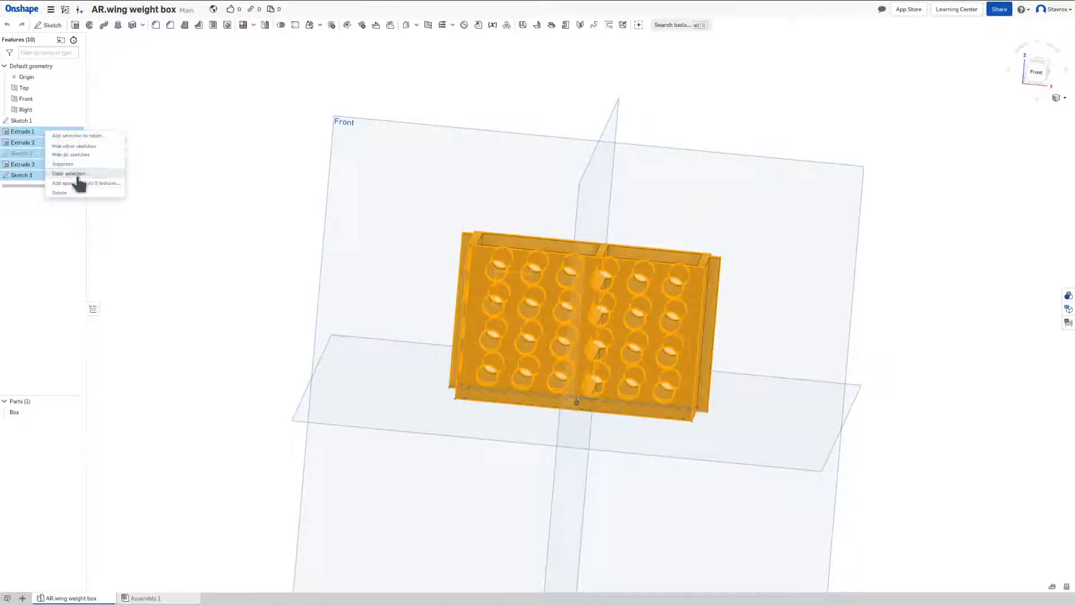
click(60, 193)
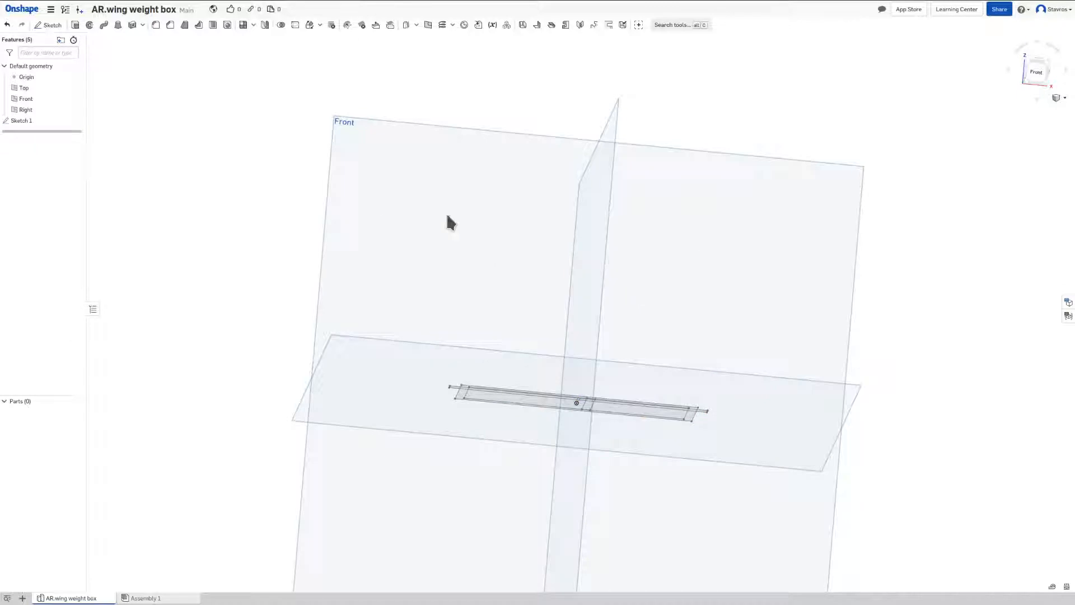
Step: Create a new solid extrusion from all regions of Sketch 1, directed downward from the Top plane
double_click(45, 121)
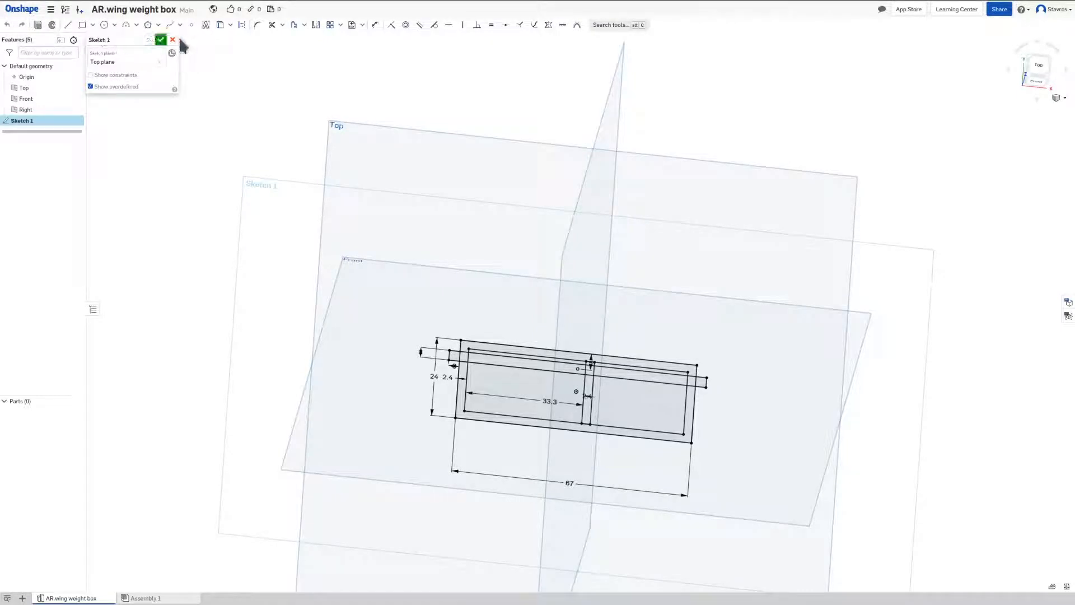
click(37, 25)
mouse_move(395, 297)
mouse_down()
mouse_move(738, 495)
mouse_move(773, 504)
mouse_up()
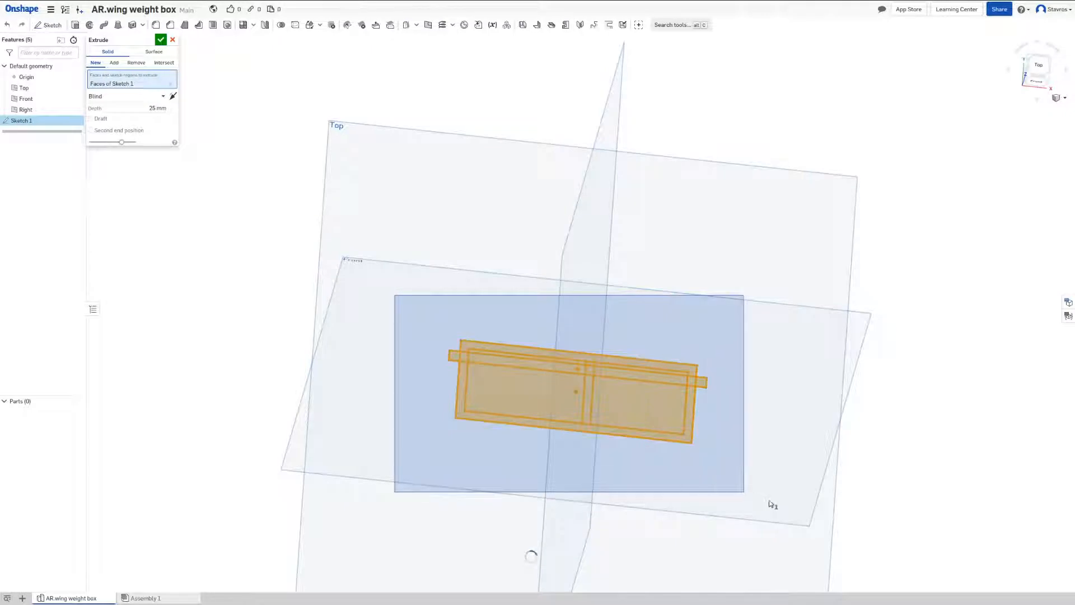
mouse_move(461, 223)
right_down()
mouse_move(456, 154)
mouse_move(444, 168)
mouse_move(756, 314)
mouse_move(754, 334)
mouse_move(759, 319)
mouse_move(716, 331)
right_up()
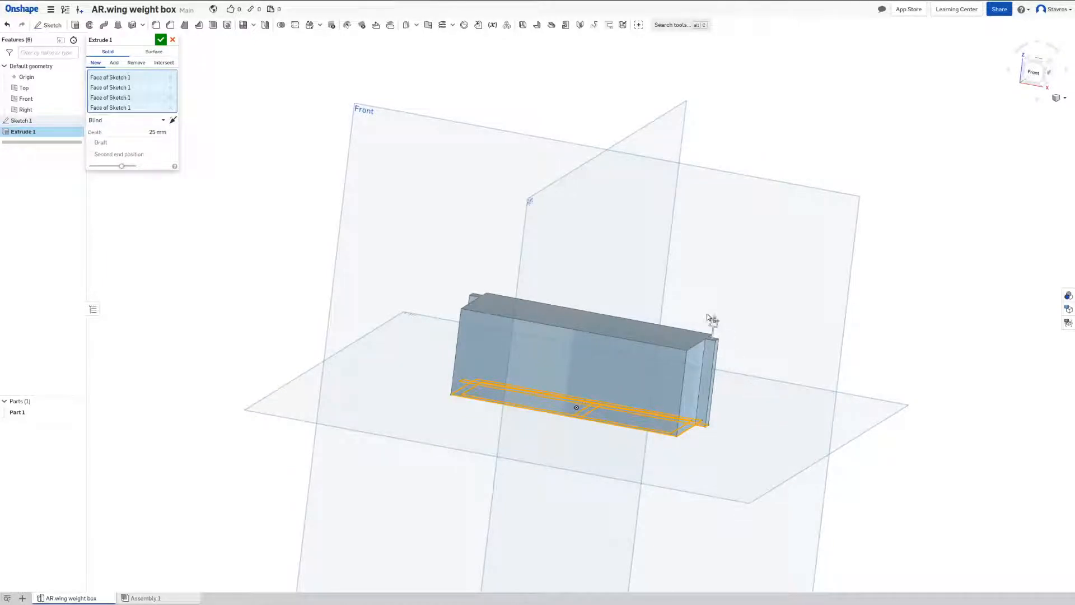
click(173, 120)
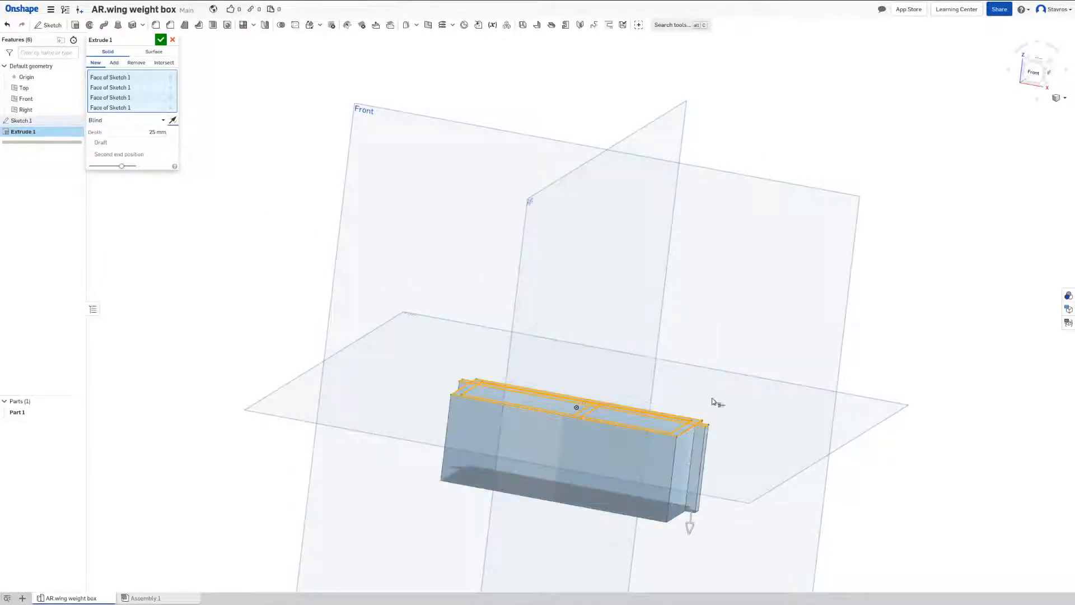
Step: Set the downward extrusion's depth to 3 mm and accept it as the box's floor
mouse_move(701, 397)
right_down()
mouse_move(708, 391)
mouse_move(709, 402)
right_up()
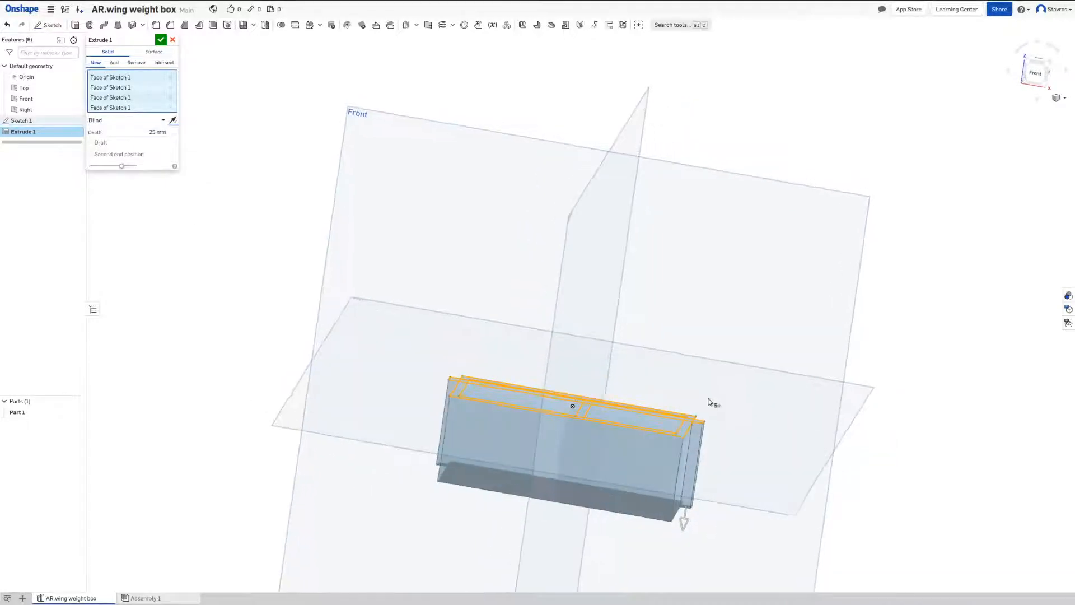
right_drag(638, 375, 570, 429)
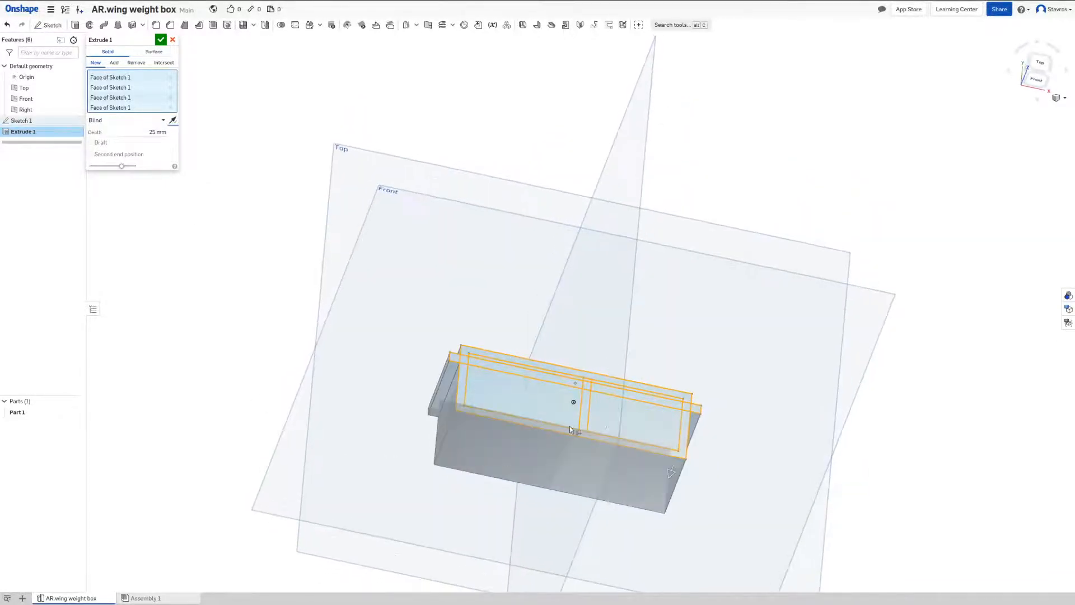
right_drag(780, 374, 951, 191)
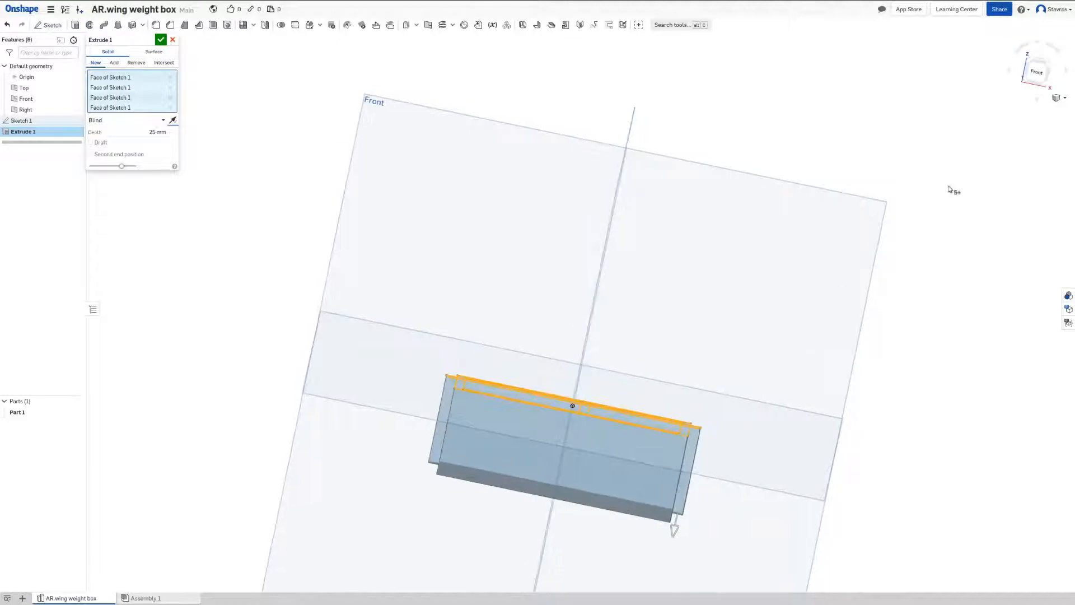
right_drag(722, 421, 693, 451)
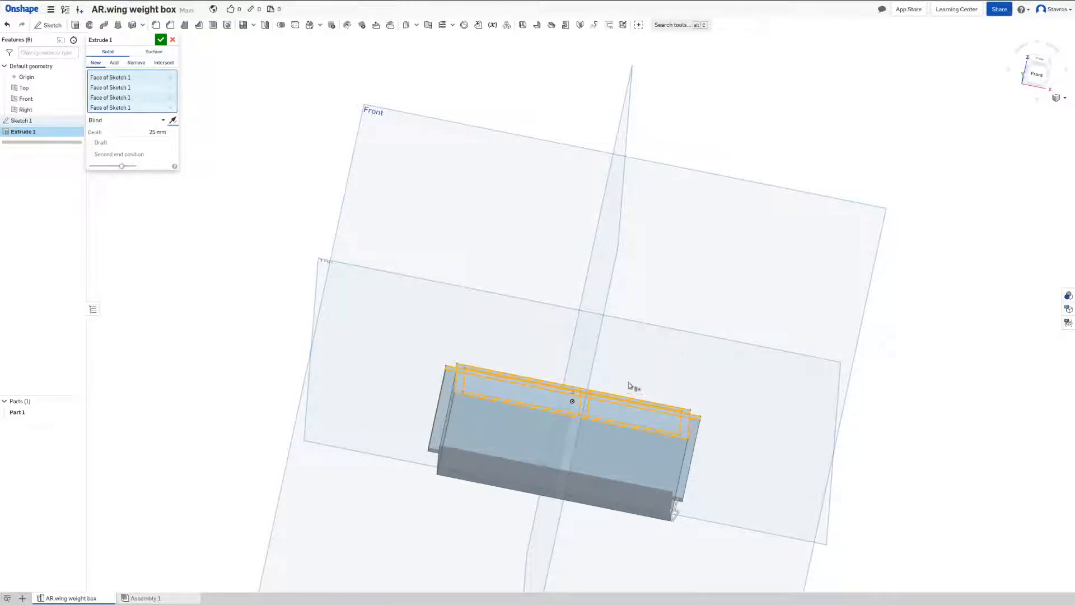
right_drag(629, 385, 636, 418)
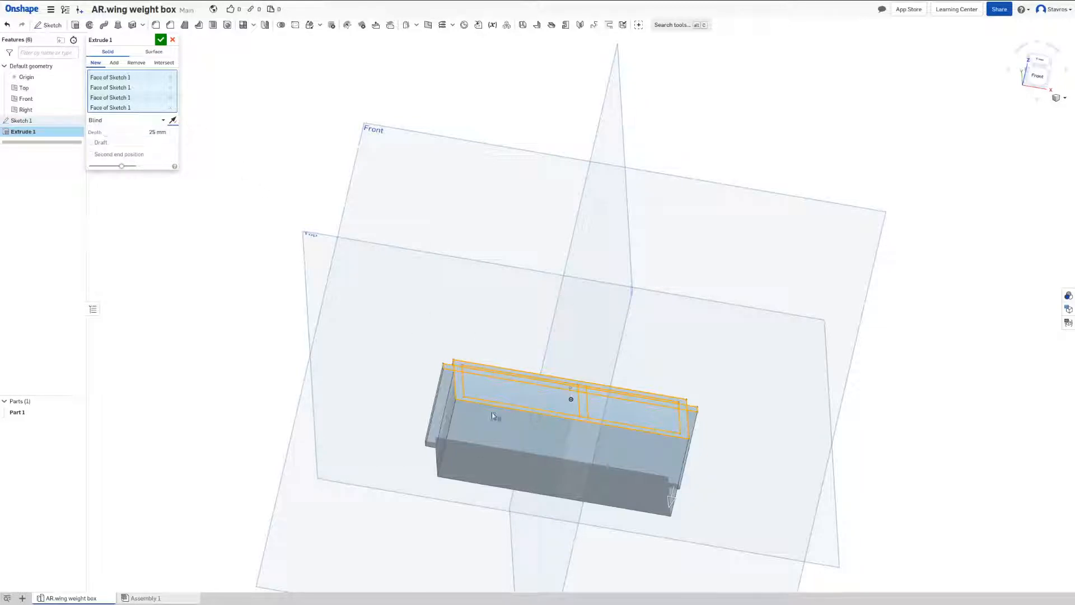
click(158, 132)
text(3)
key(Return)
click(161, 40)
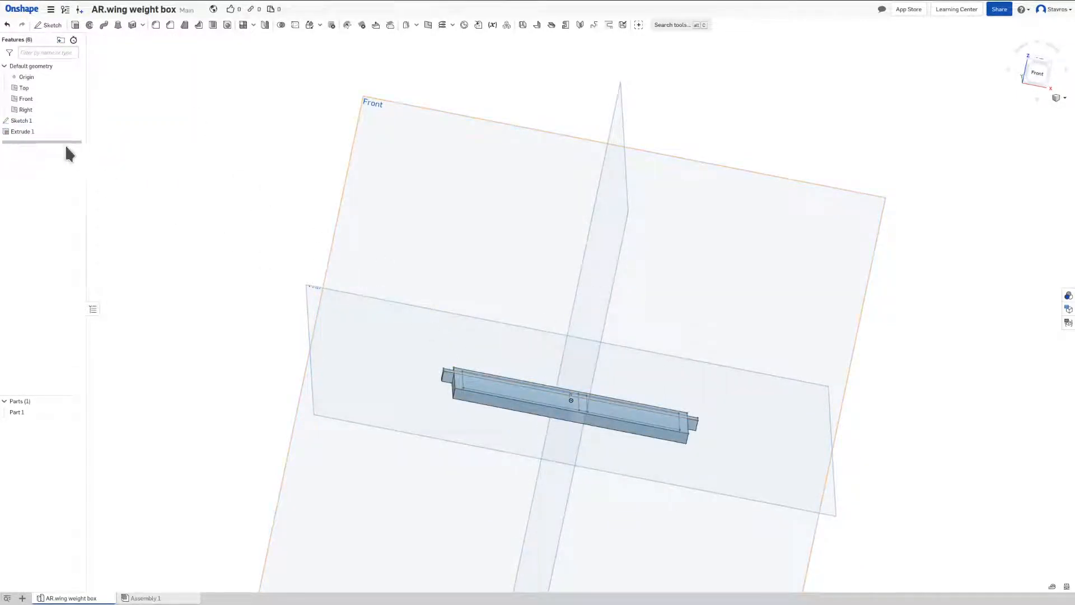
Step: Extrude Sketch 1's back wall strip and both side rail regions upward from the floor, adding them to the existing part
double_click(43, 121)
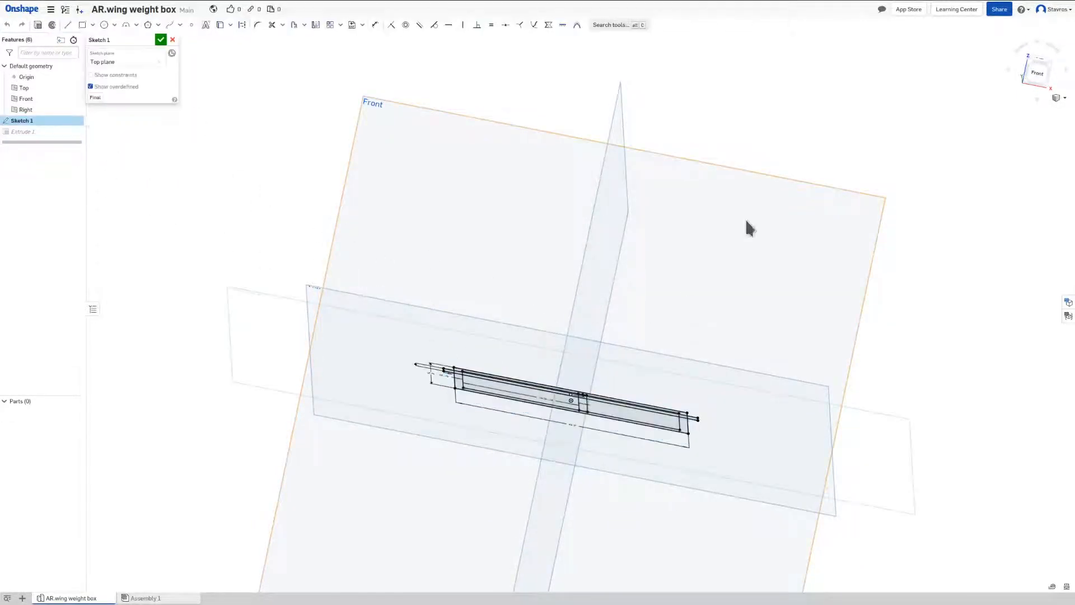
mouse_move(629, 156)
right_down()
mouse_move(696, 185)
mouse_move(686, 239)
mouse_move(654, 288)
right_up()
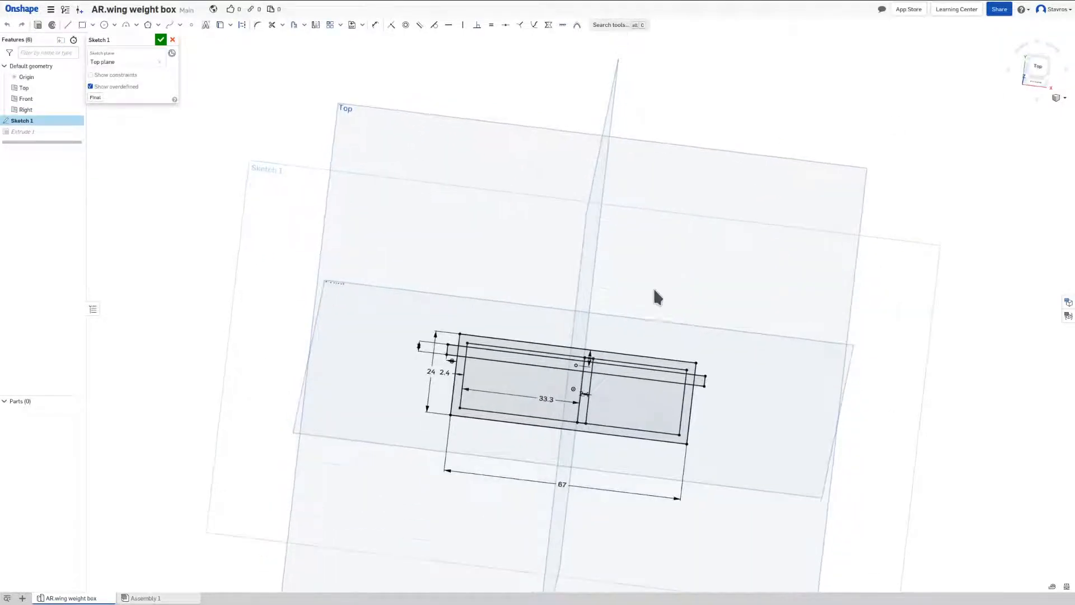
click(1042, 67)
scroll(656, 336, up, 4)
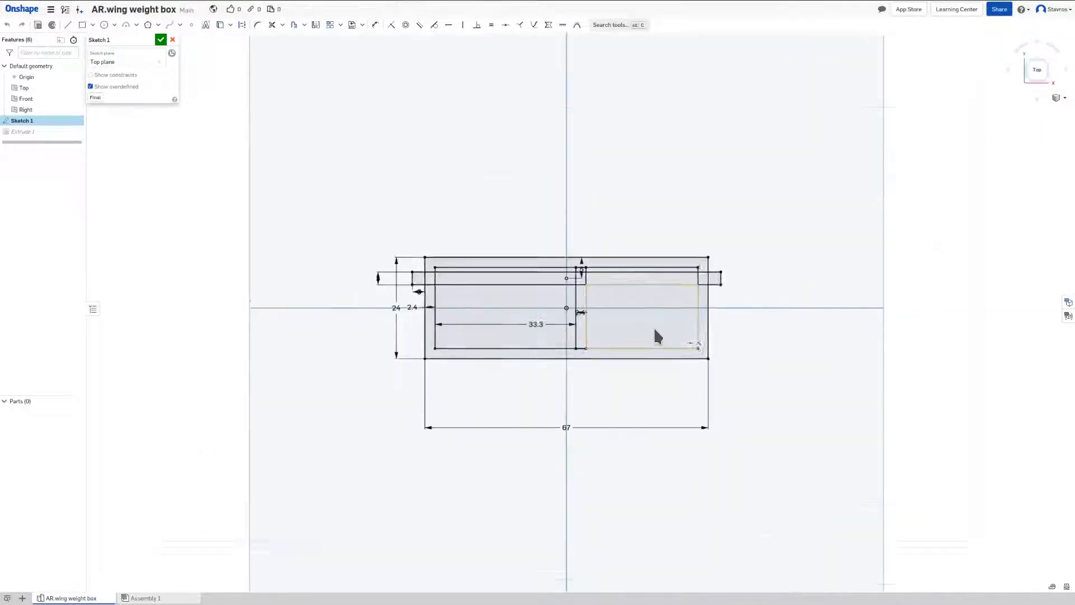
click(371, 268)
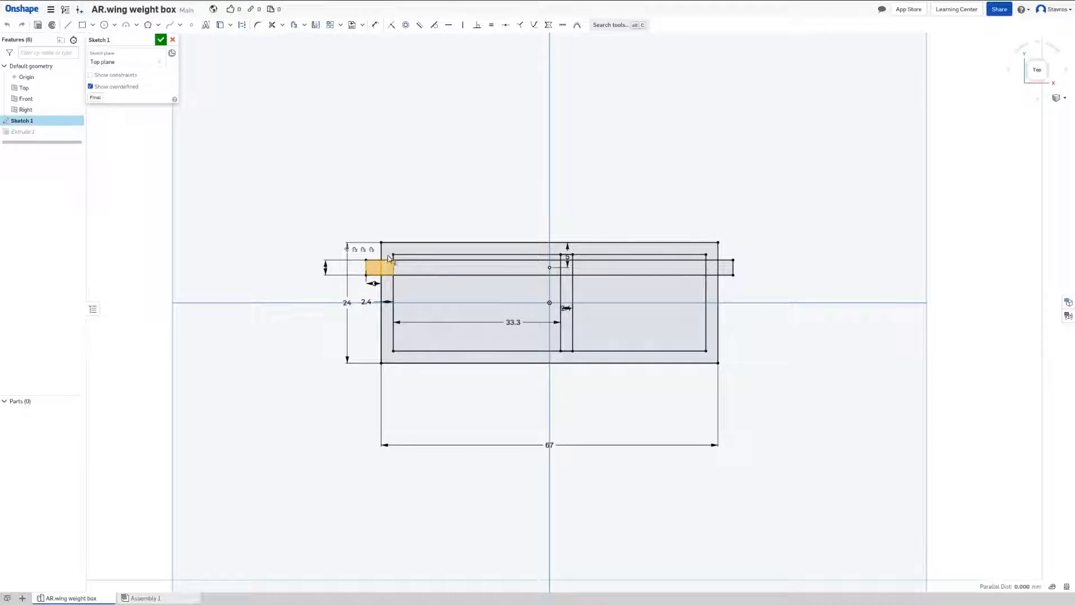
click(391, 252)
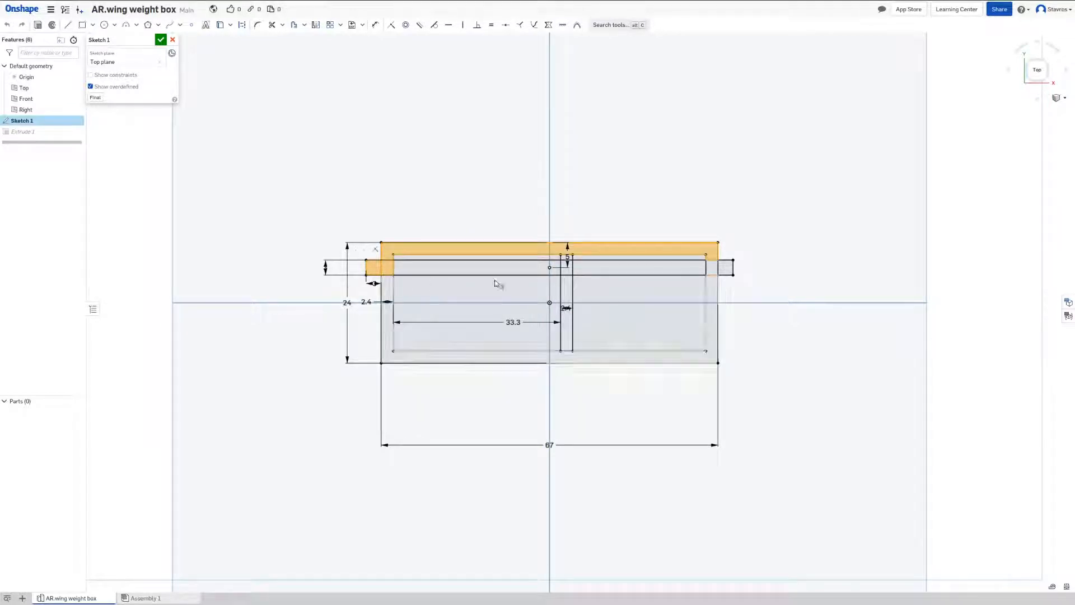
click(712, 269)
click(729, 269)
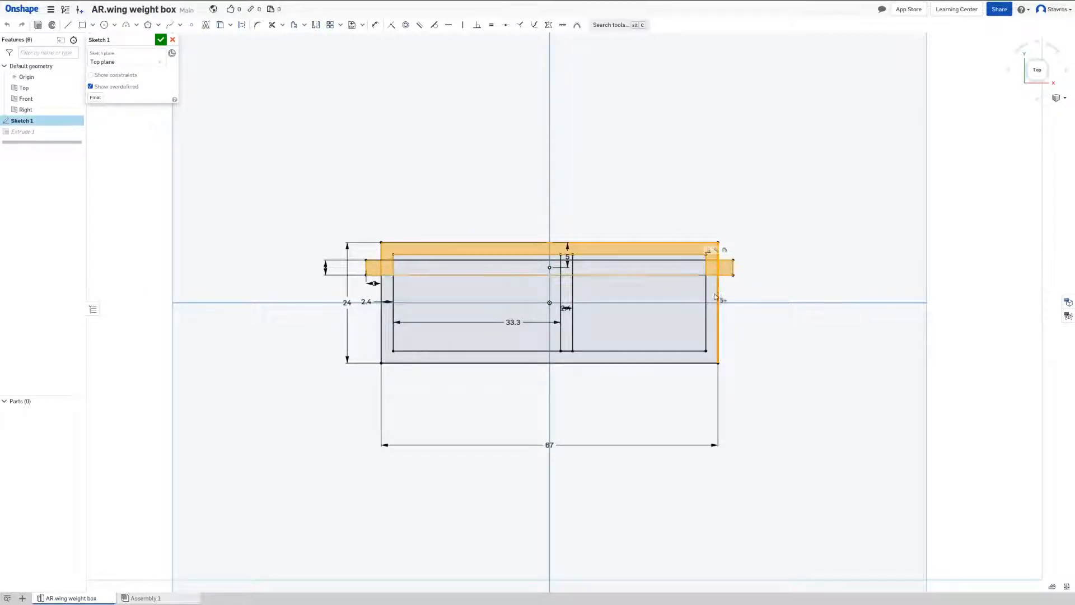
mouse_move(771, 298)
right_down()
mouse_move(775, 240)
mouse_move(767, 252)
right_up()
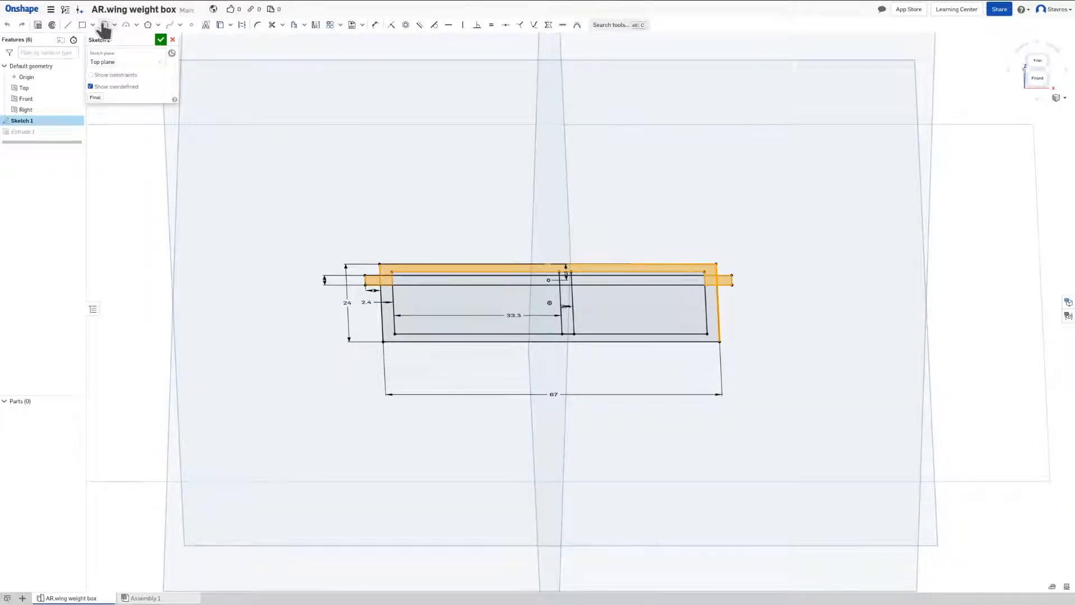
click(38, 25)
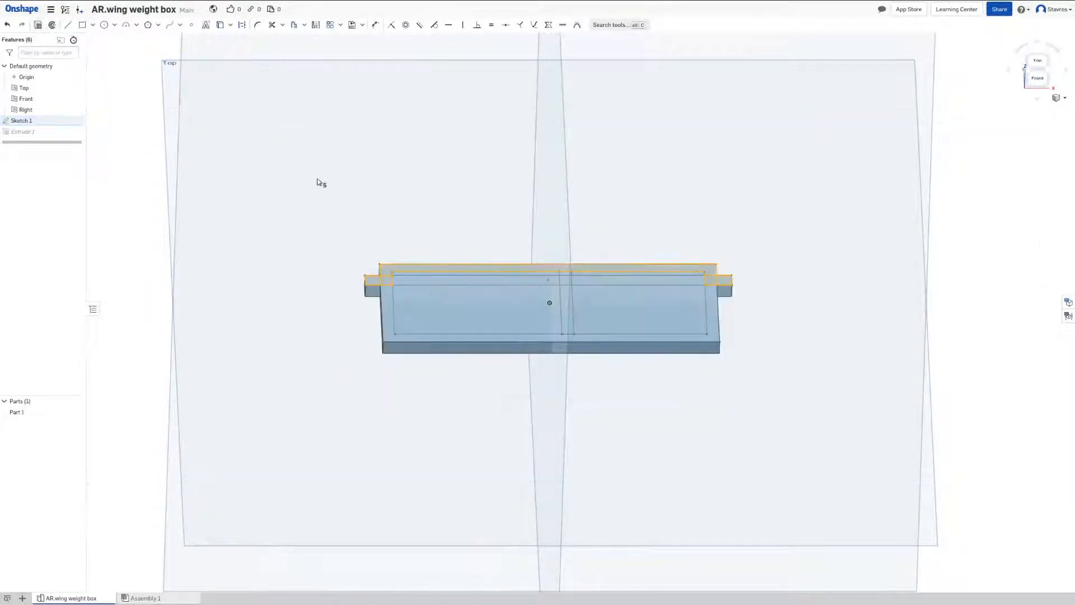
click(141, 133)
text(4)
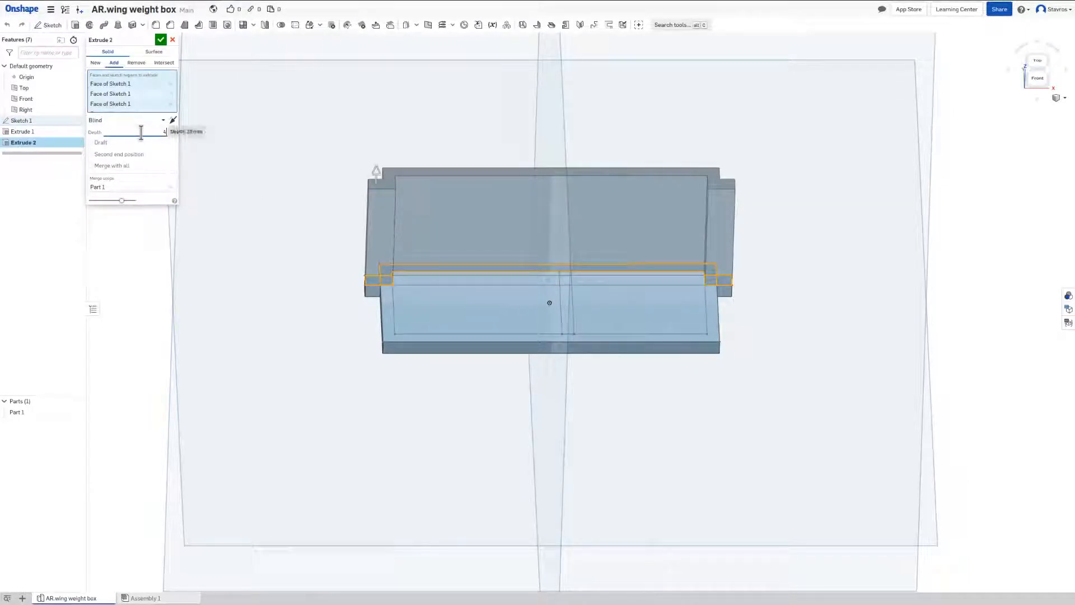
click(161, 39)
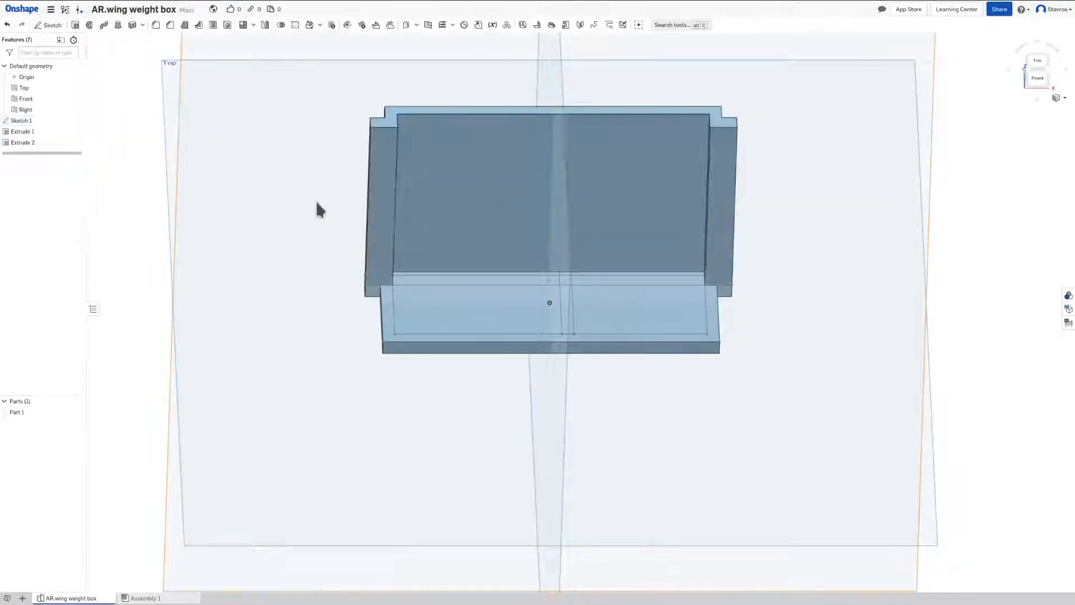
Step: Look straight down on the box and open Sketch 1 for editing
right_drag(811, 329, 979, 109)
click(1027, 65)
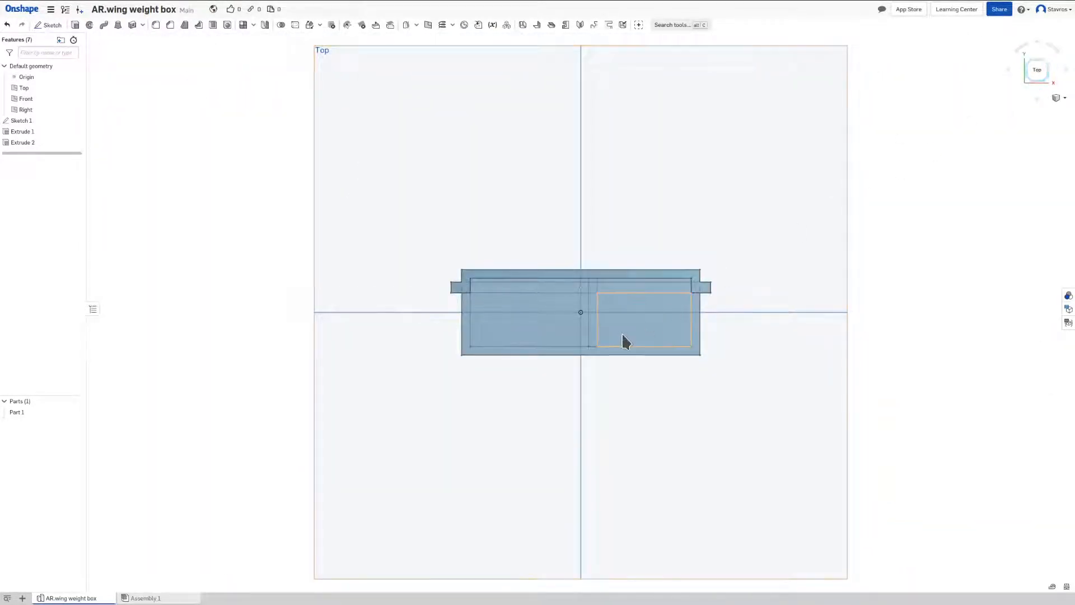
scroll(624, 342, up, 5)
scroll(621, 336, up, 2)
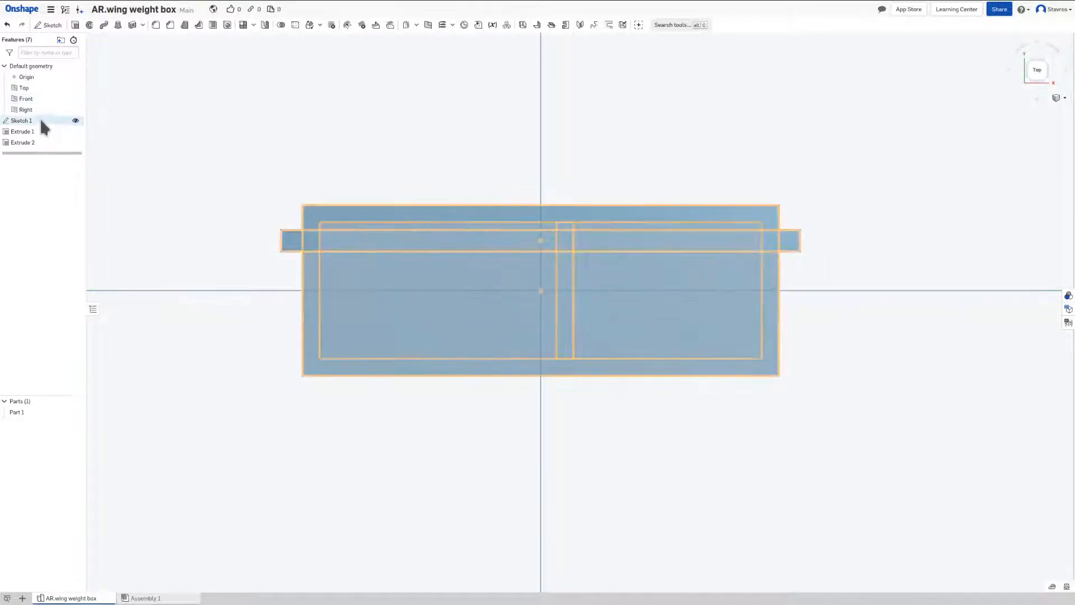
double_click(69, 120)
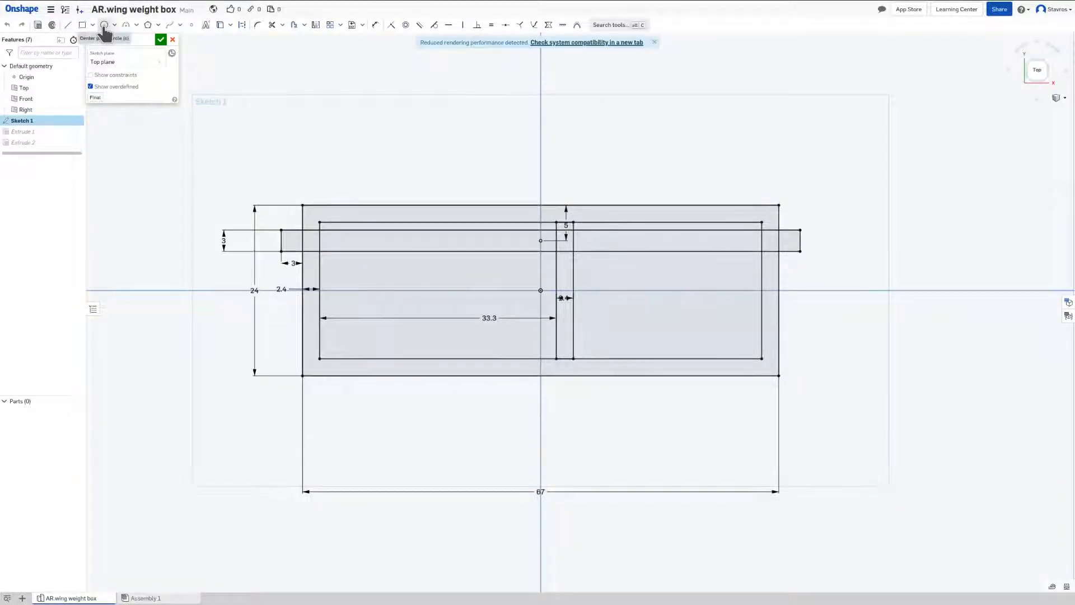
Step: Draw a circle inside the box's right compartment and set its diameter to 16.1 mm
click(653, 42)
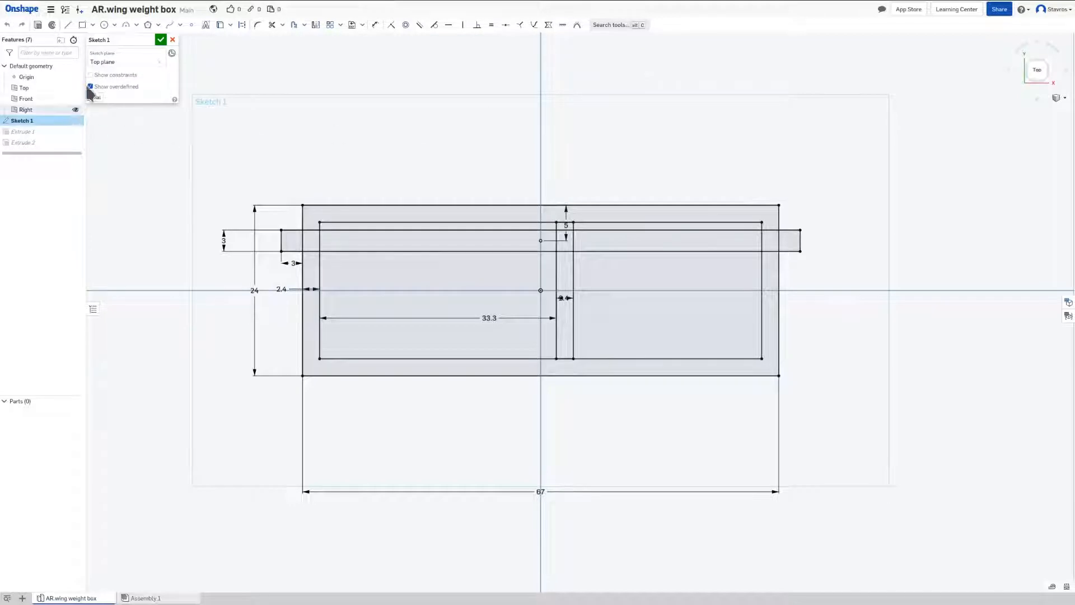
click(104, 24)
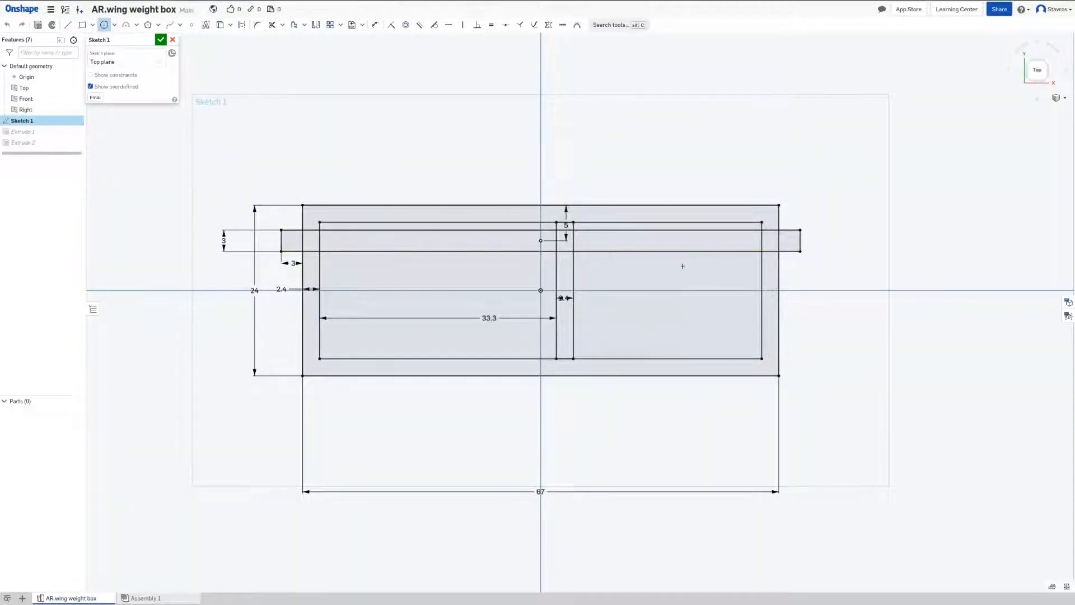
click(697, 277)
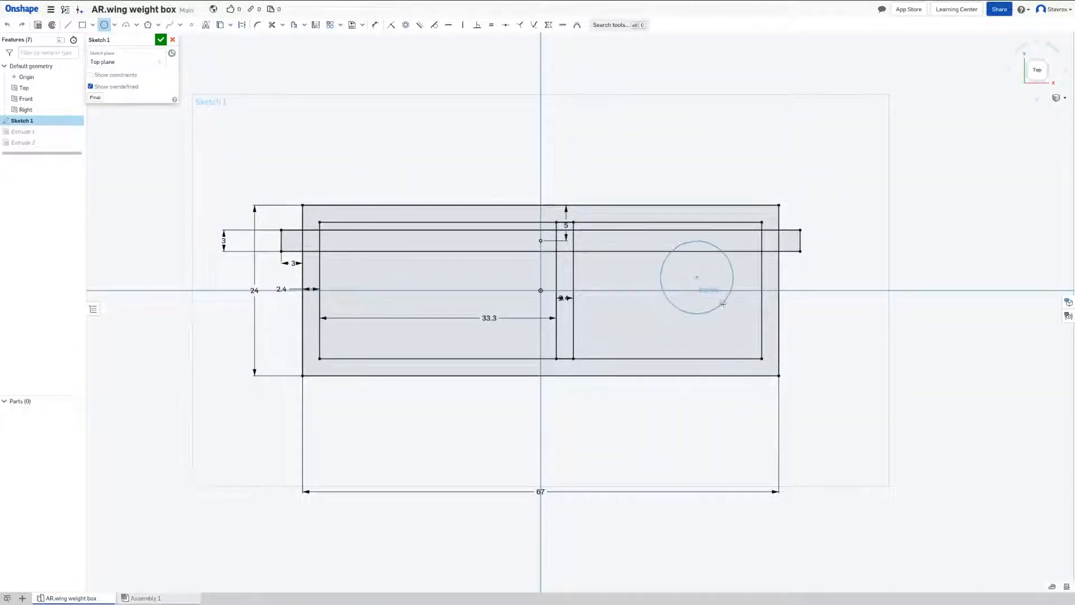
click(726, 309)
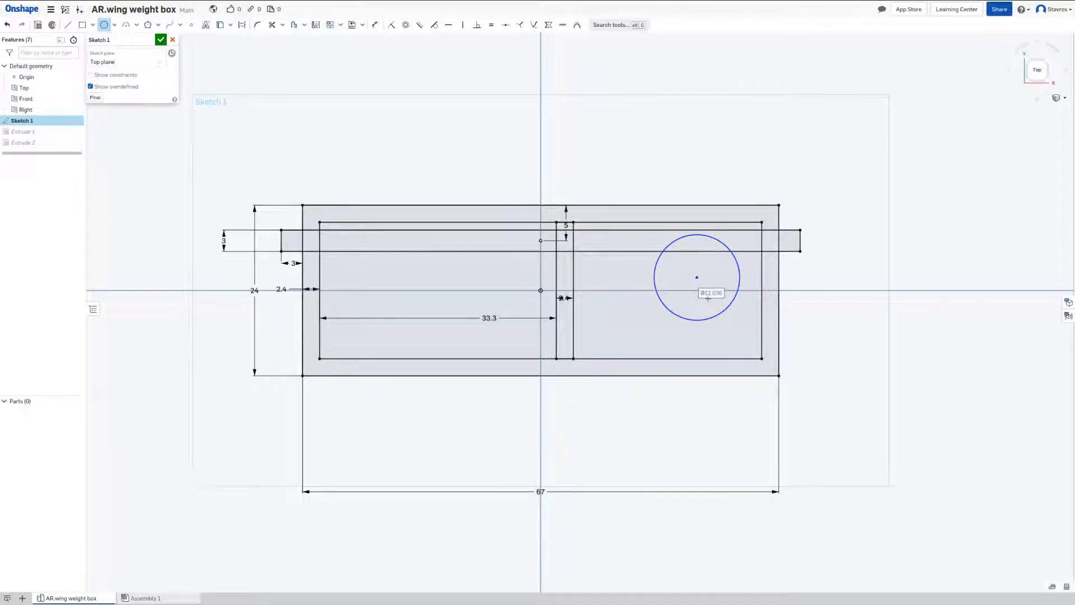
key(Escape)
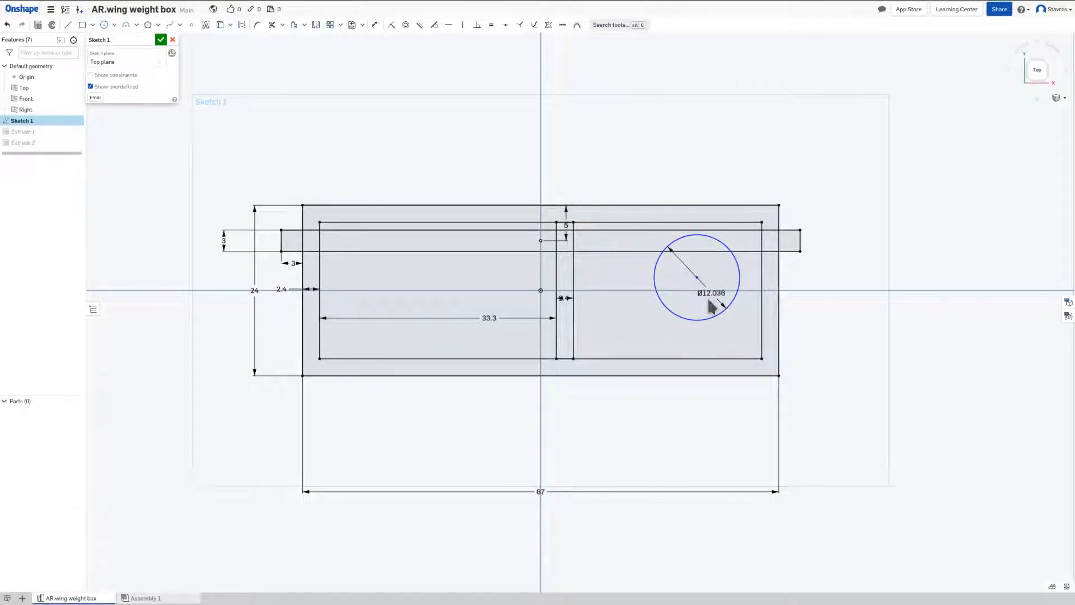
double_click(711, 293)
text(15)
key(BackSpace)
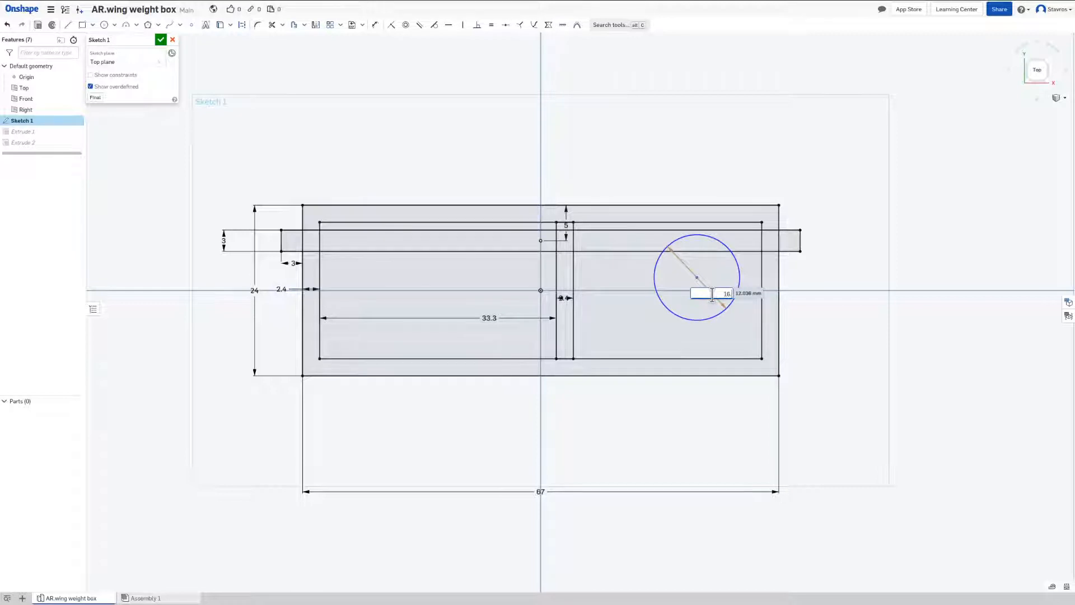
key(Return)
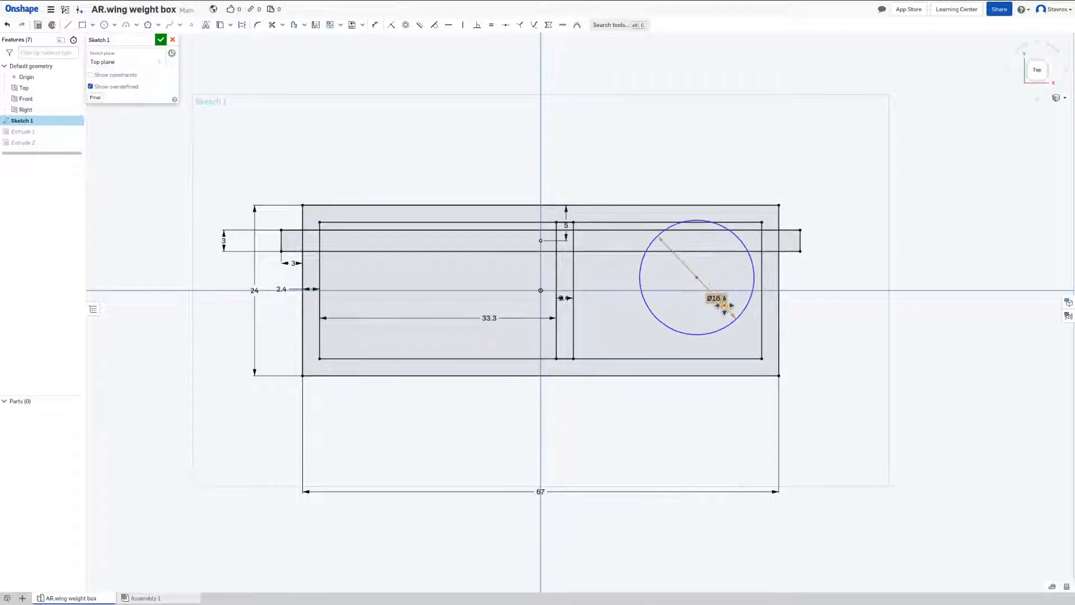
Step: Move the circle's center onto the horizontal axis through the origin, within the right compartment
drag(698, 279, 700, 285)
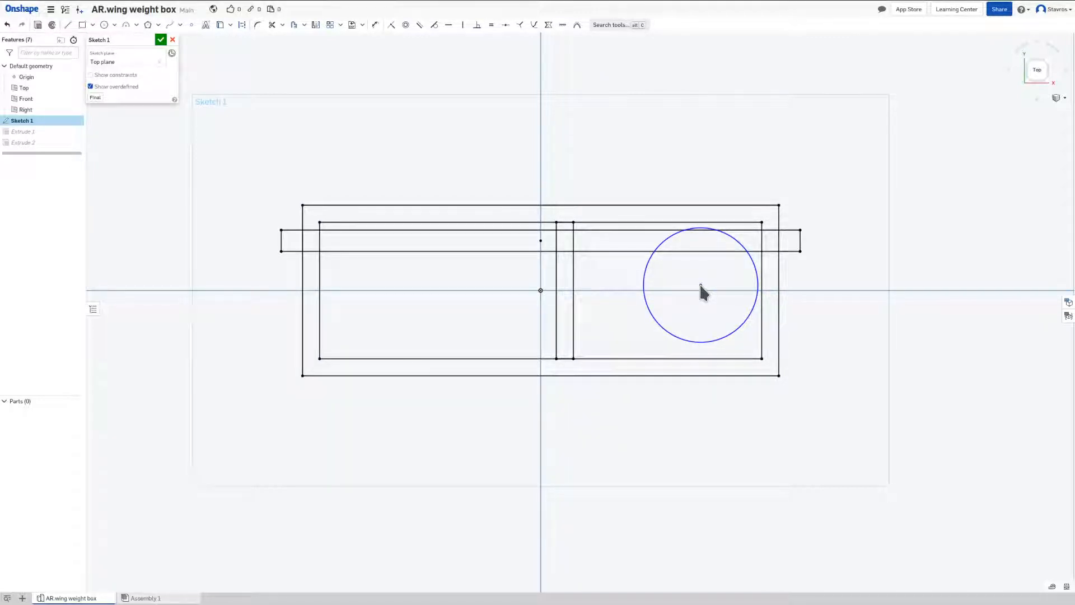
click(420, 230)
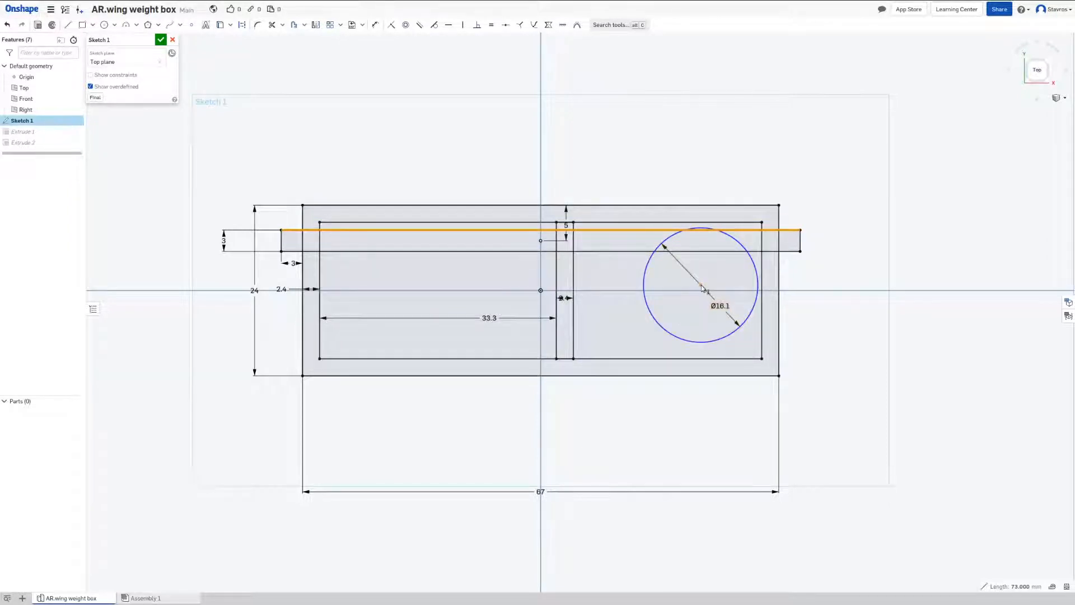
mouse_move(701, 284)
mouse_down()
mouse_move(678, 289)
mouse_move(702, 291)
mouse_up()
scroll(755, 291, up, 3)
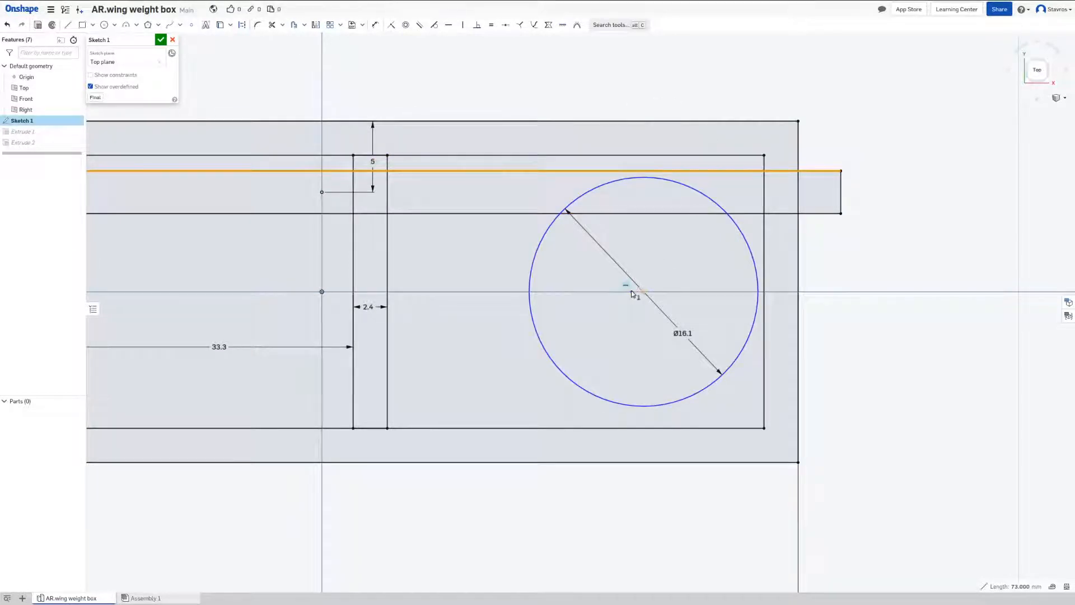
drag(632, 293, 633, 294)
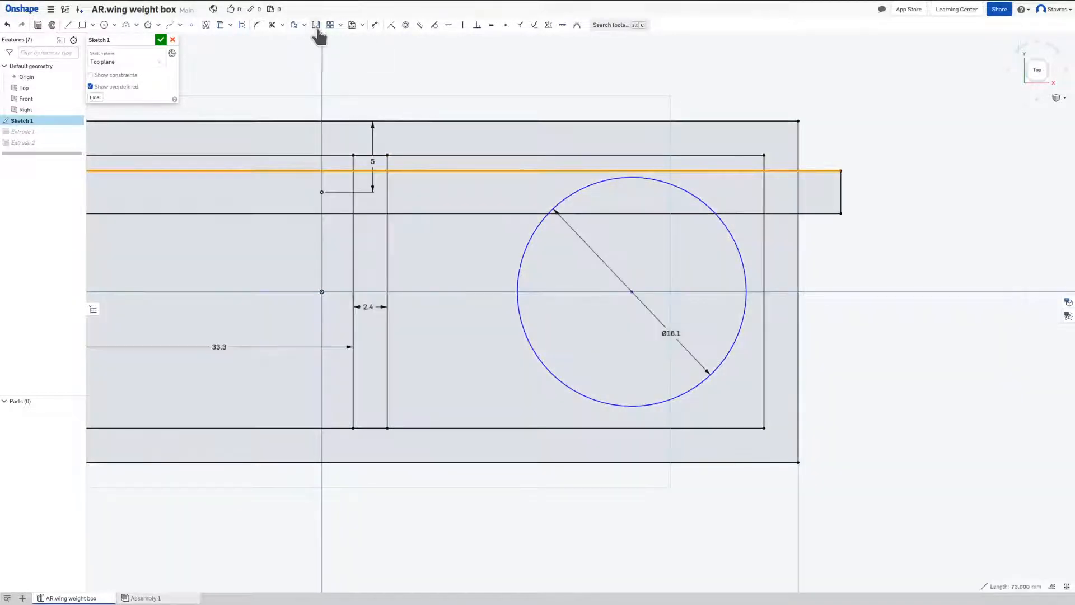
click(294, 25)
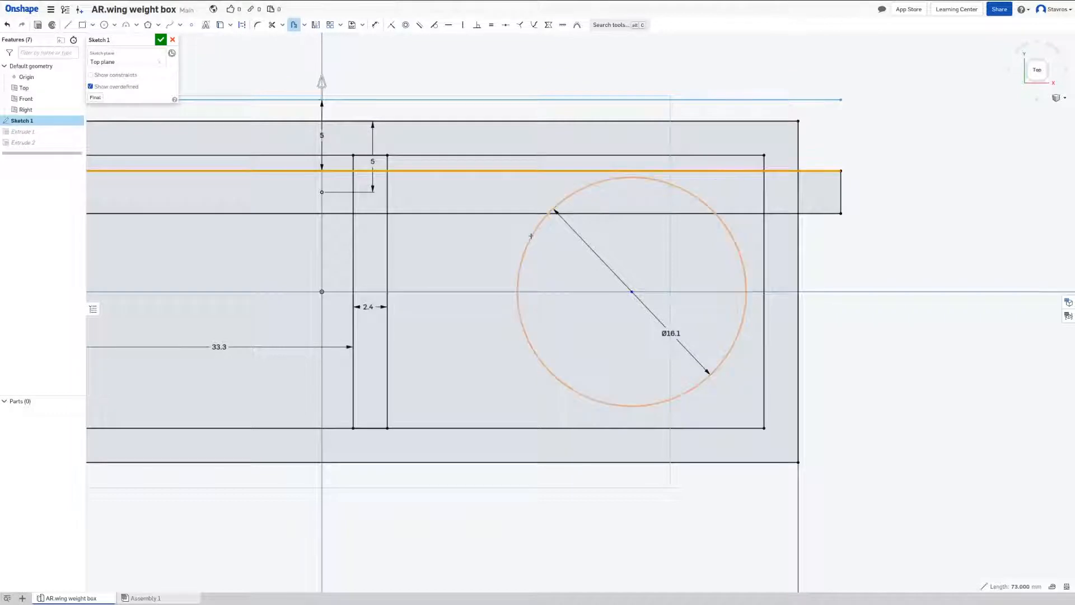
click(516, 263)
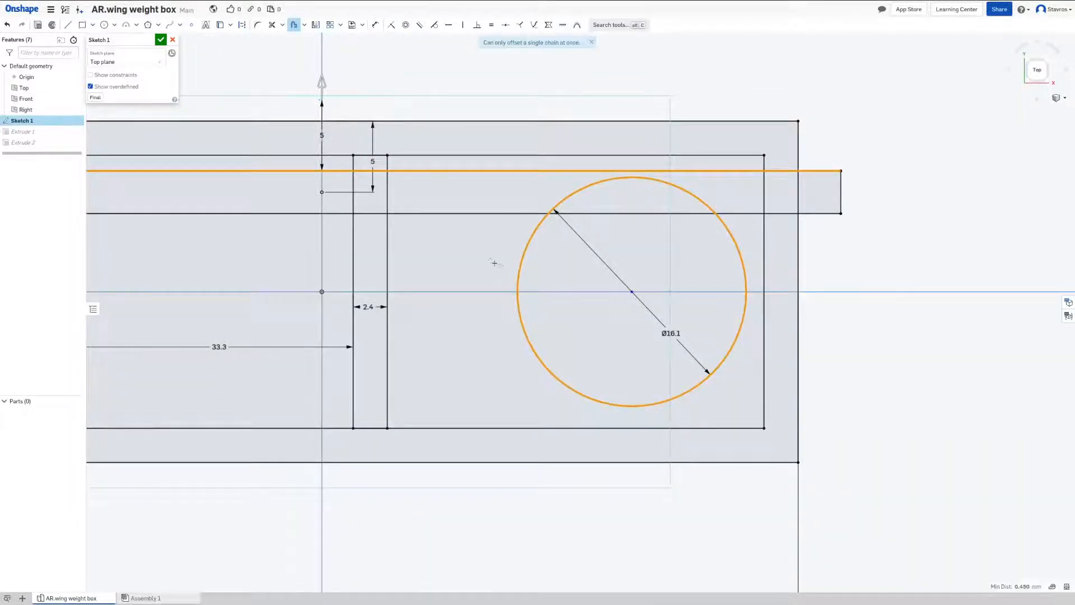
key(Escape)
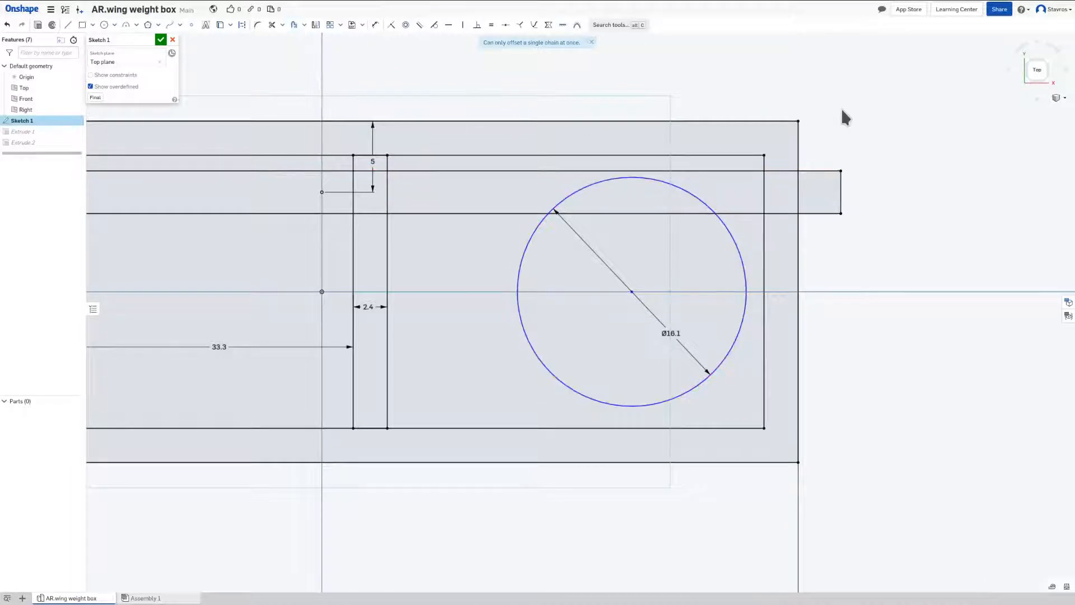
Step: Offset the 16.1 mm circle outward by 2 mm to form a concentric ring
click(294, 26)
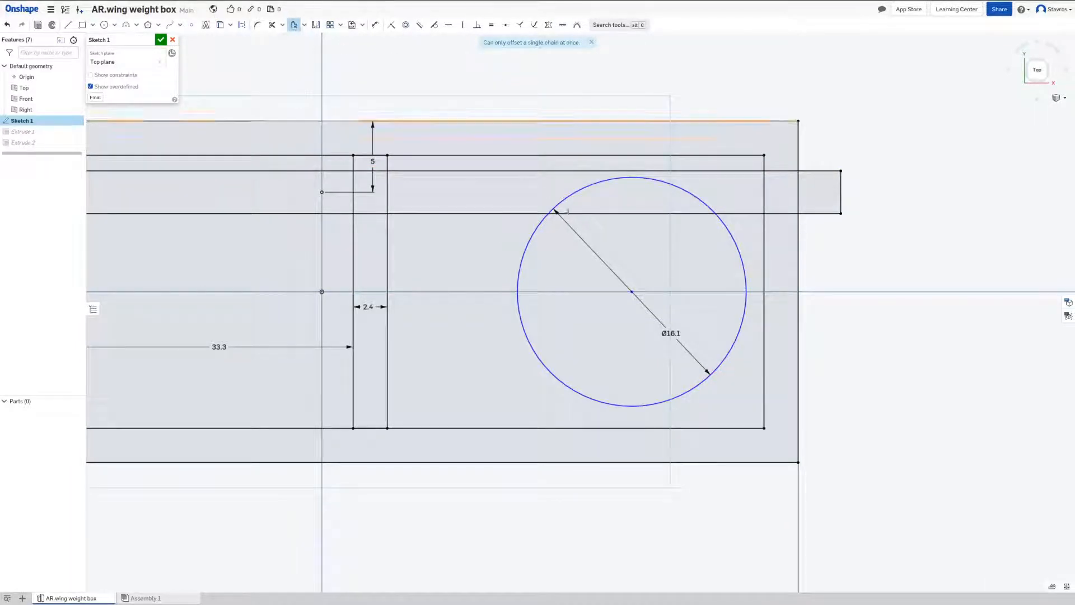
click(537, 226)
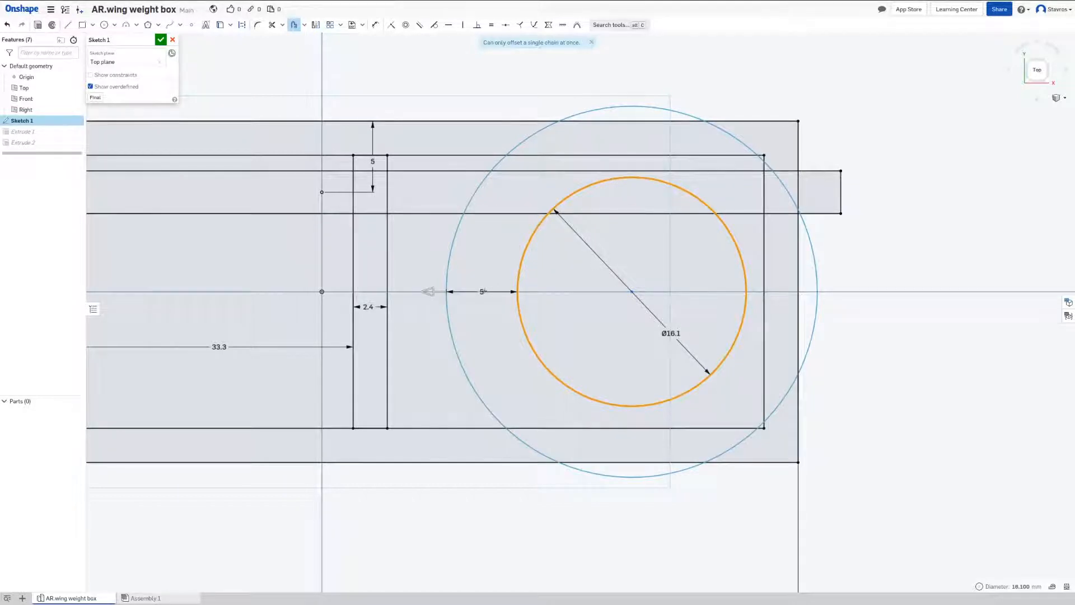
click(481, 291)
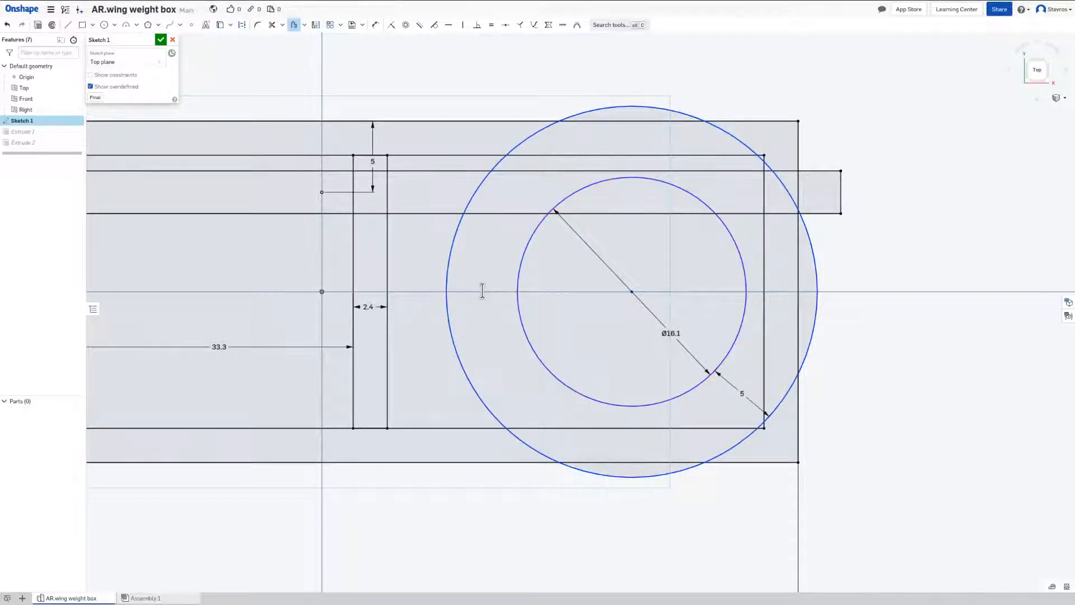
text(2)
key(Return)
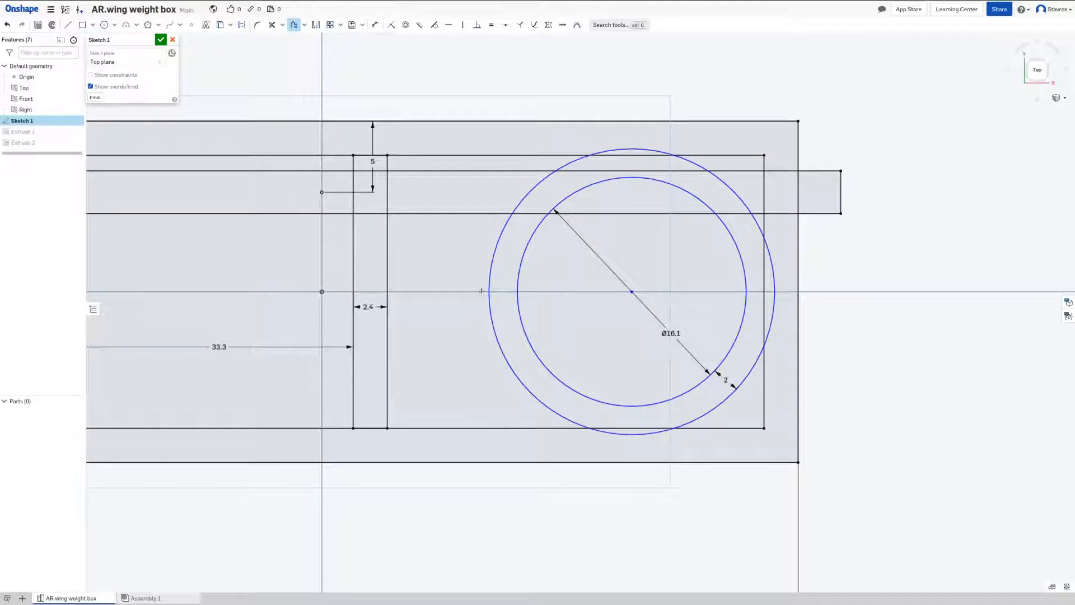
key(Escape)
Step: Reposition the two circles and make the inner one tangent to the right compartment's back and right inner wall lines
mouse_move(632, 292)
mouse_down()
mouse_move(638, 283)
mouse_move(635, 292)
mouse_up()
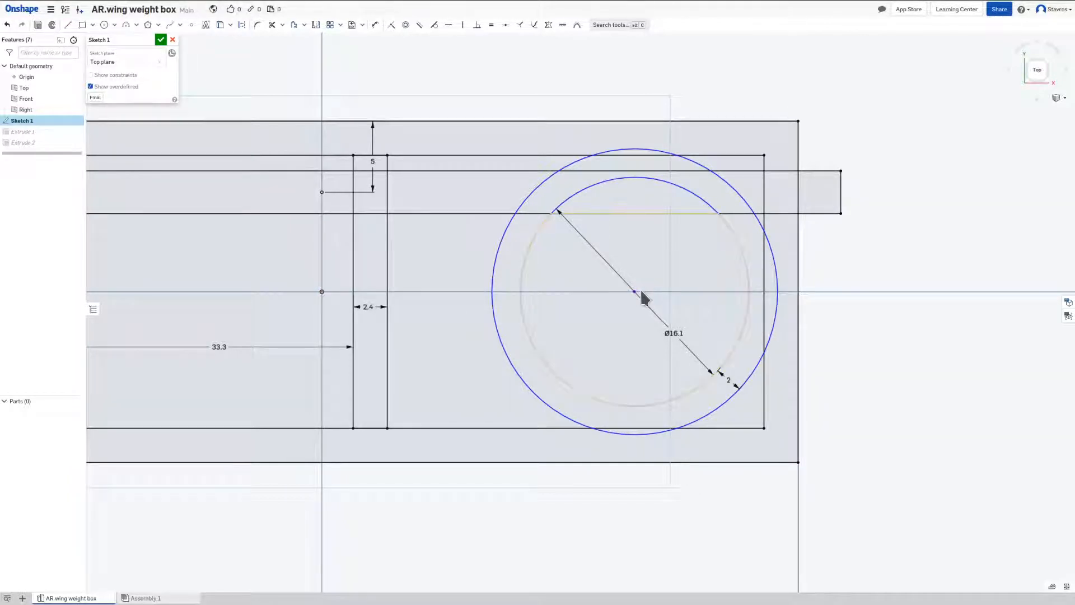
drag(635, 287, 642, 273)
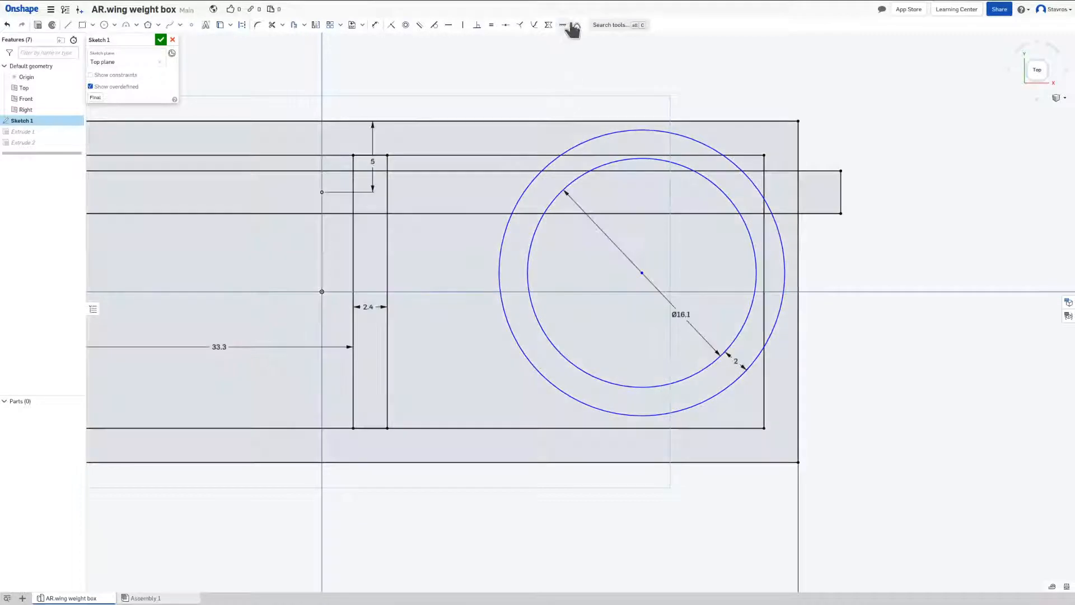
click(434, 24)
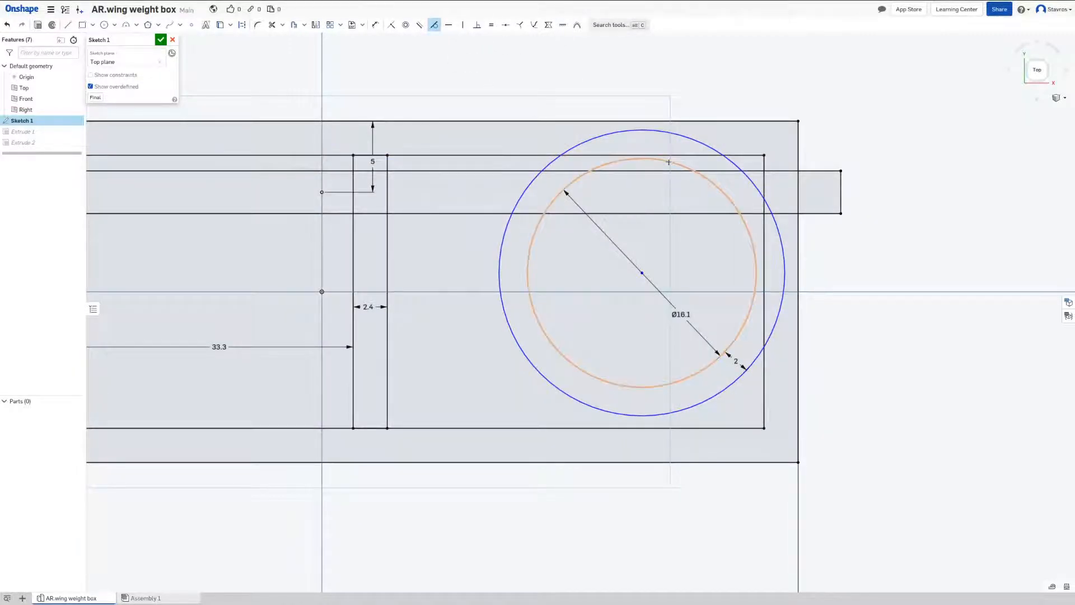
click(673, 163)
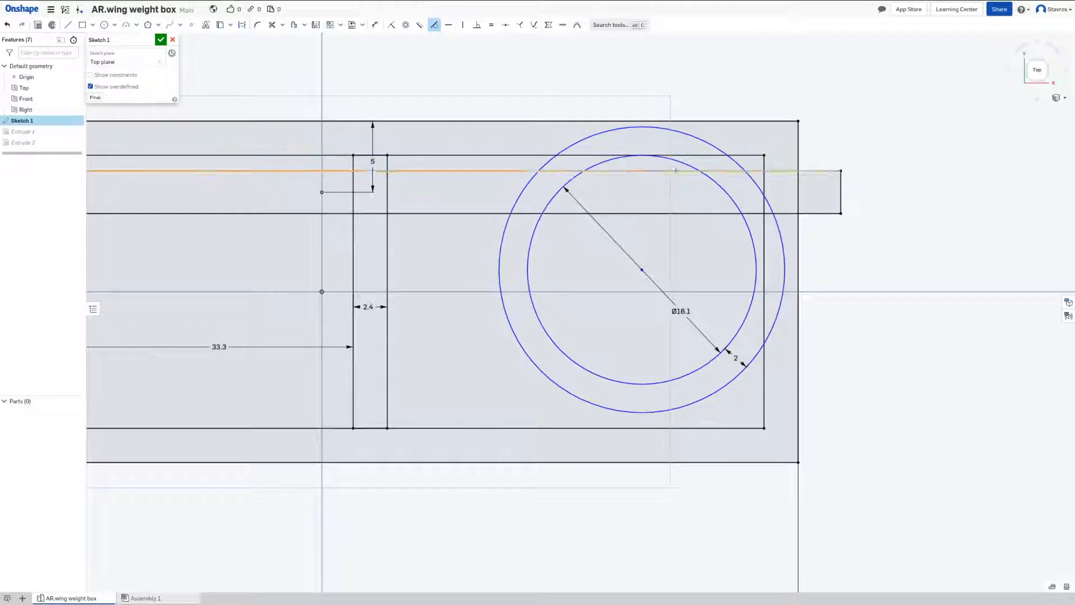
click(752, 245)
click(764, 245)
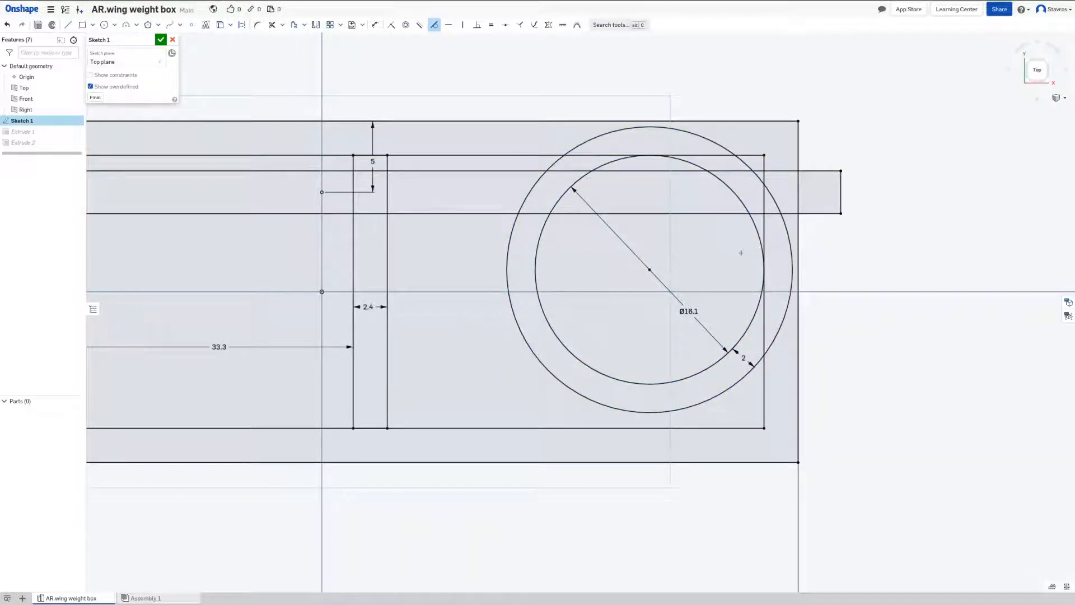
key(Escape)
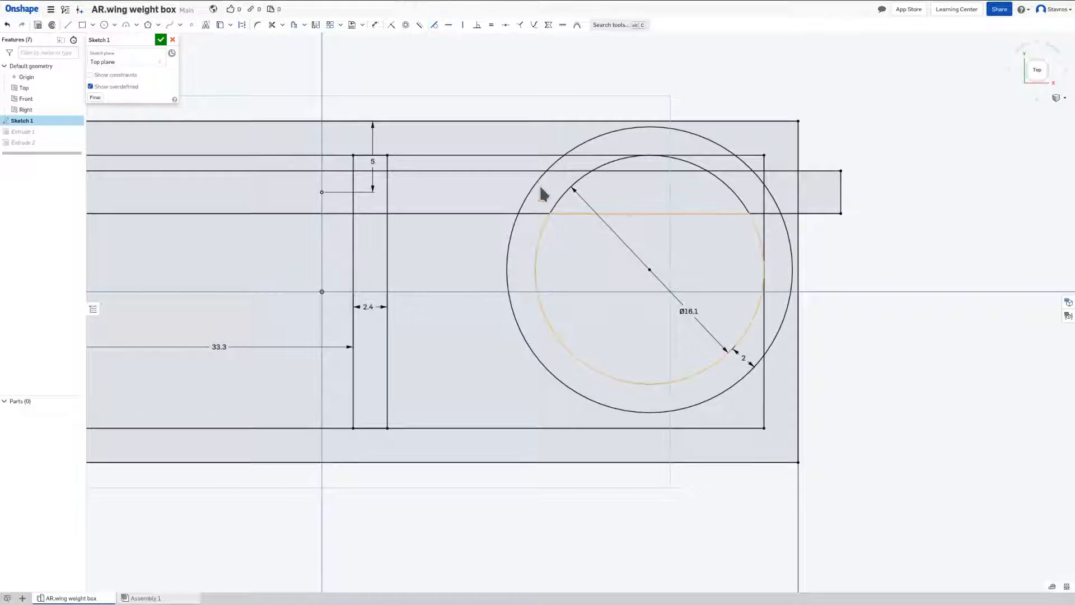
click(38, 25)
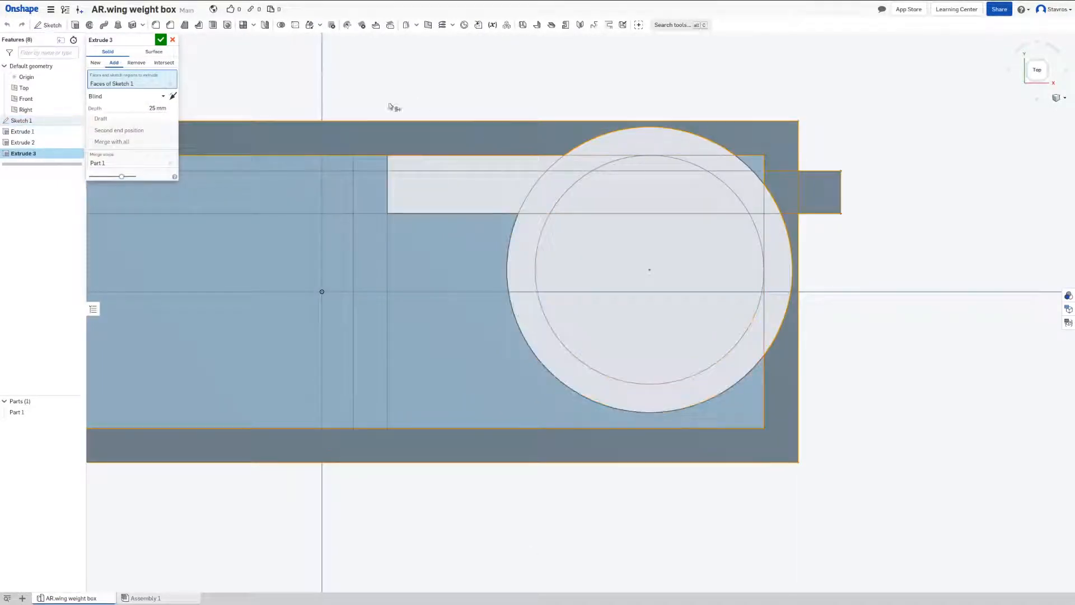
click(170, 84)
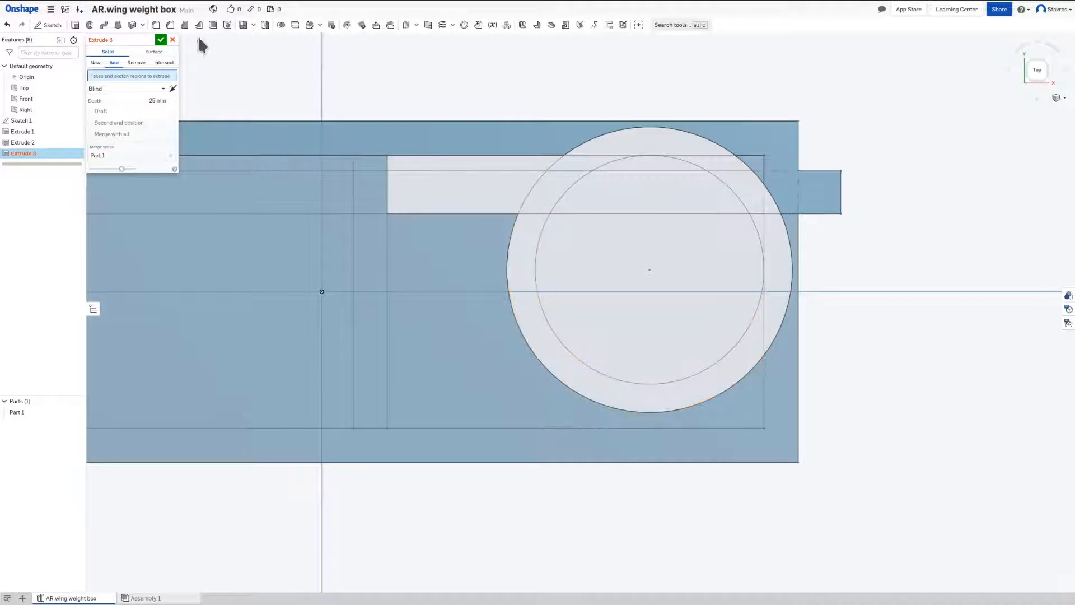
click(173, 39)
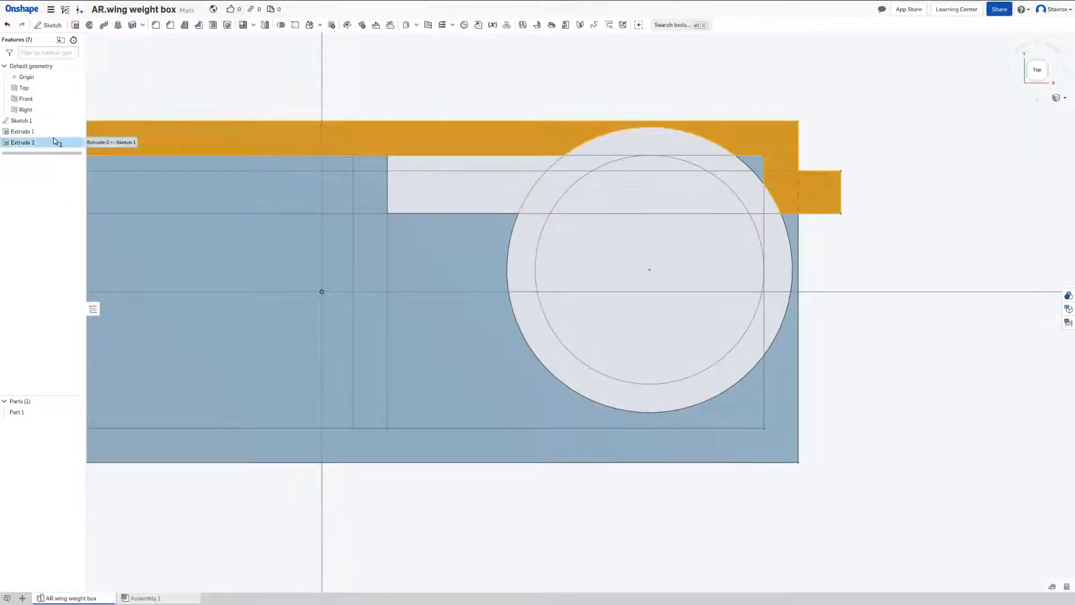
double_click(54, 141)
click(161, 39)
Step: Edit Extrude 1 to include every region of Sketch 1, restoring the complete floor, and accept it
click(34, 132)
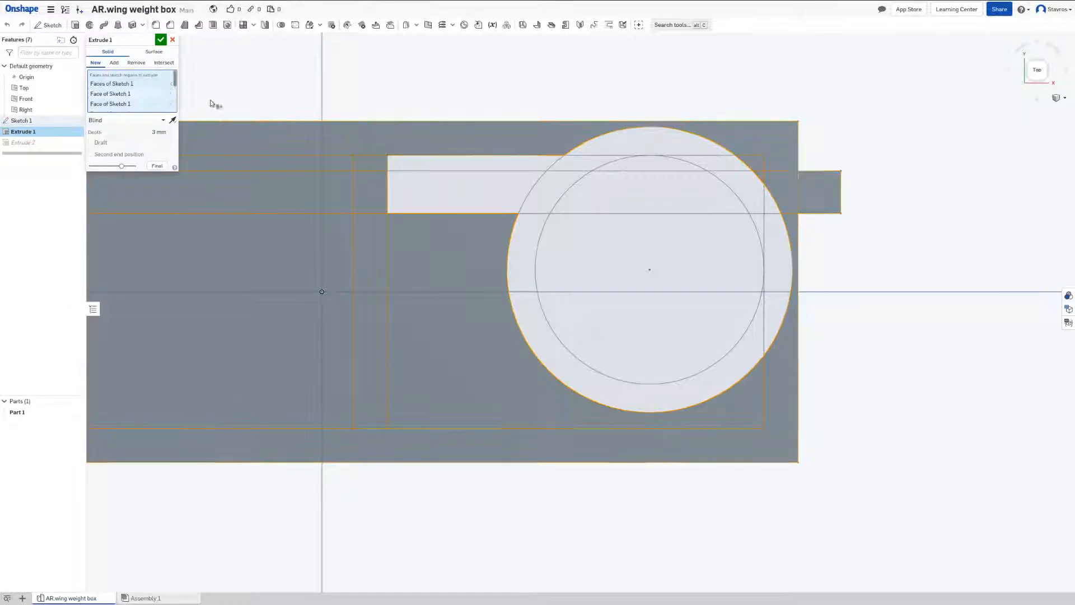
scroll(657, 138, down, 5)
drag(381, 84, 823, 377)
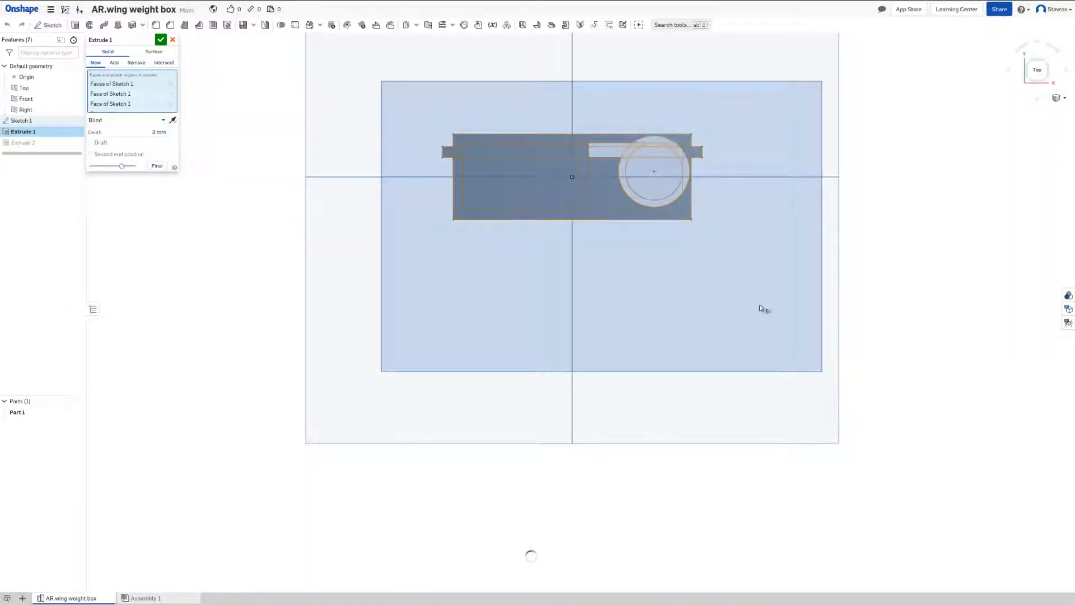
click(160, 39)
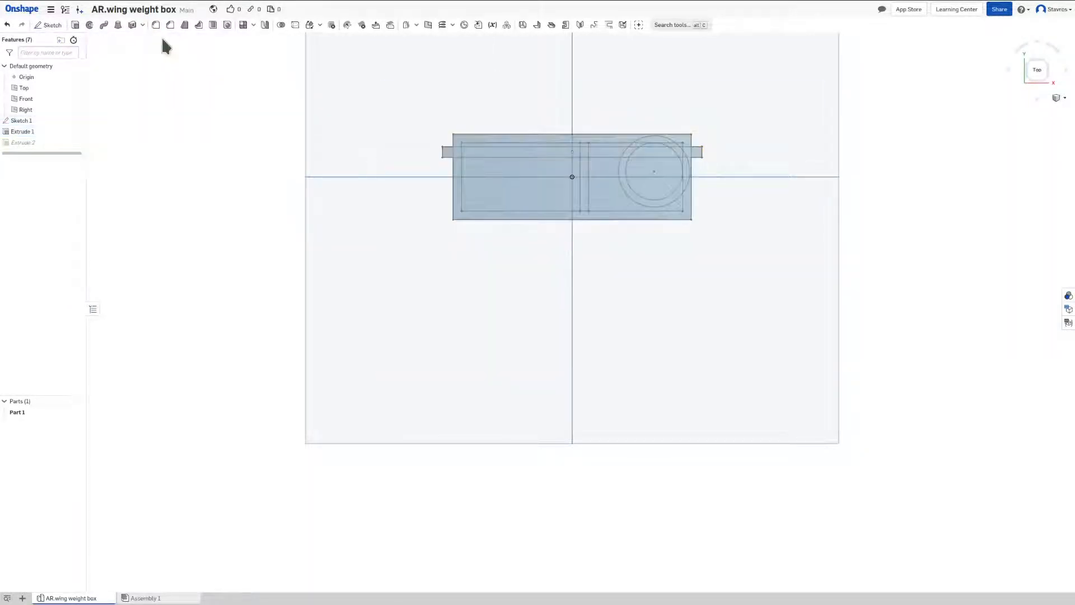
Step: Edit Extrude 2 to include the wall regions split off by the circles at the back and right side, and accept it
scroll(305, 152, up, 1)
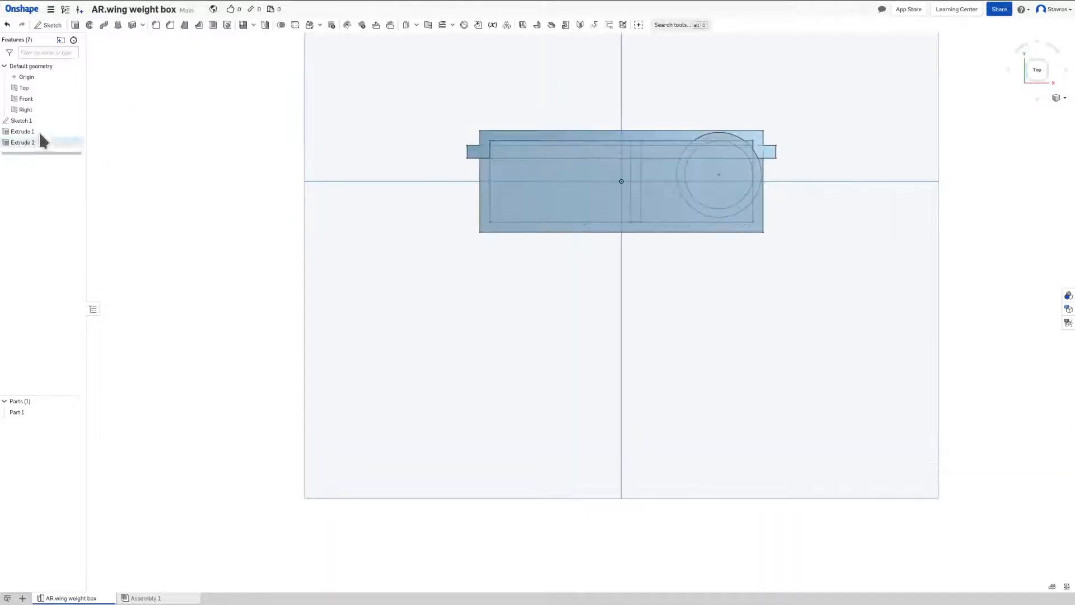
click(41, 142)
double_click(651, 147)
scroll(740, 142, up, 5)
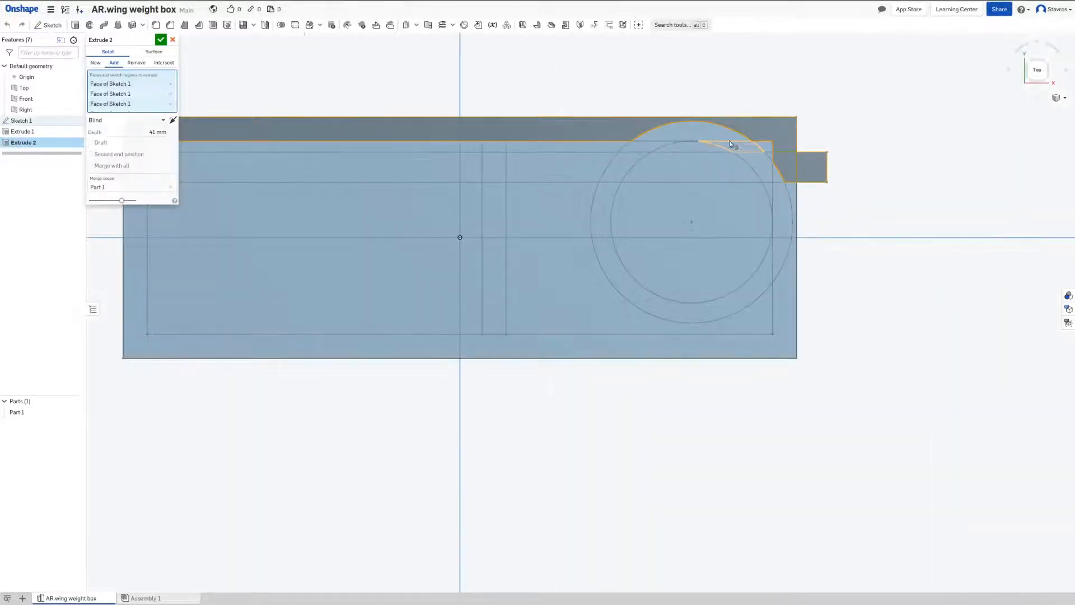
click(768, 149)
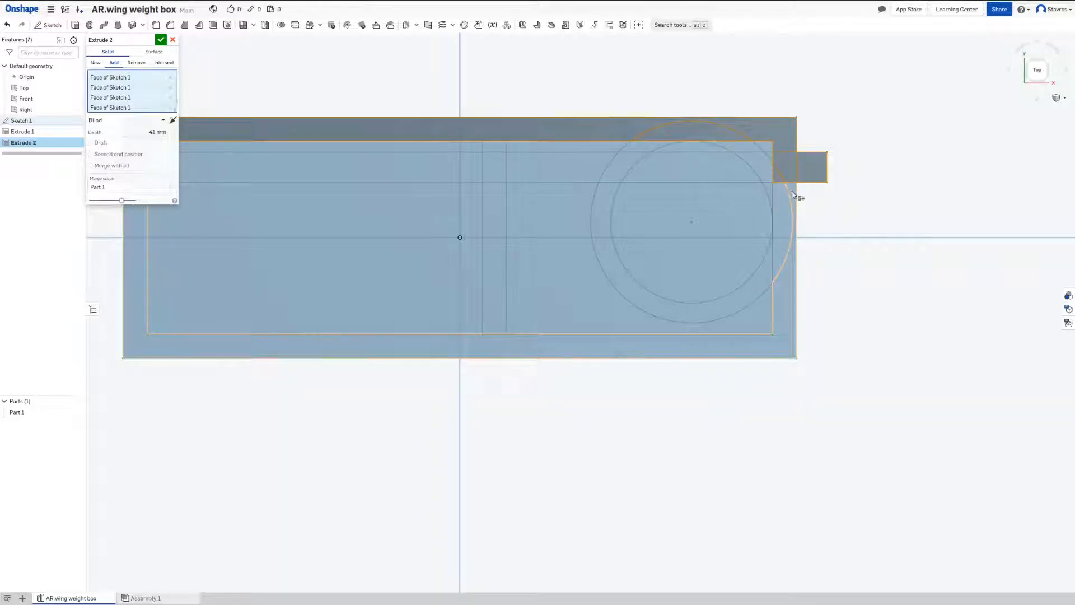
scroll(728, 199, down, 3)
scroll(753, 203, up, 1)
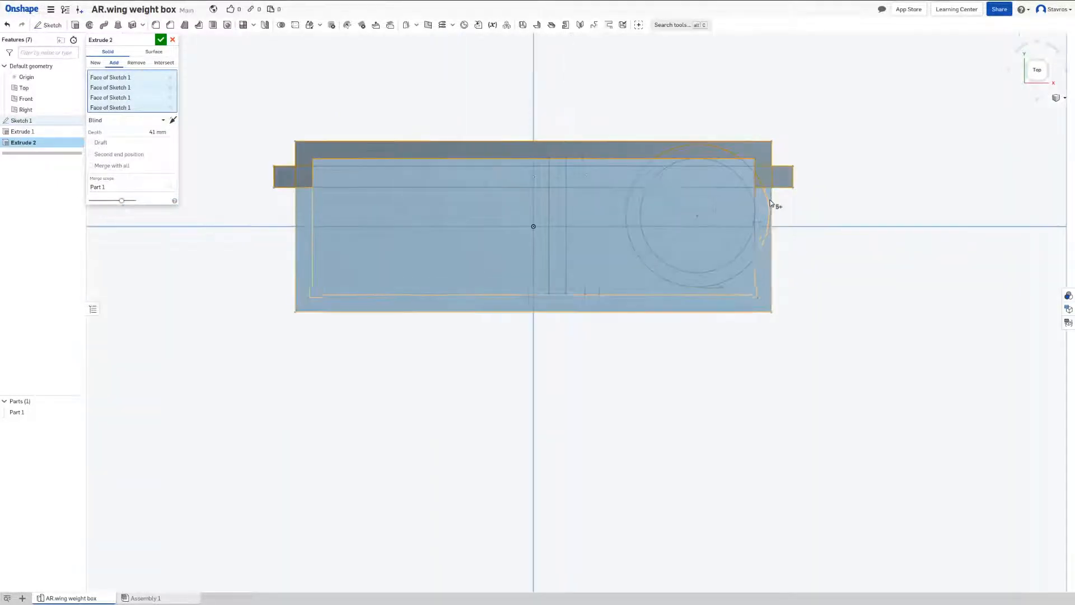
click(161, 40)
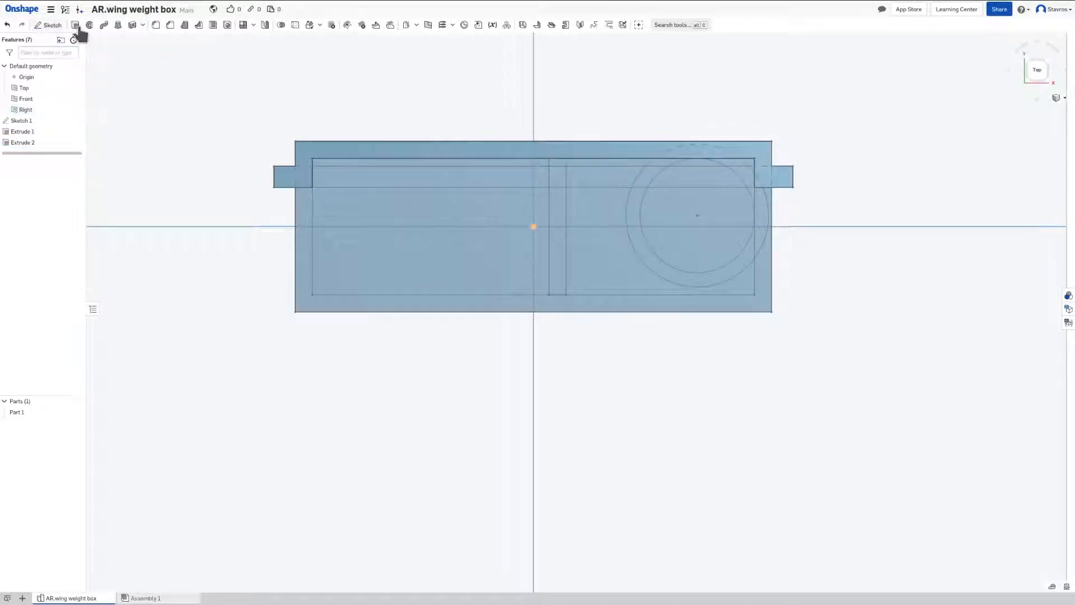
key(shift+e)
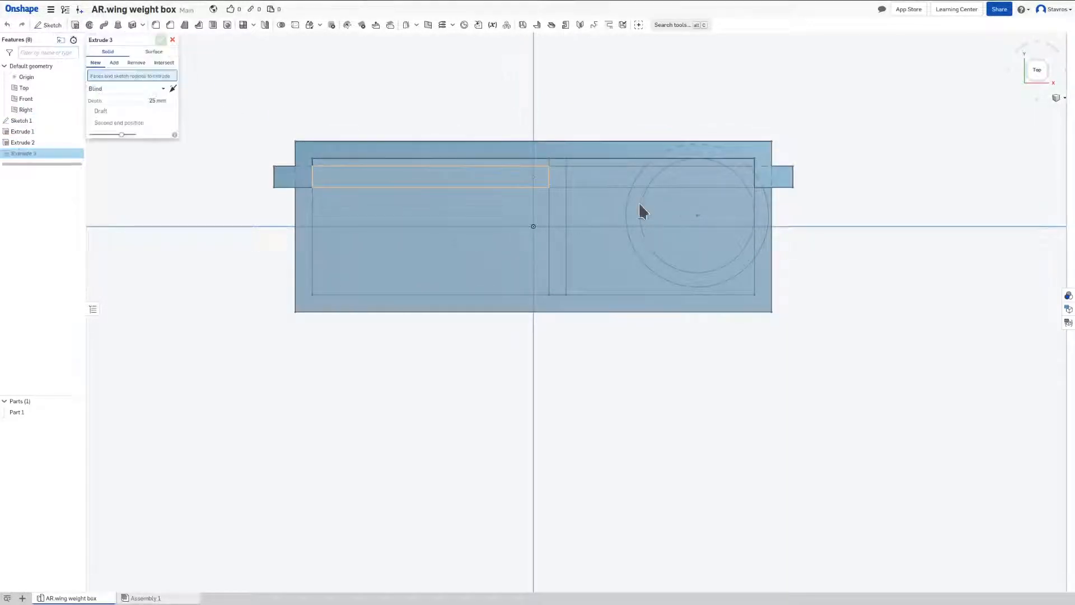
click(638, 201)
click(644, 188)
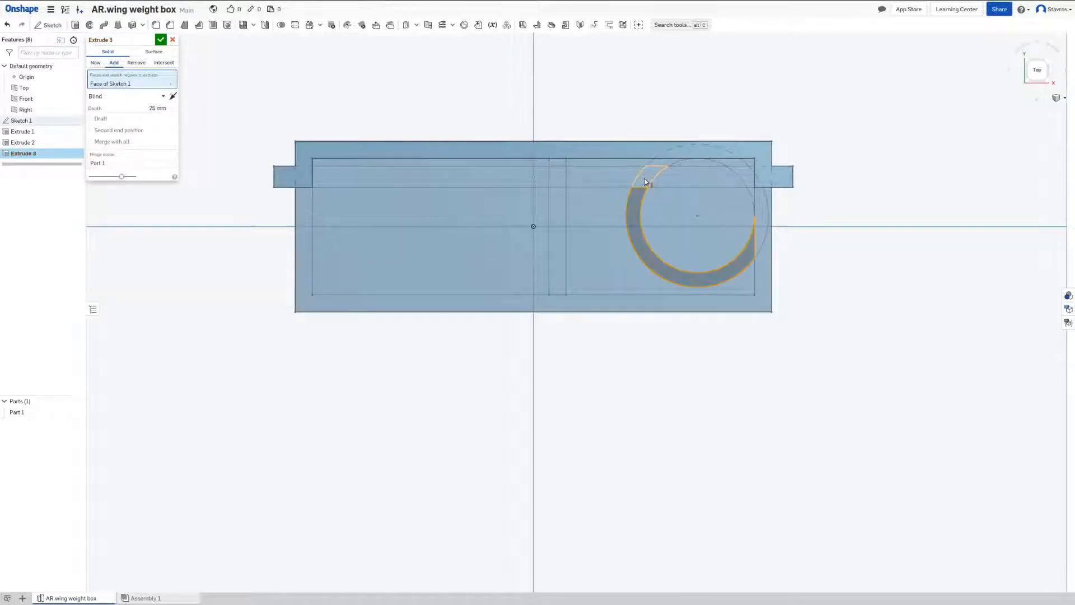
click(664, 163)
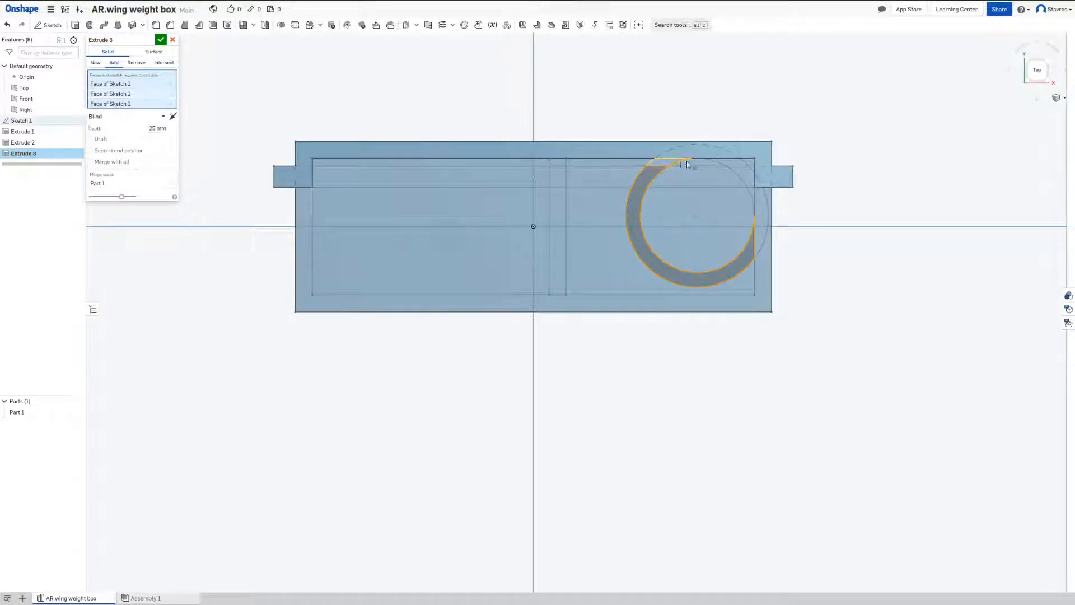
click(728, 161)
right_drag(726, 161, 702, 134)
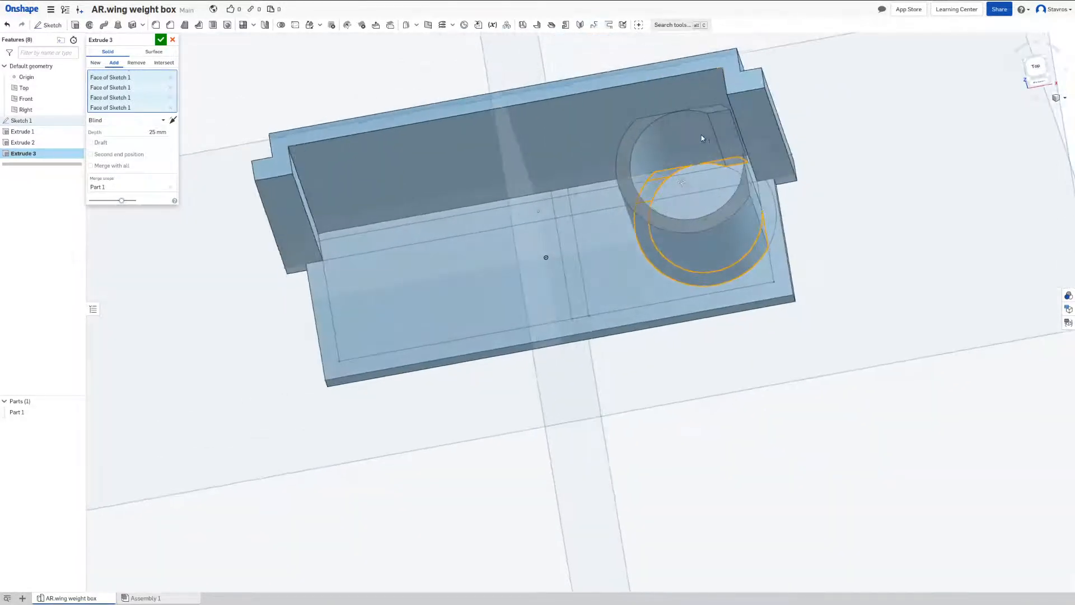
click(172, 40)
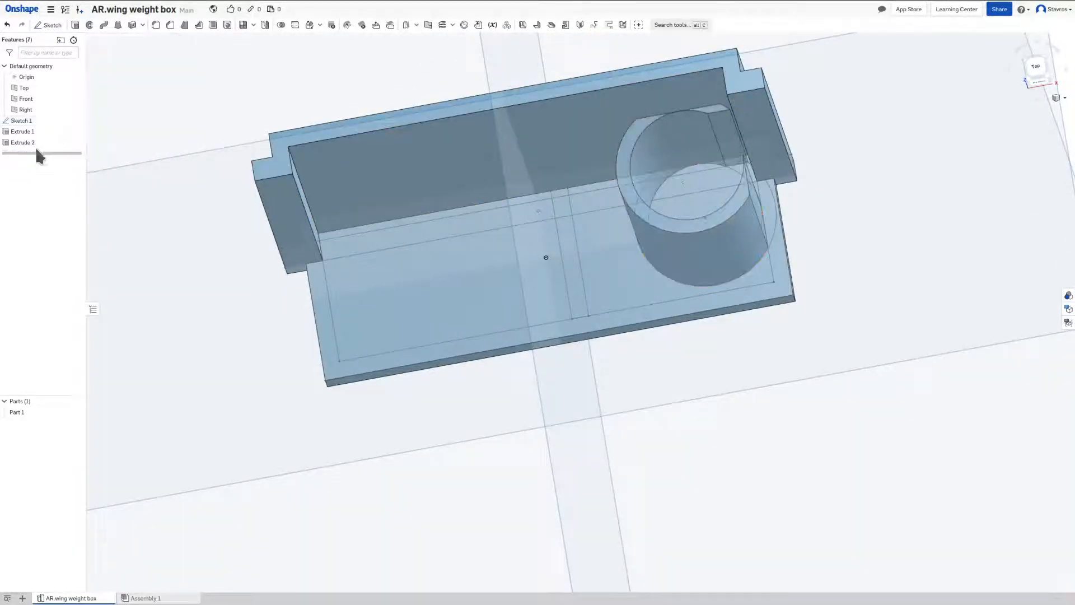
Step: Reopen Sketch 1, select every region of the ring between the two circles, and start an Extrude from them
click(21, 121)
double_click(657, 166)
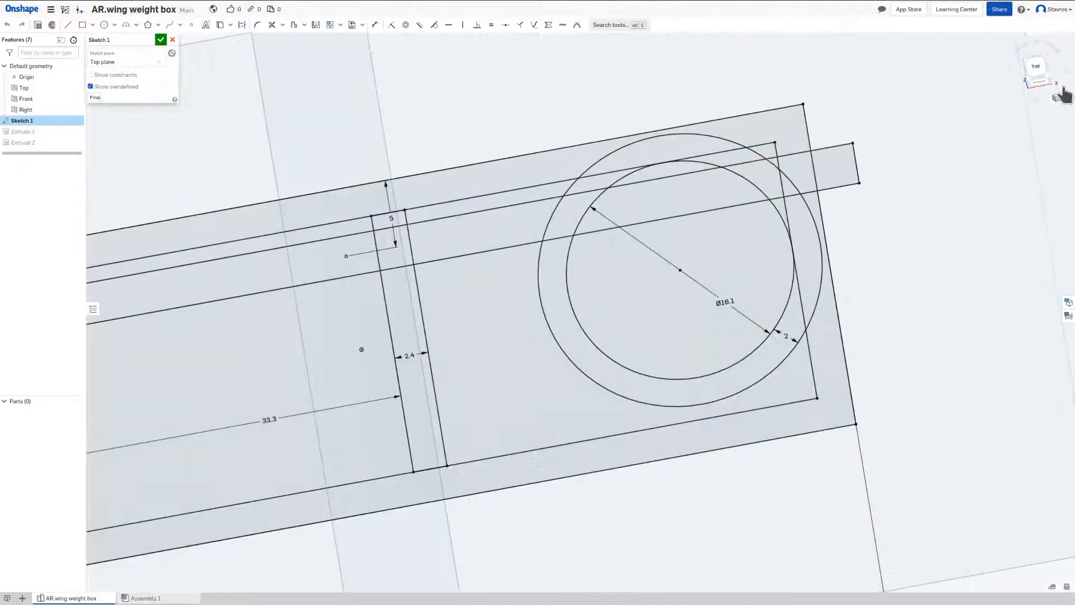
click(1038, 68)
scroll(689, 296, up, 10)
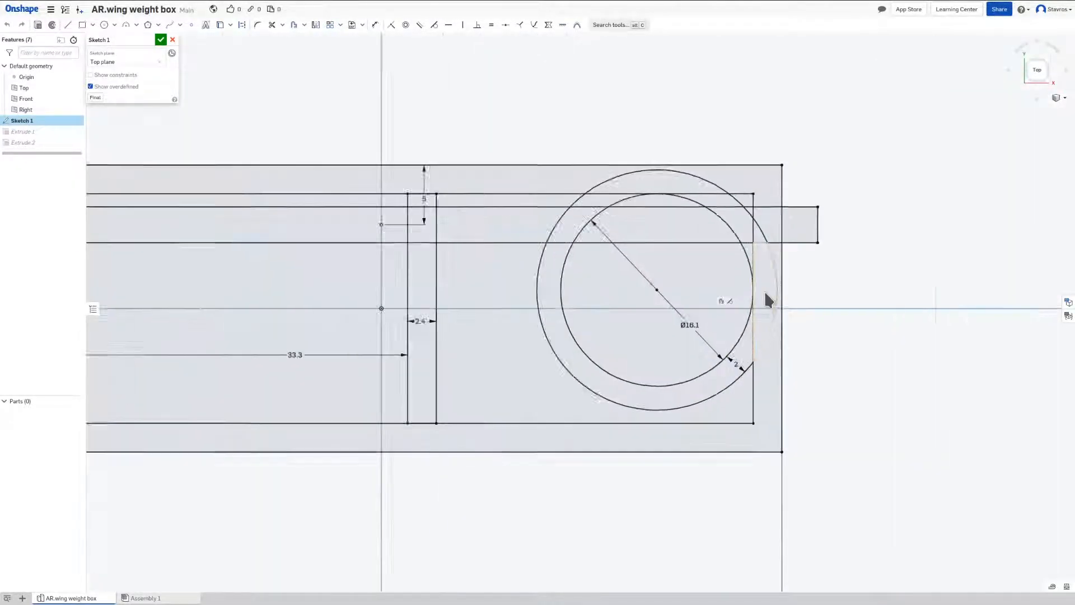
click(623, 139)
click(532, 163)
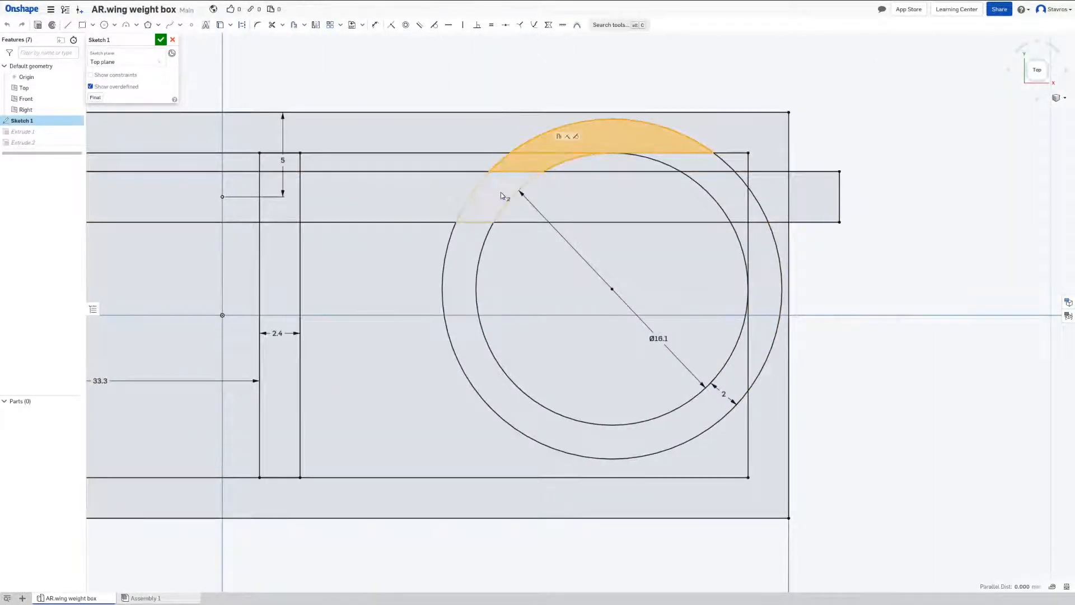
click(500, 193)
click(479, 250)
click(468, 312)
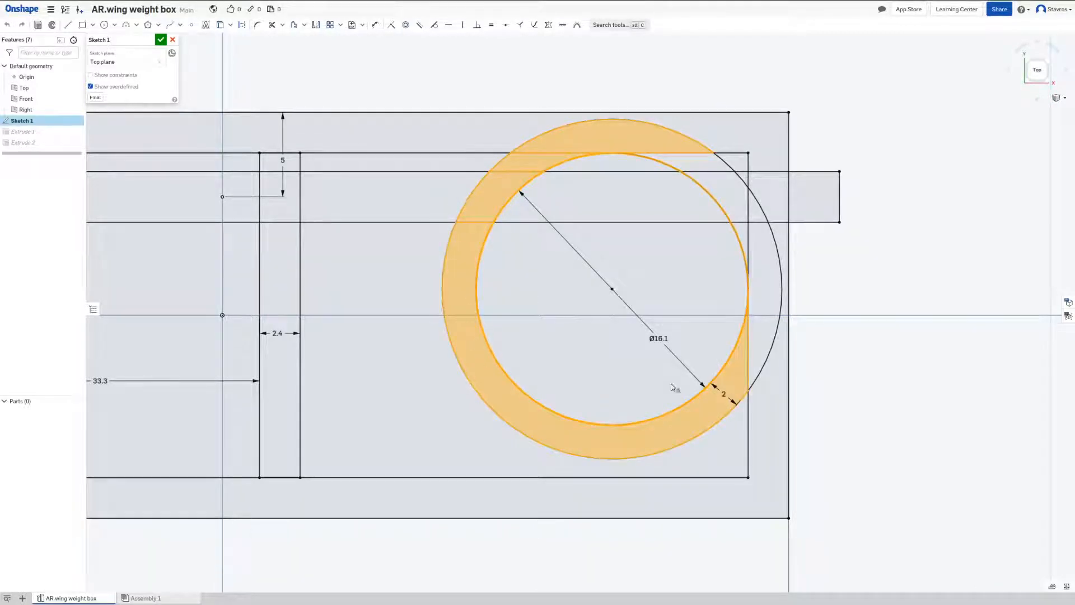
click(762, 342)
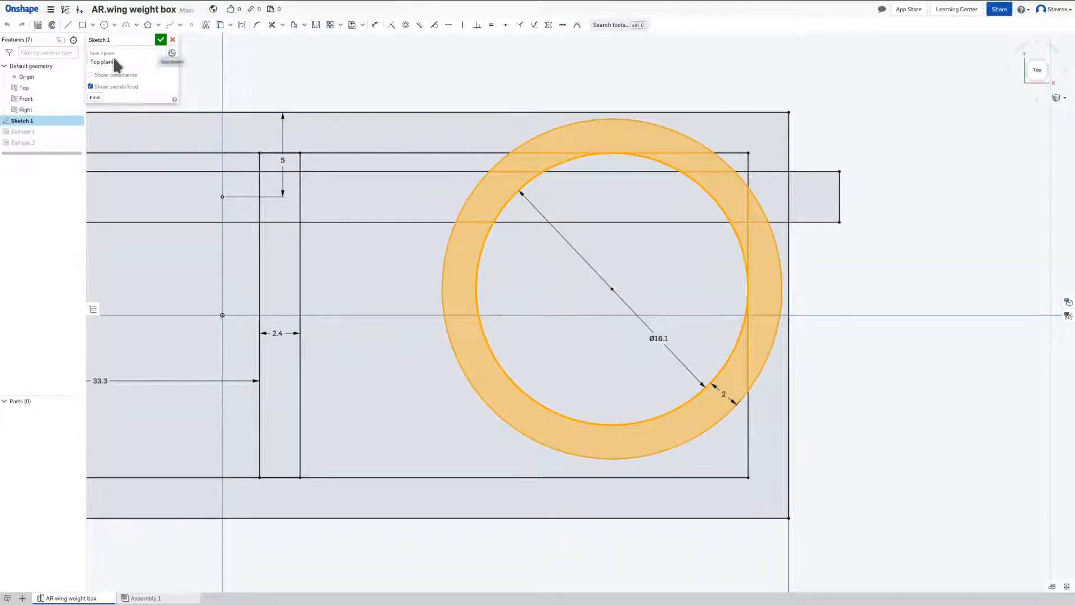
click(38, 25)
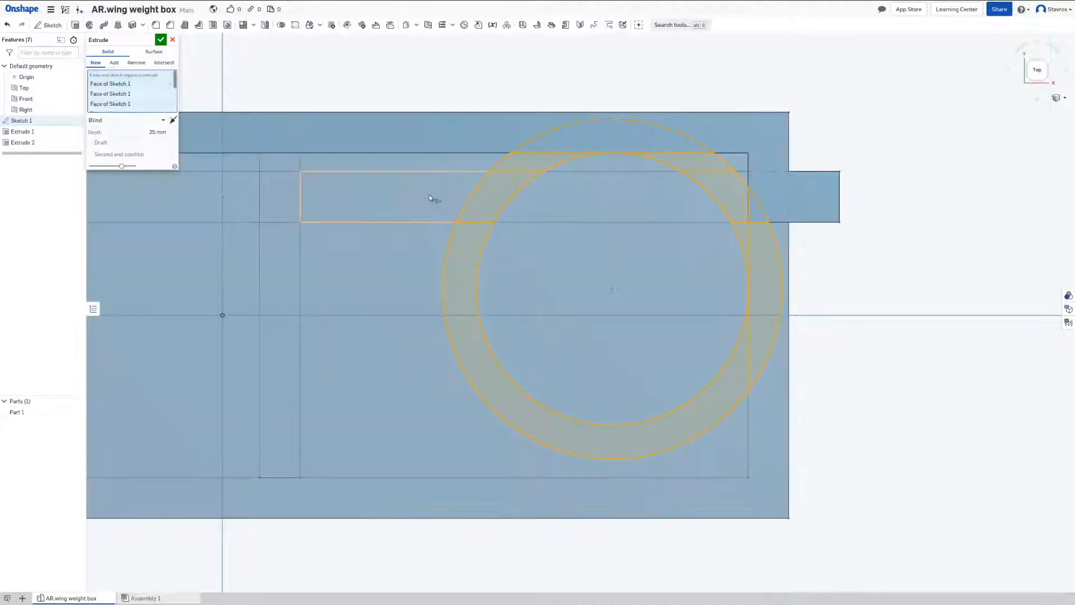
Step: Extrude the ring upward 20 mm, added to Part 1, and accept it
mouse_move(434, 203)
right_down()
mouse_move(436, 171)
mouse_move(459, 163)
mouse_move(538, 168)
mouse_move(576, 209)
mouse_move(575, 183)
right_up()
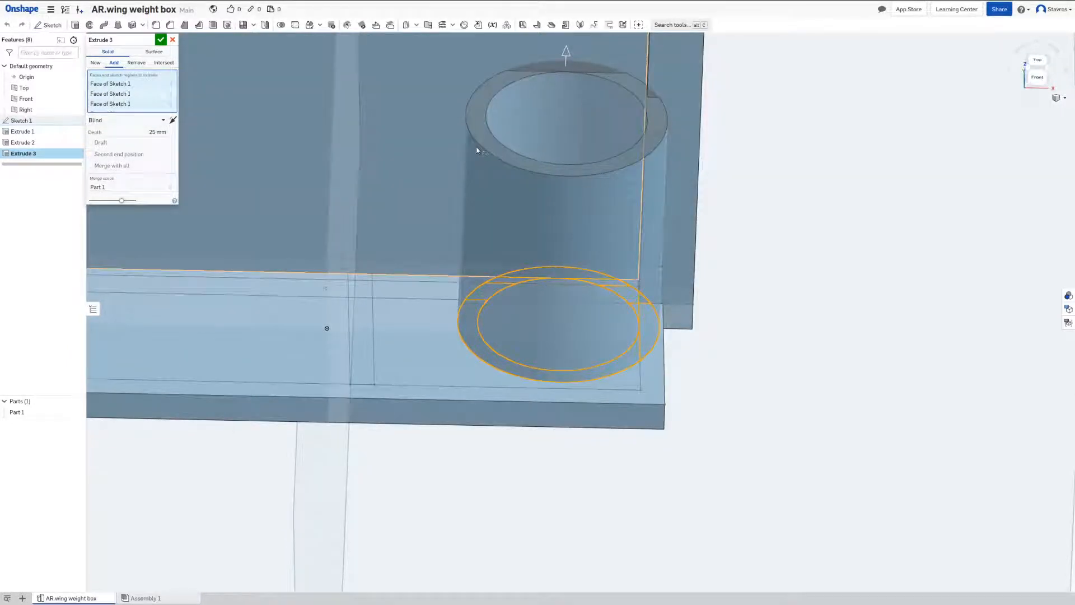
scroll(530, 156, up, 2)
middle_drag(551, 154, 589, 205)
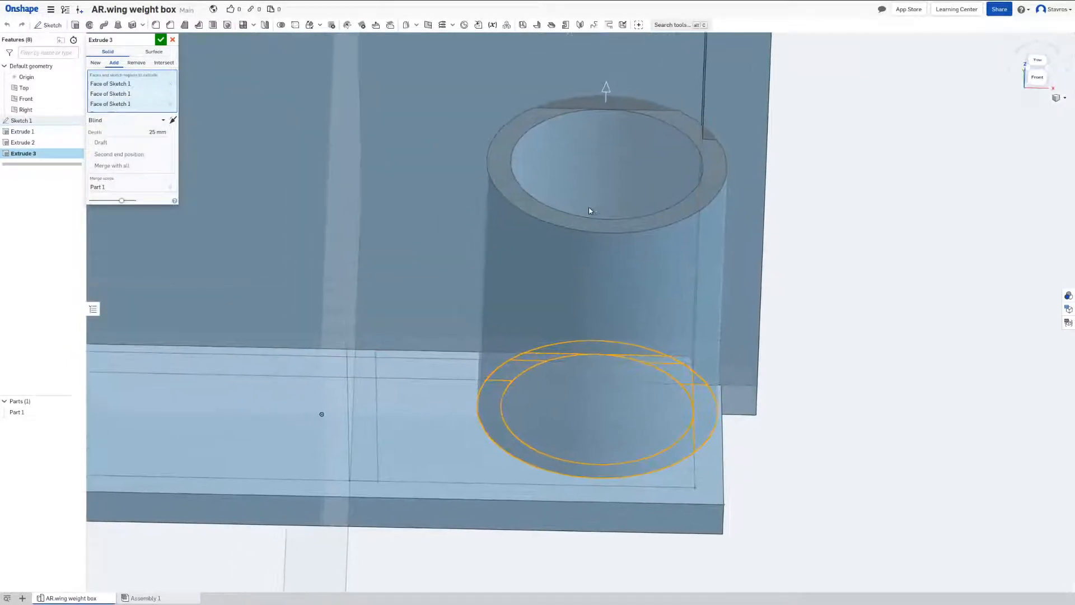
scroll(590, 205, down, 2)
click(1037, 71)
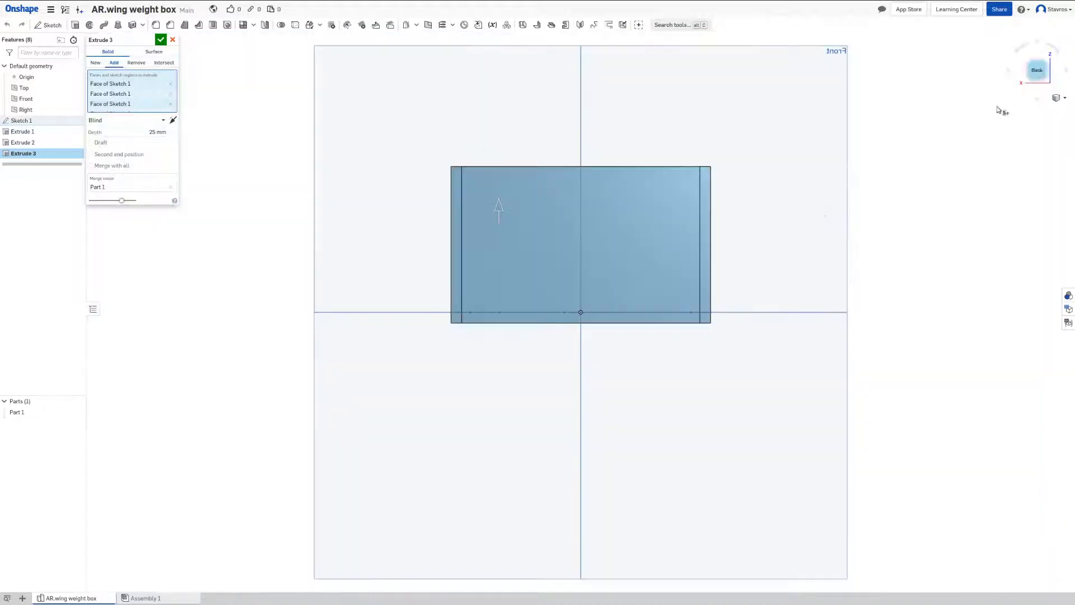
right_drag(713, 202, 687, 277)
scroll(706, 260, up, 3)
middle_drag(723, 246, 716, 273)
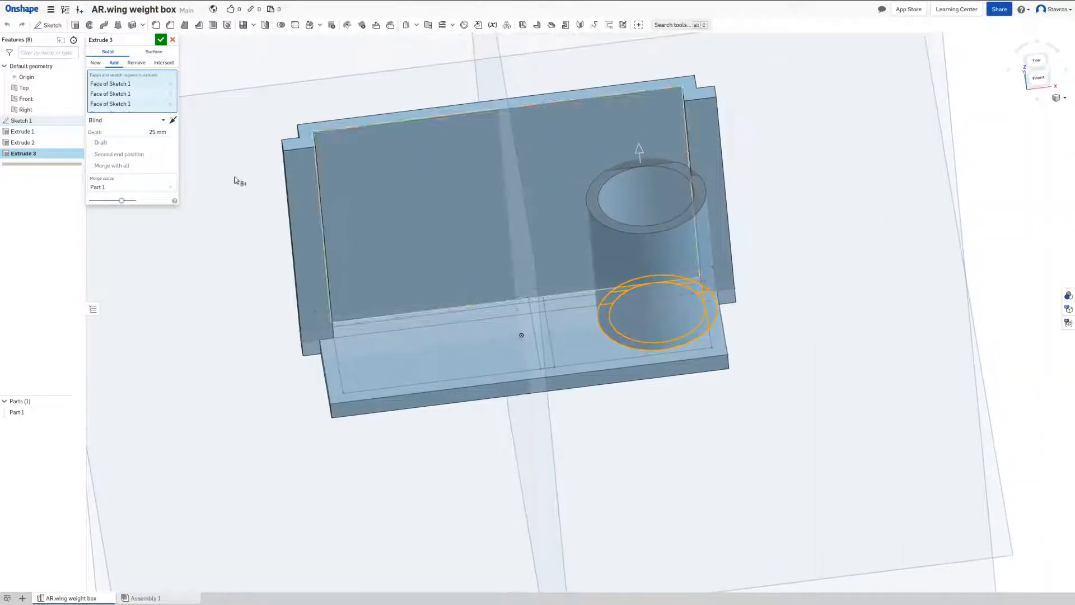
click(143, 130)
text(10)
key(Return)
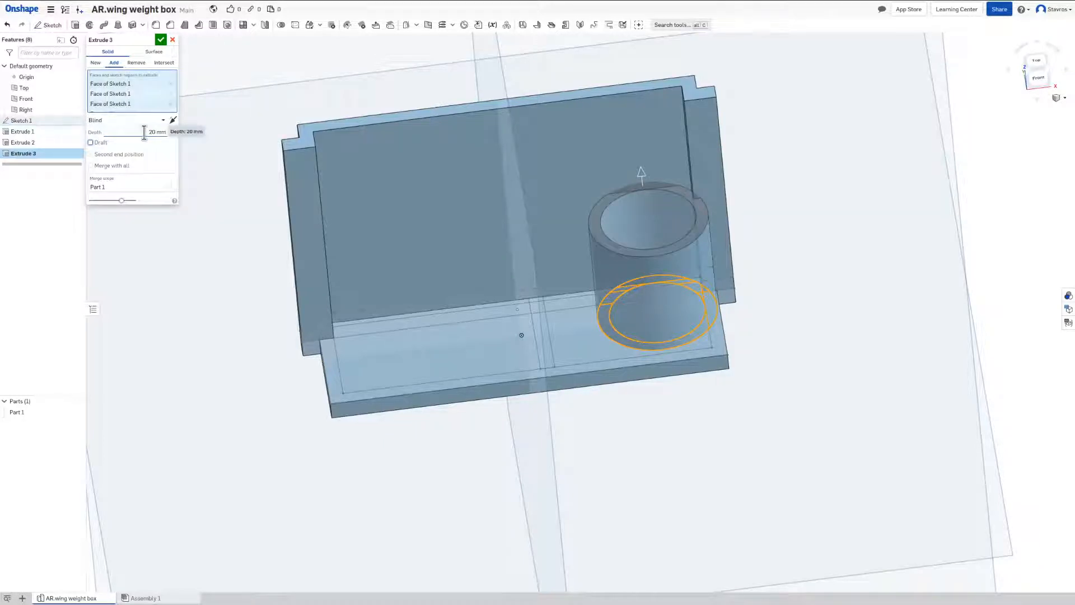
right_drag(656, 171, 681, 196)
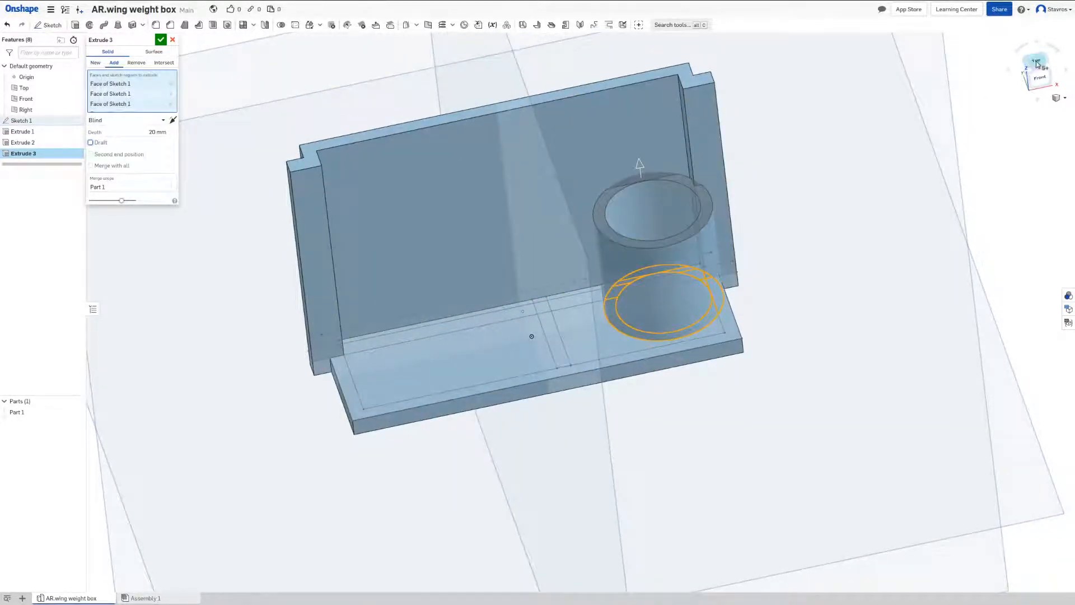
click(1037, 61)
right_drag(689, 343, 684, 308)
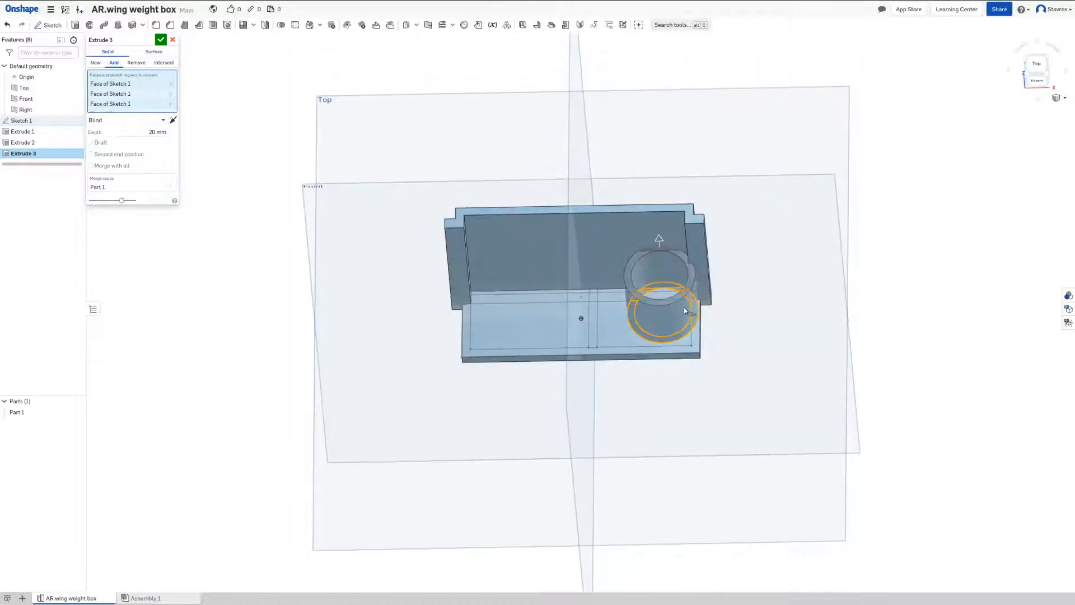
scroll(684, 305, up, 5)
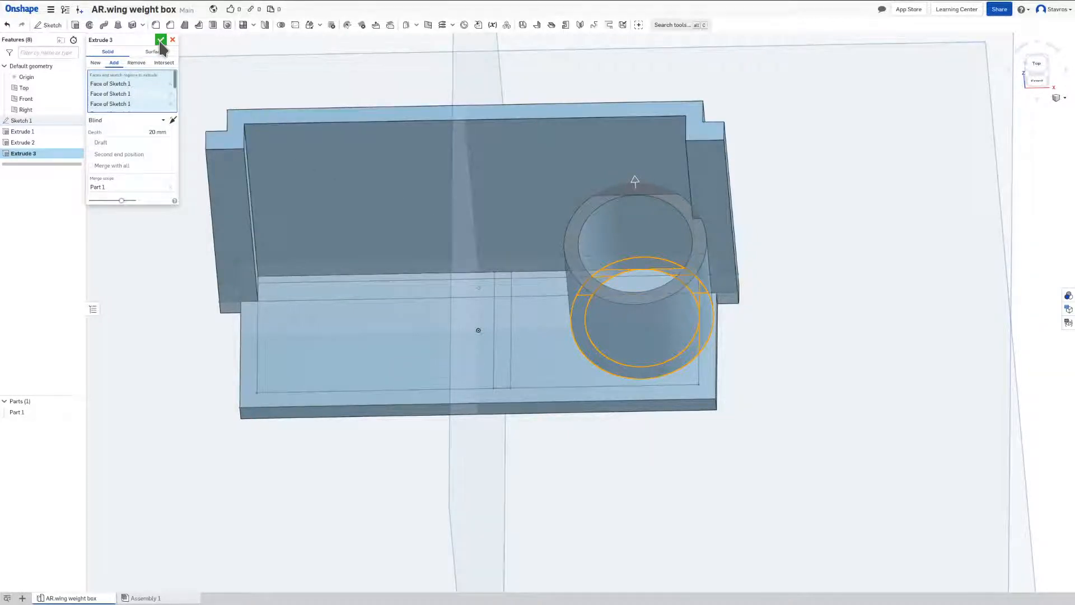
right_drag(627, 247, 580, 292)
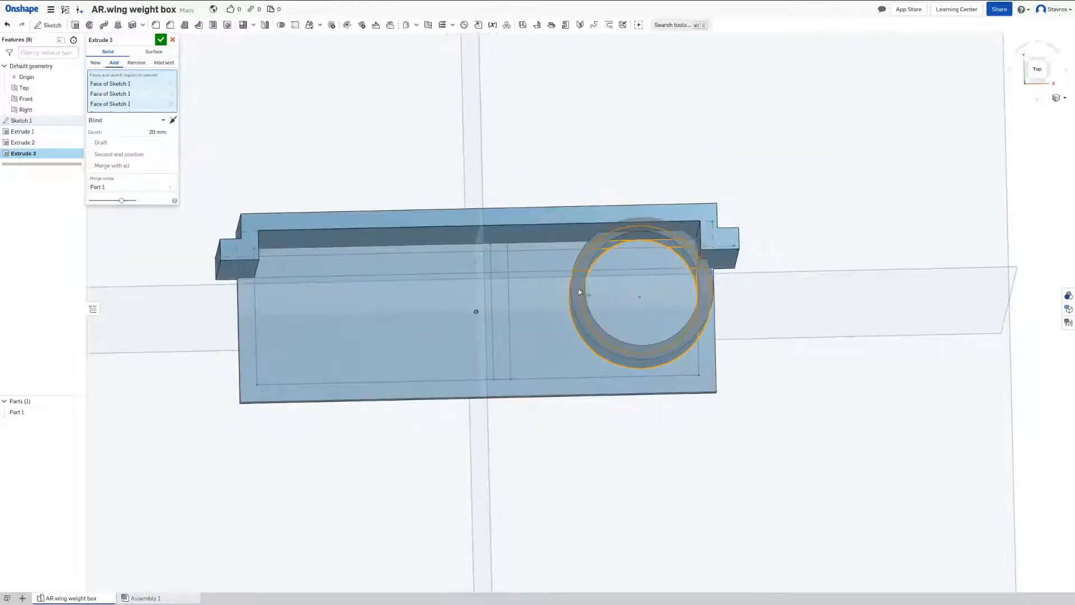
click(162, 40)
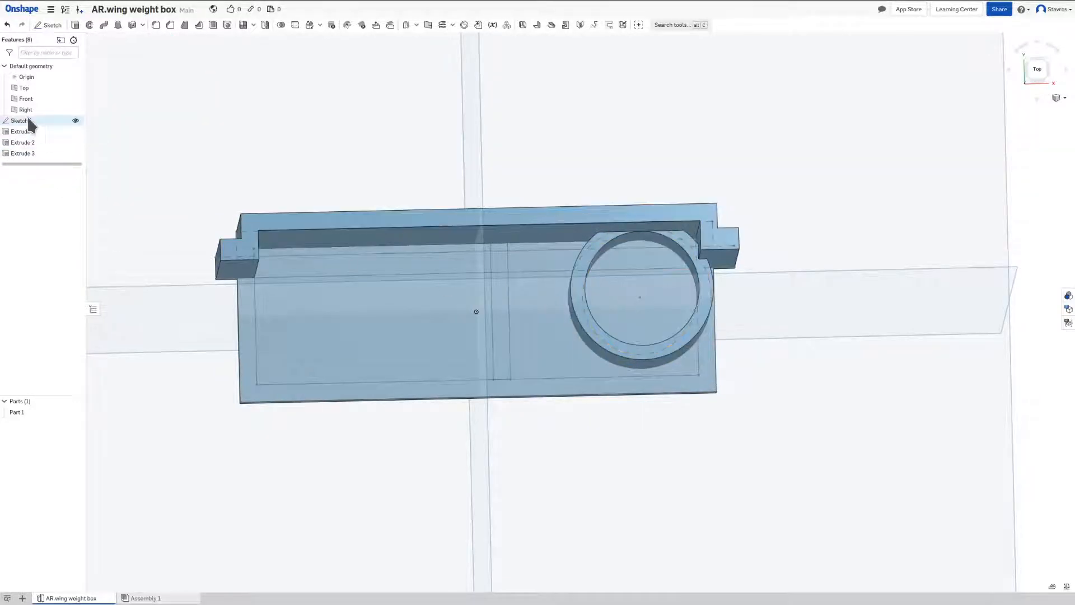
Step: Open Sketch 1 for editing to add geometry at the circular holder
double_click(79, 123)
scroll(684, 319, up, 3)
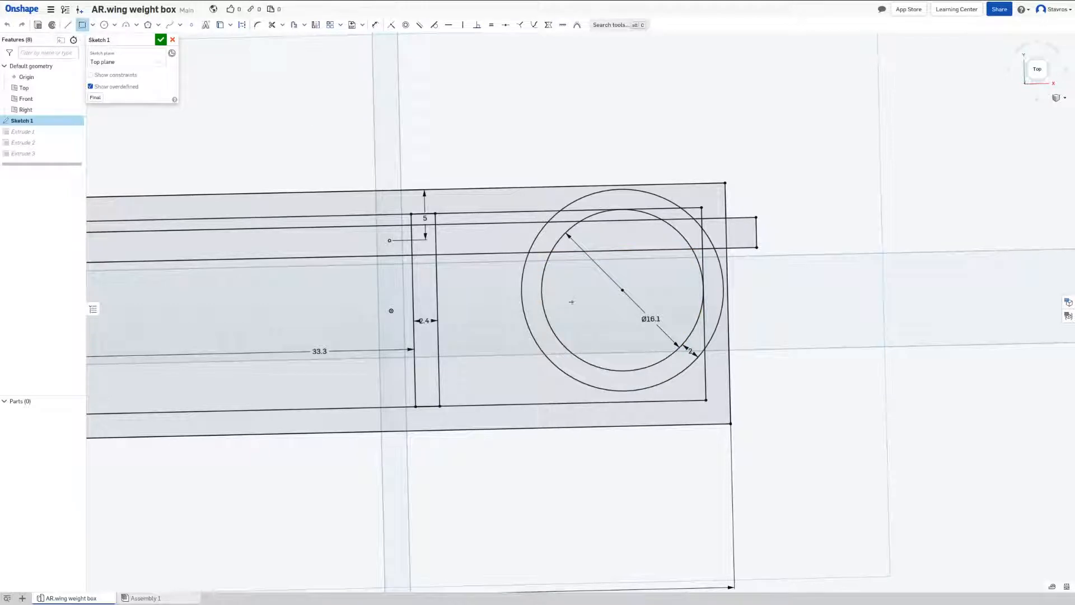
Step: Try to draw a corner rectangle horizontally across both circles, spanning the outer circle's width, and undo it
click(525, 268)
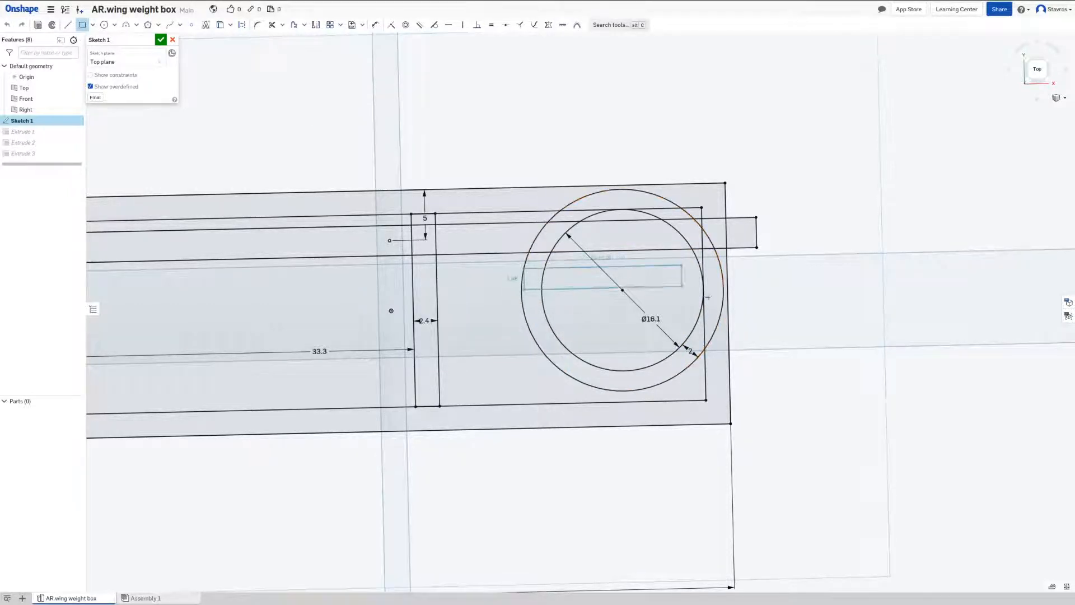
click(721, 303)
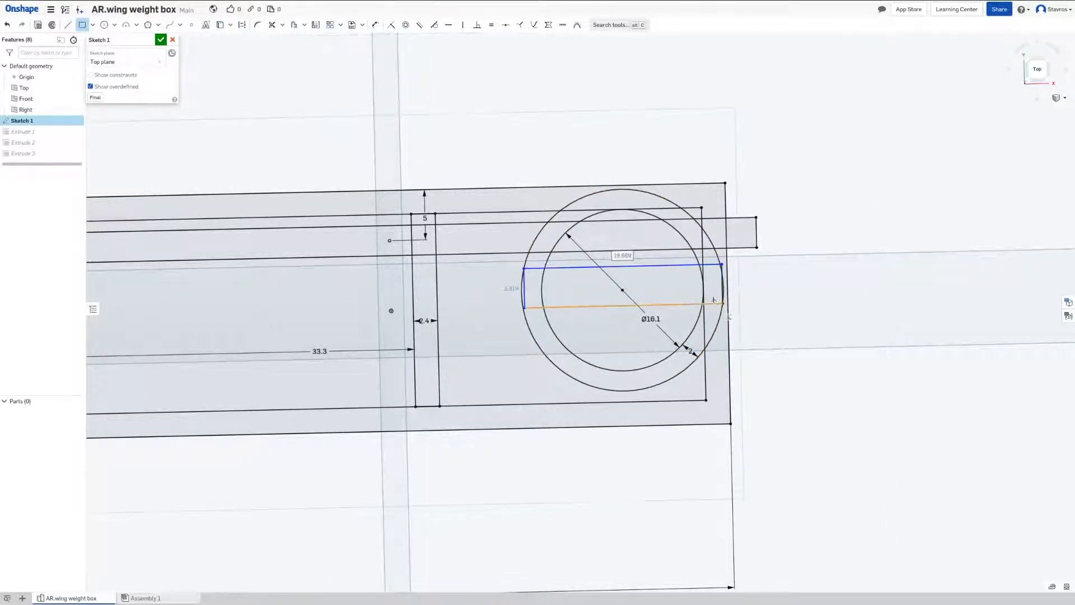
key(Escape)
scroll(674, 274, up, 3)
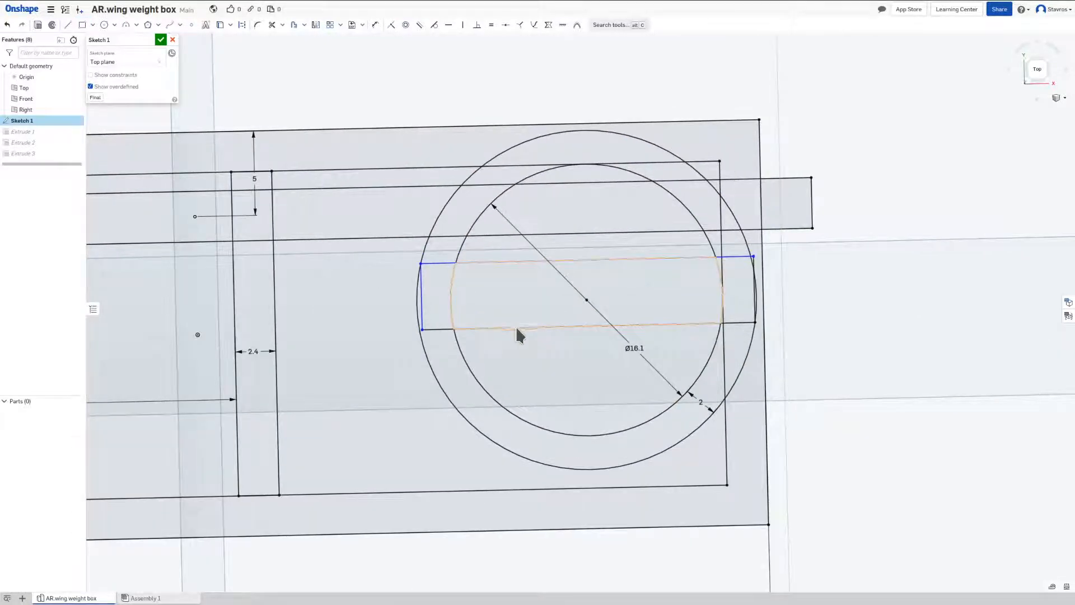
click(422, 304)
key(ctrl+z)
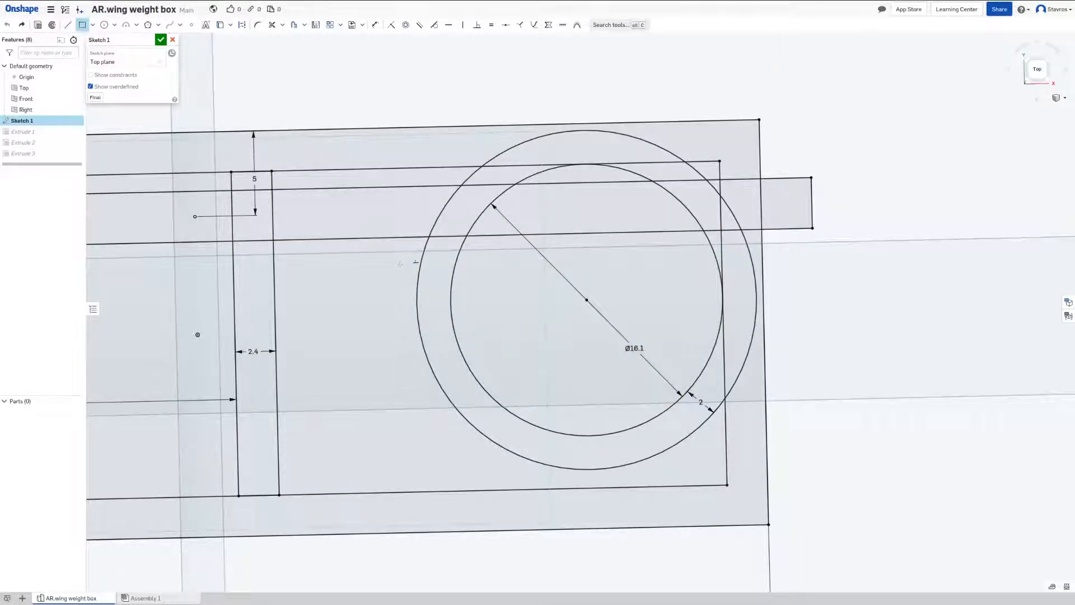
click(1038, 78)
scroll(740, 300, up, 6)
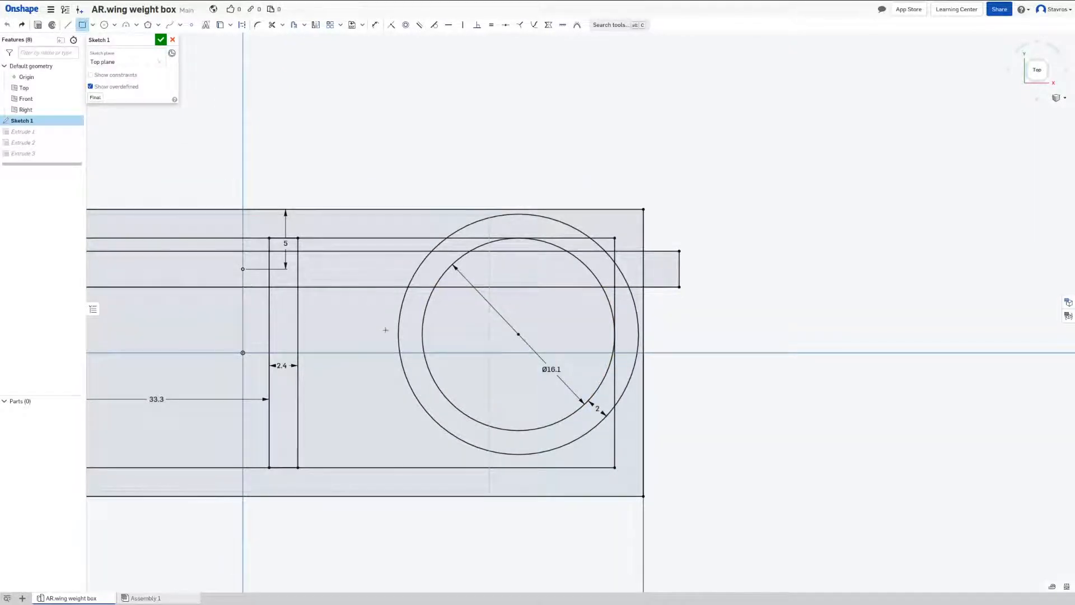
click(383, 307)
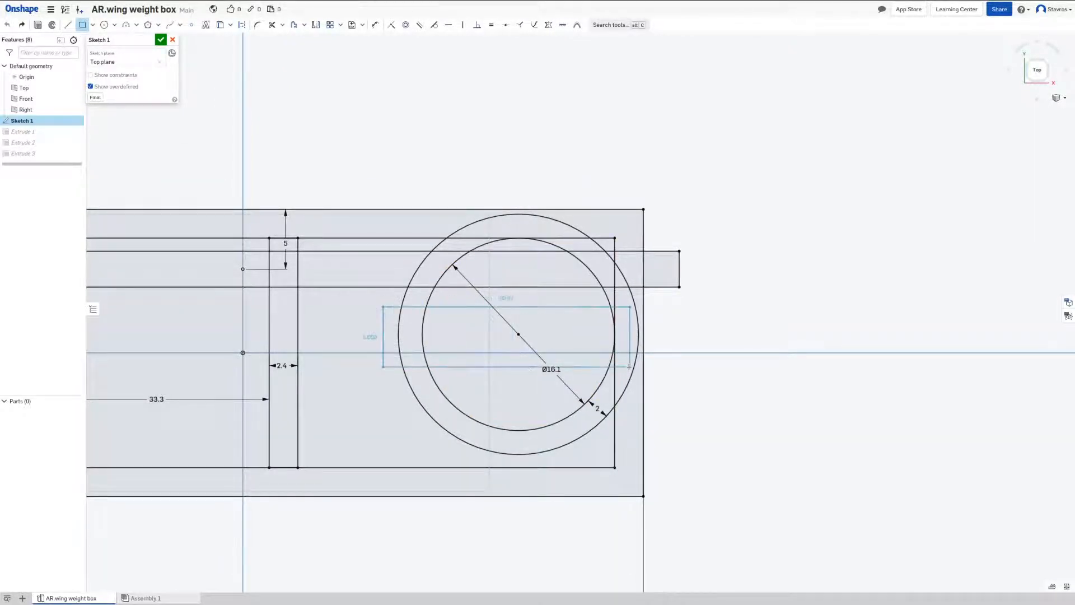
key(Escape)
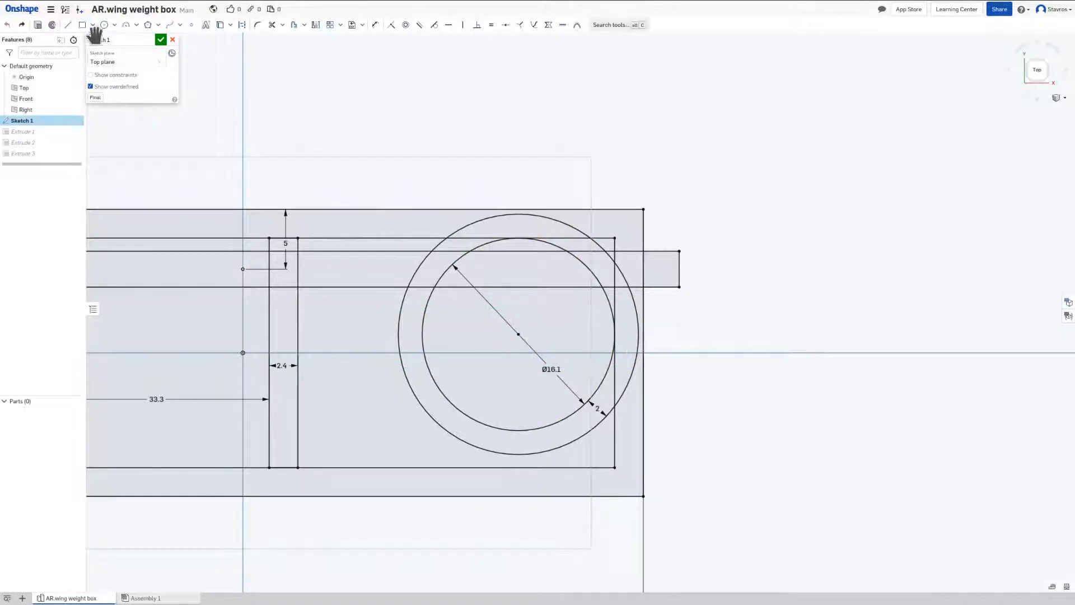
Step: Draw a horizontal center-point rectangle about 23 mm long and 2 mm high, centred on the circles, and accept Sketch 1
click(92, 25)
click(110, 54)
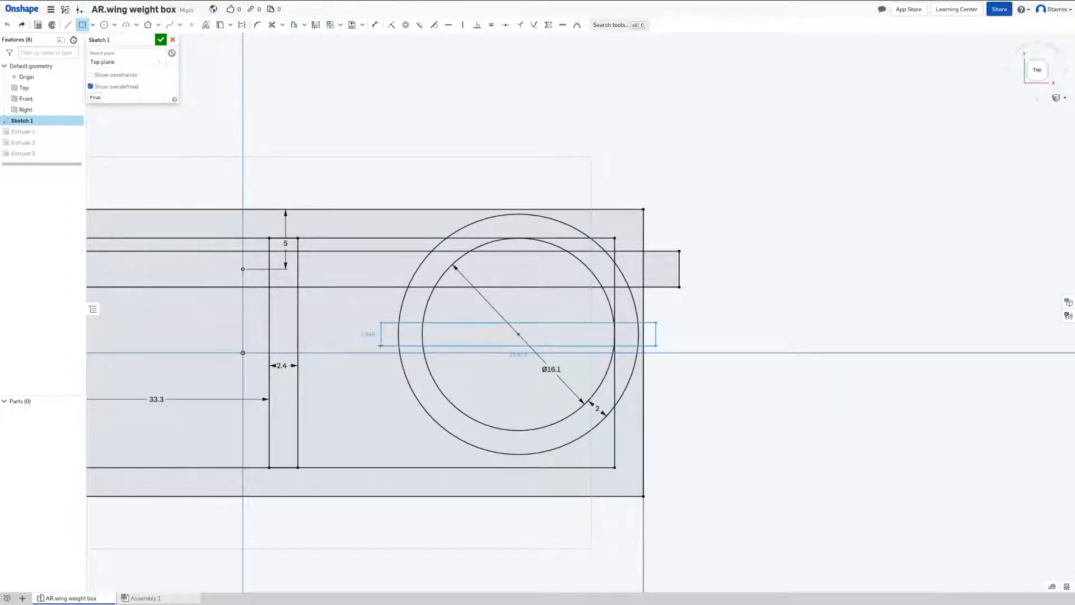
click(381, 346)
key(Escape)
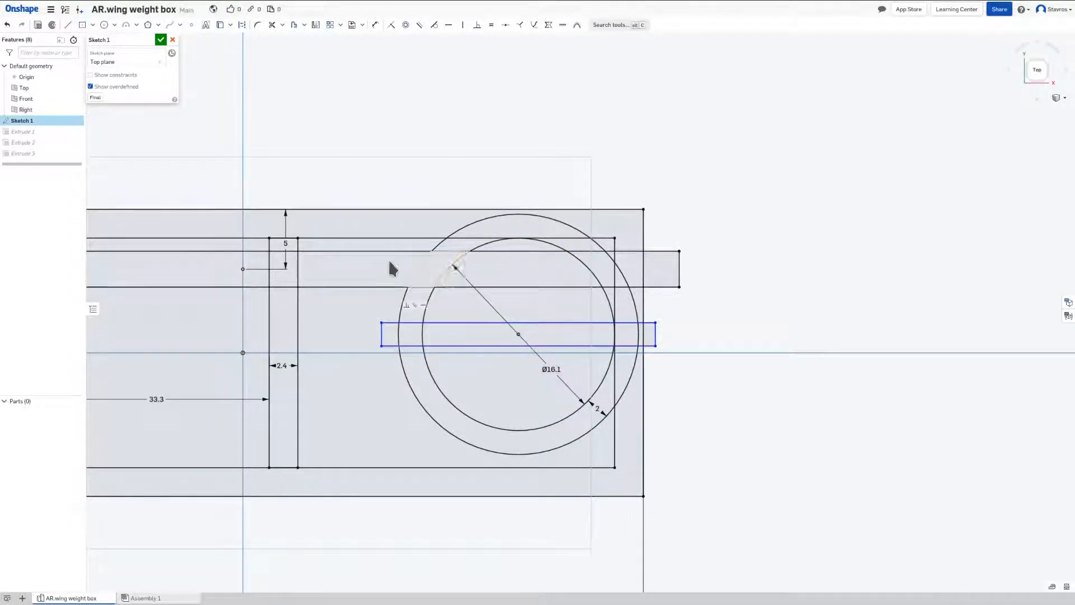
click(161, 41)
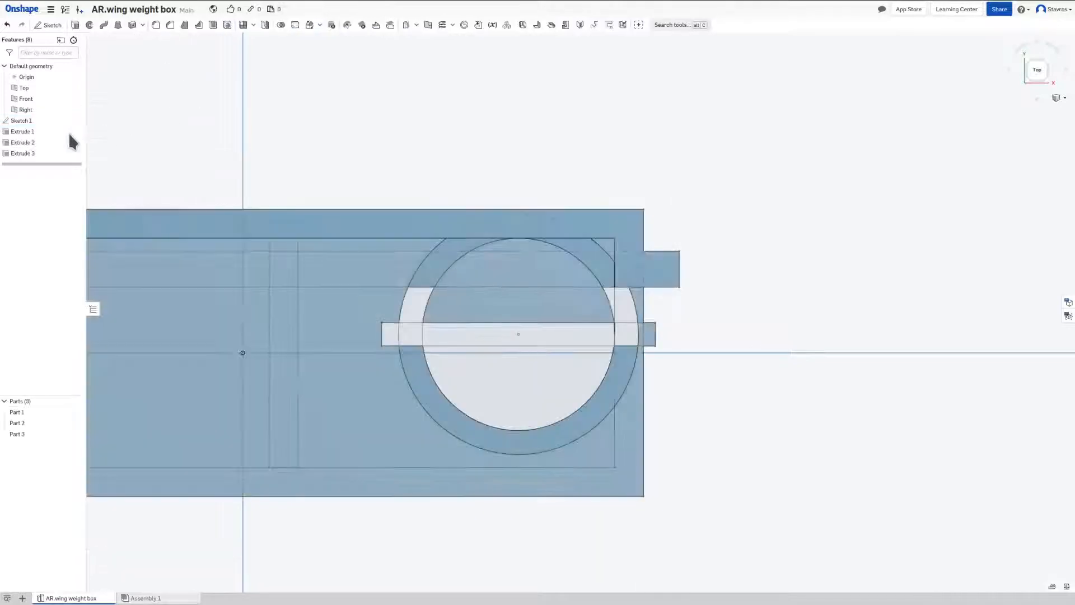
Step: Edit Extrude 1 to include every Sketch 1 region across the floor, keeping the 3 mm depth, and accept it
double_click(34, 132)
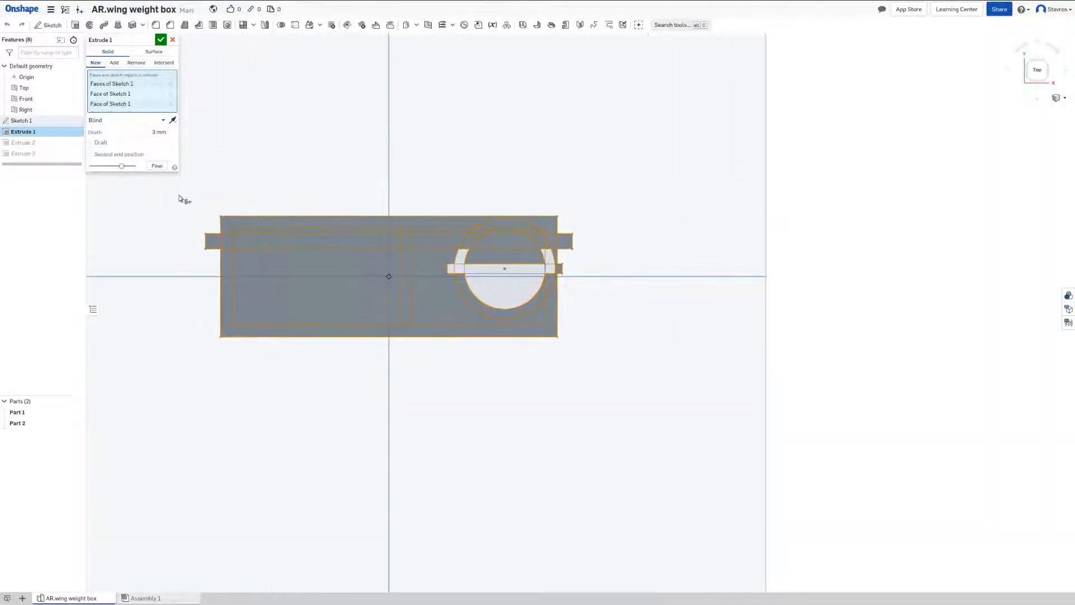
drag(180, 197, 598, 387)
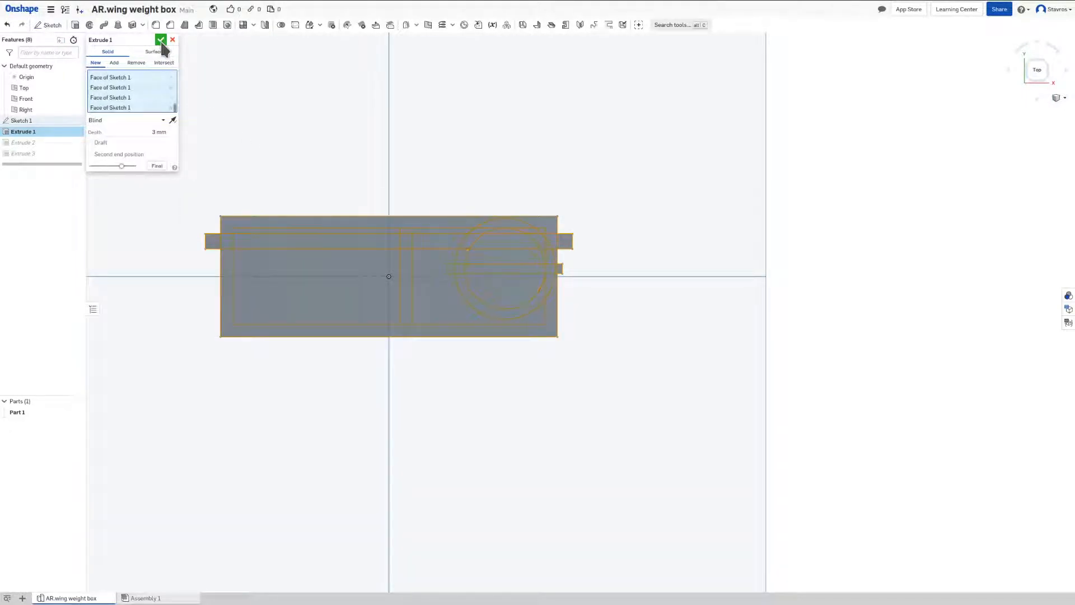
click(161, 40)
Step: Edit Extrude 3 to add the missing ring regions above the narrow rectangle, leaving the slot open, and accept it
mouse_move(253, 153)
right_down()
mouse_move(250, 127)
mouse_move(253, 139)
right_up()
scroll(666, 244, up, 4)
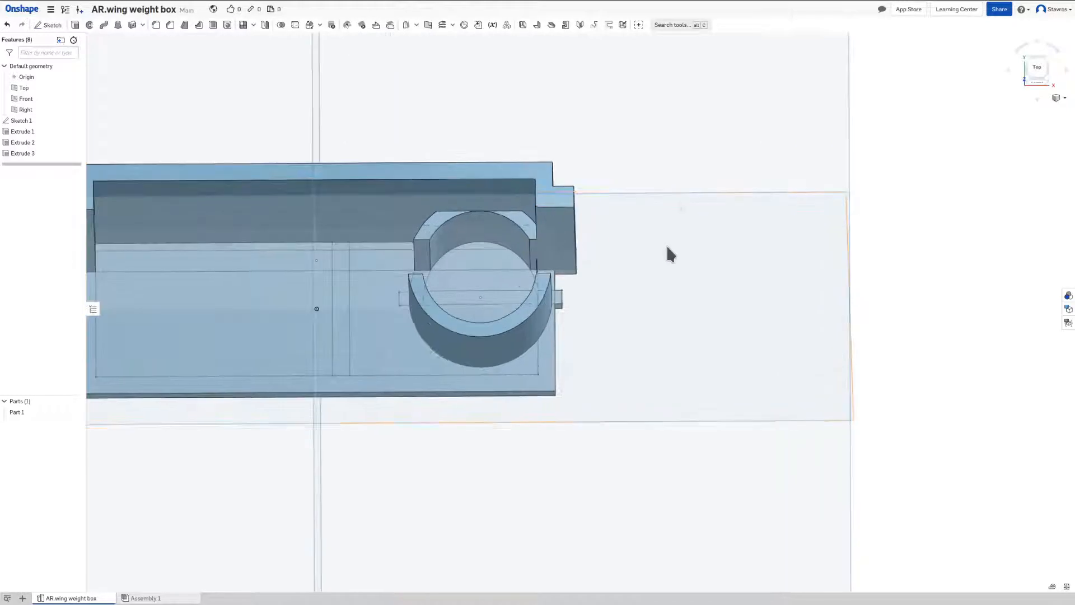
right_drag(578, 241, 587, 302)
scroll(558, 250, up, 1)
scroll(557, 251, up, 1)
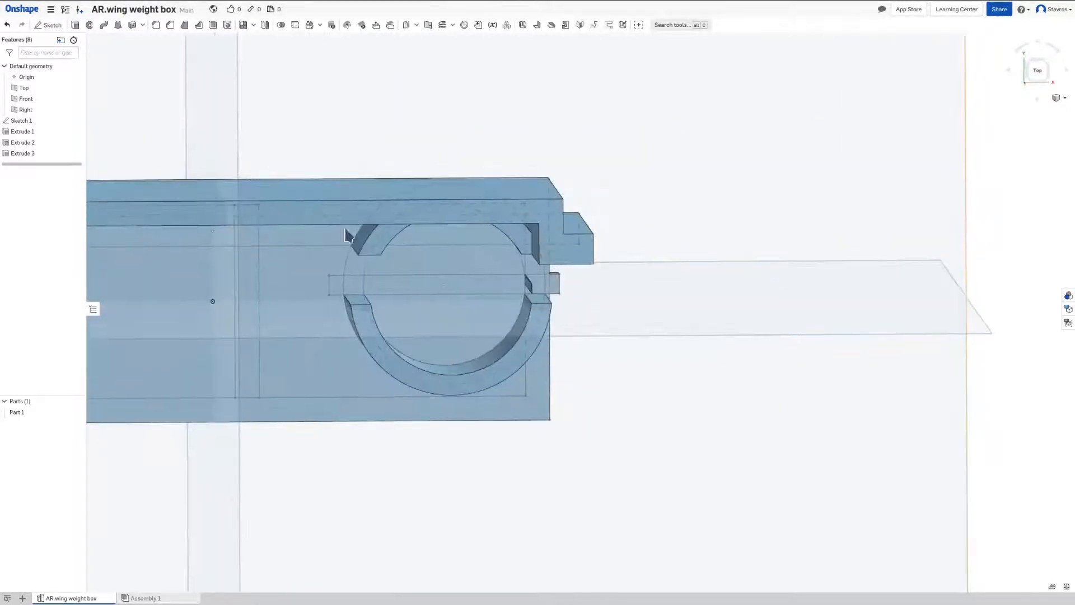
double_click(25, 153)
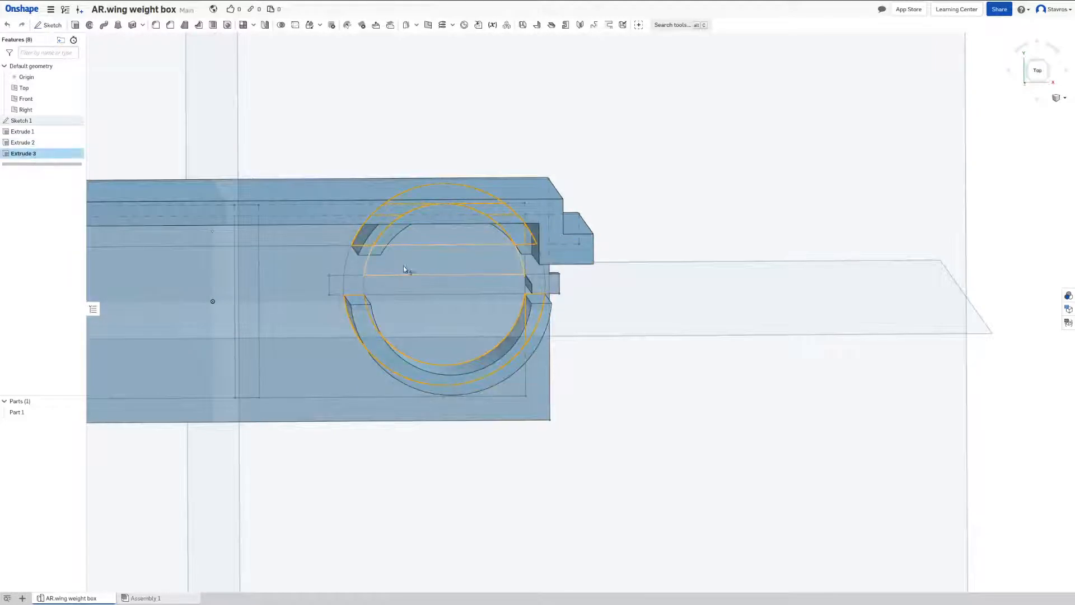
click(531, 267)
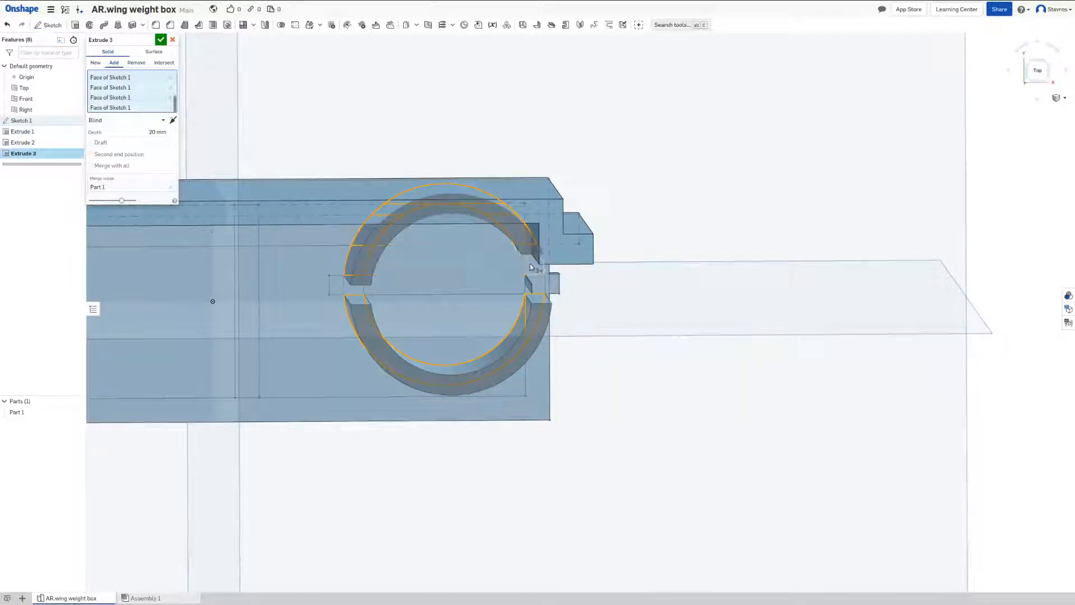
mouse_move(604, 263)
right_down()
mouse_move(616, 267)
mouse_move(546, 268)
right_up()
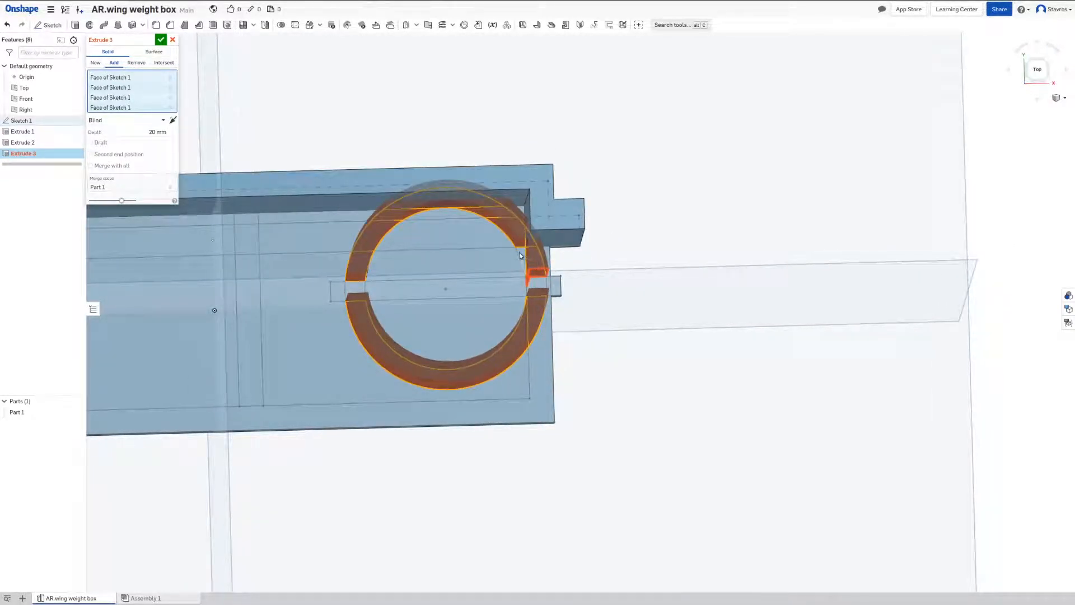
scroll(520, 256, up, 5)
click(521, 254)
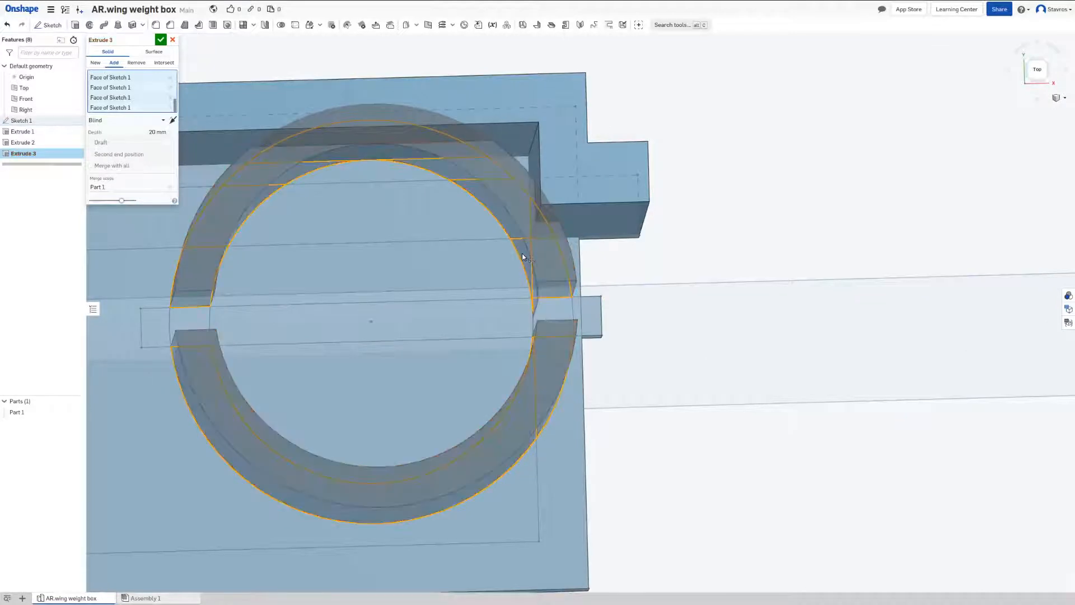
click(161, 39)
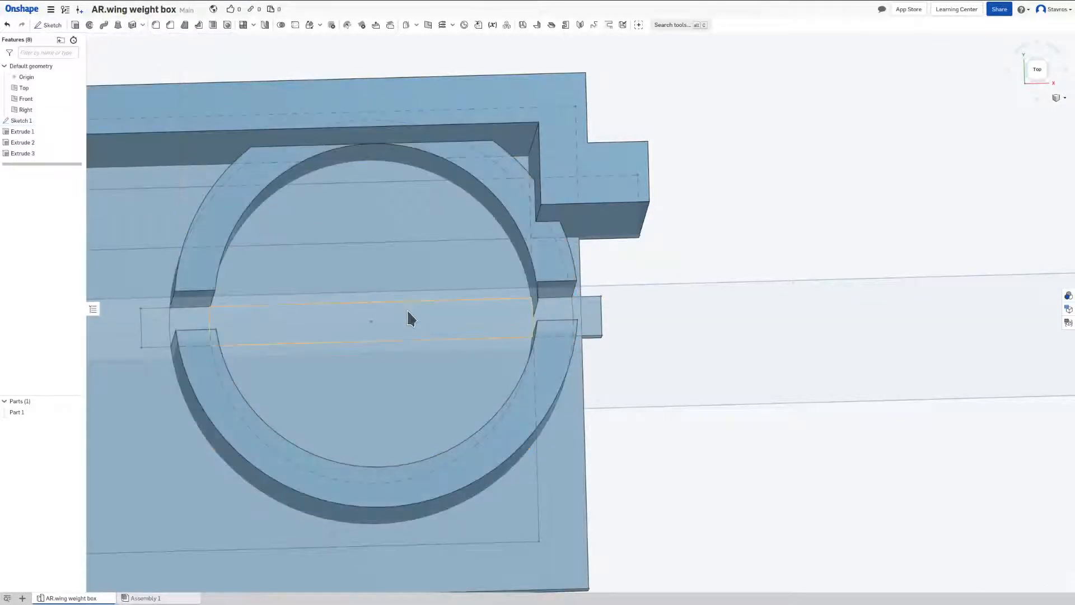
Step: Examine the slotted circular holder and its fit against the back wall from several angles
right_drag(408, 309, 398, 199)
scroll(423, 280, down, 6)
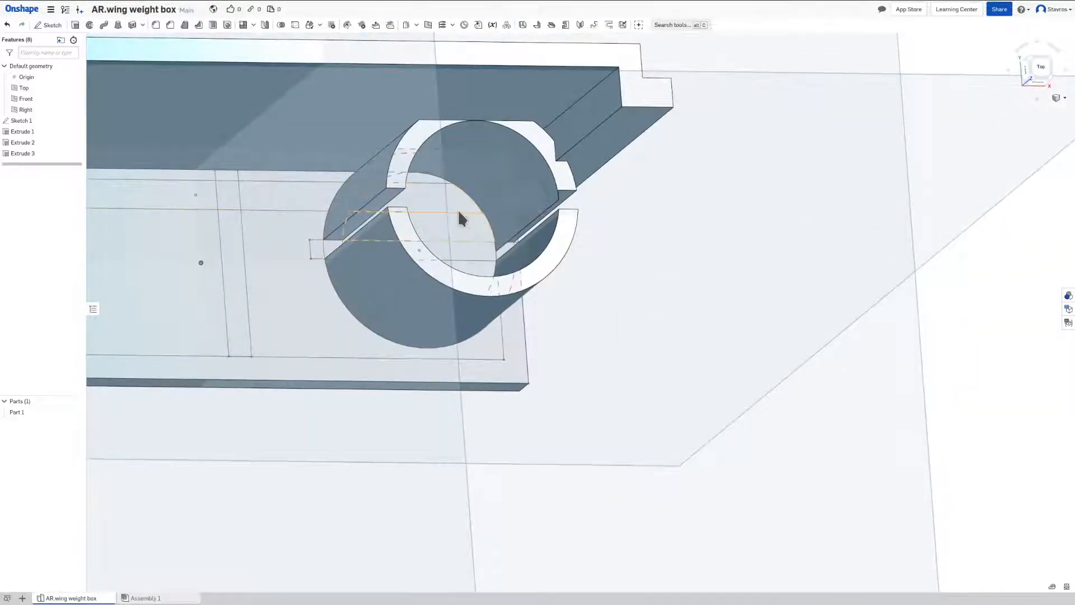
key(shift+5)
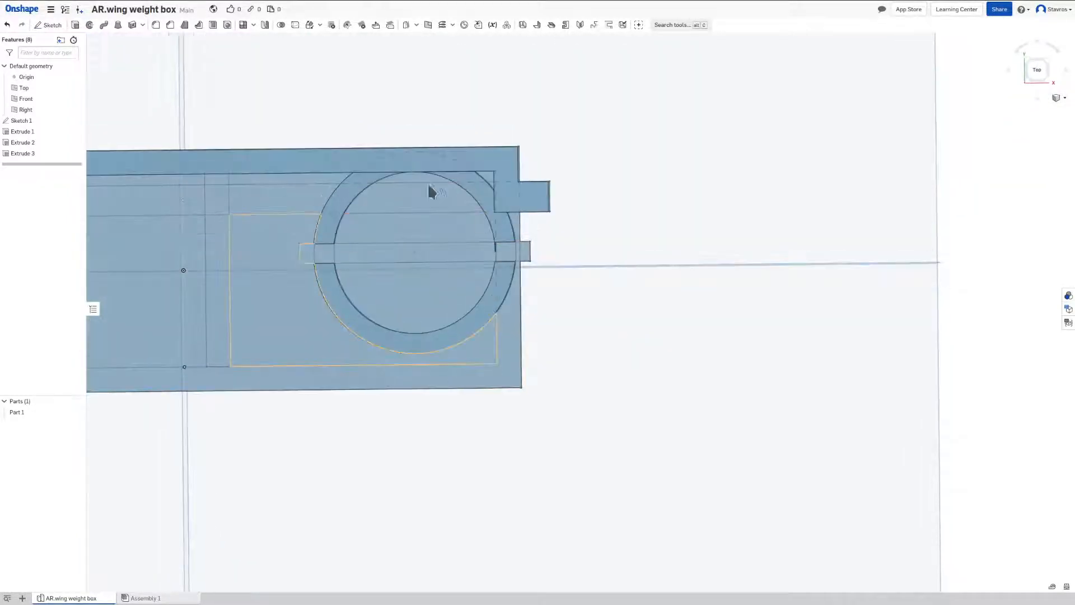
right_drag(387, 288, 422, 238)
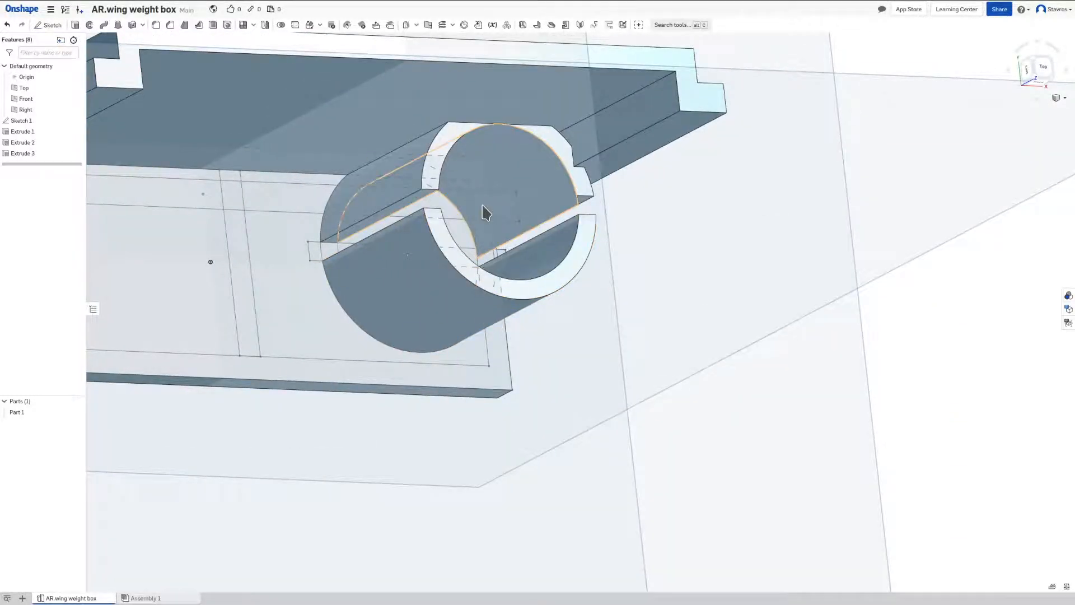
right_drag(488, 213, 376, 227)
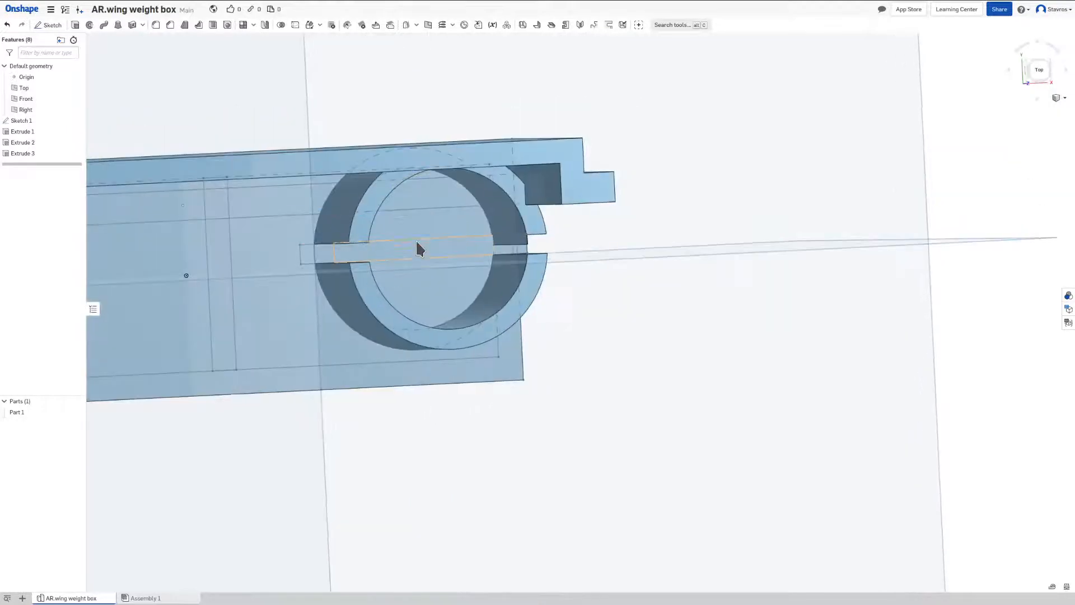
right_drag(481, 248, 511, 249)
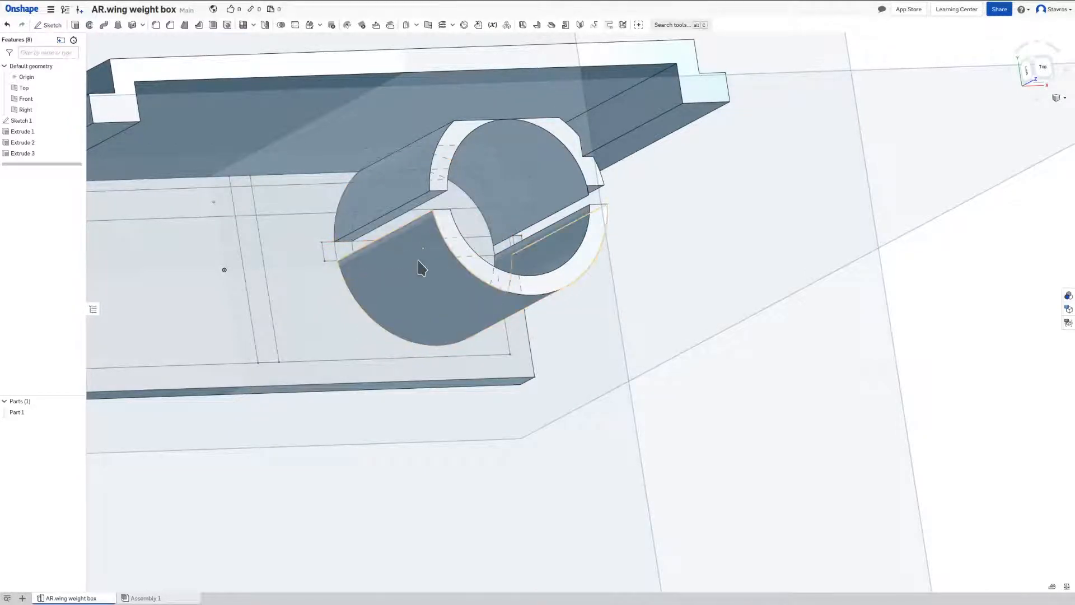
right_drag(473, 238, 506, 276)
right_drag(576, 270, 610, 355)
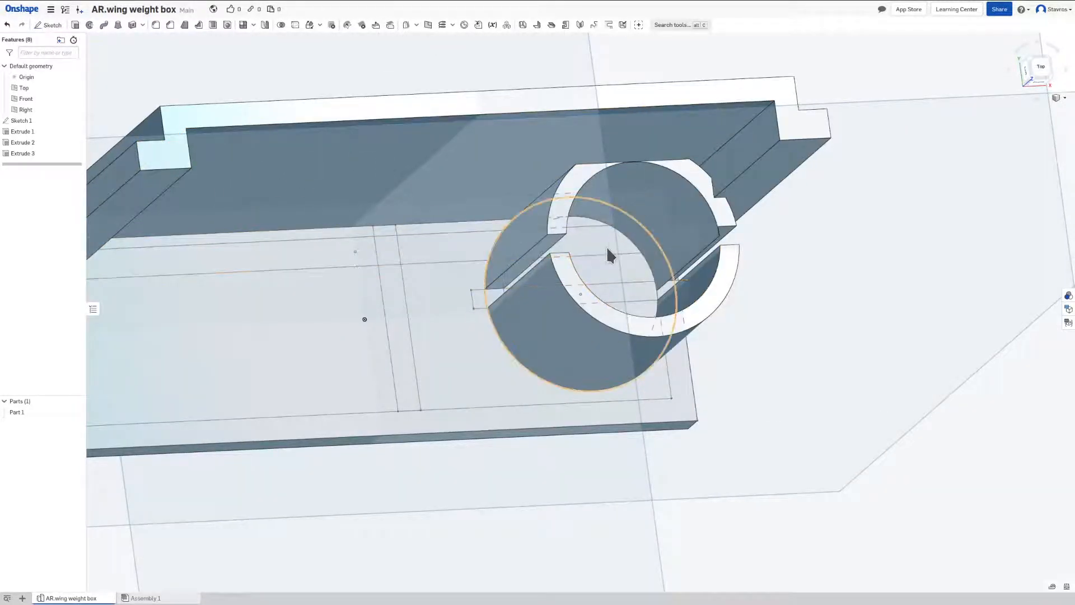
Step: Undo the slot rectangle and the related extrude edits, restoring the closed ring holder
key(ctrl+z)
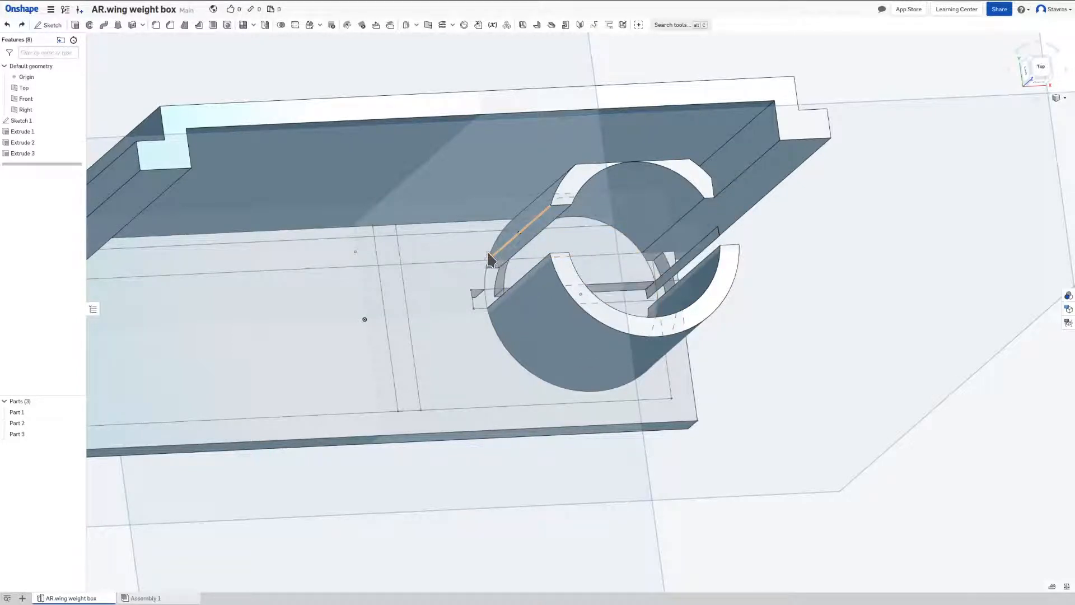
key(ctrl+z)
right_drag(737, 252, 729, 246)
right_drag(673, 213, 423, 291)
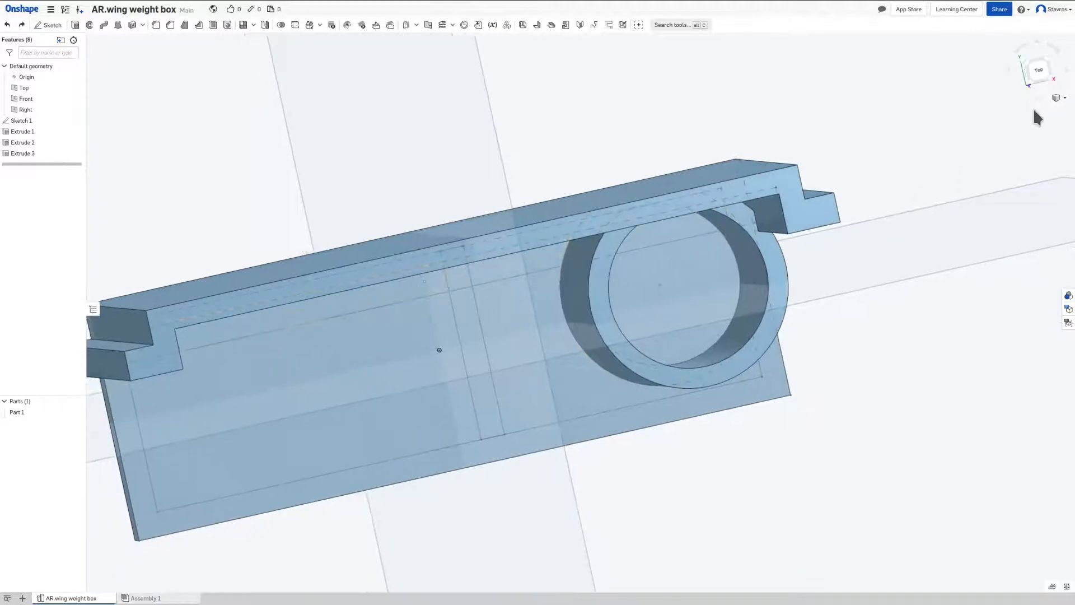
Step: Examine the closed ring holder, the floor and the back wall from the top, the front and oblique angles
click(1039, 72)
scroll(653, 355, up, 6)
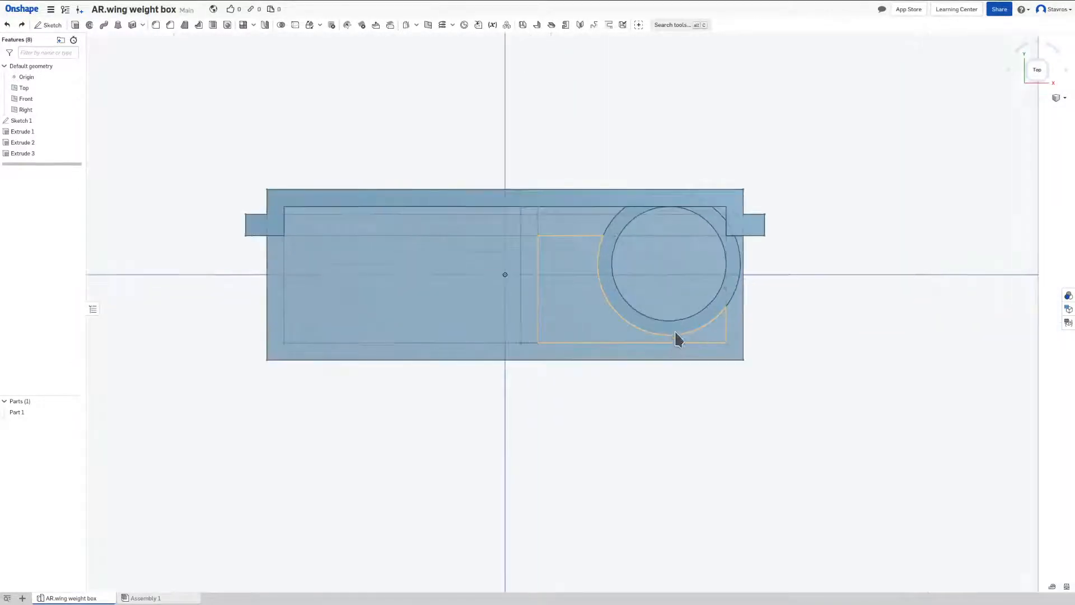
right_drag(681, 325, 682, 294)
middle_drag(627, 273, 648, 343)
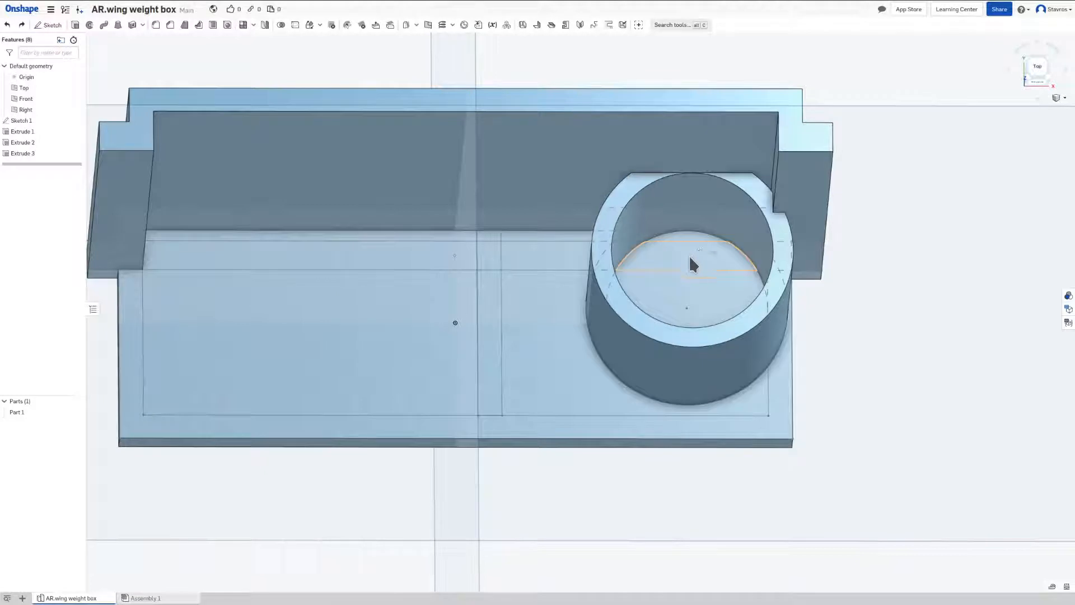
right_drag(690, 258, 677, 238)
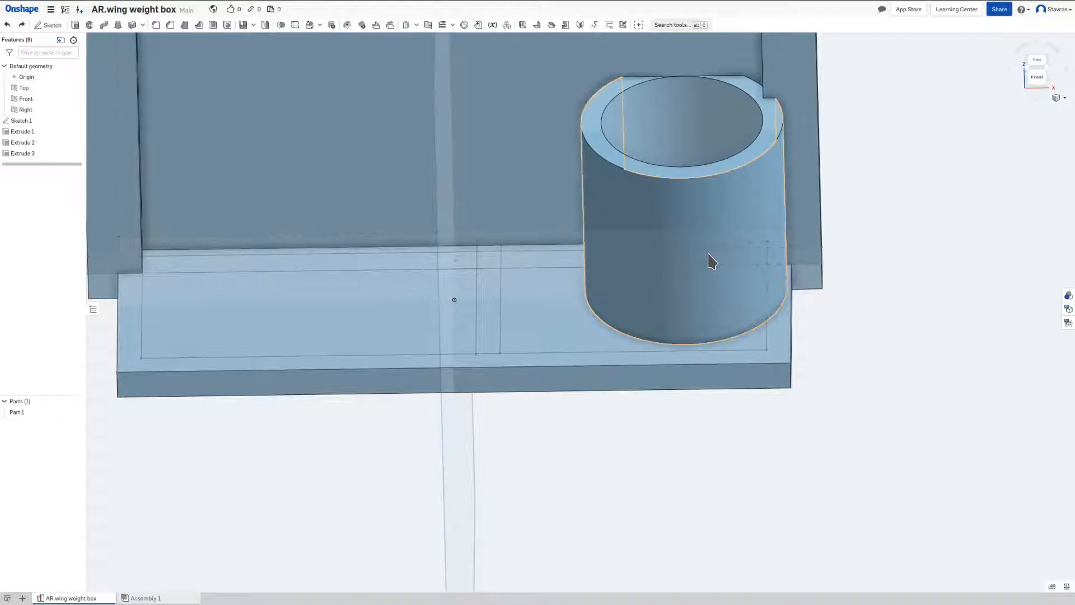
right_drag(711, 250, 696, 130)
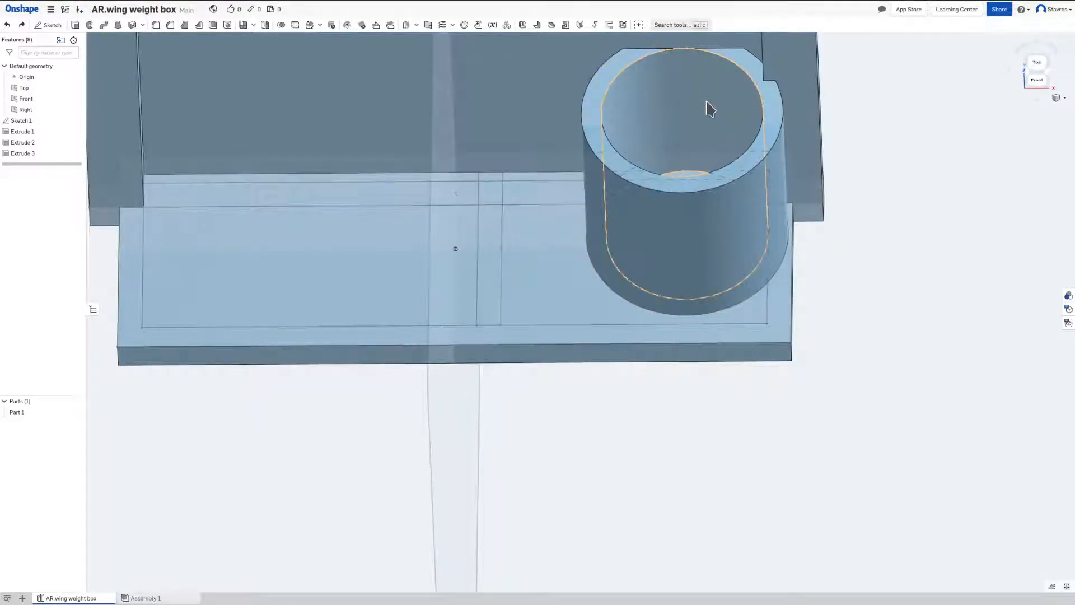
scroll(702, 117, down, 2)
middle_drag(701, 116, 737, 245)
right_drag(737, 252, 742, 224)
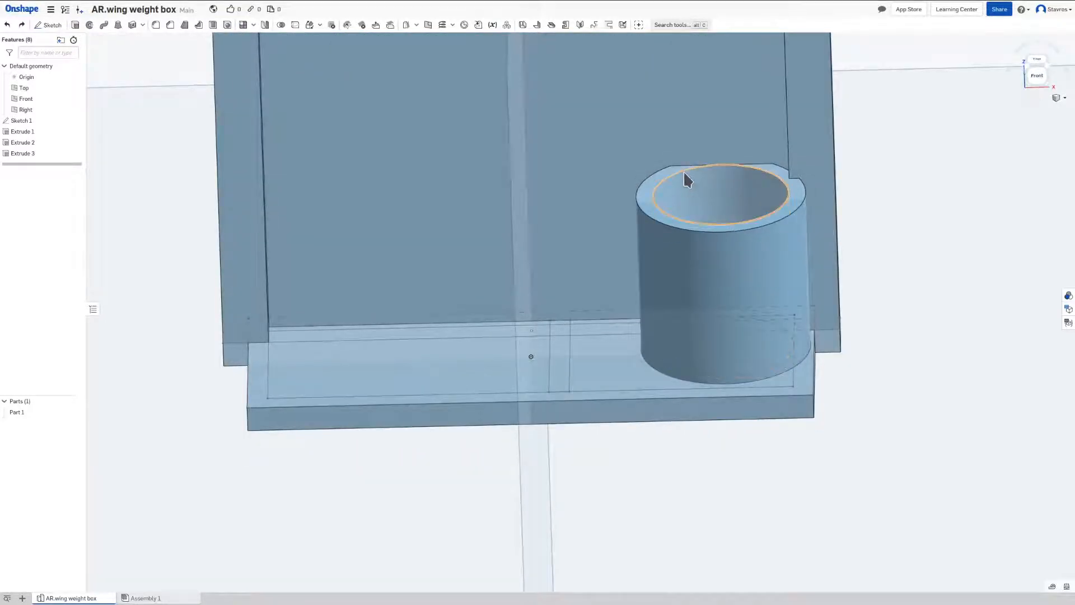
middle_drag(623, 164, 632, 223)
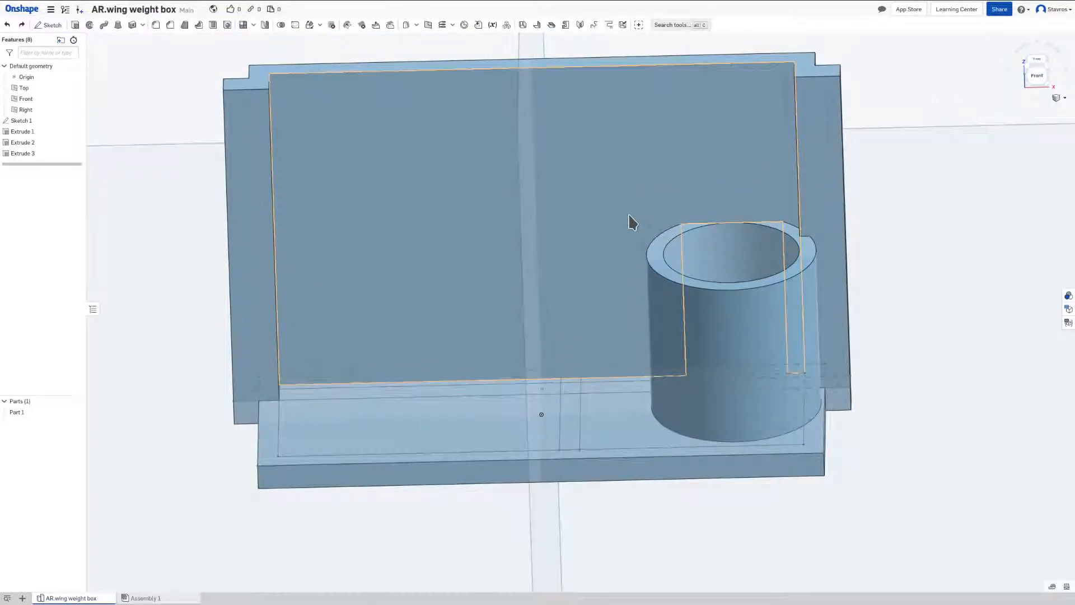
right_drag(635, 225, 651, 256)
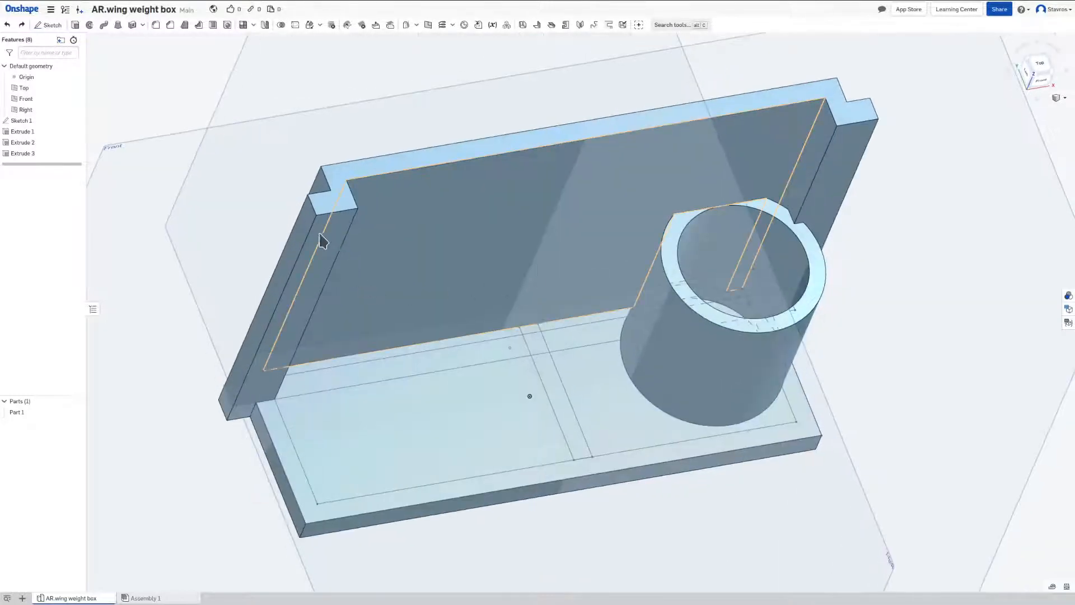
right_drag(383, 291, 371, 271)
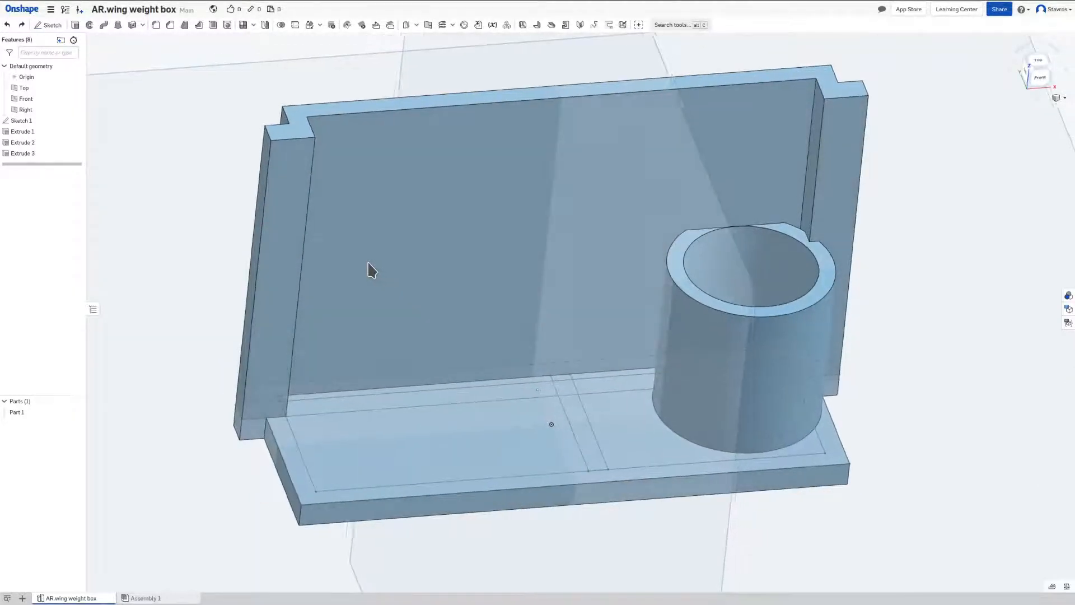
Step: Extrude Sketch 1's border region along the front and both sides upward 10 mm, added to Part 1
double_click(53, 119)
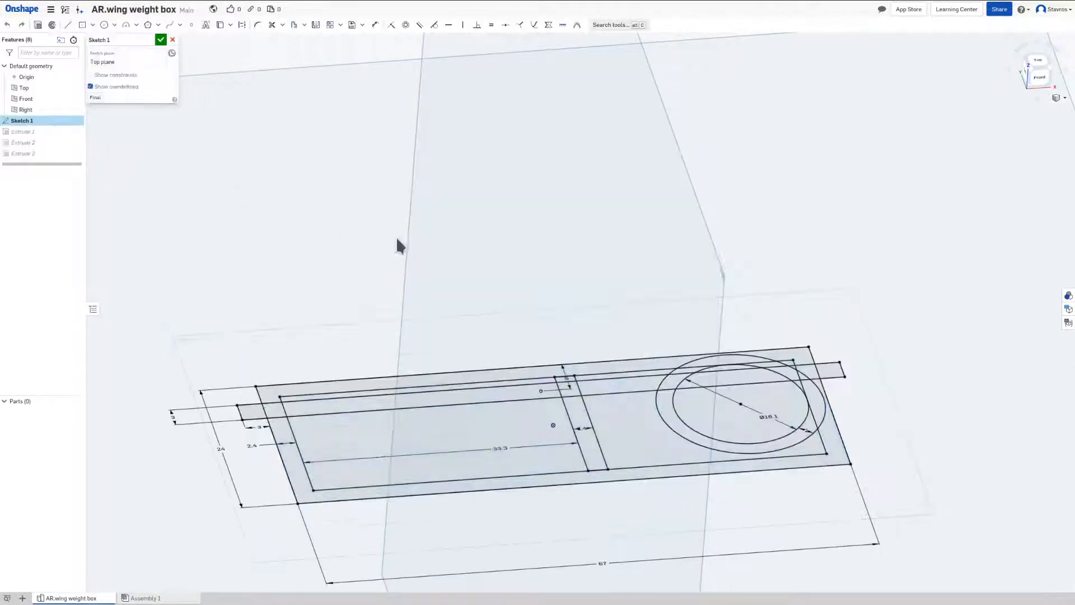
click(296, 463)
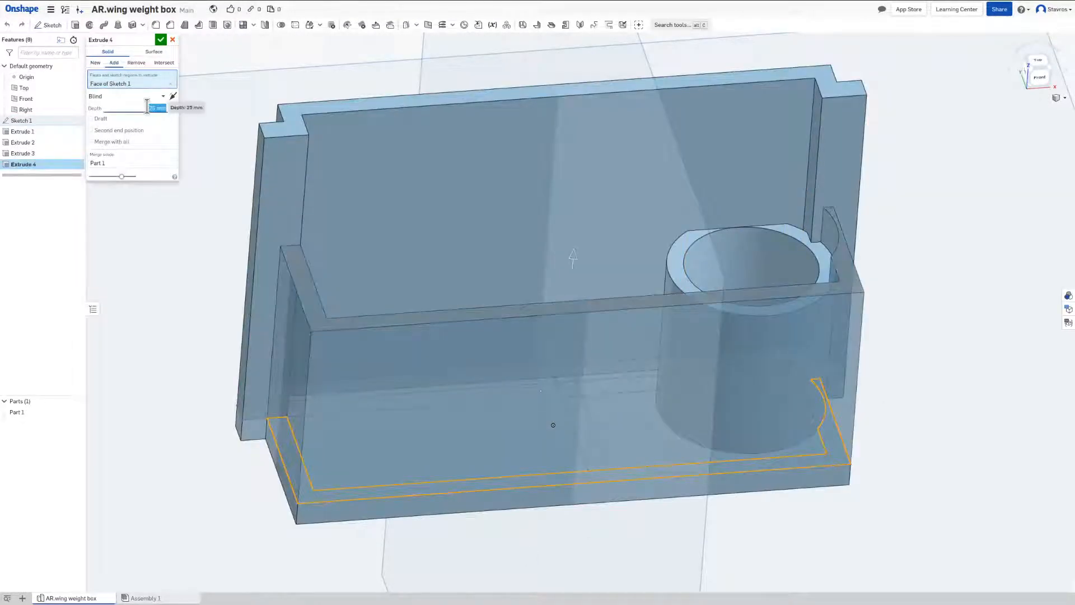
text(10)
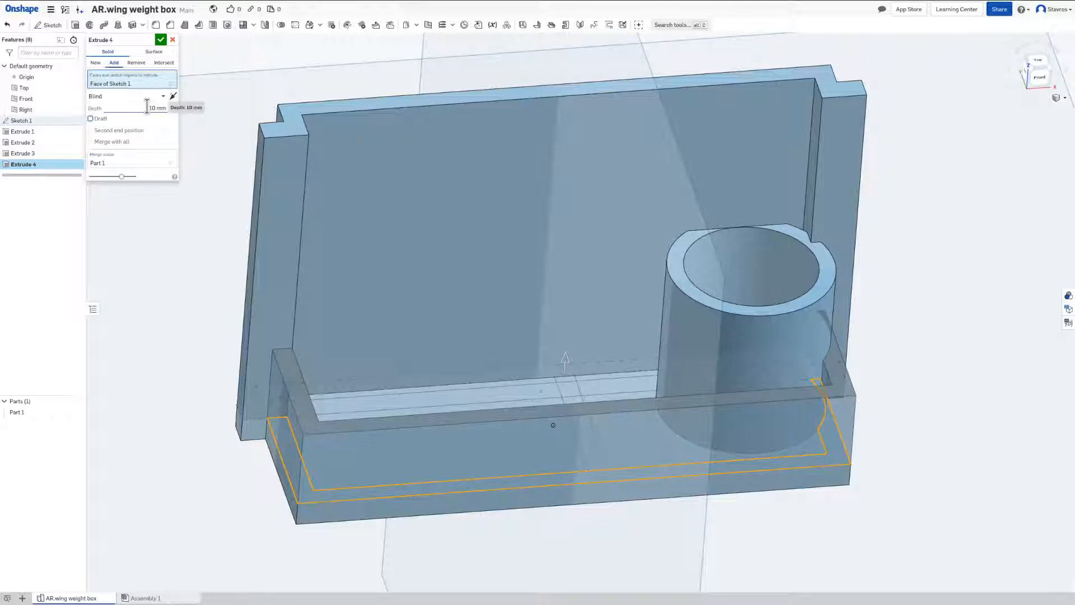
right_drag(236, 175, 308, 208)
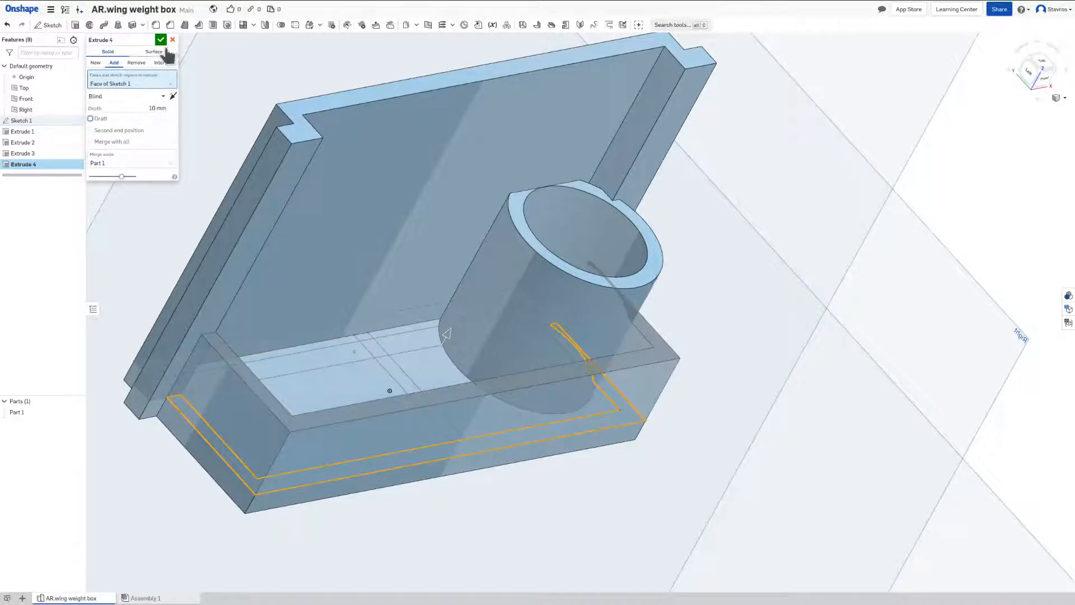
Step: Set the depth of the front and side wall extrude to 15 mm
click(153, 106)
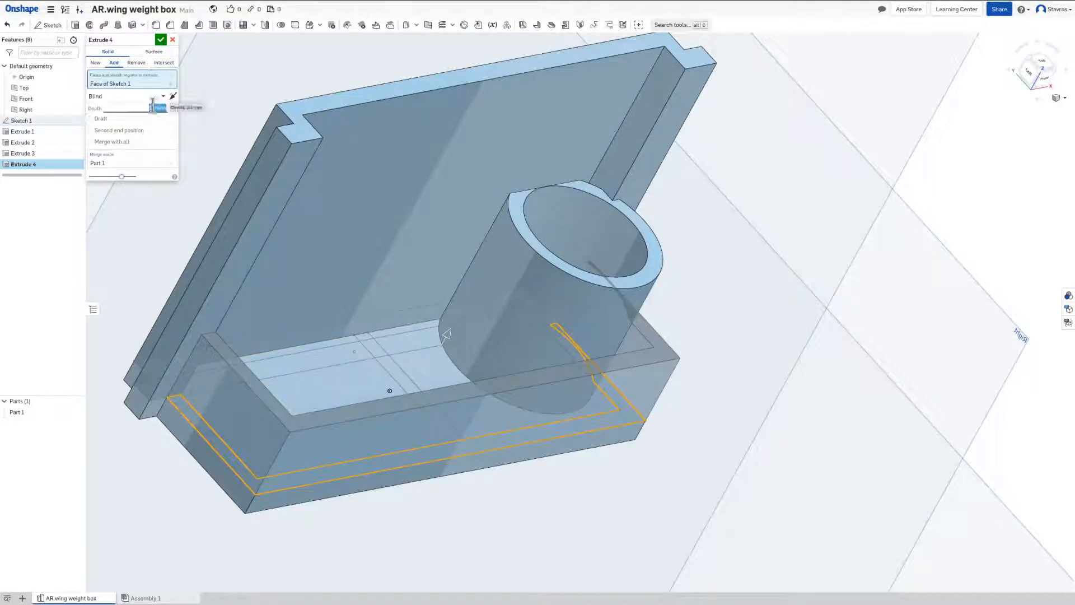
text(15)
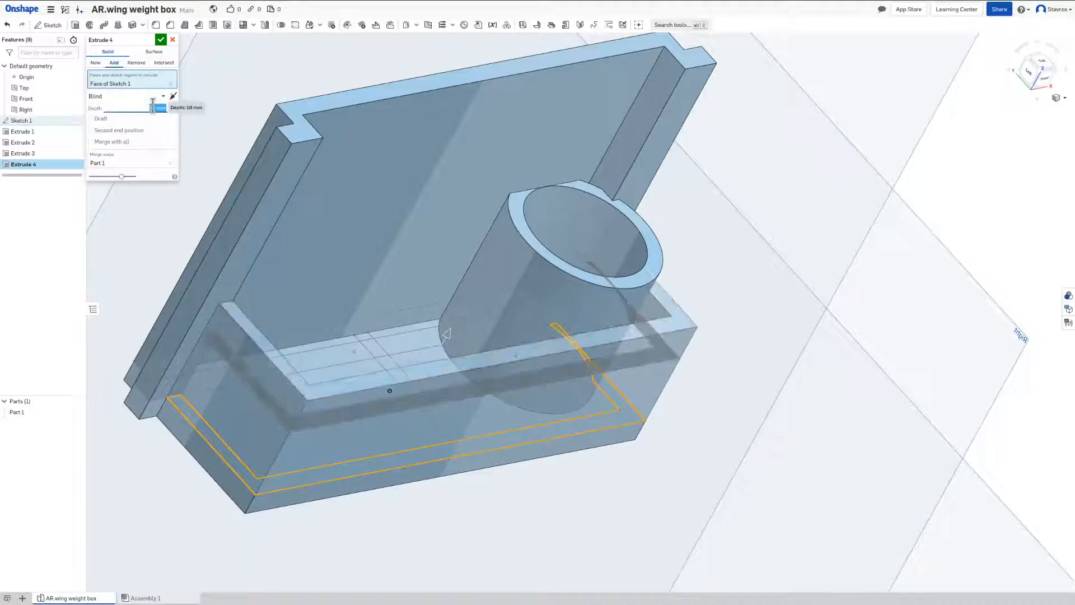
key(Return)
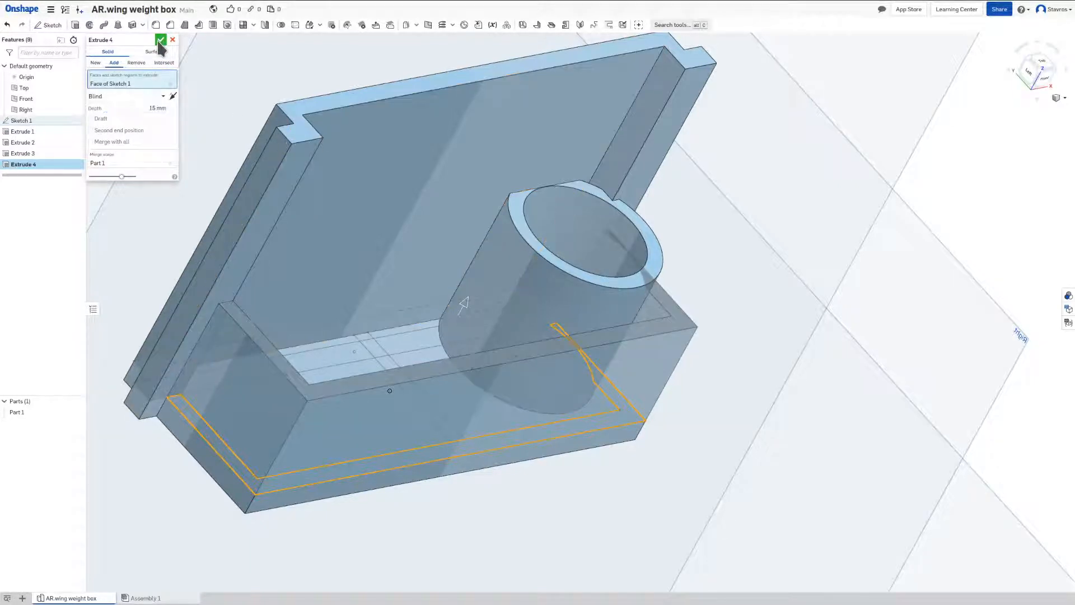
Step: Accept the wall extrude and add a Distance and angle chamfer to the front wall's outer top edge
click(161, 39)
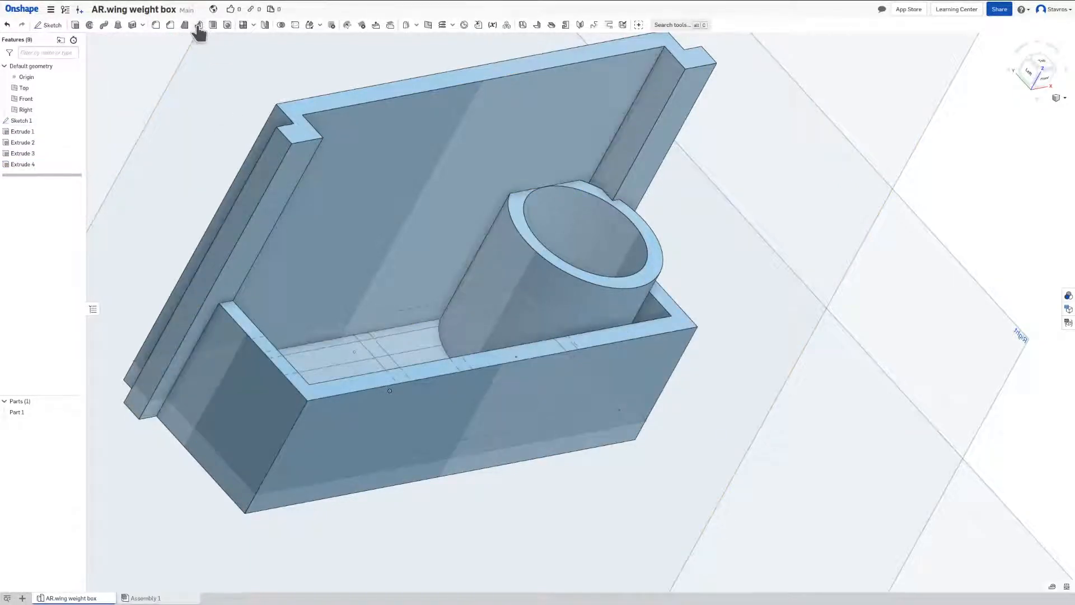
click(170, 25)
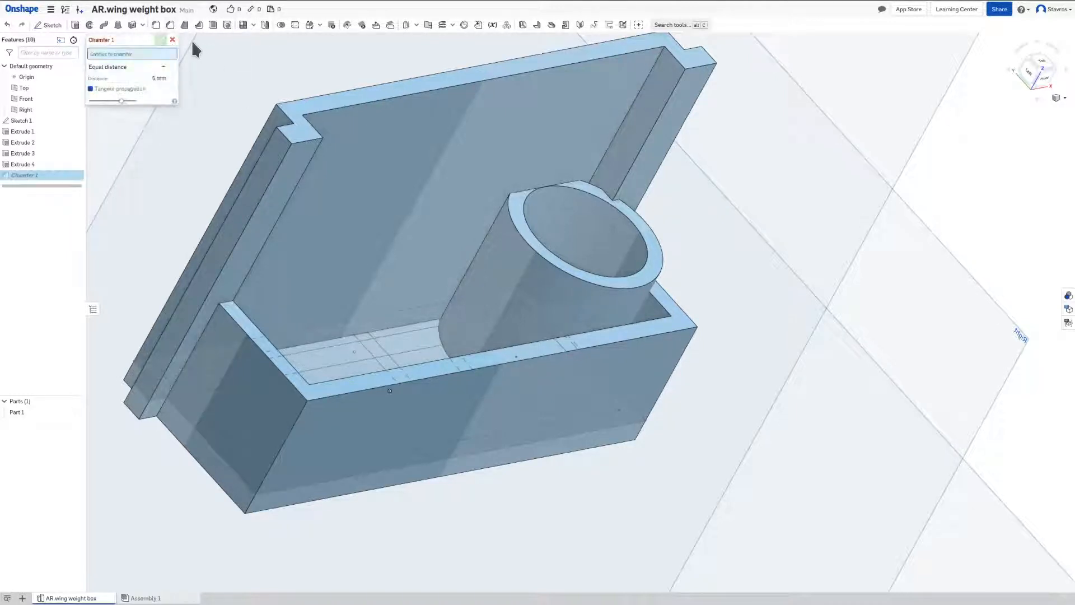
click(428, 379)
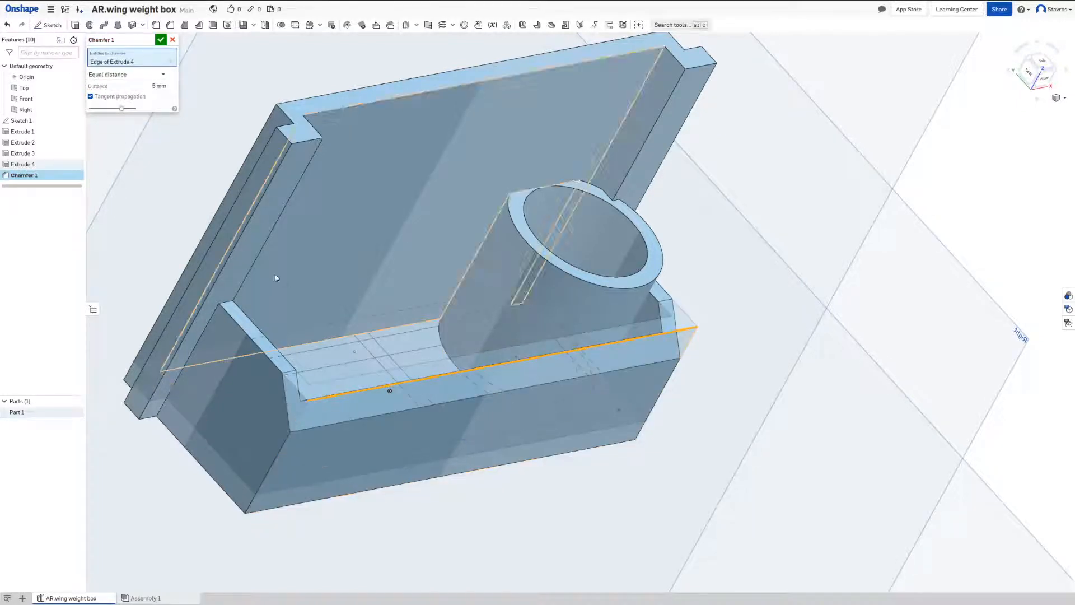
click(149, 74)
click(149, 97)
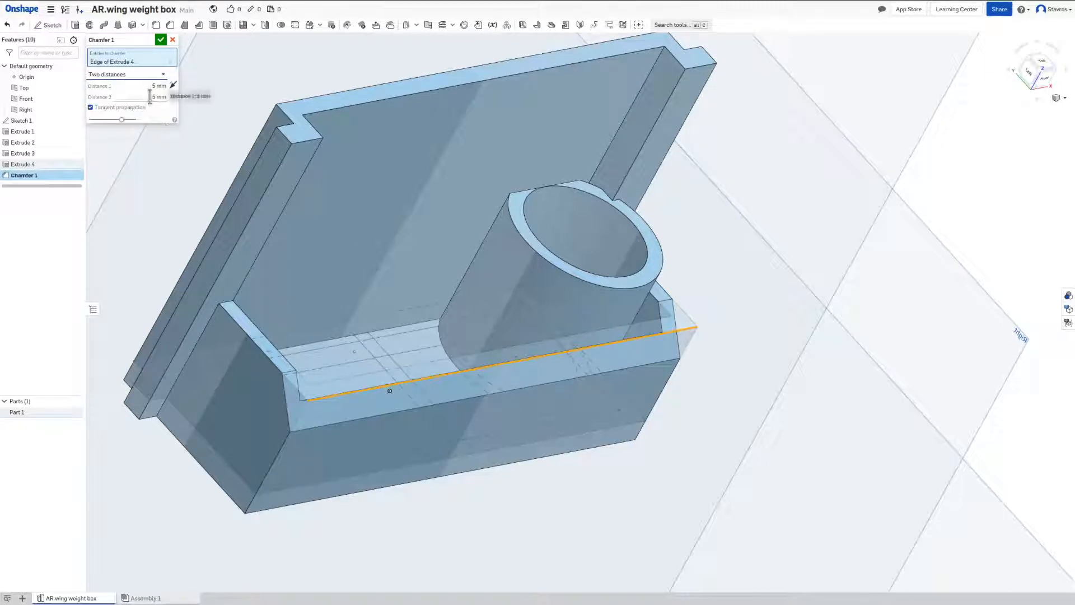
click(149, 74)
click(139, 99)
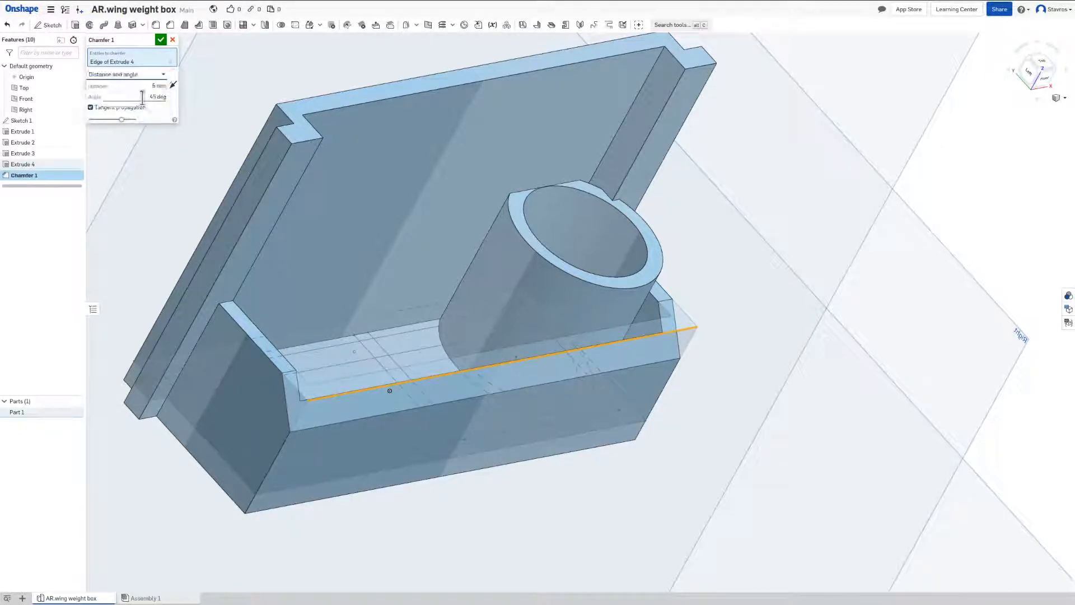
Step: Set the front edge chamfer to a distance of 15 mm and an angle of 20 degrees
click(144, 86)
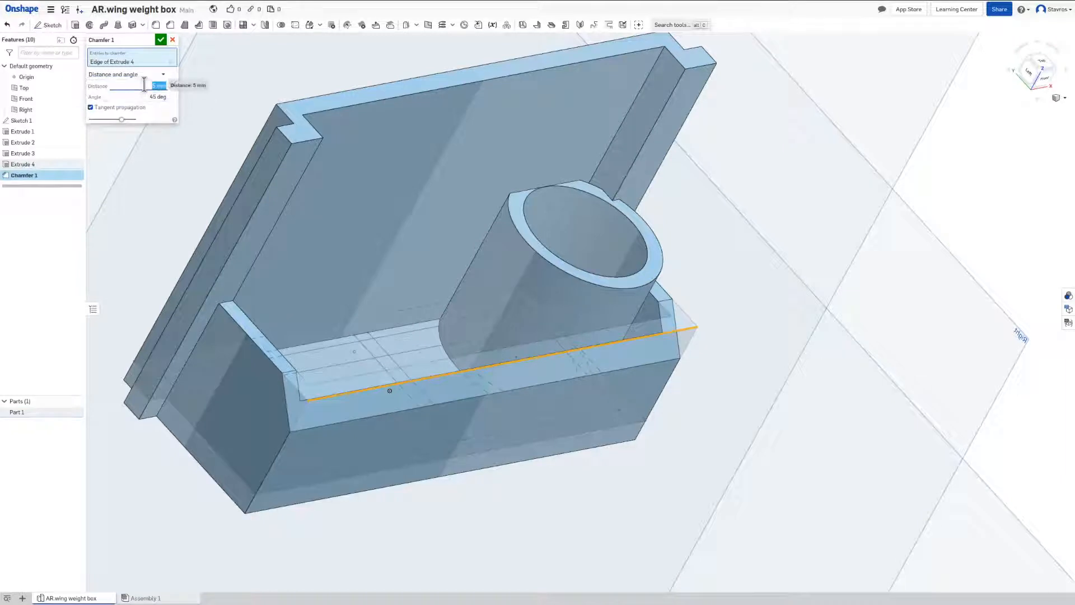
text(15)
key(Return)
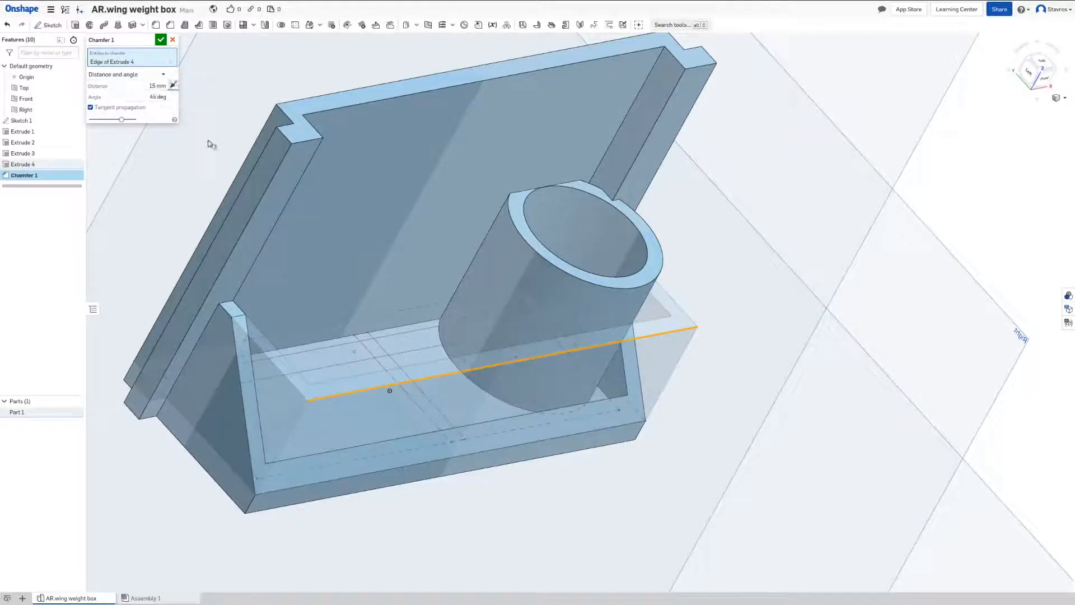
click(159, 97)
text(20)
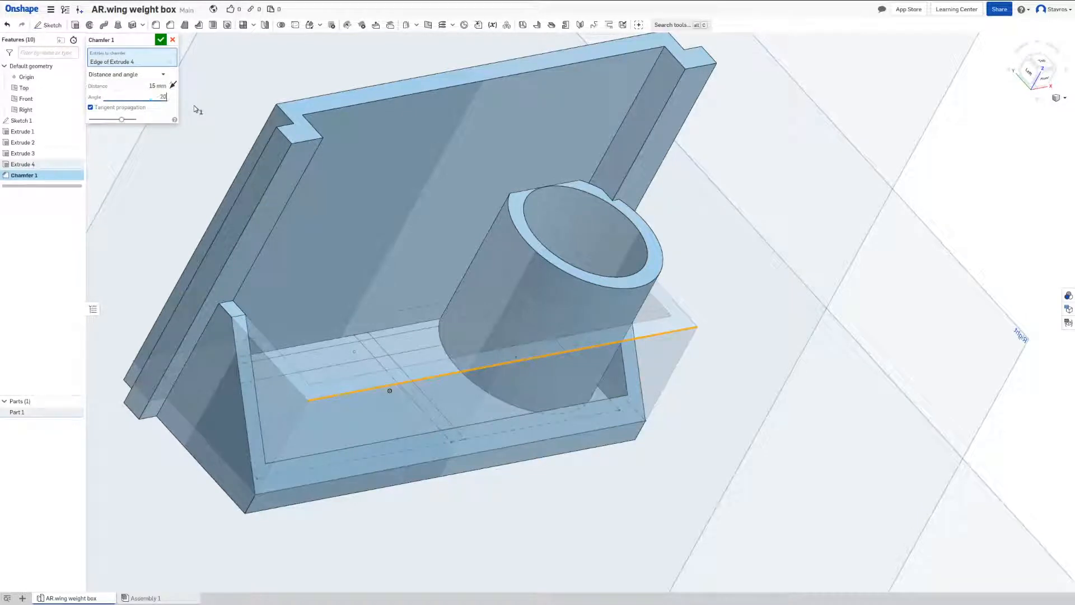
key(Return)
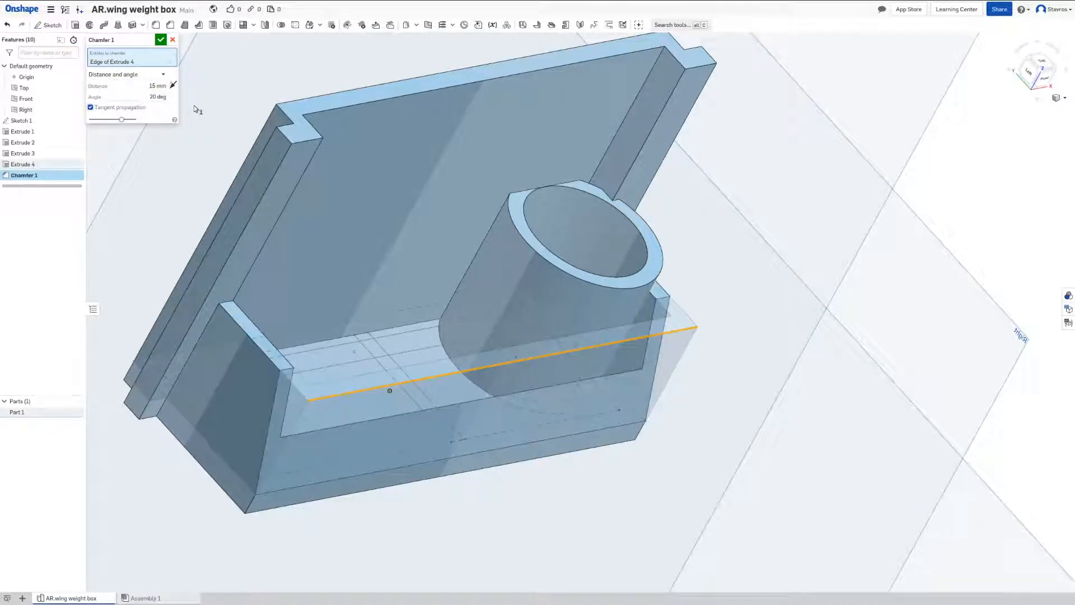
right_drag(526, 365, 333, 261)
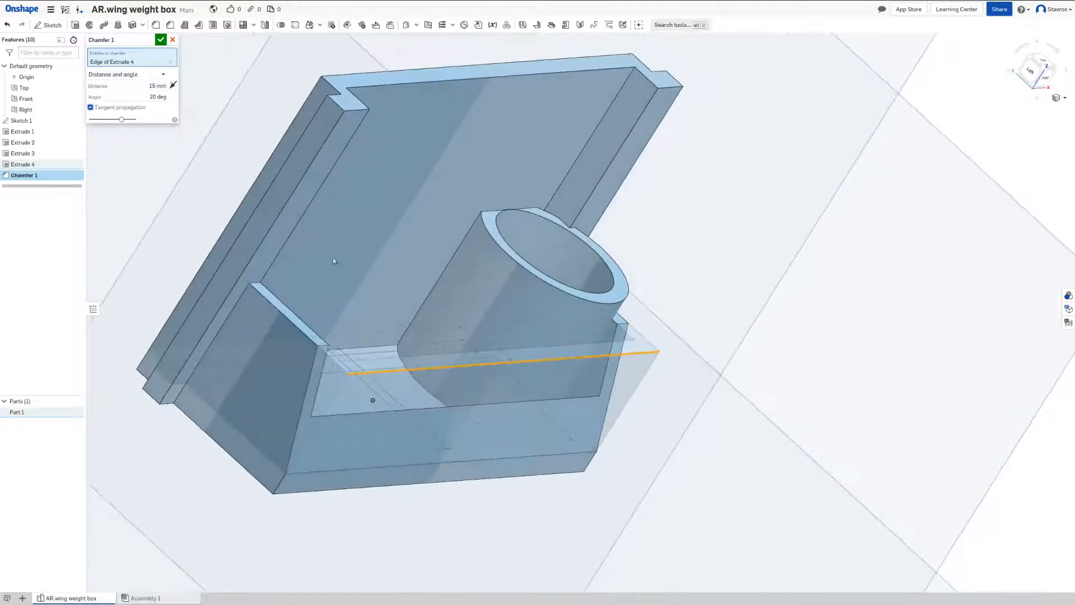
Step: Set the front edge chamfer's distance to 18 mm and check the wall slope from the side
click(146, 87)
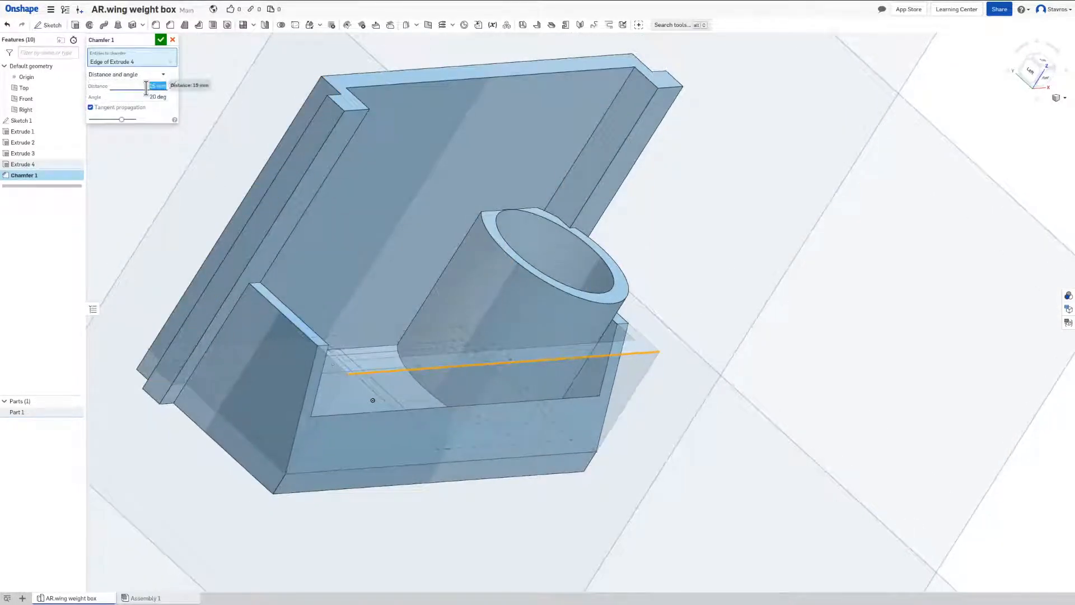
text(18)
key(Return)
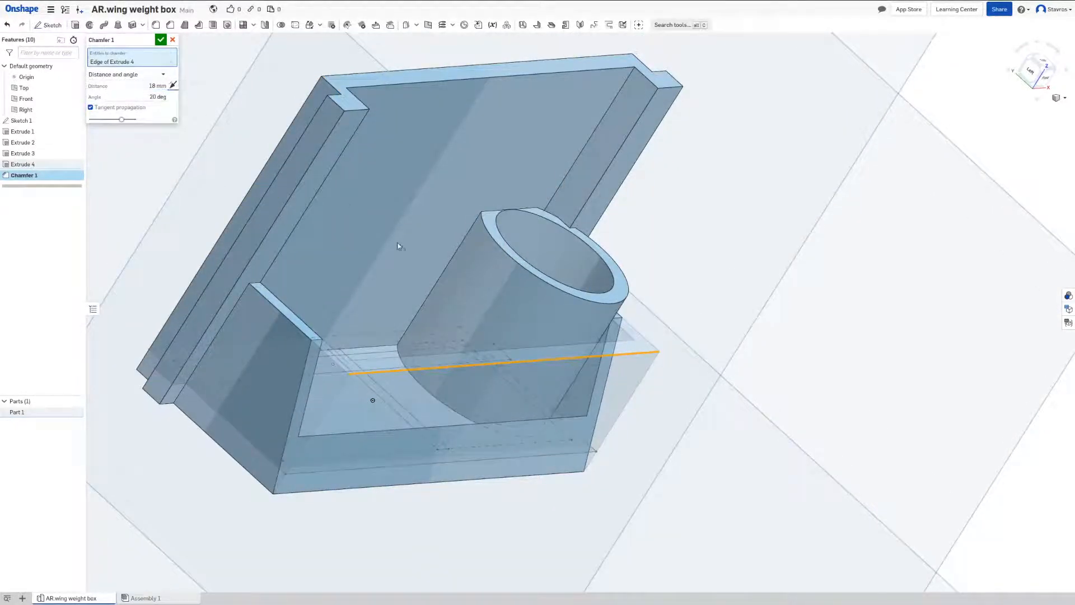
right_drag(398, 246, 369, 296)
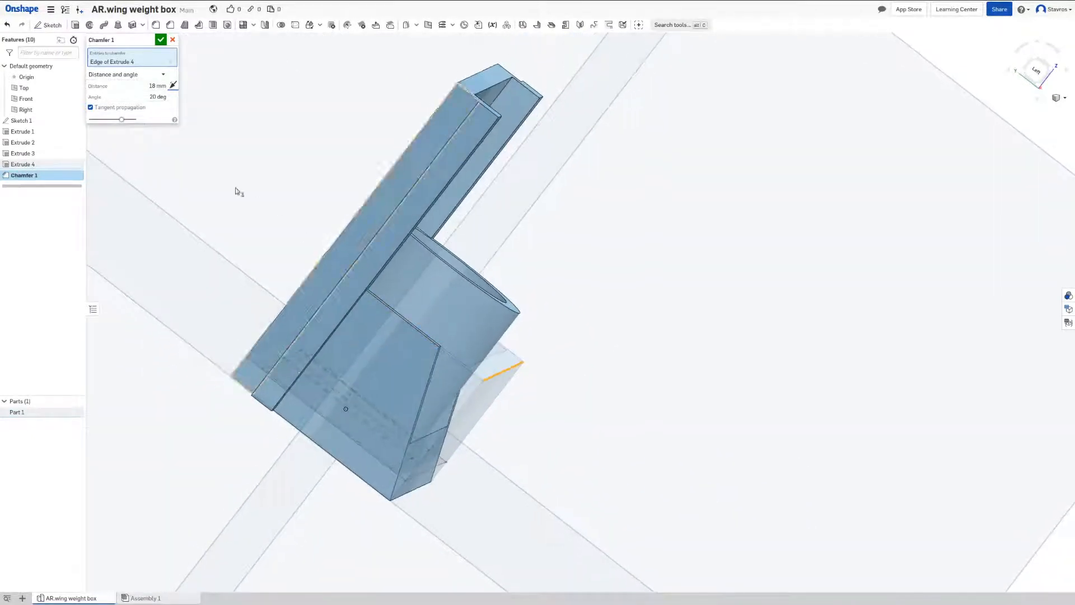
Step: Set the front edge chamfer's angle to 15 degrees and check the slope in a side view
click(146, 98)
text(1)
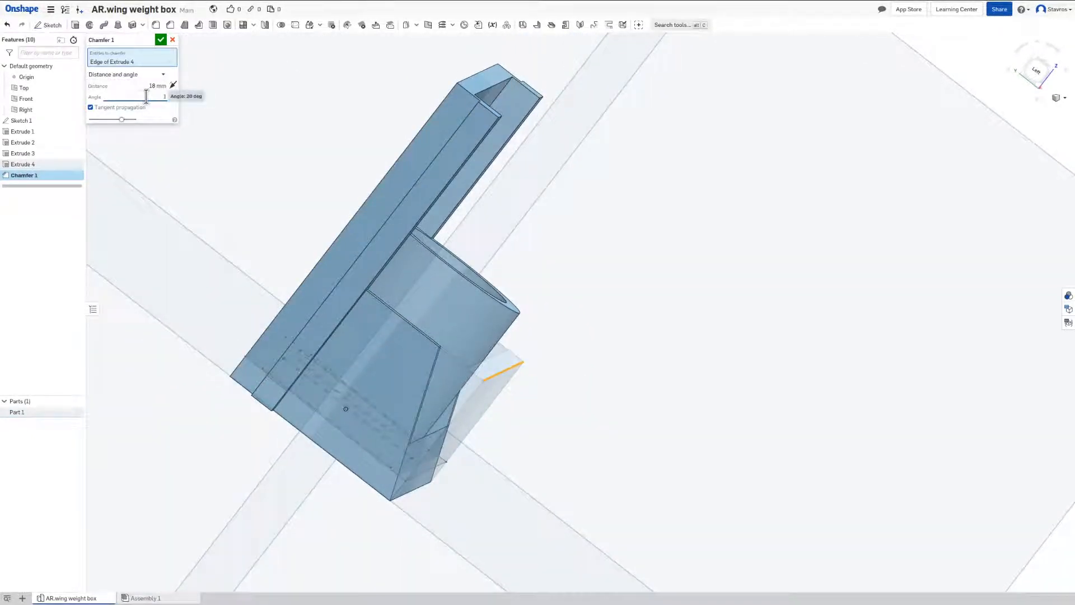
text(5)
key(Return)
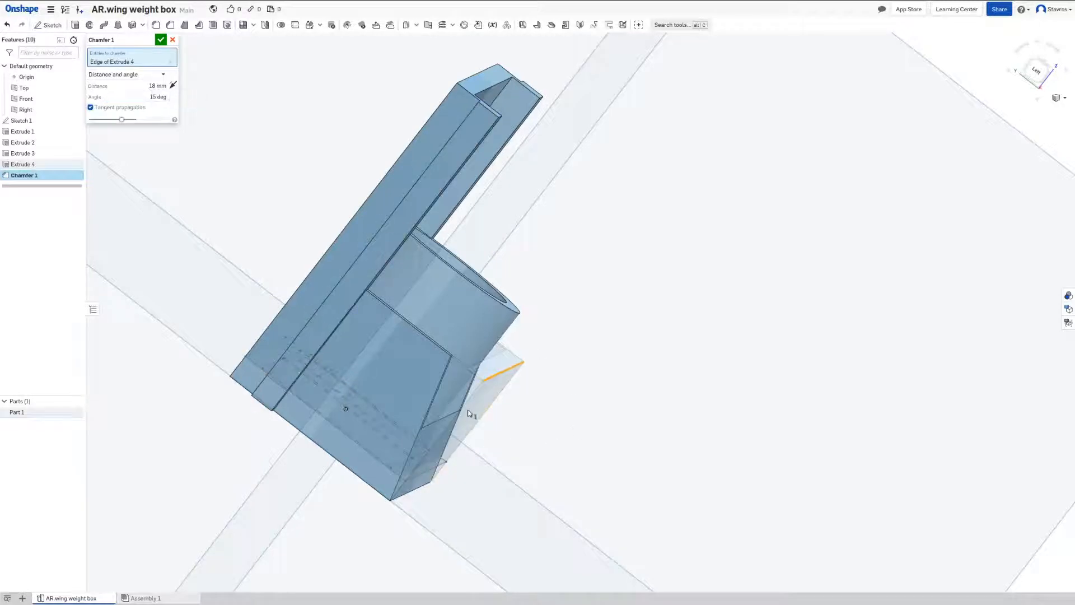
right_drag(475, 420, 464, 440)
scroll(471, 435, up, 3)
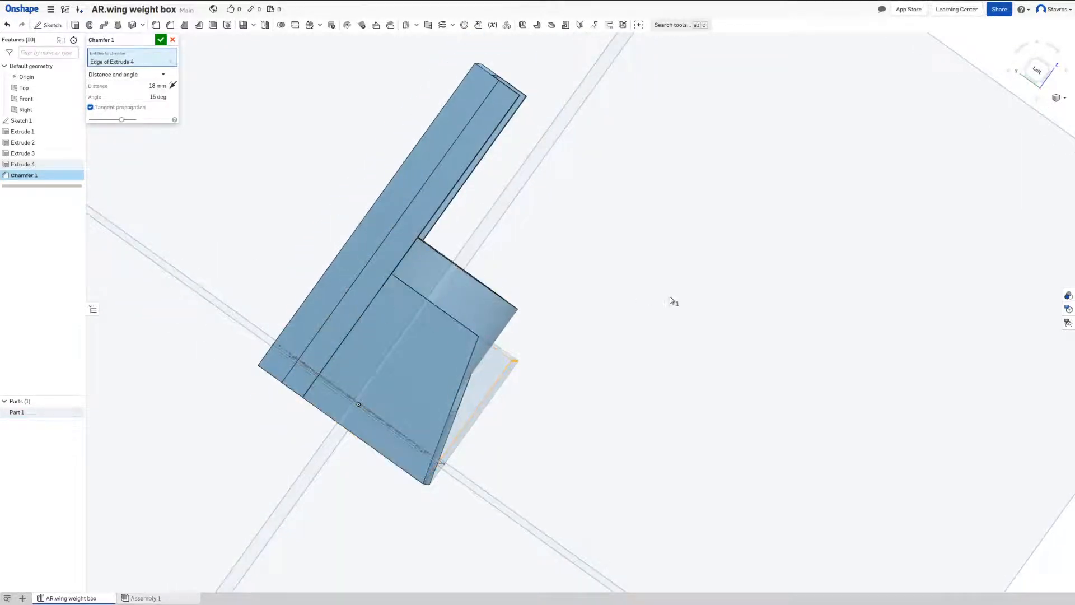
right_drag(670, 297, 672, 301)
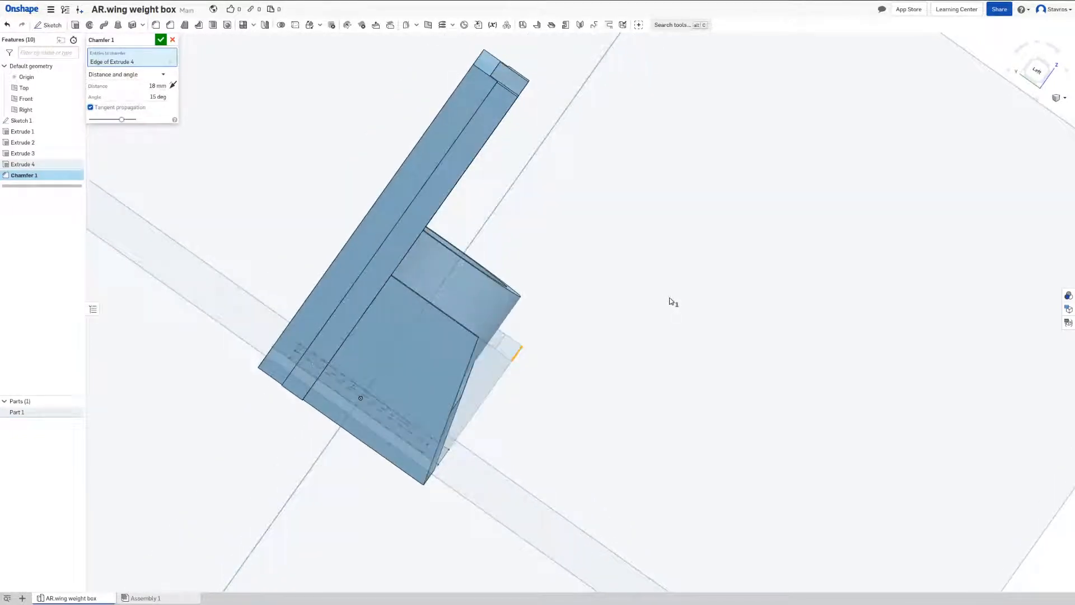
Step: Set the front edge chamfer's angle to 10 degrees and accept the chamfer
click(129, 97)
text(10)
key(Return)
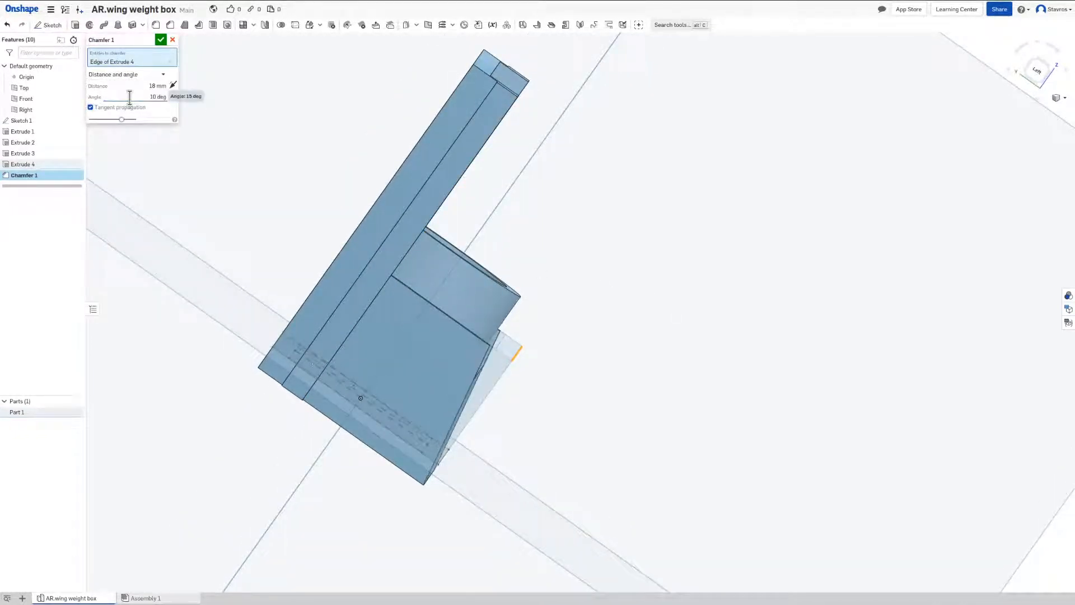
scroll(607, 337, up, 3)
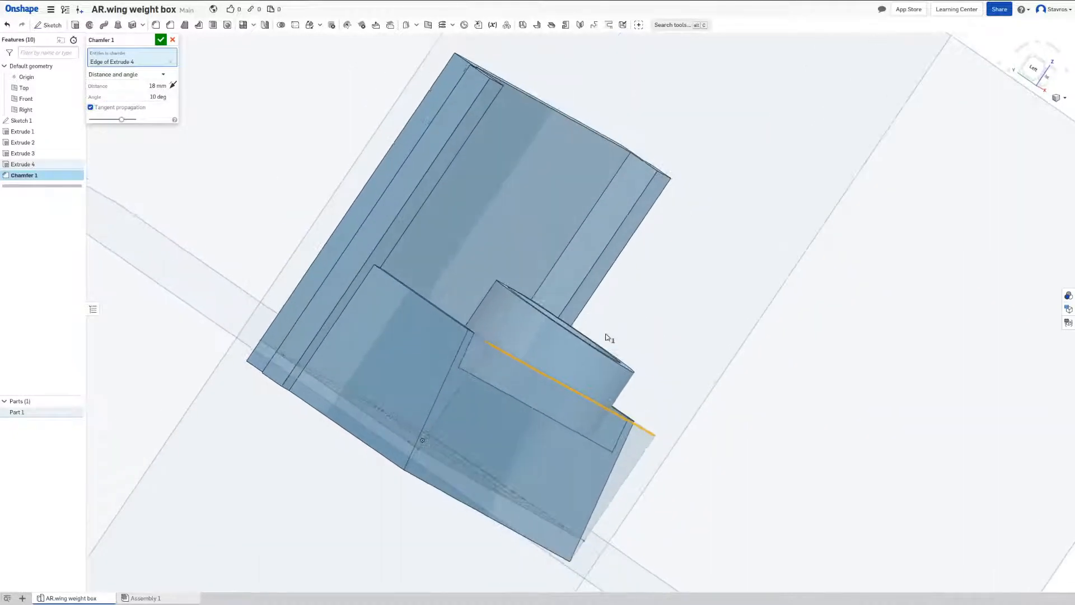
right_drag(607, 339, 616, 359)
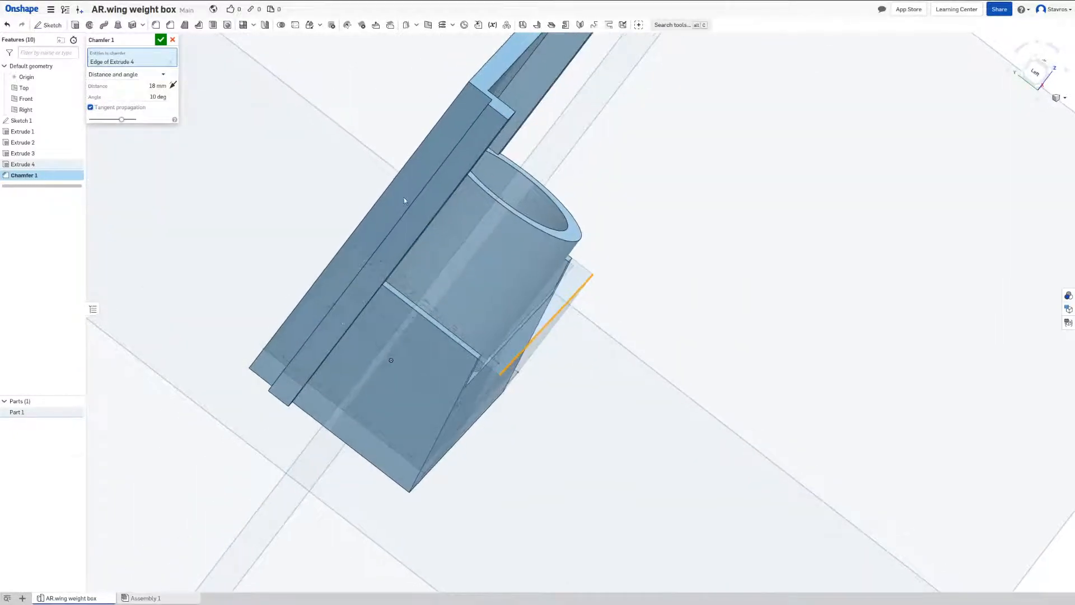
click(161, 39)
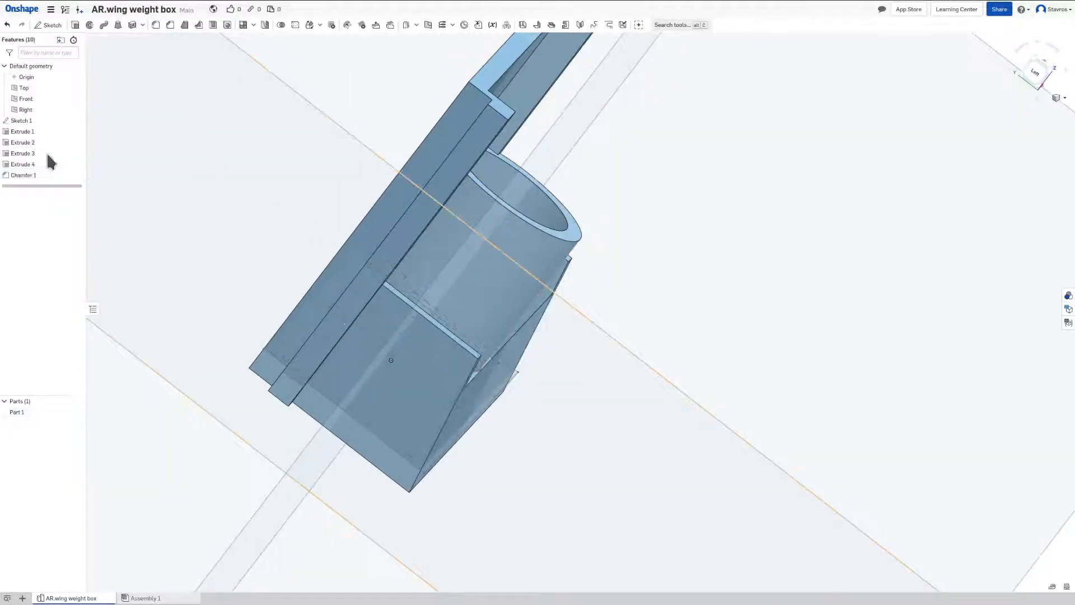
Step: Set the depth of Extrude 3, the circular holder, to 15 mm
double_click(35, 153)
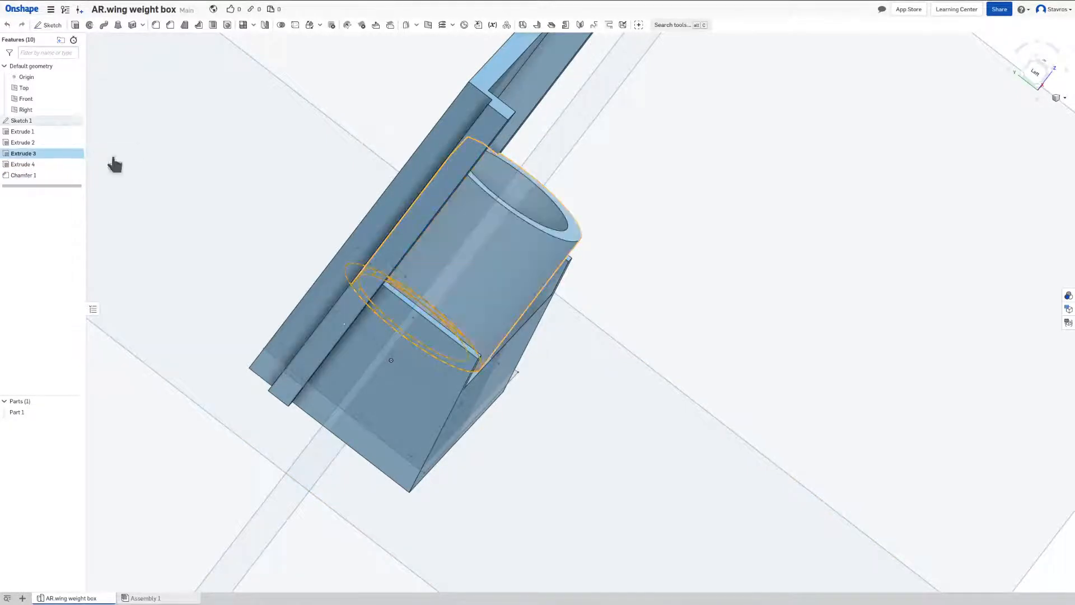
click(145, 131)
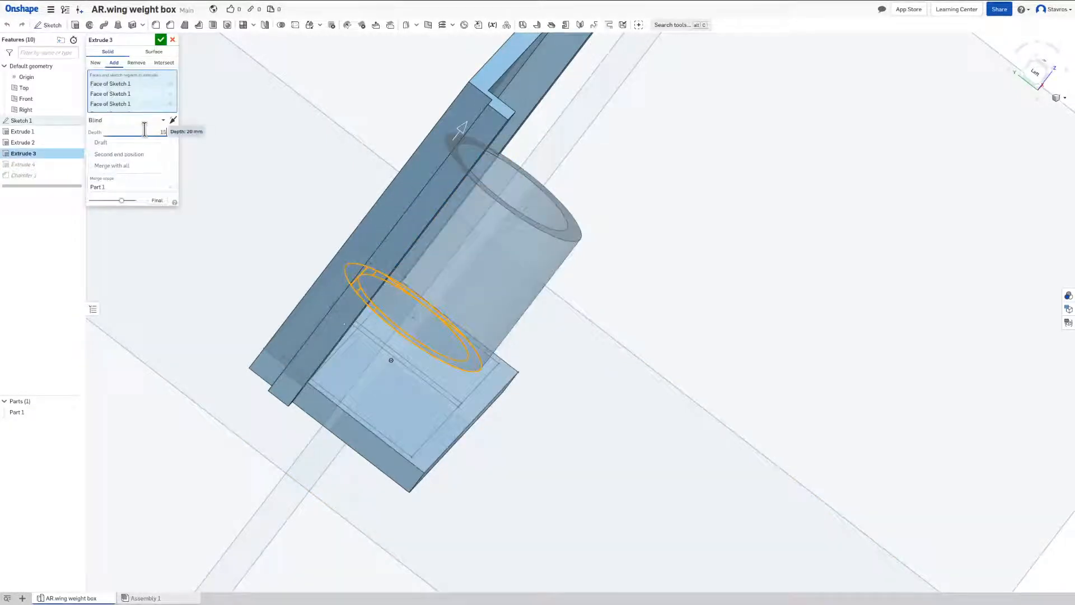
text(15)
key(Return)
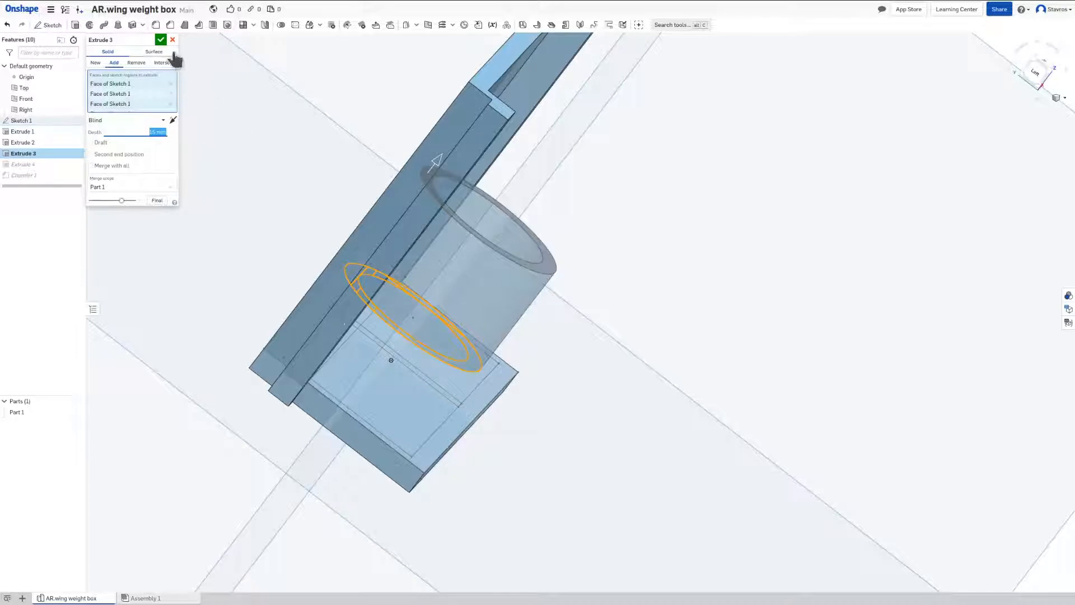
click(161, 39)
scroll(276, 207, up, 2)
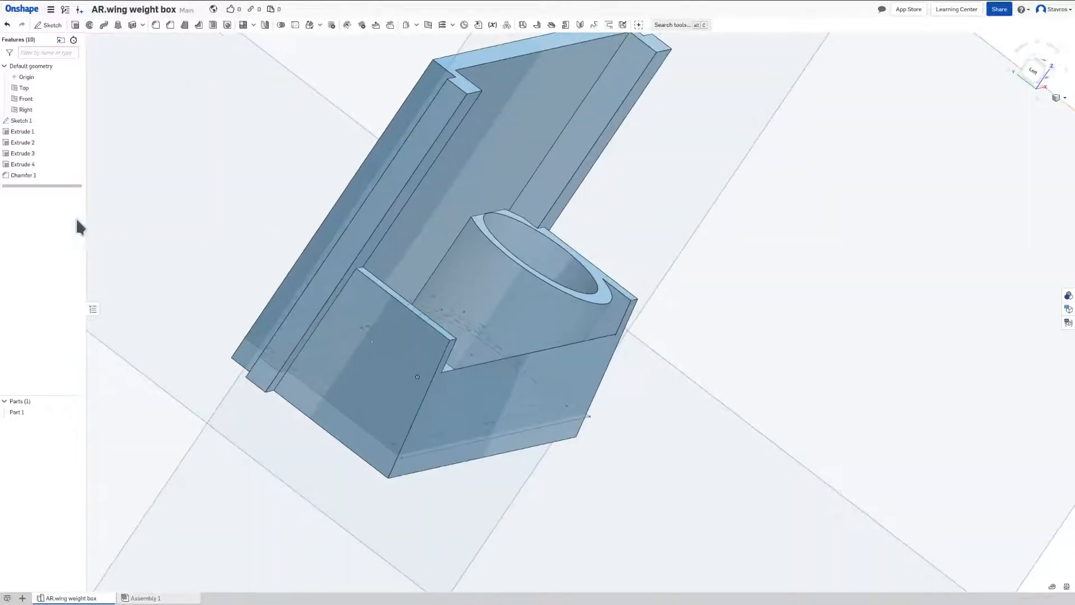
Step: Rename Extrude 3, the circular holder feature, as Cylinder
right_click(35, 153)
click(48, 160)
text(Cy)
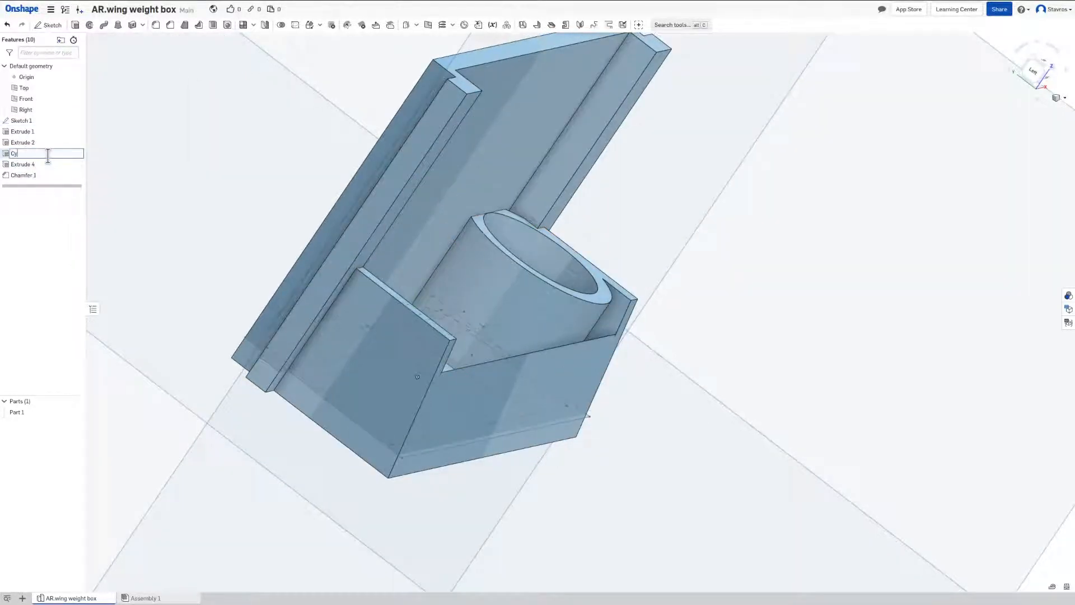
text(linder)
key(Return)
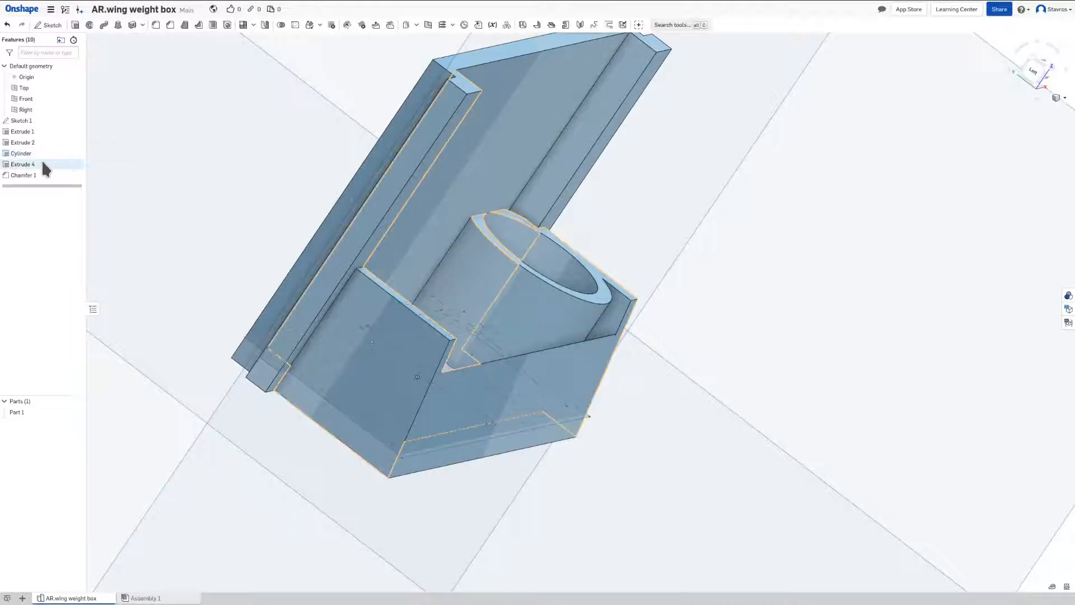
Step: Rename Extrude 4, the front and side wall feature, as Face
right_click(43, 163)
click(51, 171)
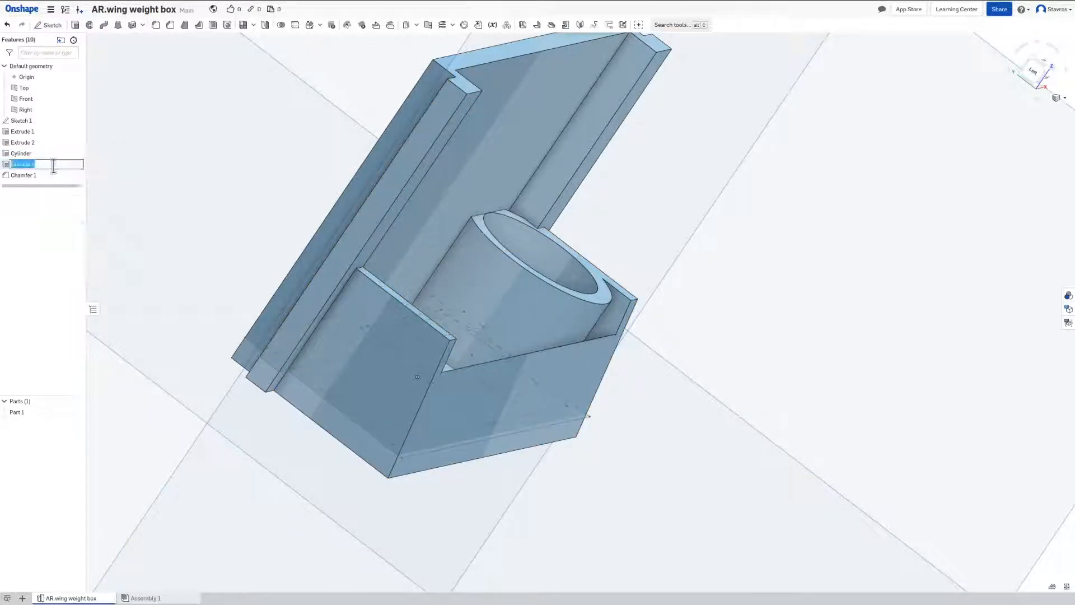
text(Exce)
key(Return)
Step: Rename Extrude 1 as Back
click(49, 139)
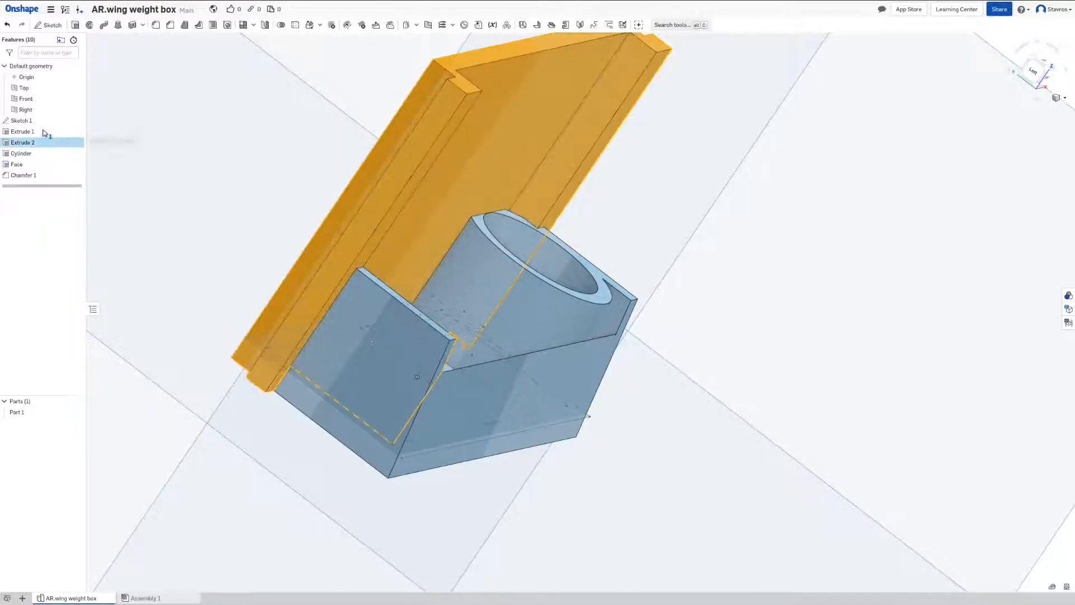
click(44, 131)
right_click(44, 132)
click(43, 132)
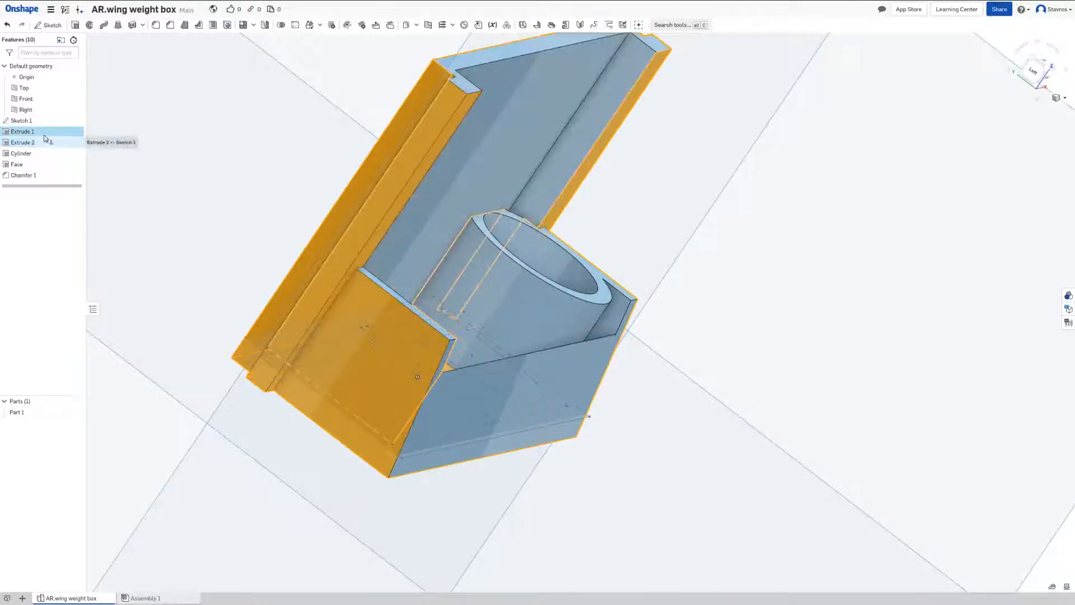
right_click(47, 133)
click(56, 139)
text(Bo)
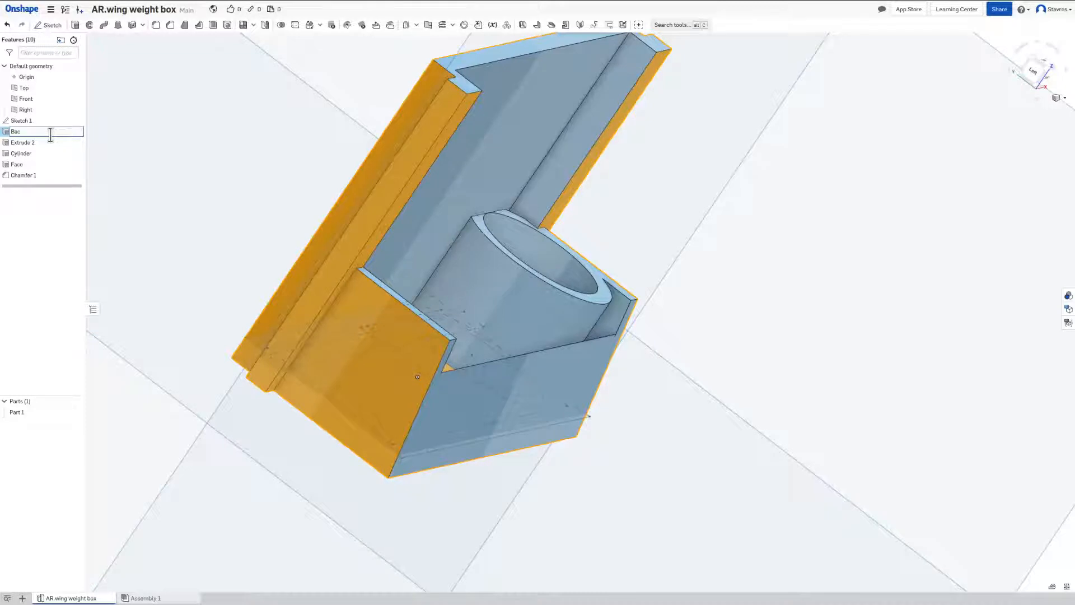
text(ck)
key(Return)
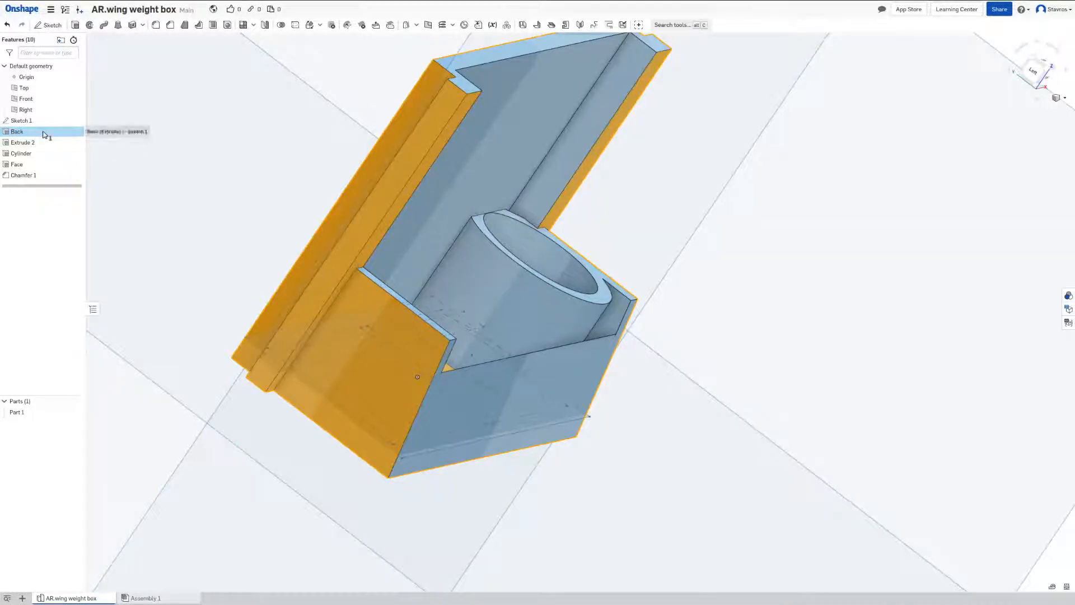
Step: Rename the box's base plate extrude, the Back feature directly after Sketch 1, as Bottom
double_click(43, 132)
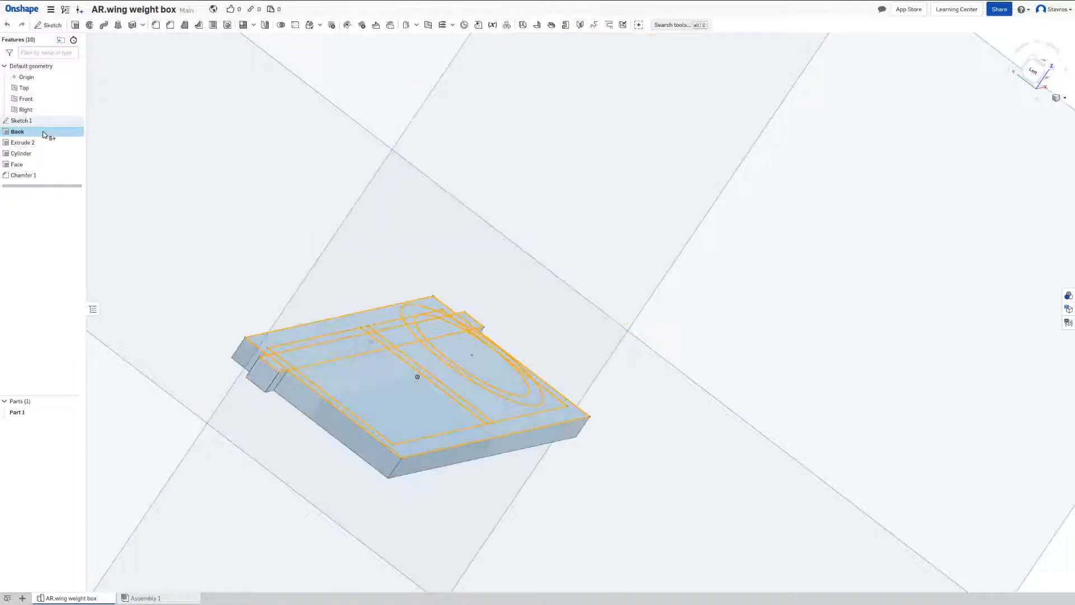
click(161, 39)
right_click(37, 131)
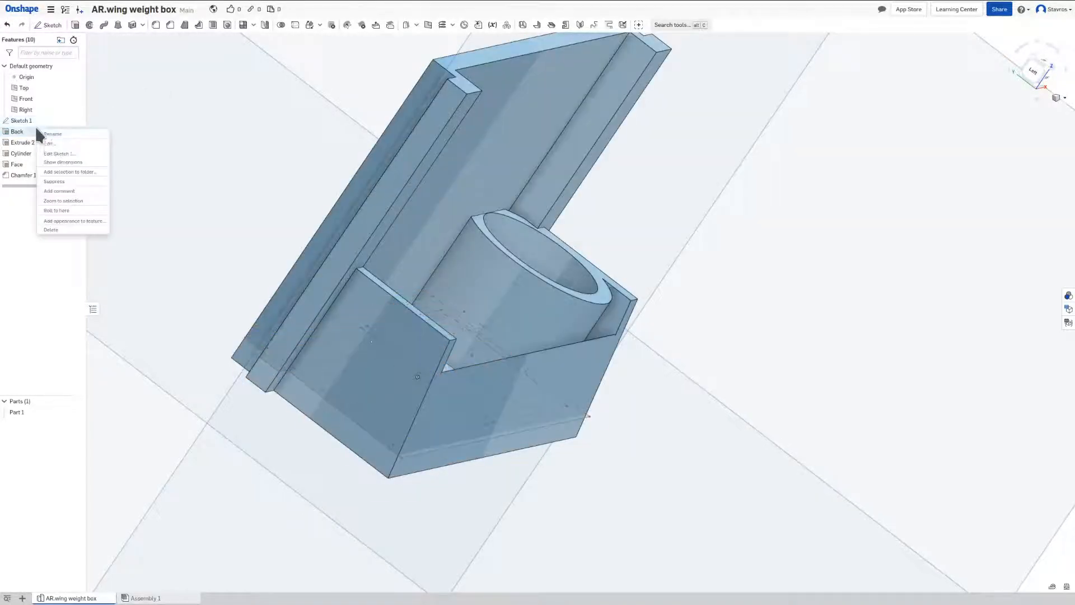
click(51, 135)
text(Bottom)
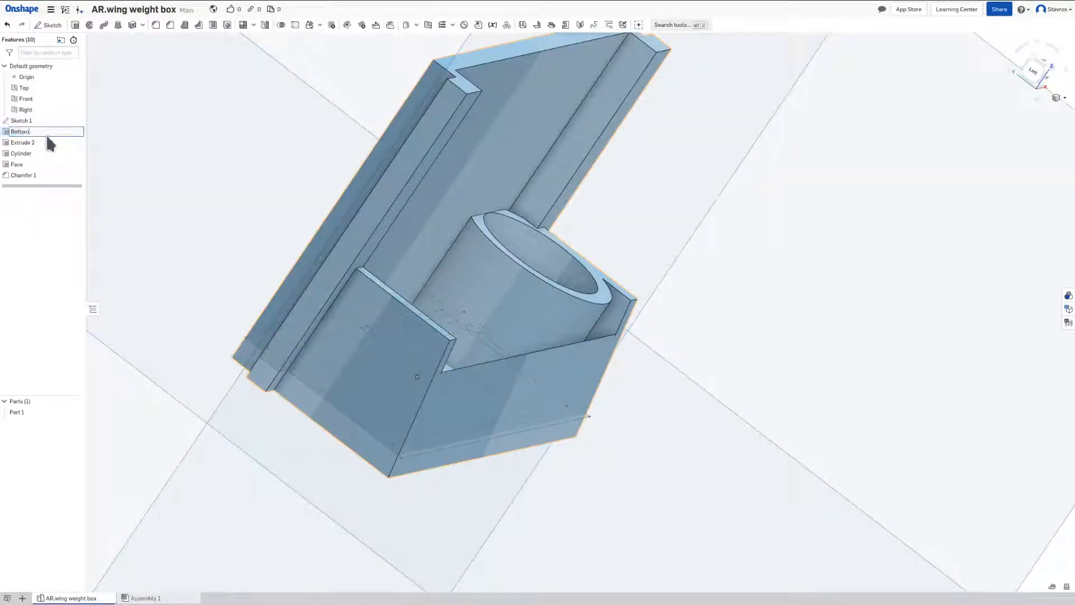
key(Return)
Step: Rename Extrude 2, the feature directly after Bottom, as Back
right_click(45, 142)
click(49, 148)
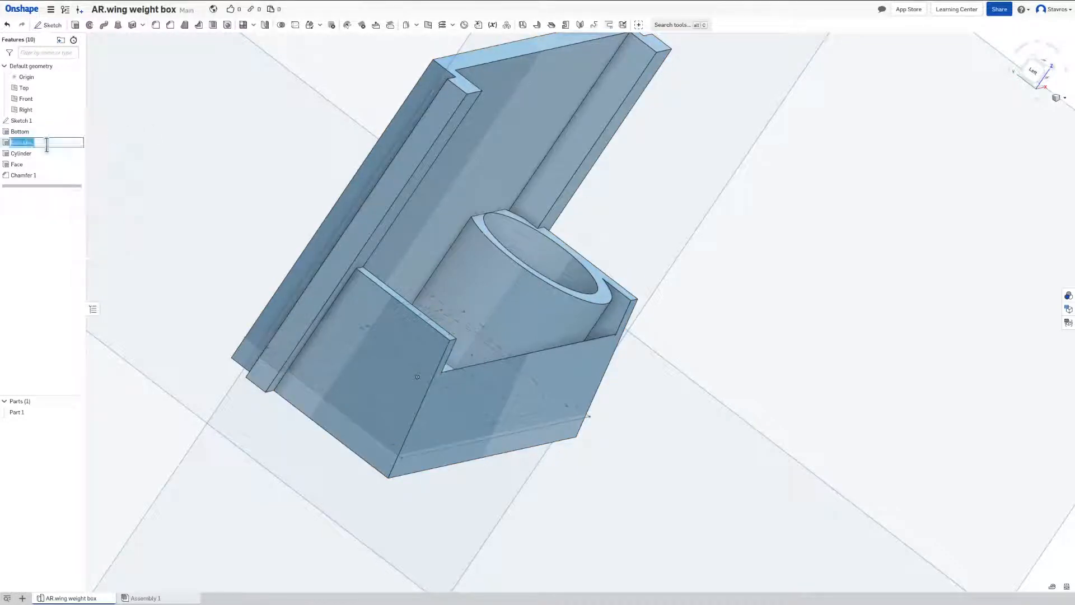
text(Eack)
key(Return)
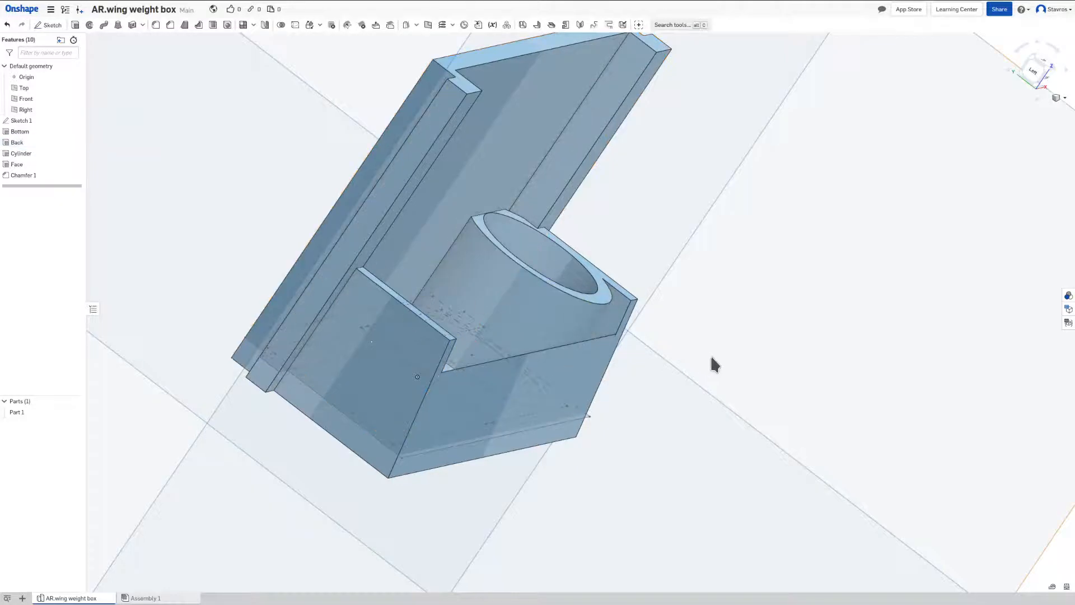
right_drag(713, 364, 728, 314)
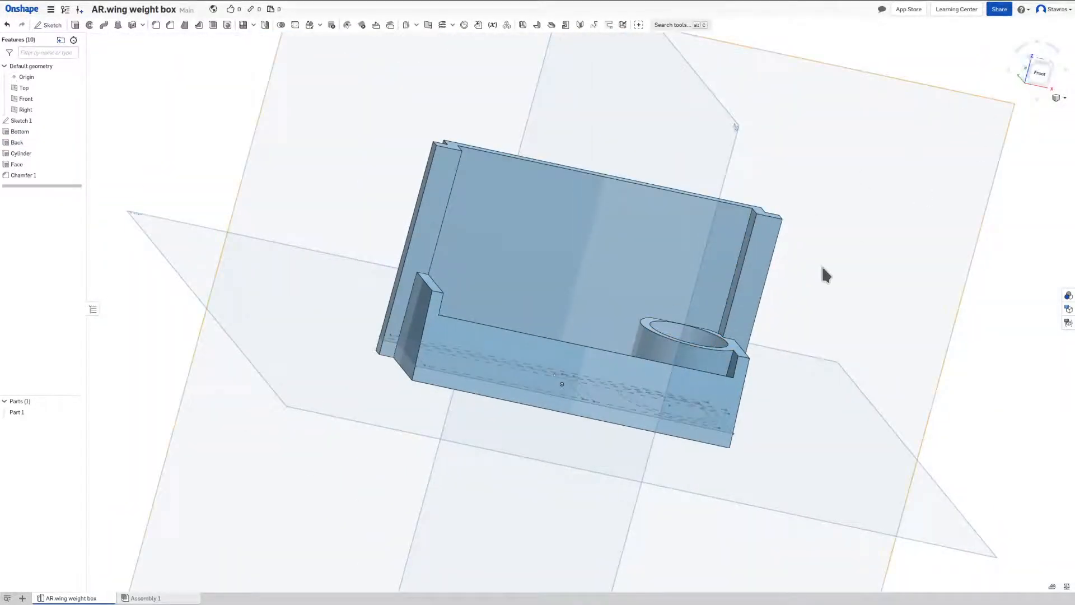
right_drag(826, 274, 802, 303)
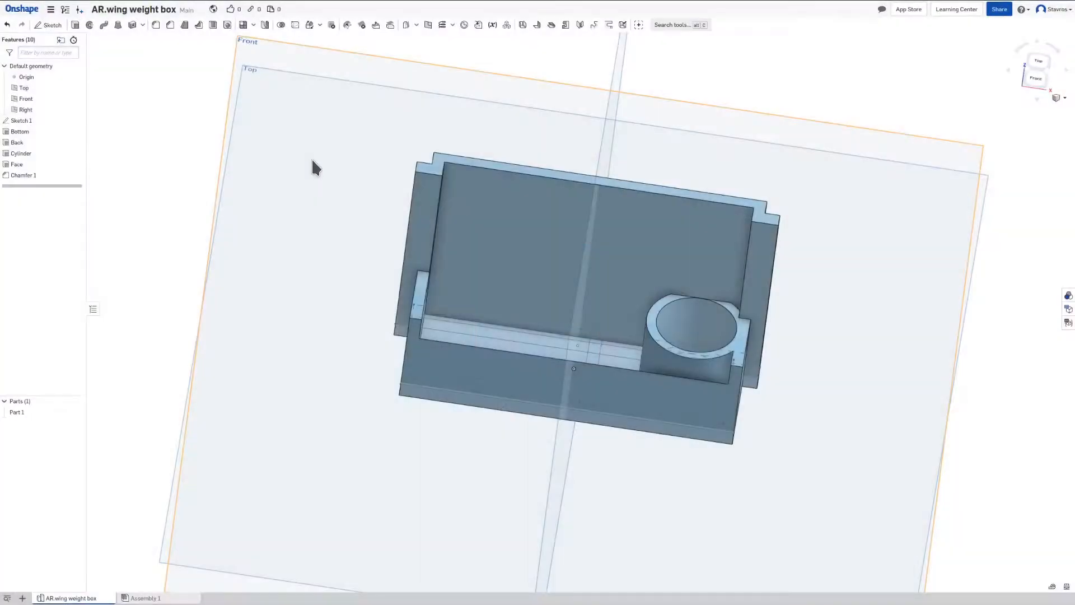
key(alt+Tab)
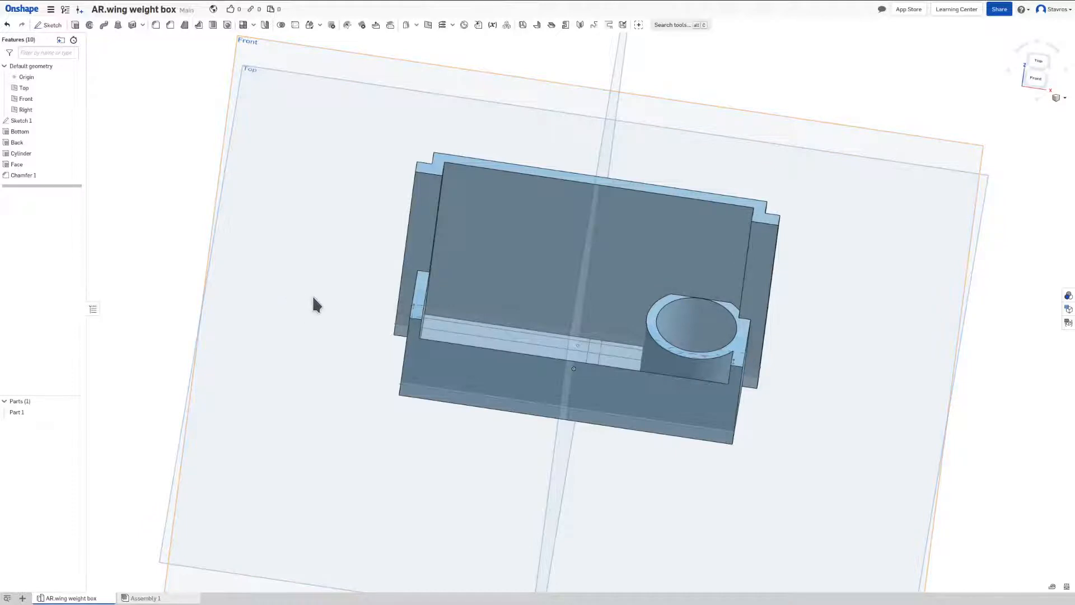
key(shift+7)
right_drag(329, 295, 300, 330)
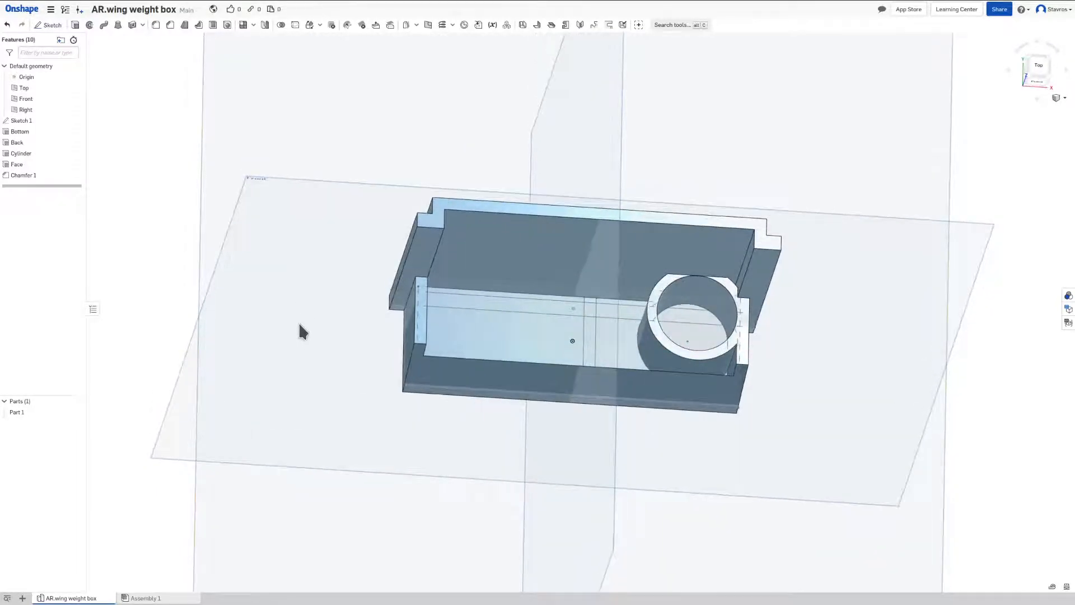
Step: Edit Sketch 1 in Top view and draw a circle about 3 mm in diameter in the lower part of the 33.3 mm wide compartment
double_click(39, 120)
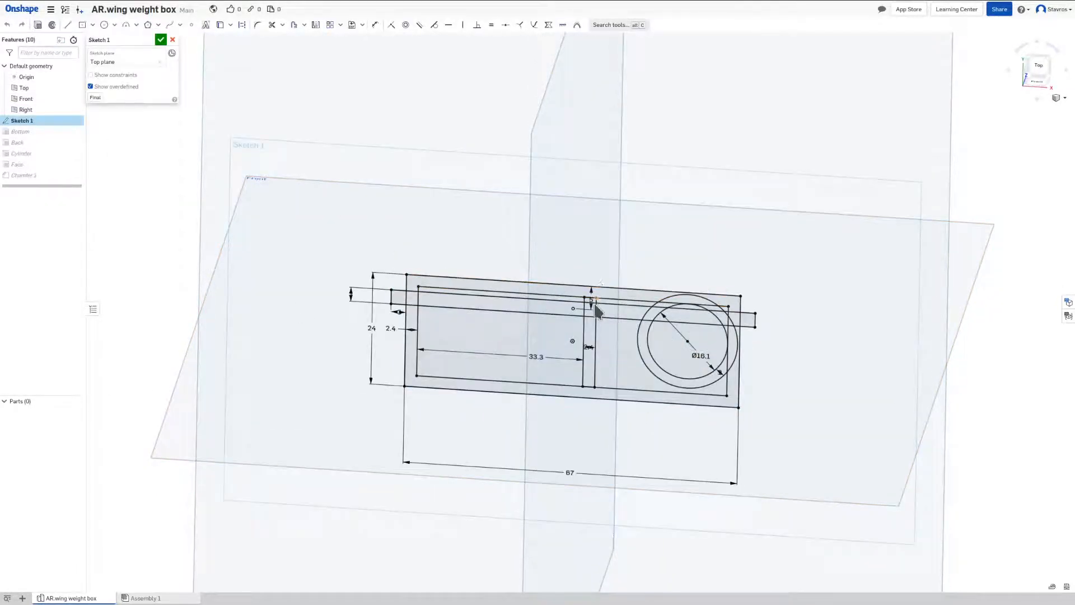
right_drag(590, 304, 594, 328)
click(1040, 79)
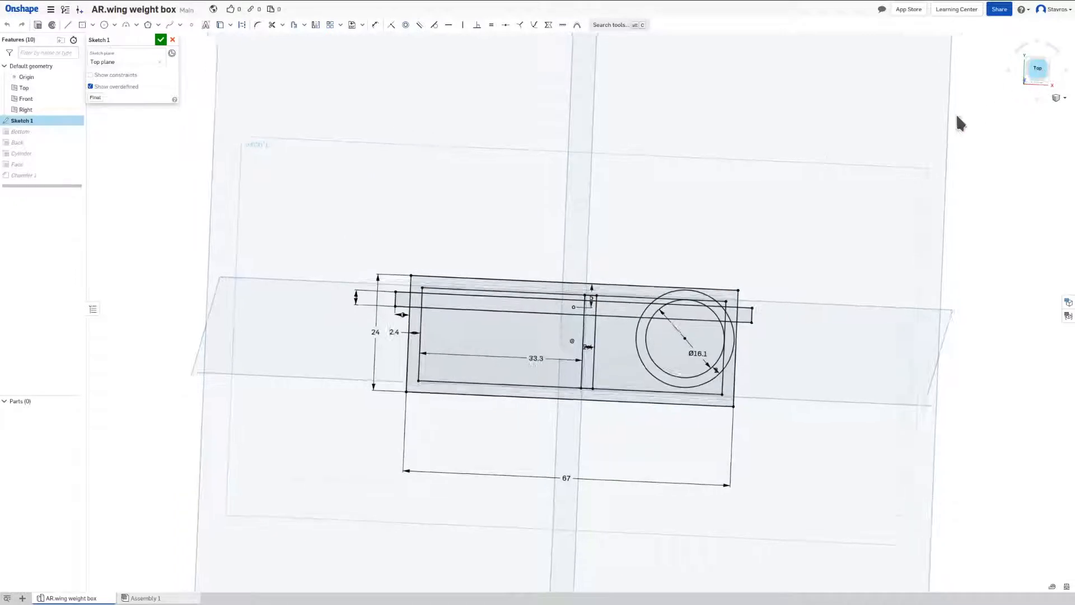
scroll(583, 307, up, 5)
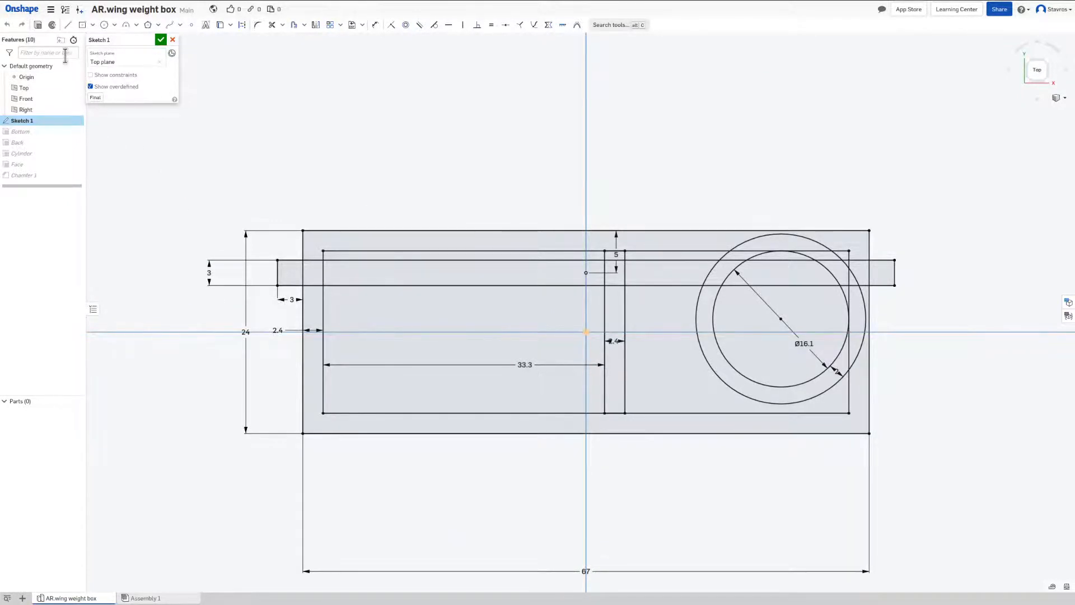
click(105, 25)
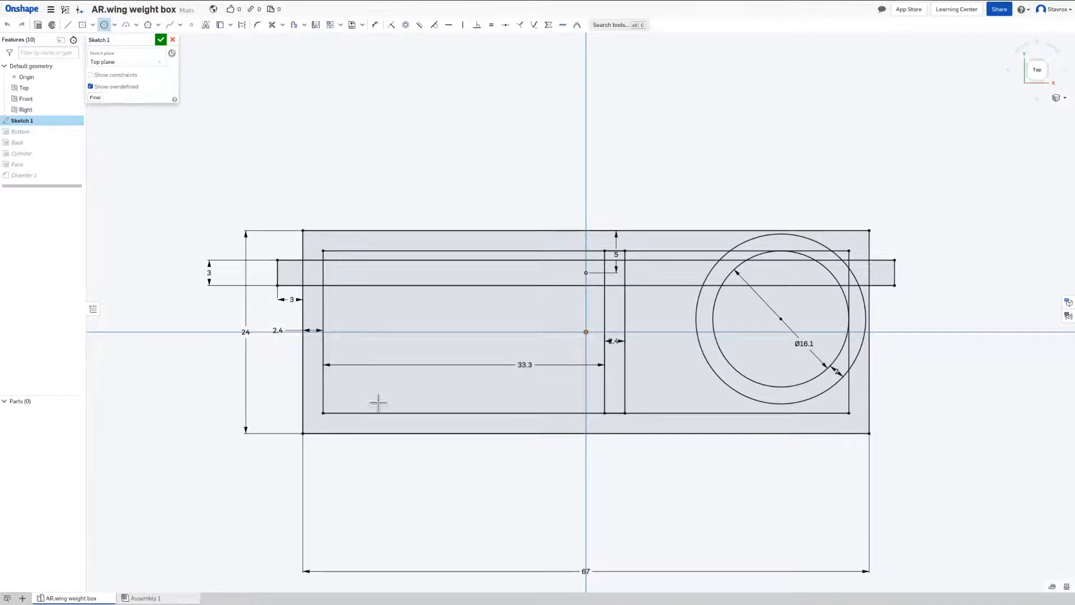
click(395, 385)
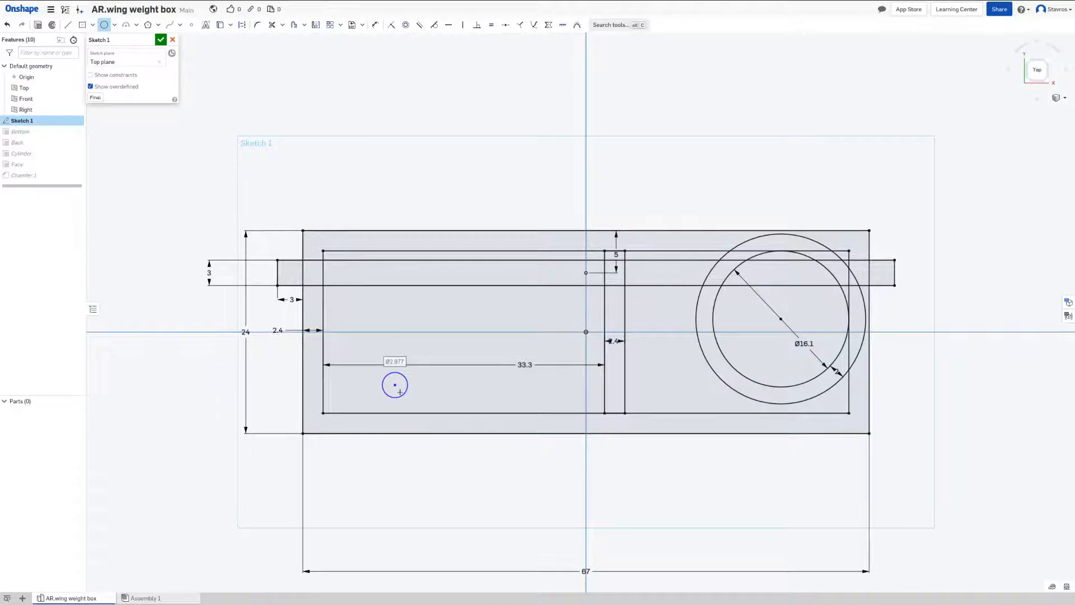
key(Escape)
Step: Dimension the small circle's diameter to 2 mm
key(d)
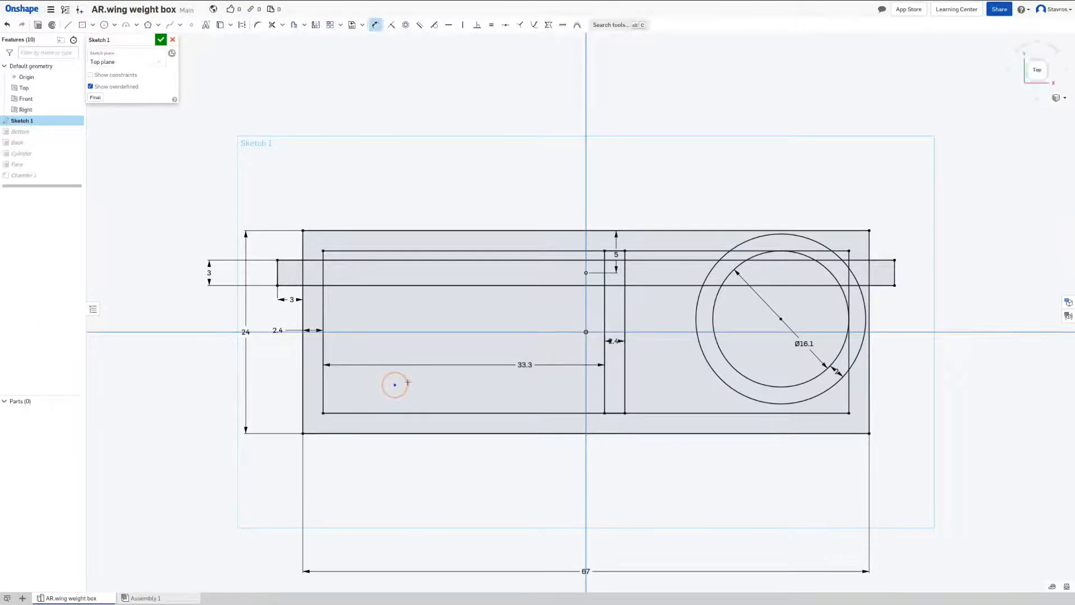
click(405, 382)
click(417, 383)
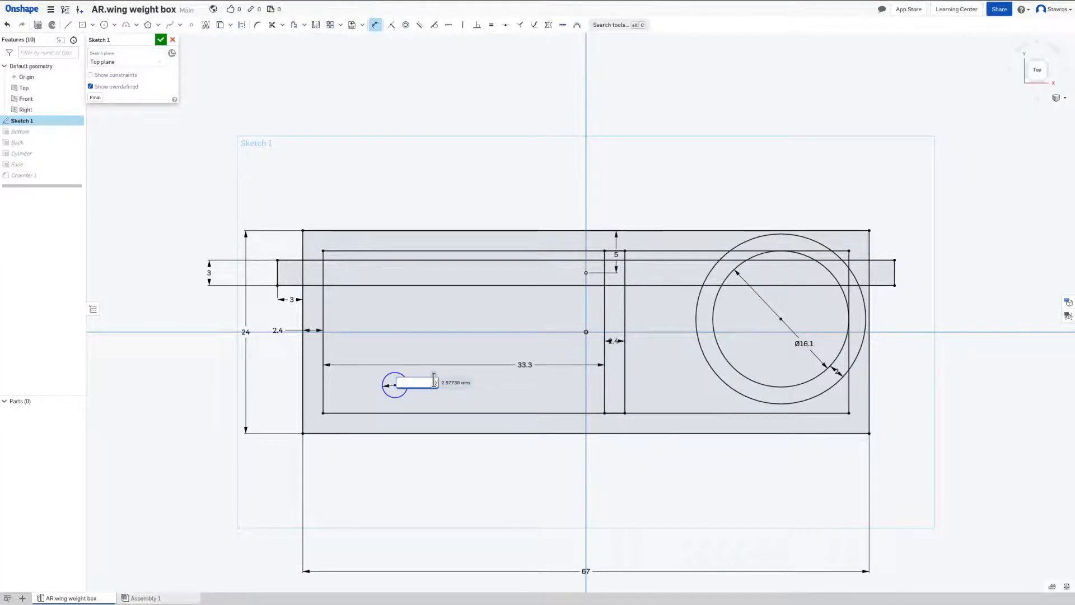
key(Return)
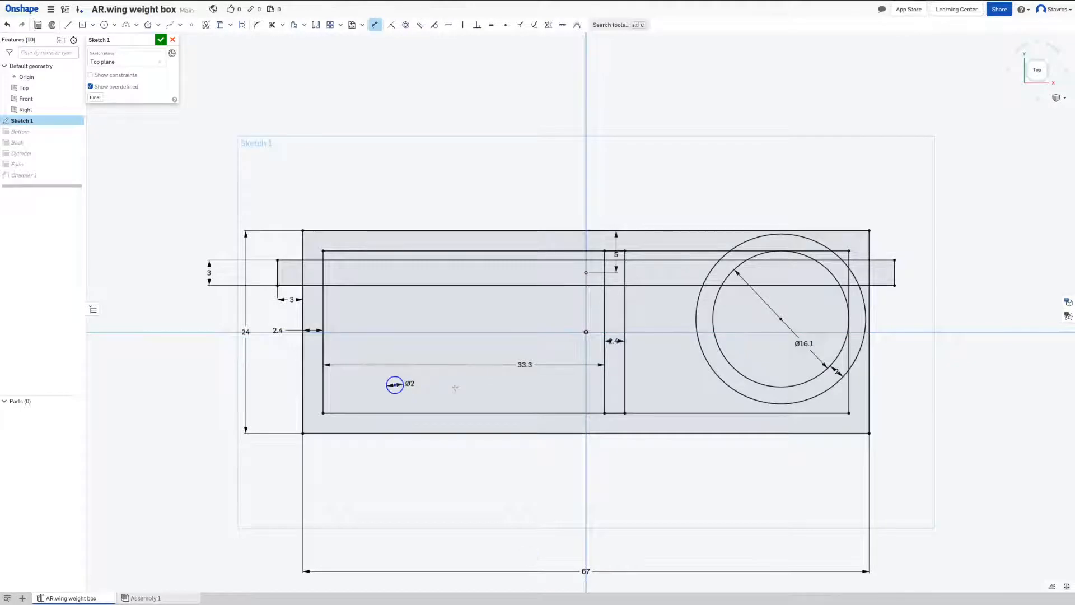
key(Escape)
Step: Draw a horizontal line about 16 mm long across the small circle and convert it to construction geometry
scroll(455, 385, up, 2)
scroll(455, 385, up, 2)
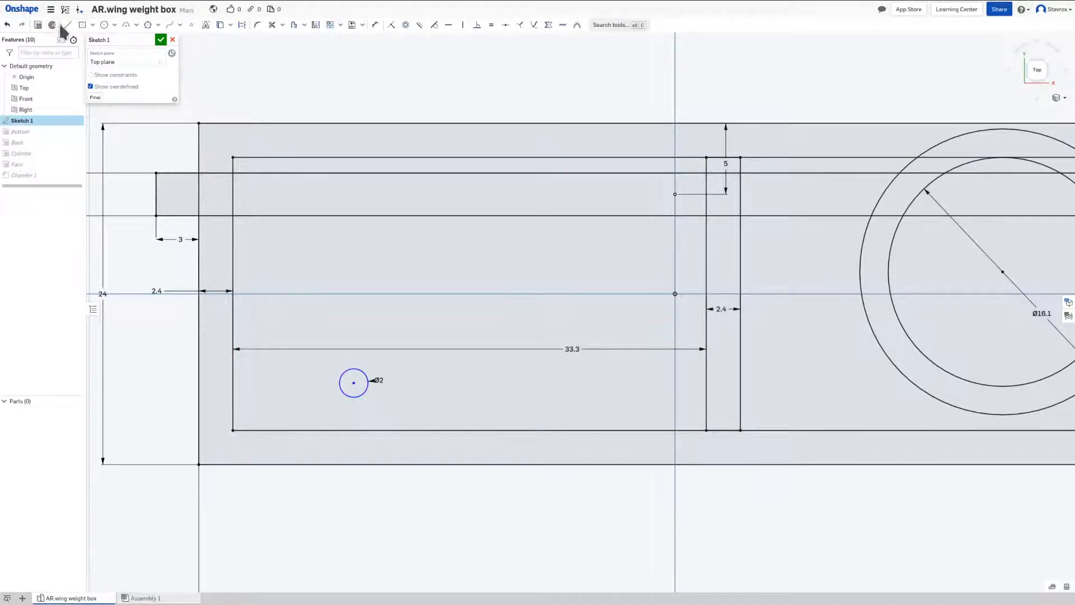
click(68, 24)
click(503, 382)
key(Escape)
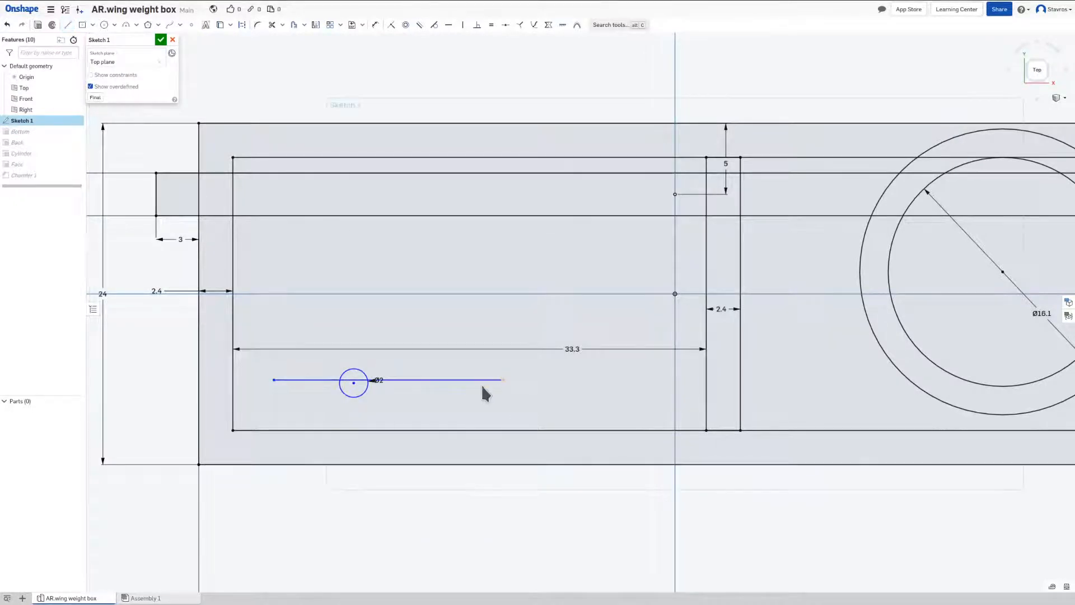
click(464, 380)
key(q)
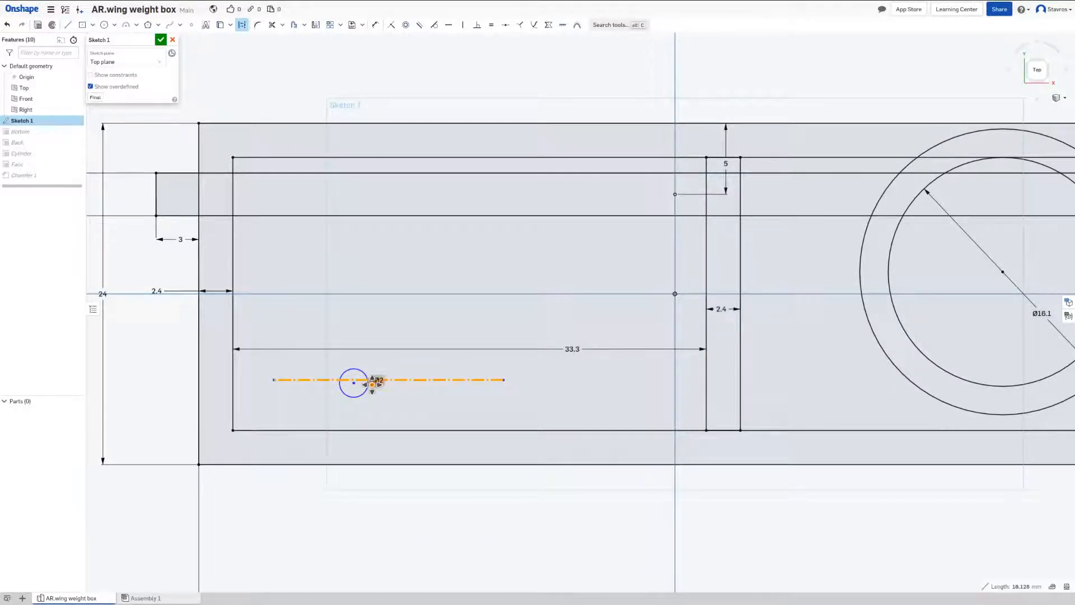
Step: Constrain the small circle's center coincident with the horizontal construction line and shift the line slightly upward with the circle
mouse_move(354, 383)
mouse_down()
mouse_move(391, 382)
mouse_move(382, 392)
mouse_move(408, 397)
mouse_move(379, 389)
mouse_move(386, 375)
mouse_move(454, 379)
mouse_move(404, 393)
mouse_move(388, 357)
mouse_up()
click(450, 396)
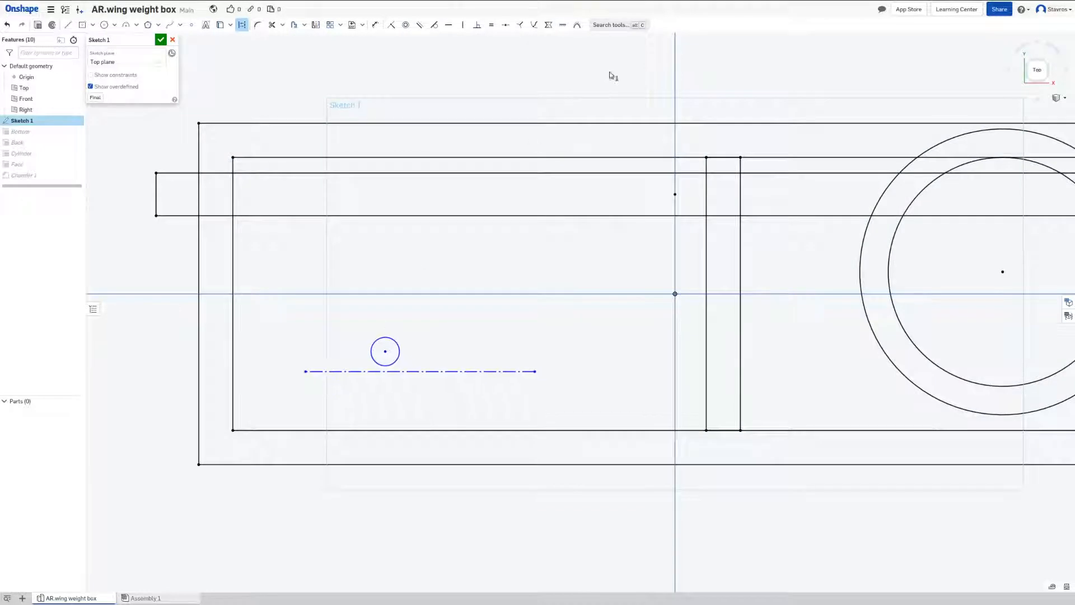
click(391, 25)
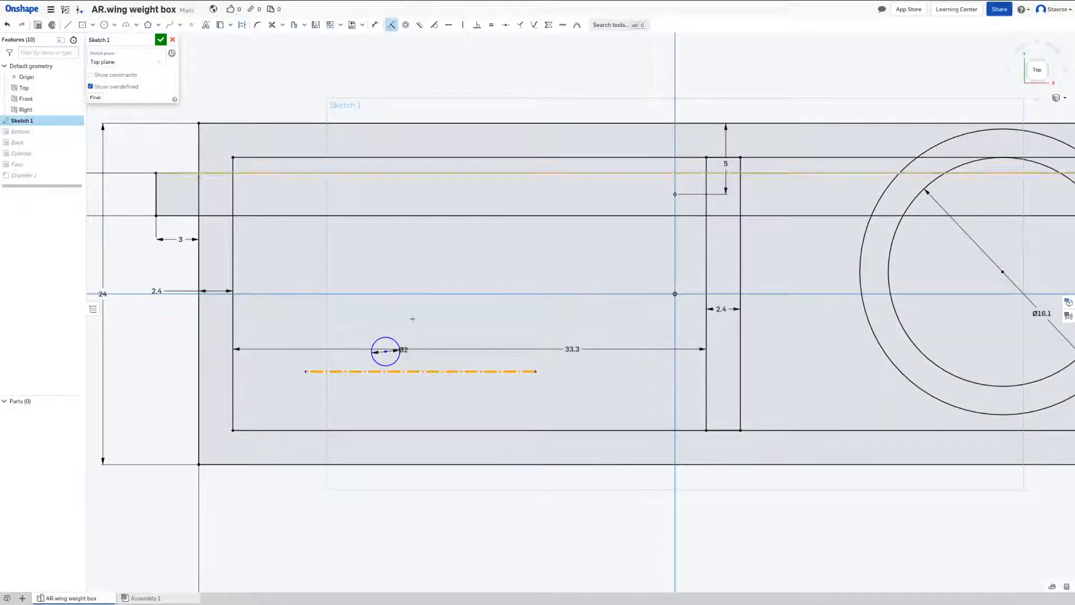
click(386, 351)
click(392, 372)
key(Escape)
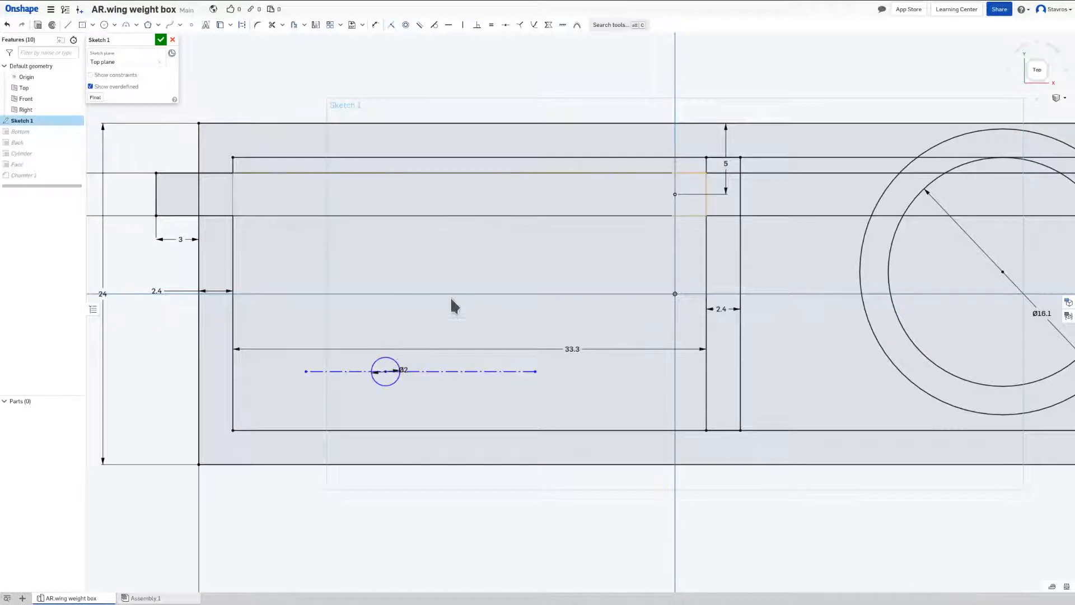
drag(409, 371, 404, 368)
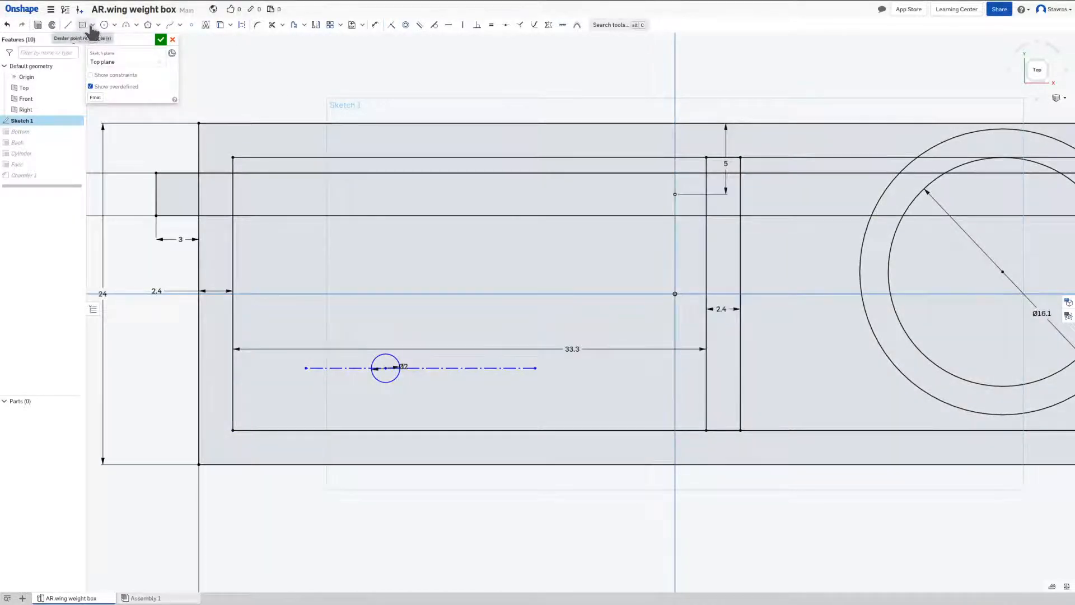
Step: Draw a center-point rectangle on the construction line beside the small circle, with a width of 4 mm
click(81, 26)
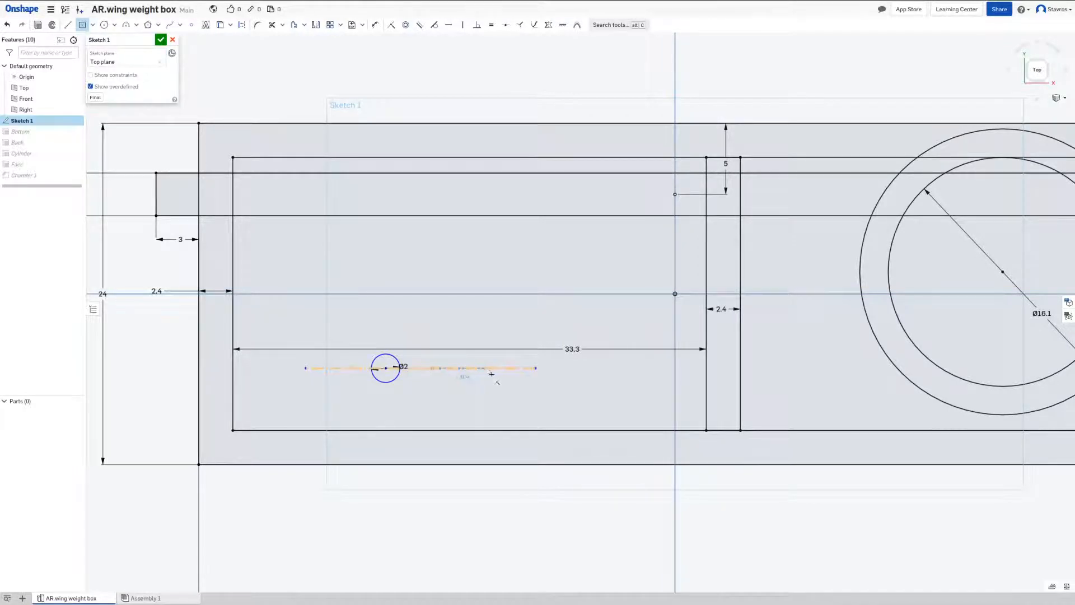
click(462, 368)
click(498, 377)
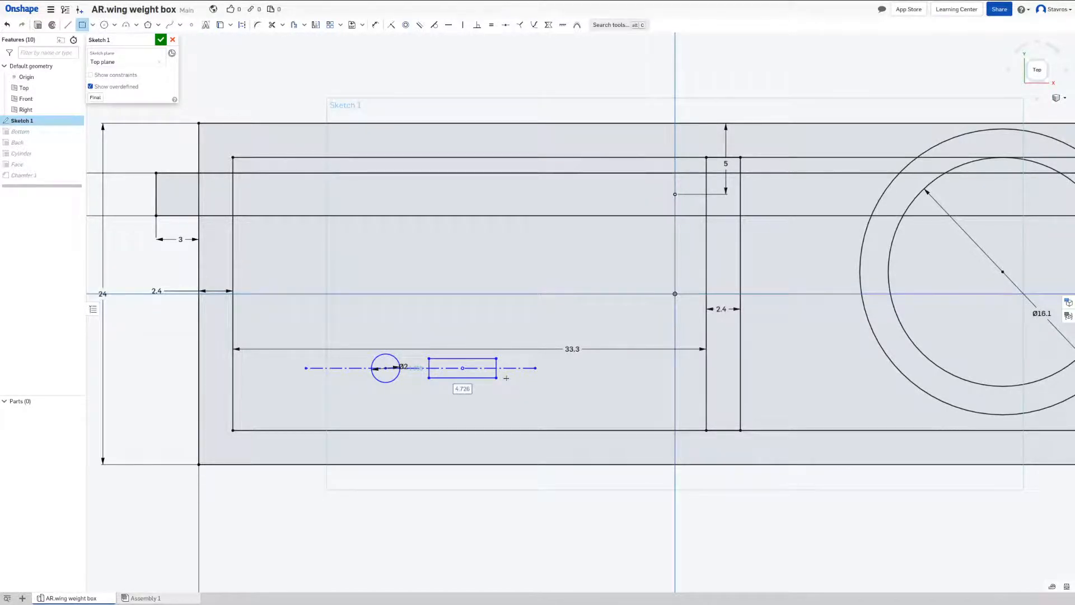
text(5)
key(Return)
key(Escape)
Step: Dimension the gap between the small circle's edge and the rectangle's nearest short side to 3 mm
click(395, 368)
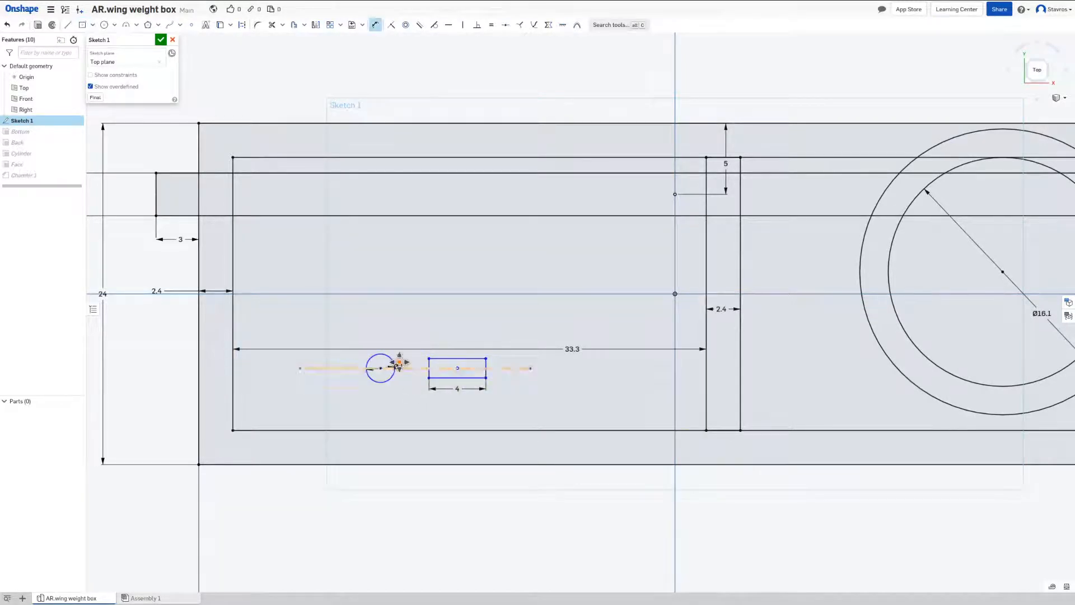
scroll(395, 371, up, 5)
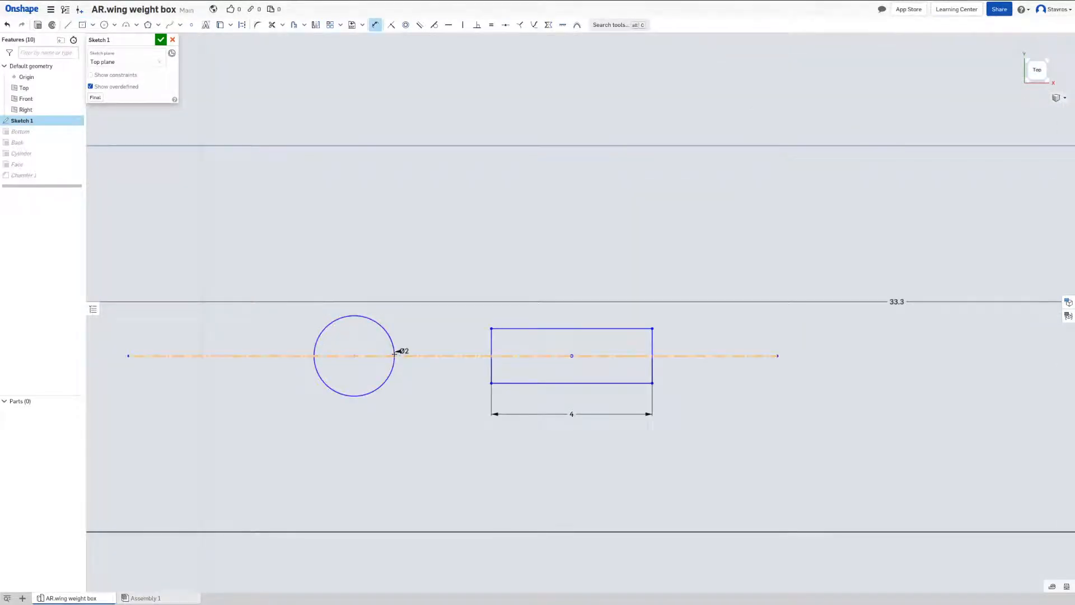
click(395, 353)
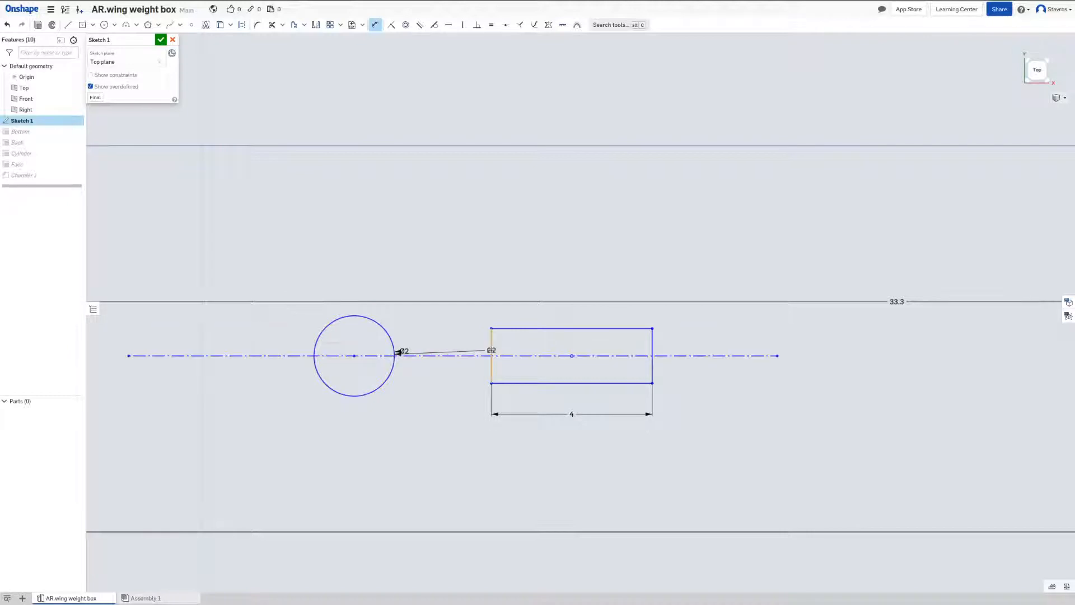
click(492, 352)
click(440, 370)
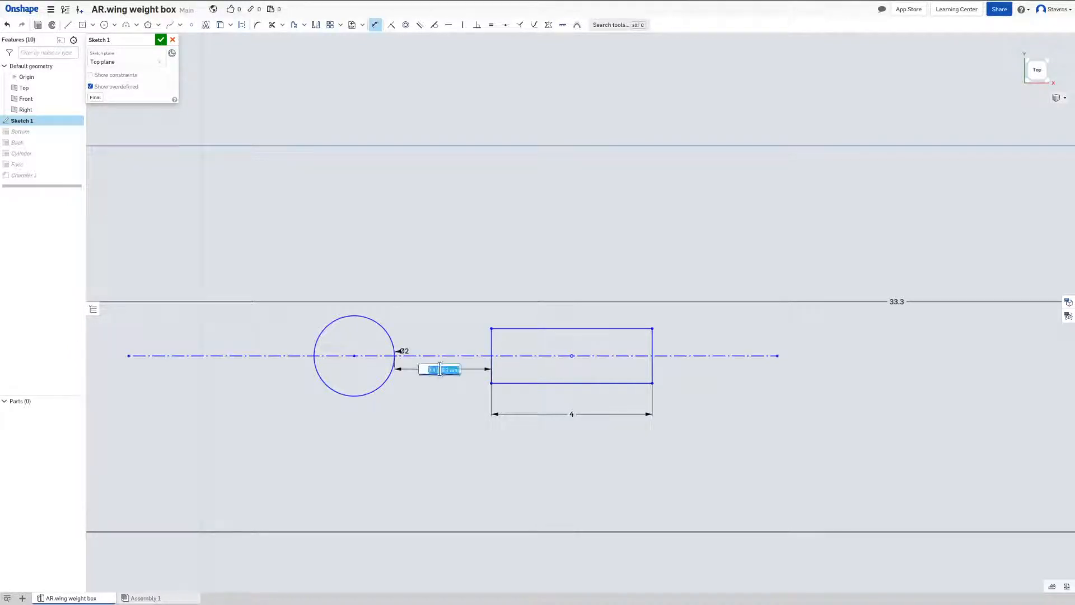
text(2)
key(Return)
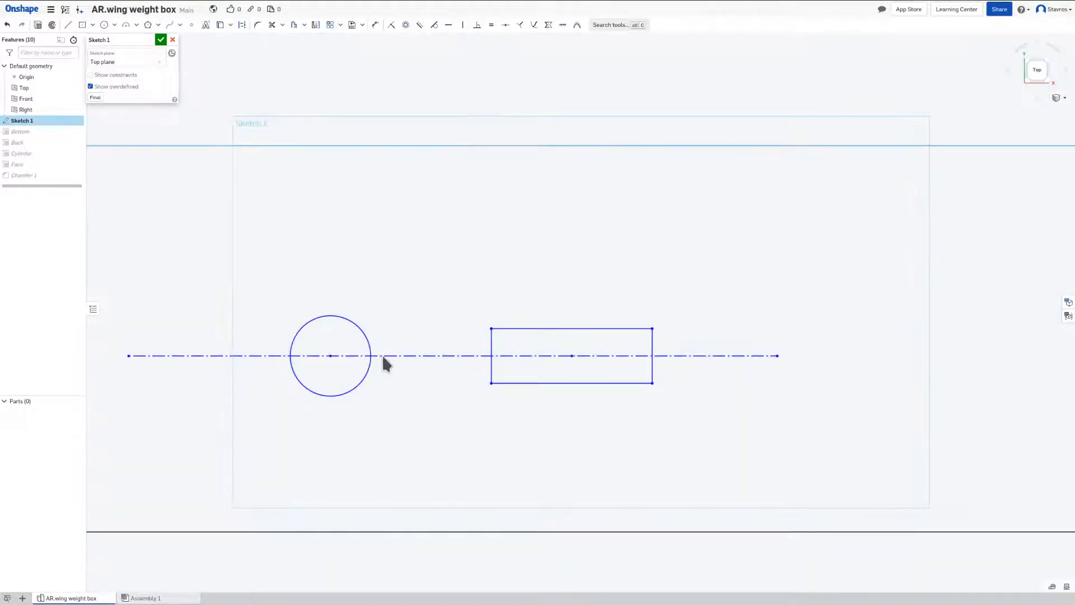
Step: Move the construction line so it ends at the rectangle's center, and dimension the rectangle's height to 1.5 mm
drag(435, 355, 529, 355)
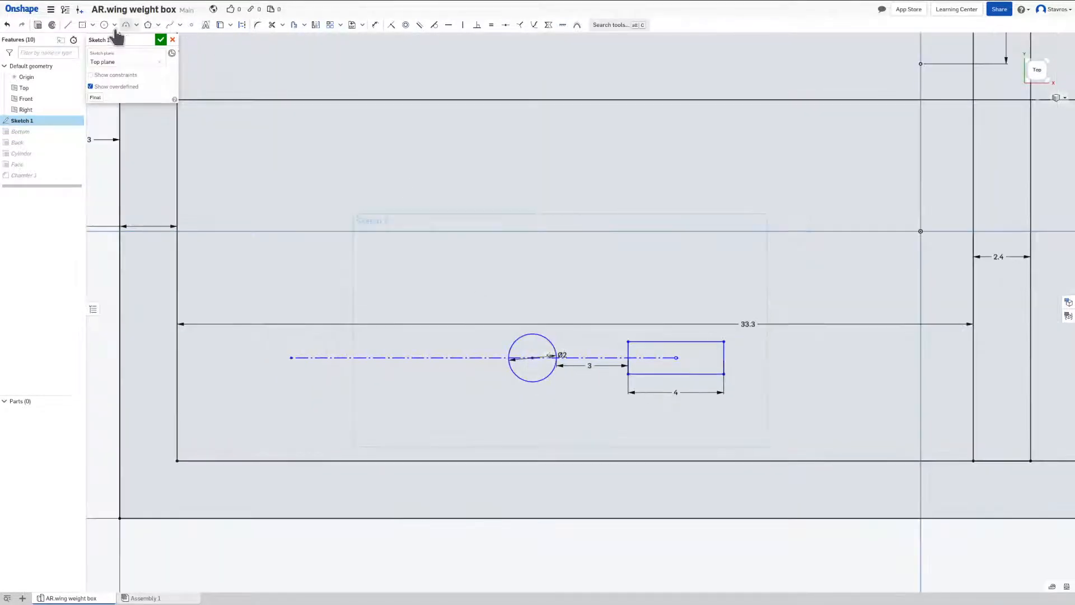
key(d)
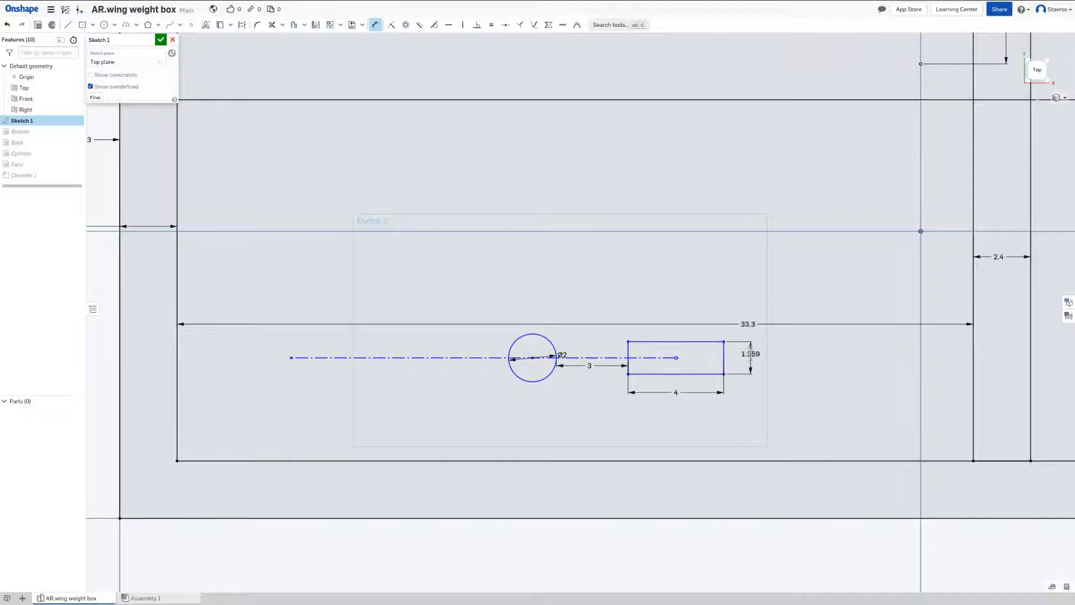
click(751, 353)
text(1.5)
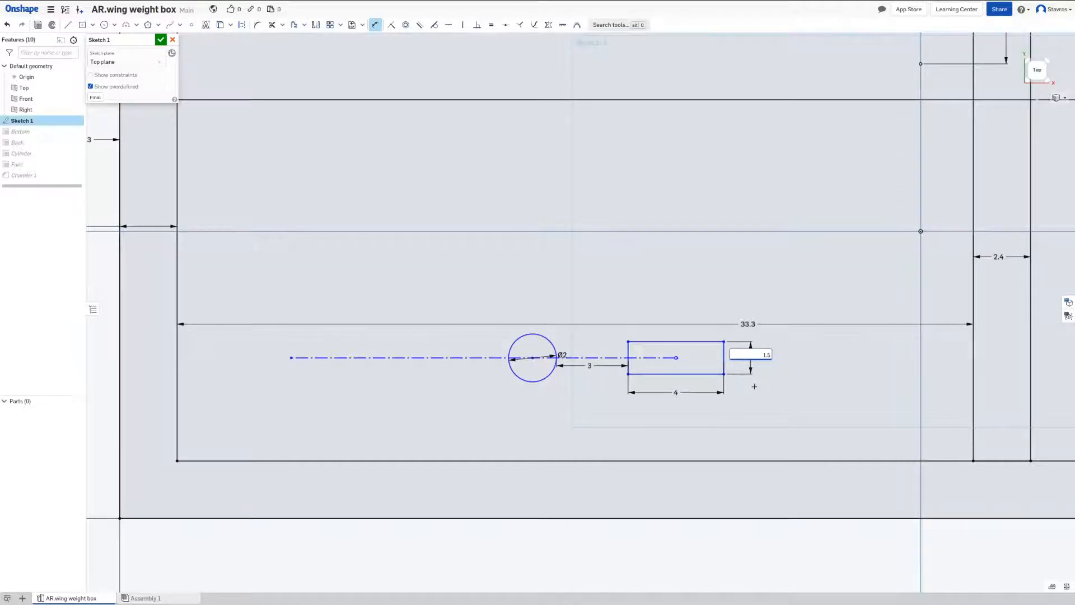
key(Escape)
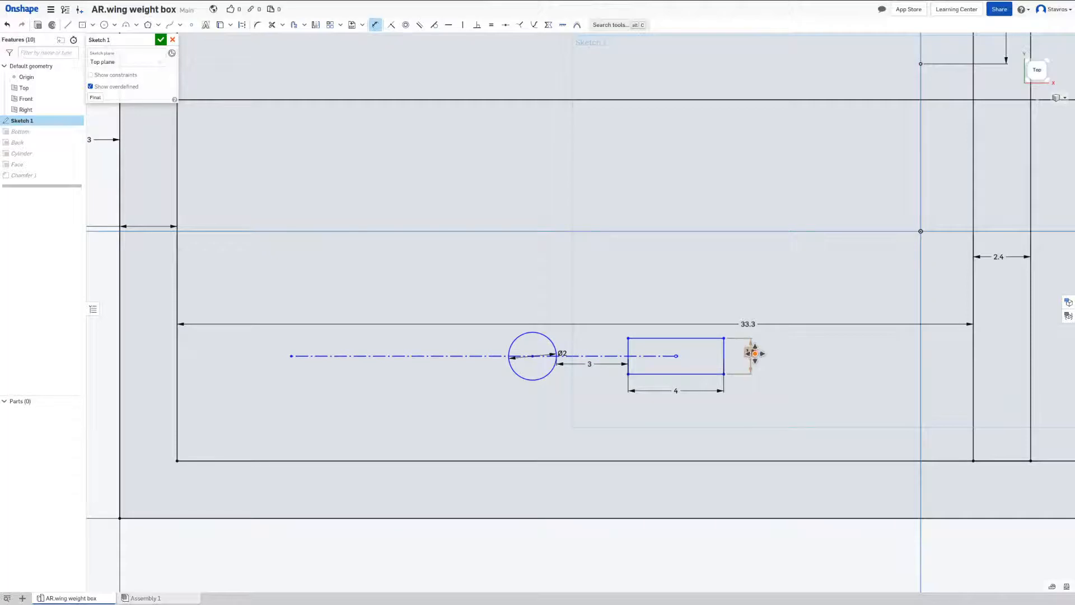
Step: Reduce the height of the small rectangle beside the circle to 1.2 mm
double_click(751, 351)
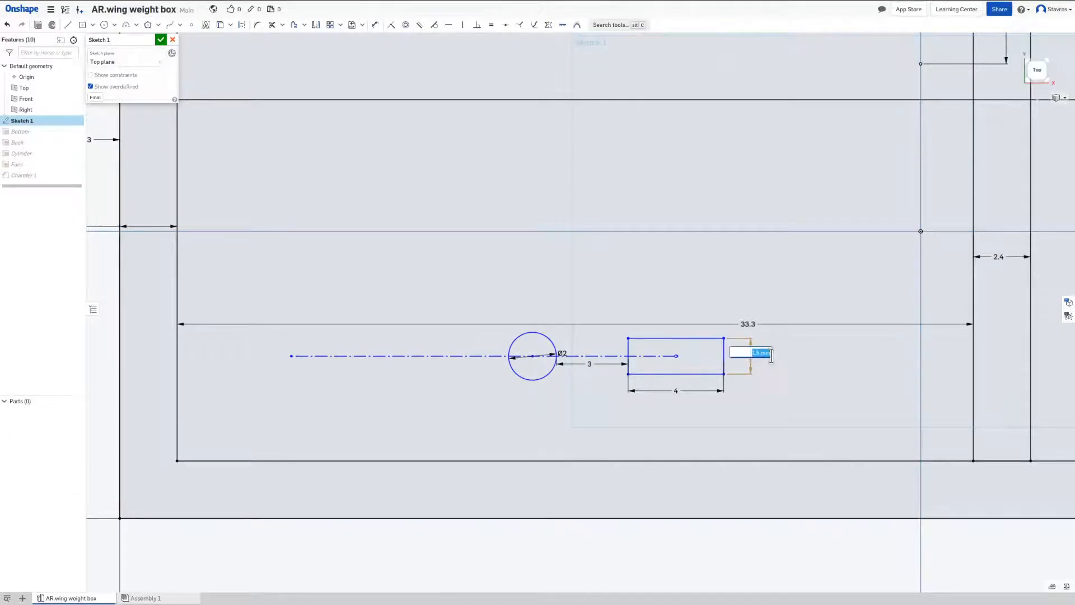
key(Return)
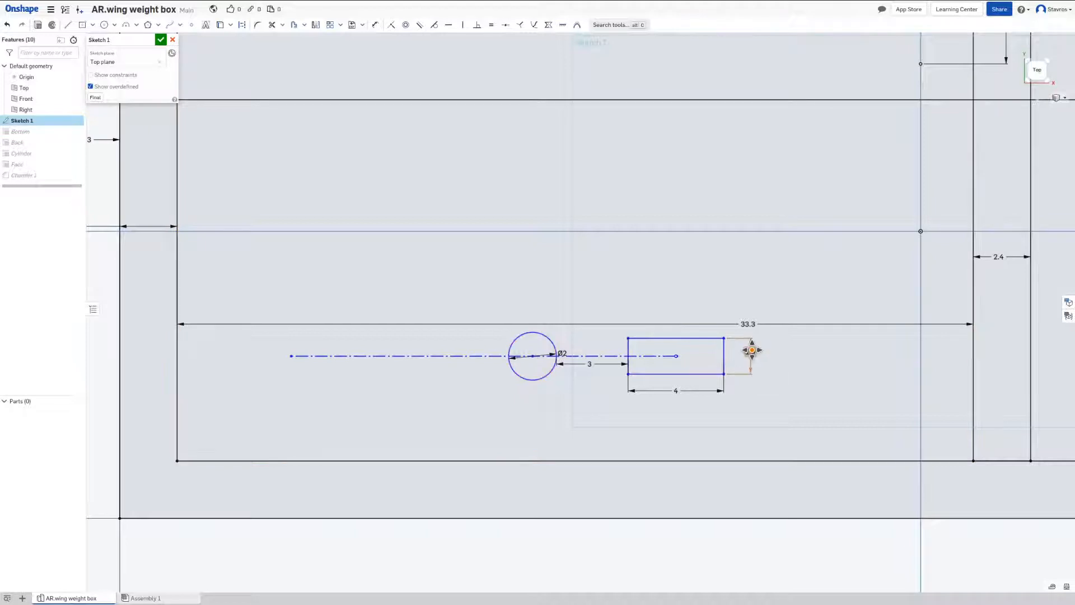
double_click(751, 352)
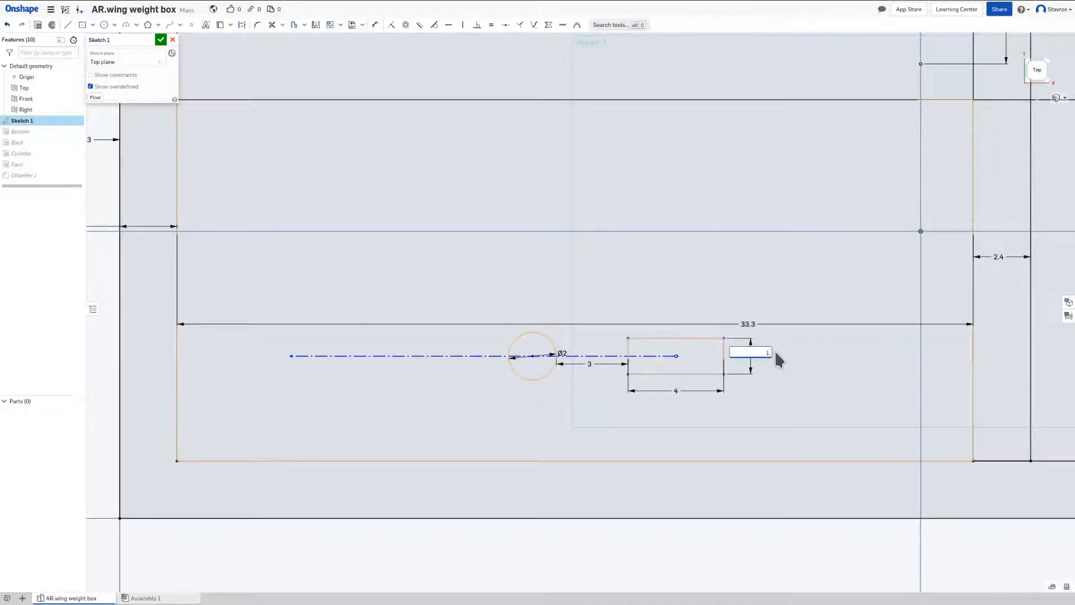
key(Return)
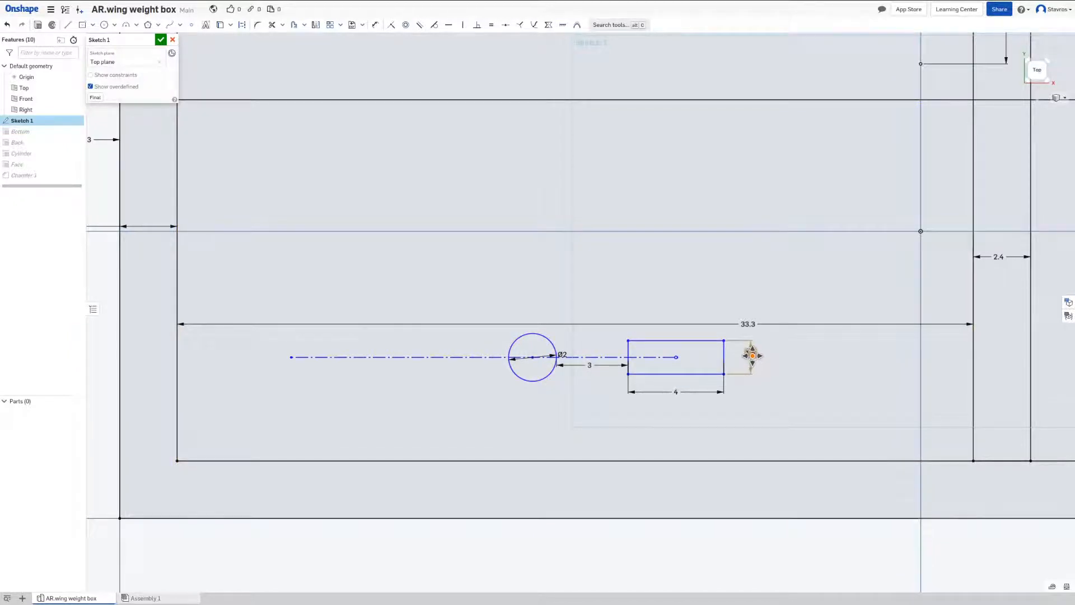
double_click(752, 356)
key(Escape)
double_click(752, 355)
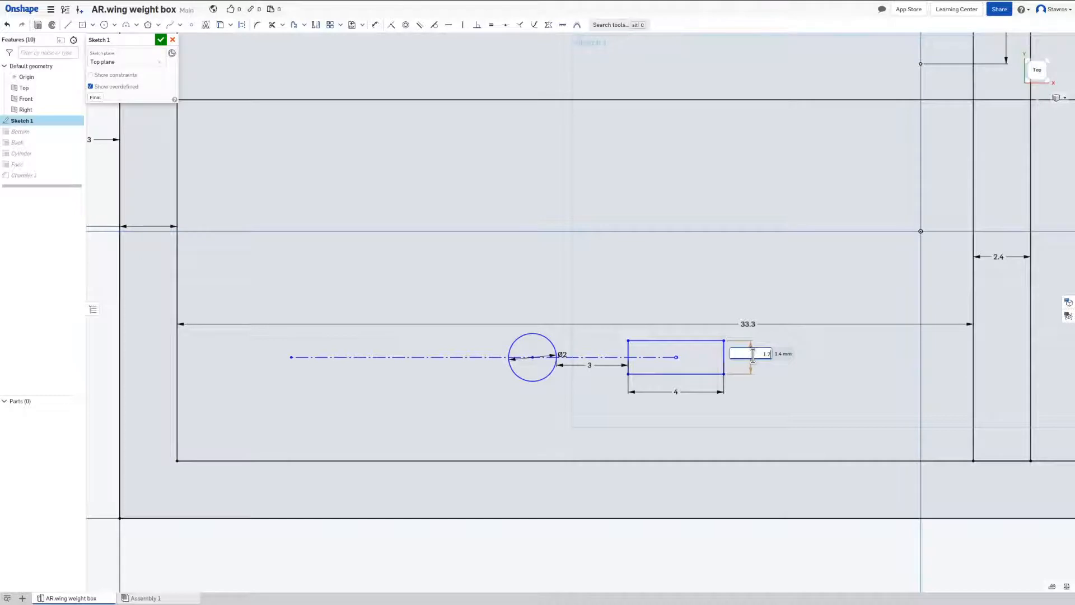
text(1.2)
key(Return)
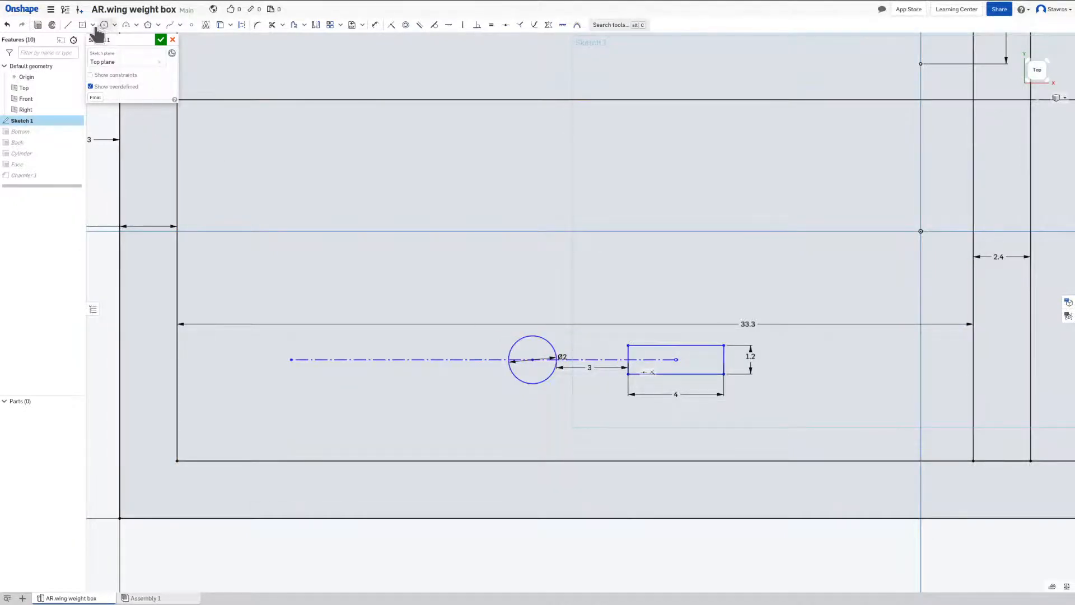
Step: Draw a vertical line about 4.1 mm long across the small circle, extending past it at both ends, and convert it to construction geometry
click(82, 25)
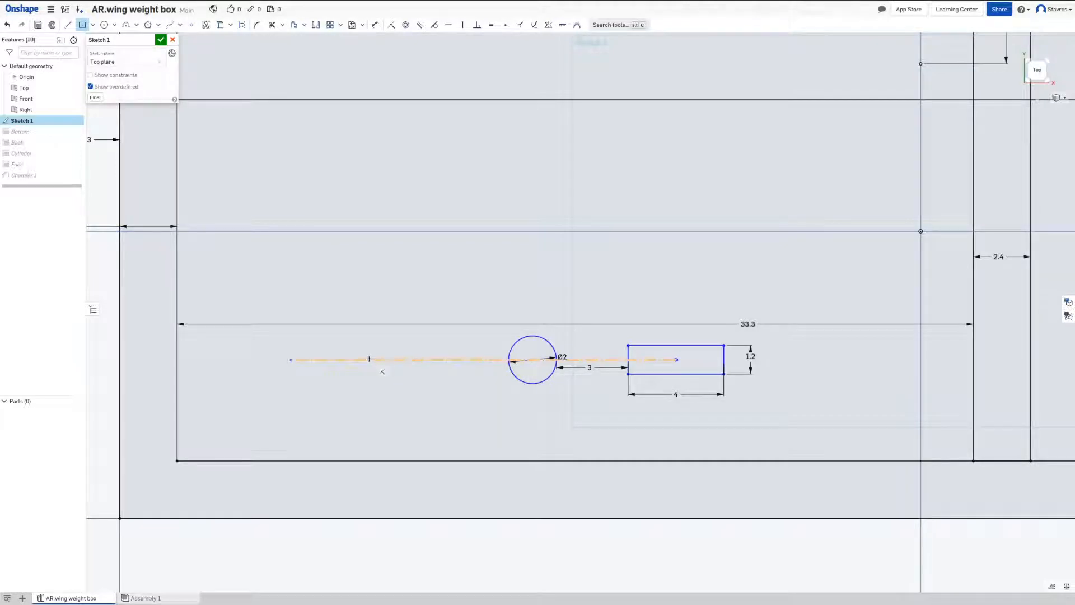
key(Escape)
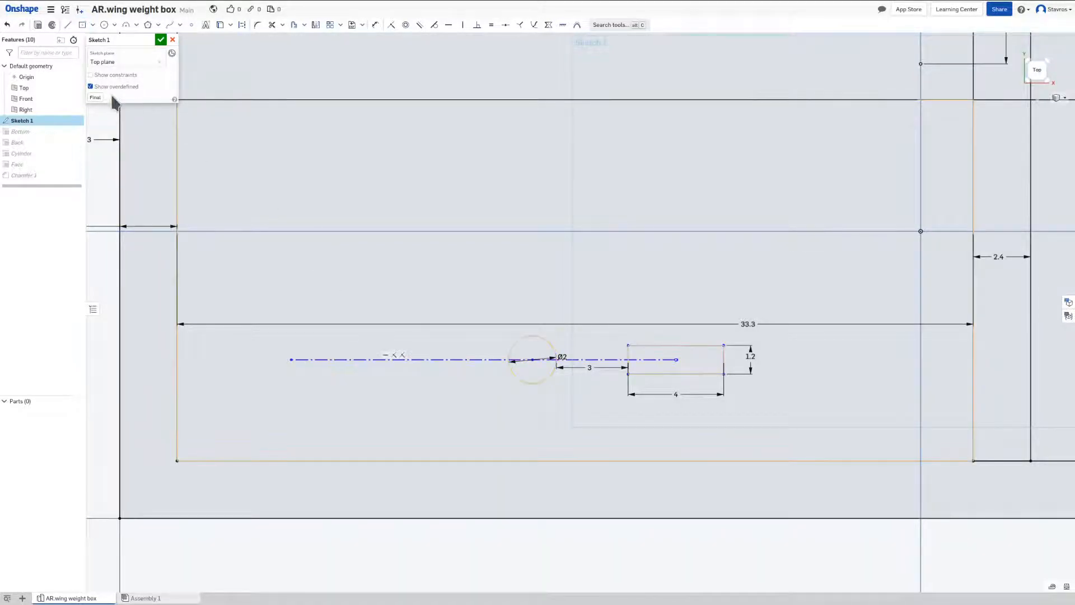
key(l)
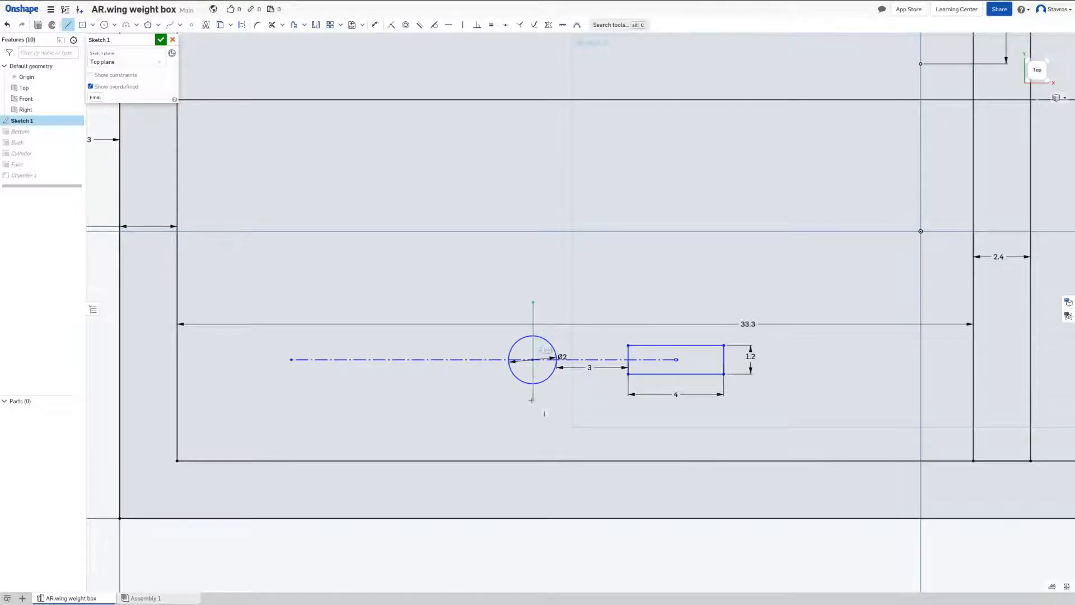
click(532, 401)
key(Escape)
click(532, 392)
key(q)
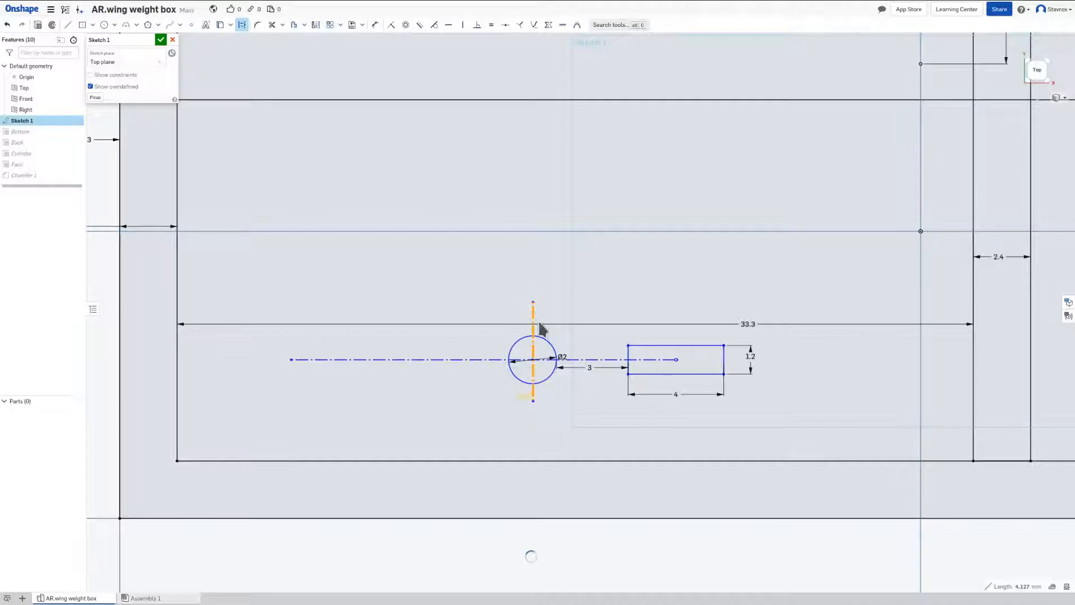
Step: Shift the vertical construction line off the small circle's center and constrain it coincident with that center point
drag(534, 323, 512, 329)
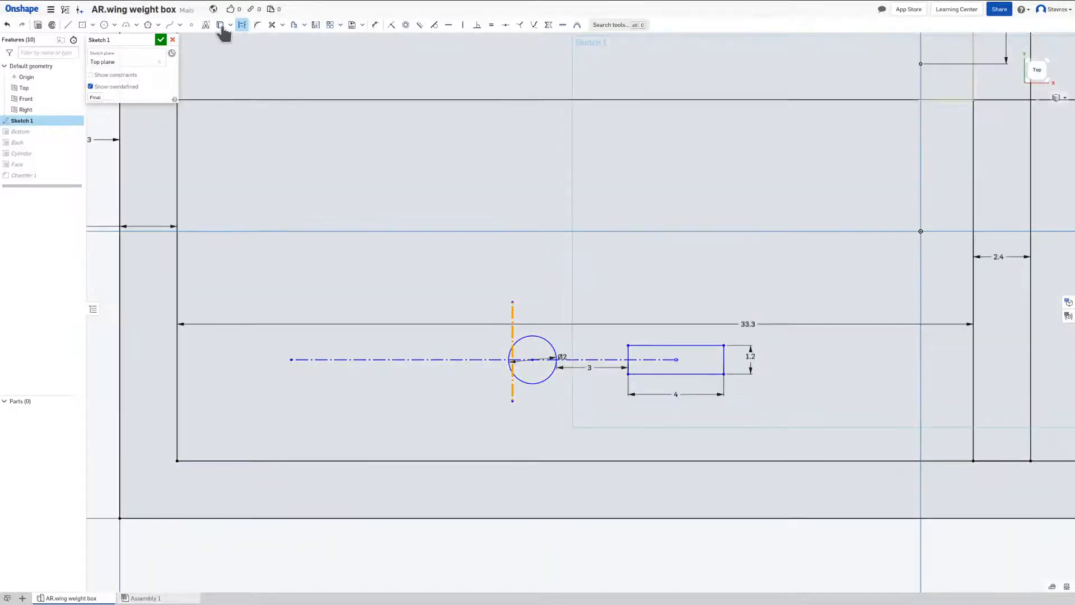
click(391, 26)
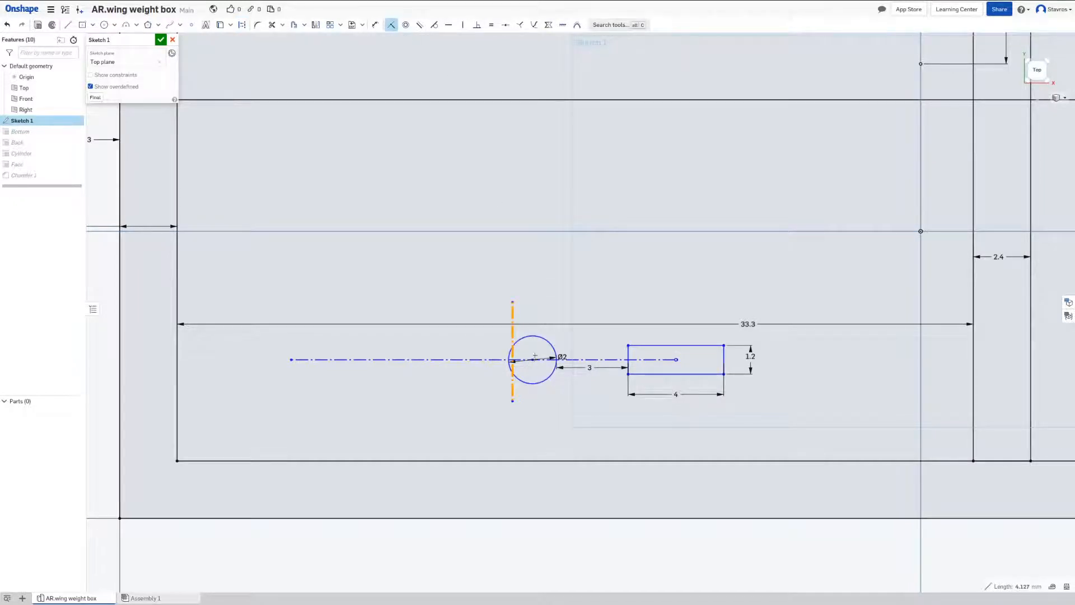
click(557, 362)
key(Escape)
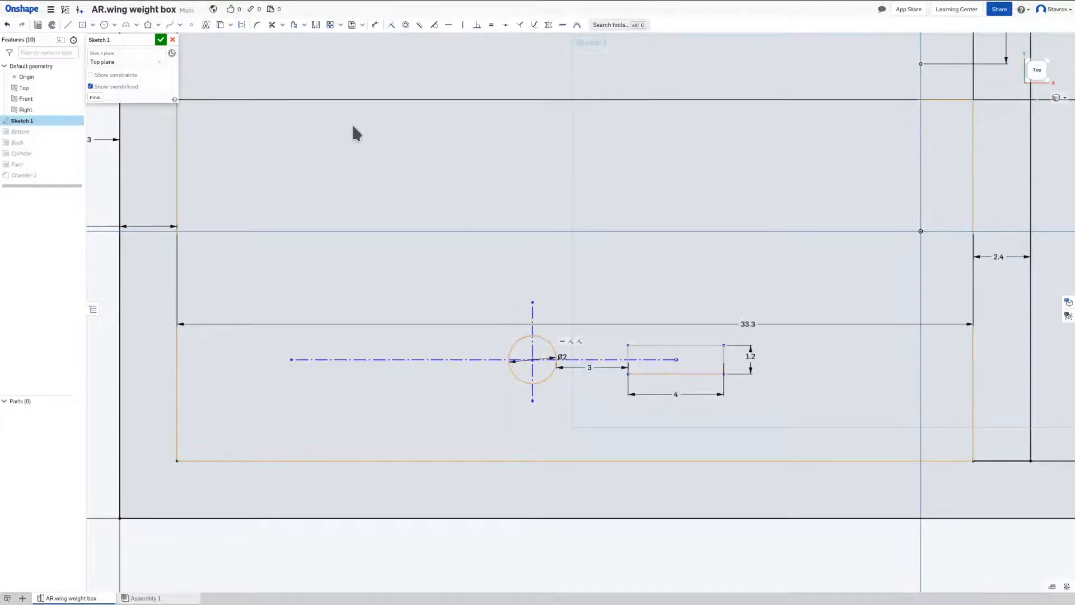
Step: Mirror the 4 by 1.2 mm rectangle about the circle's vertical centerline and shift the circle-and-rectangles group slightly toward the left inner wall
click(315, 25)
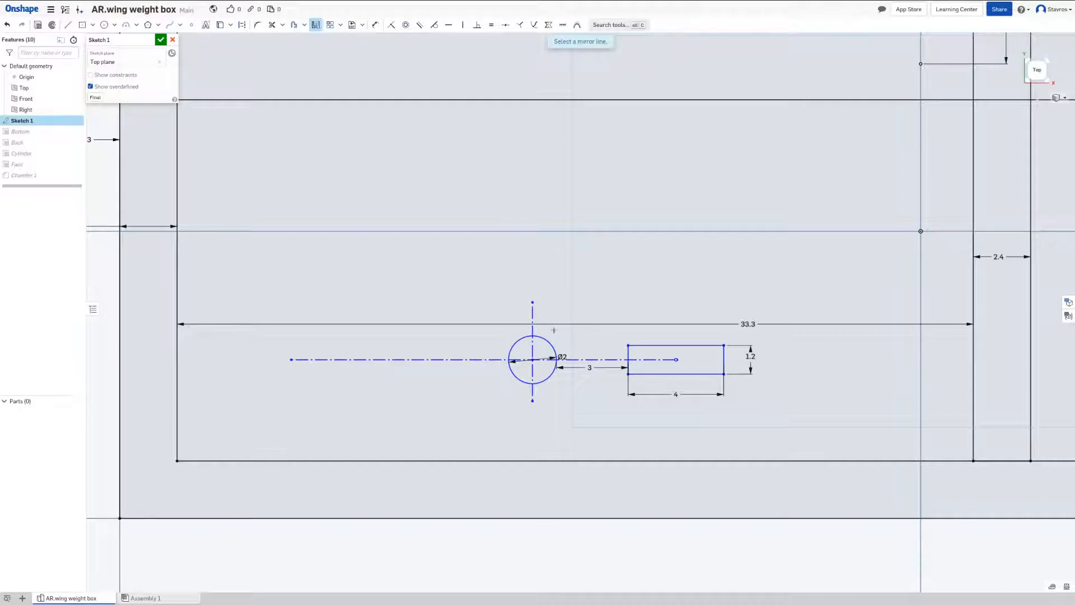
click(531, 314)
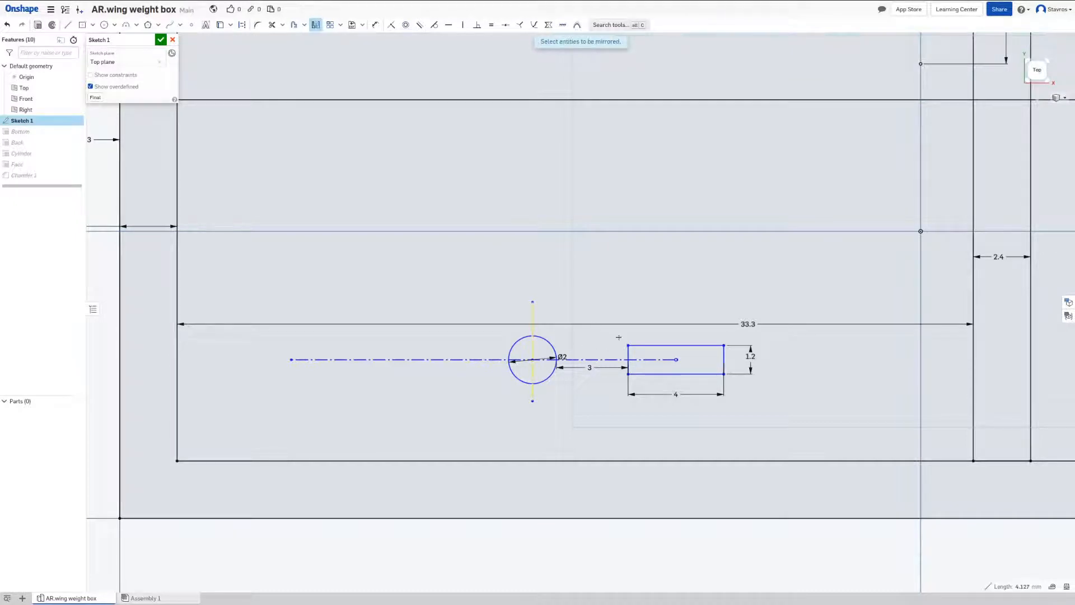
drag(619, 337, 748, 395)
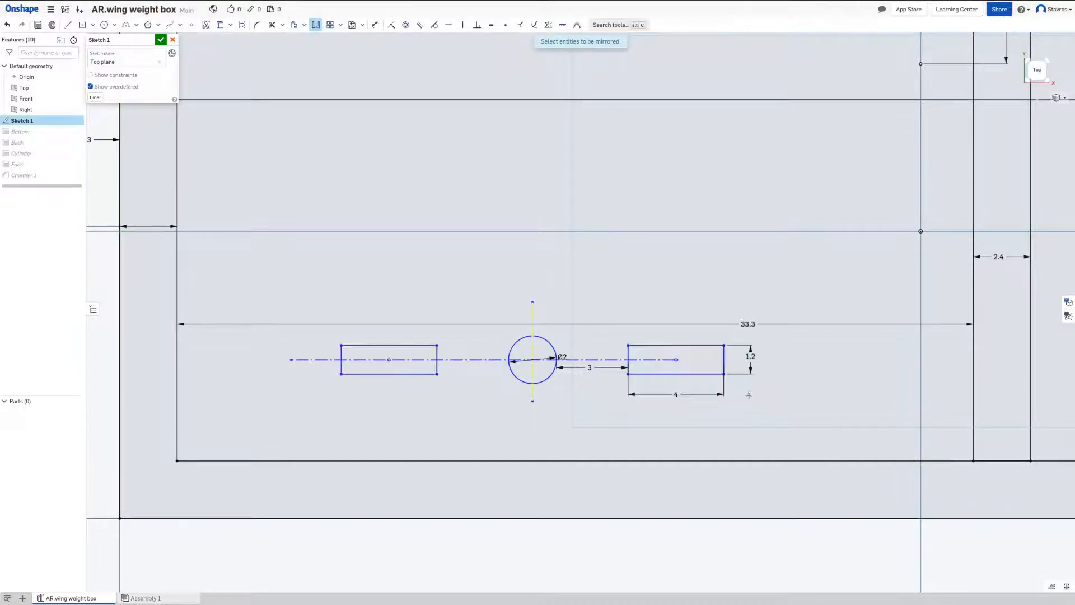
key(Escape)
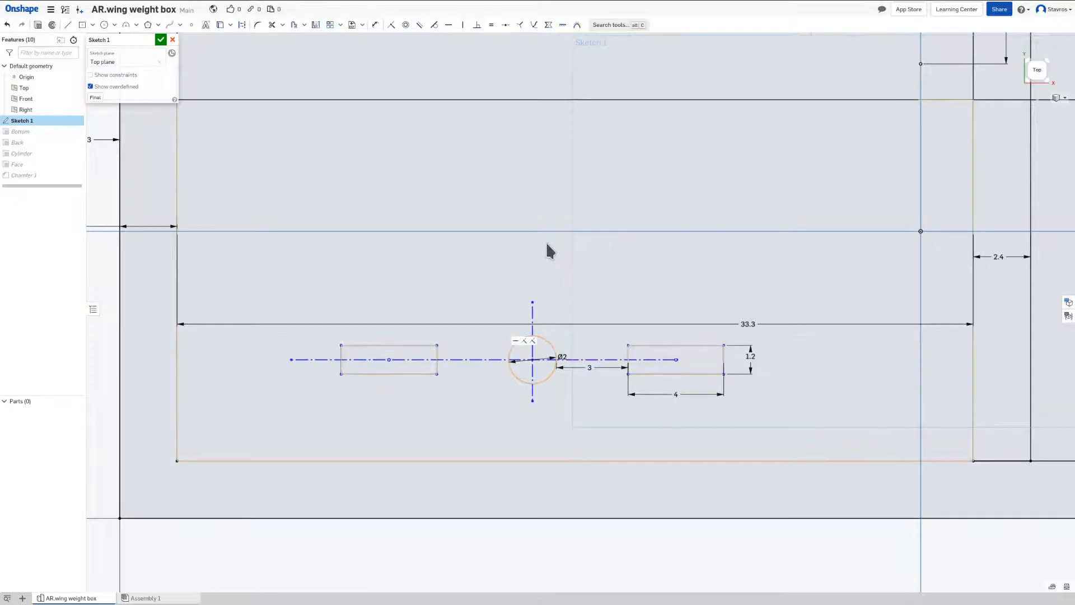
scroll(546, 241, down, 2)
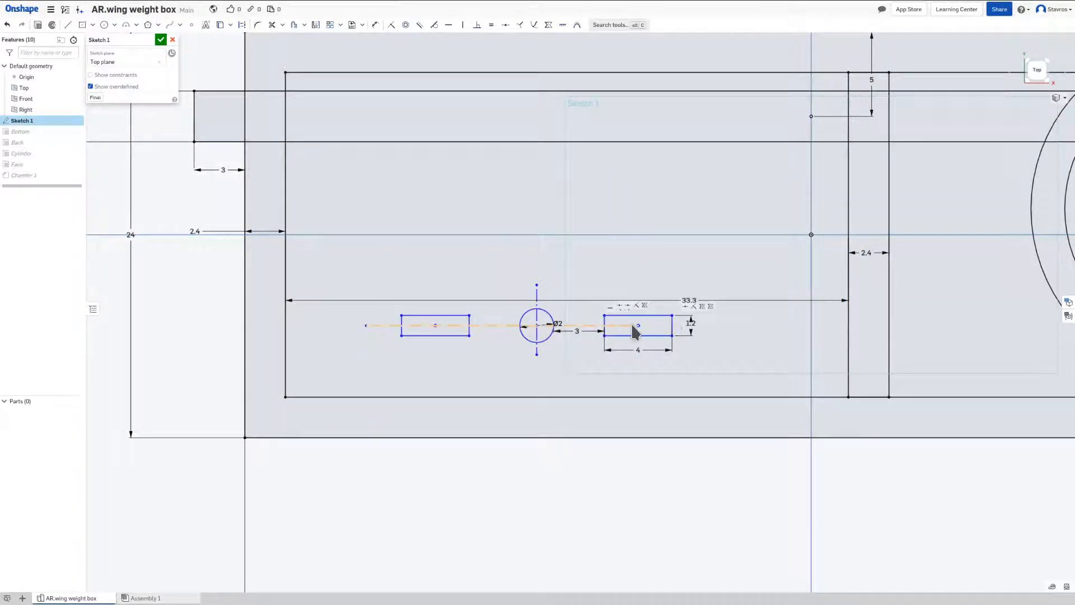
mouse_move(639, 326)
mouse_down()
mouse_move(650, 326)
mouse_move(560, 327)
mouse_up()
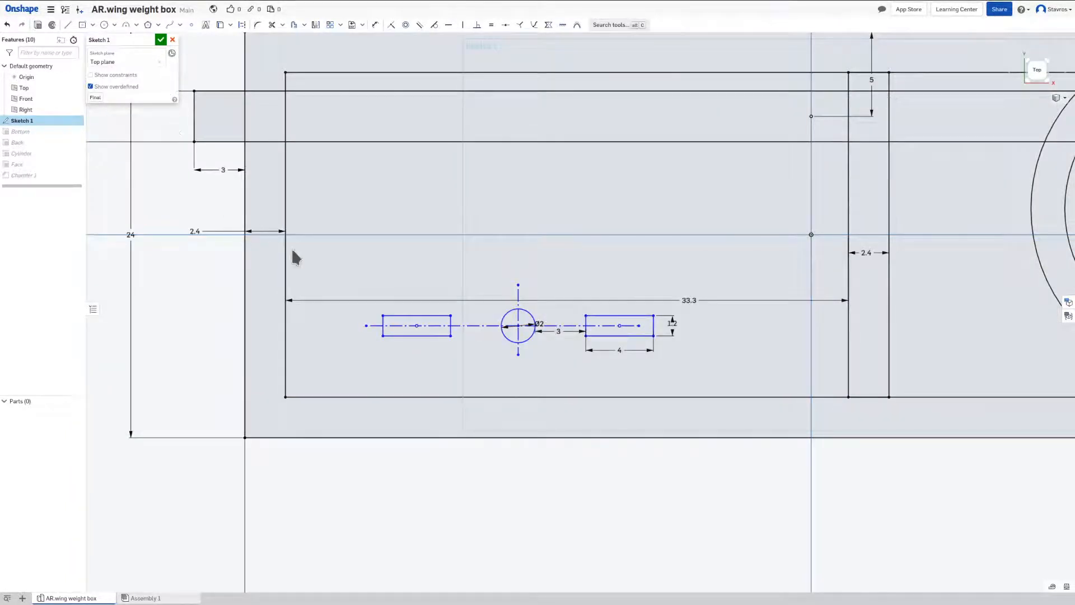
click(438, 337)
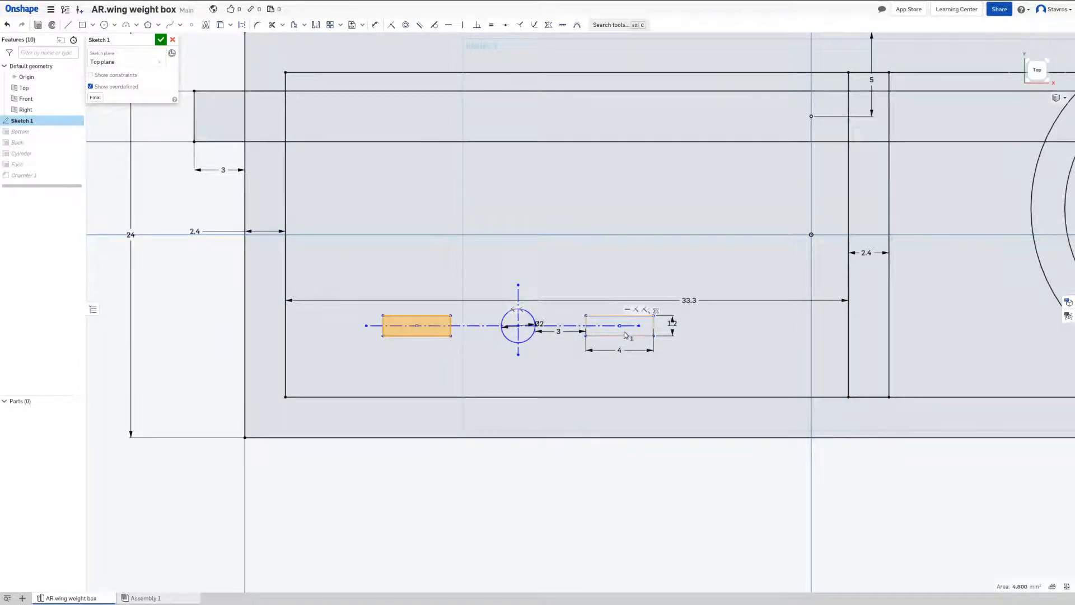
click(626, 334)
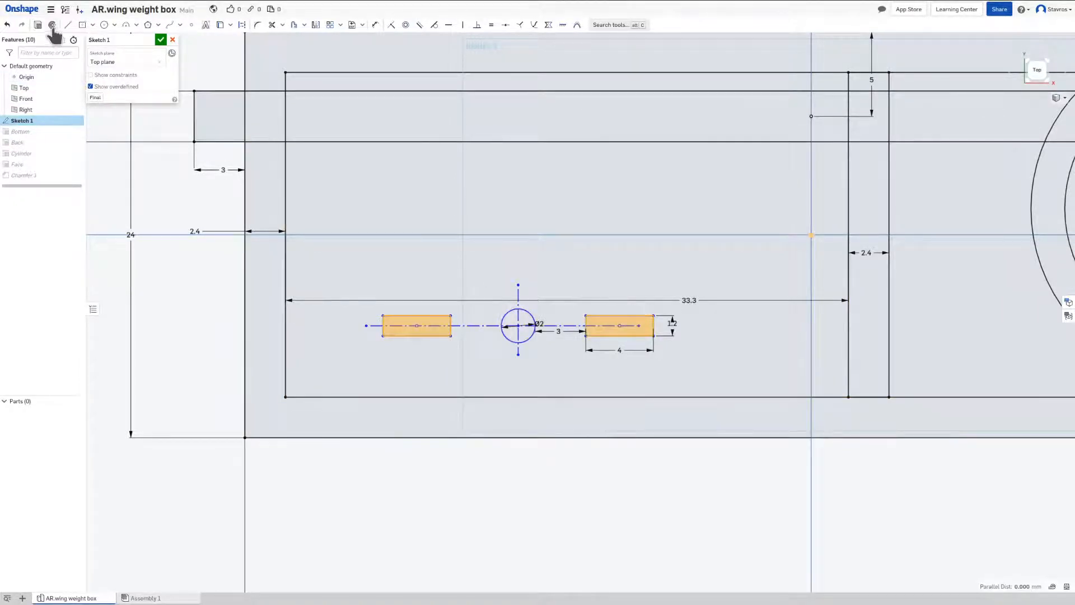
click(38, 25)
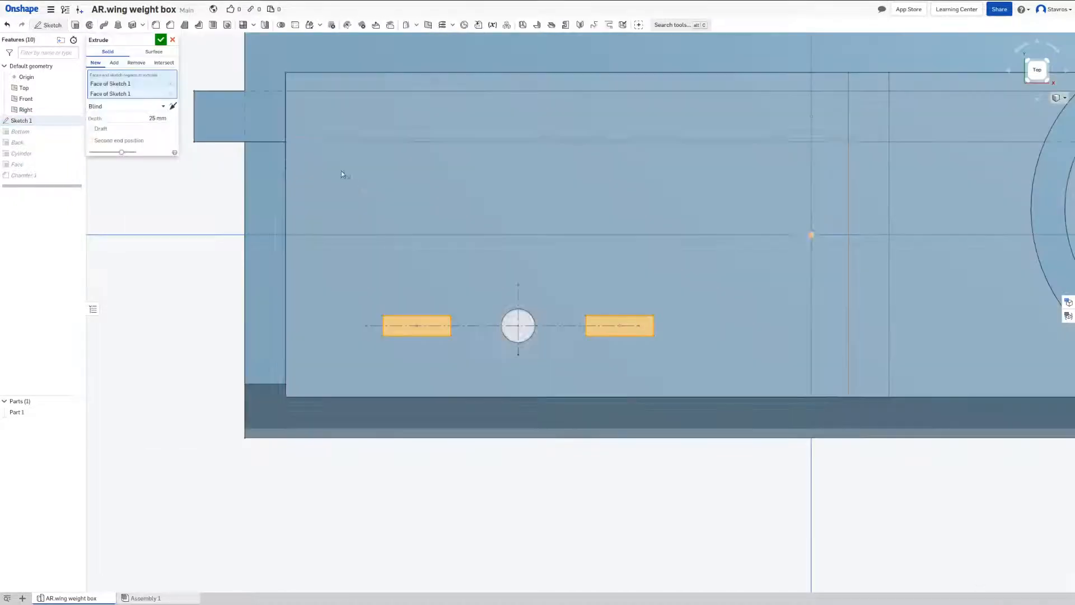
right_drag(455, 227, 455, 219)
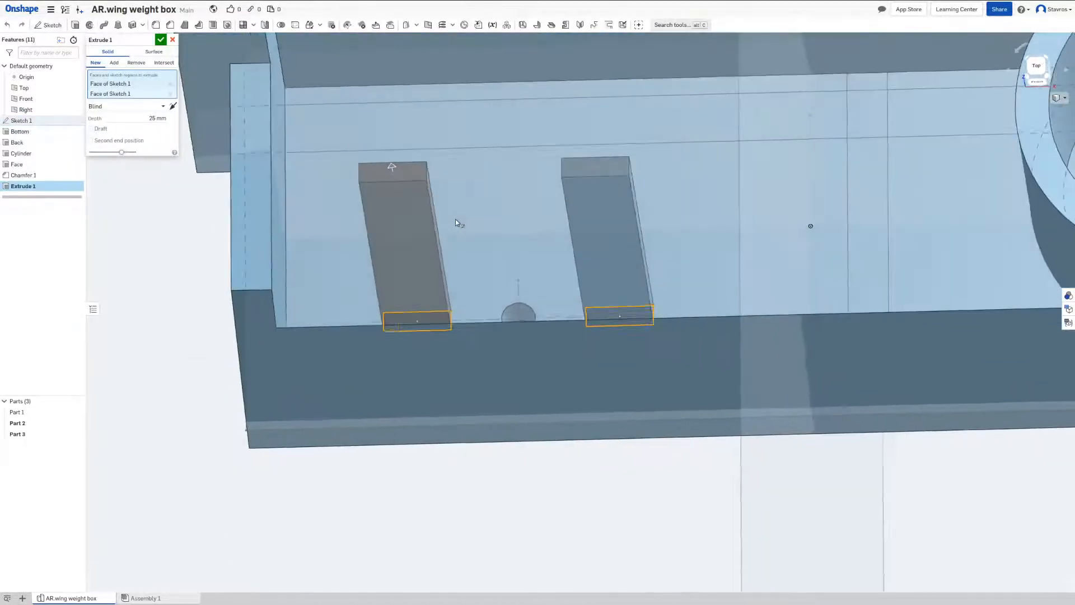
click(138, 117)
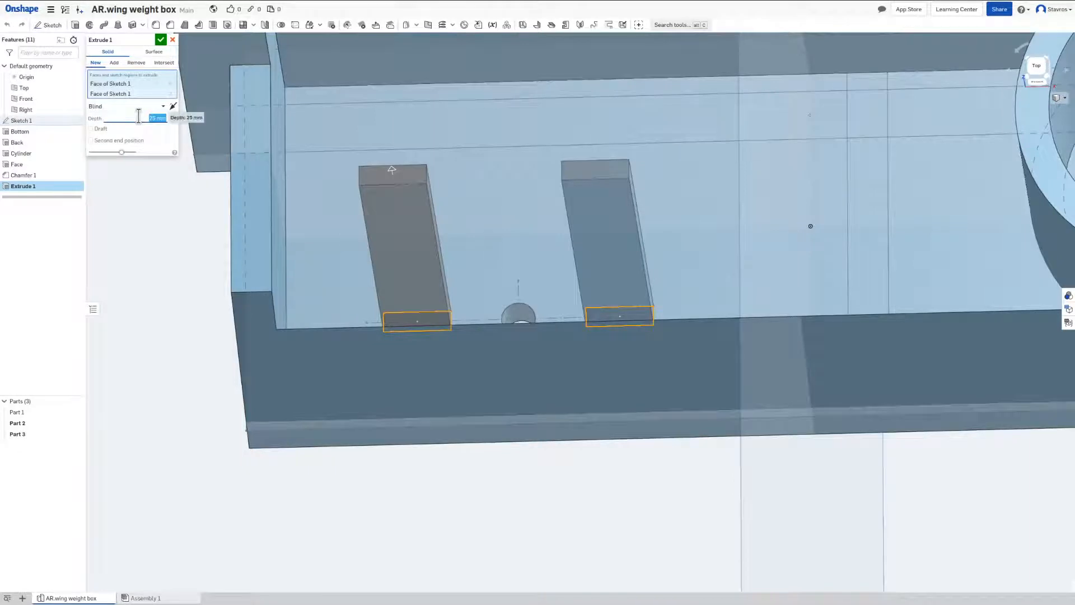
text(2)
key(Tab)
right_drag(522, 222, 518, 252)
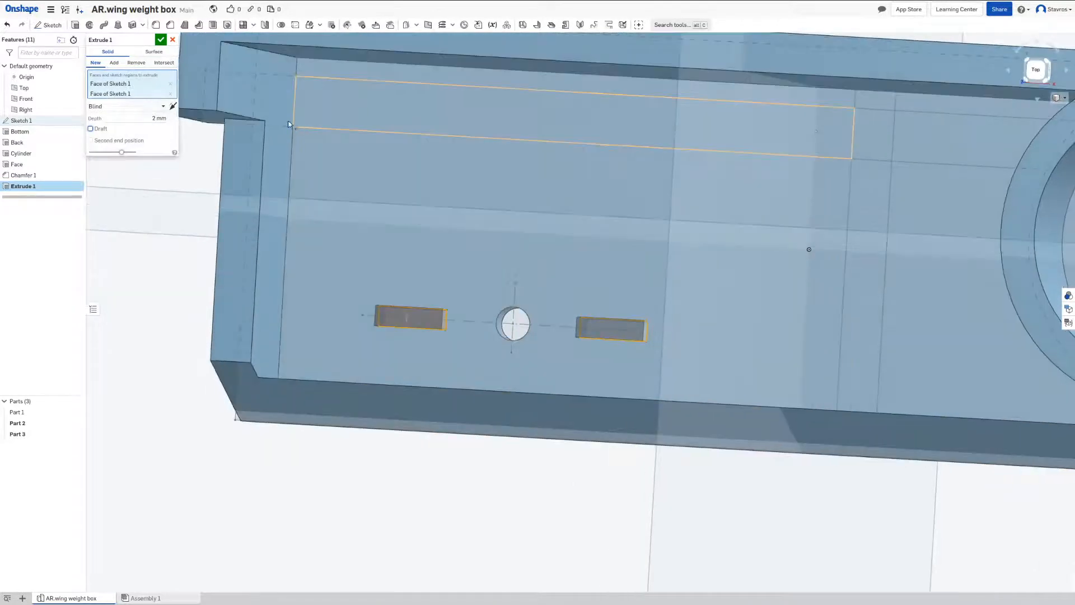
click(114, 62)
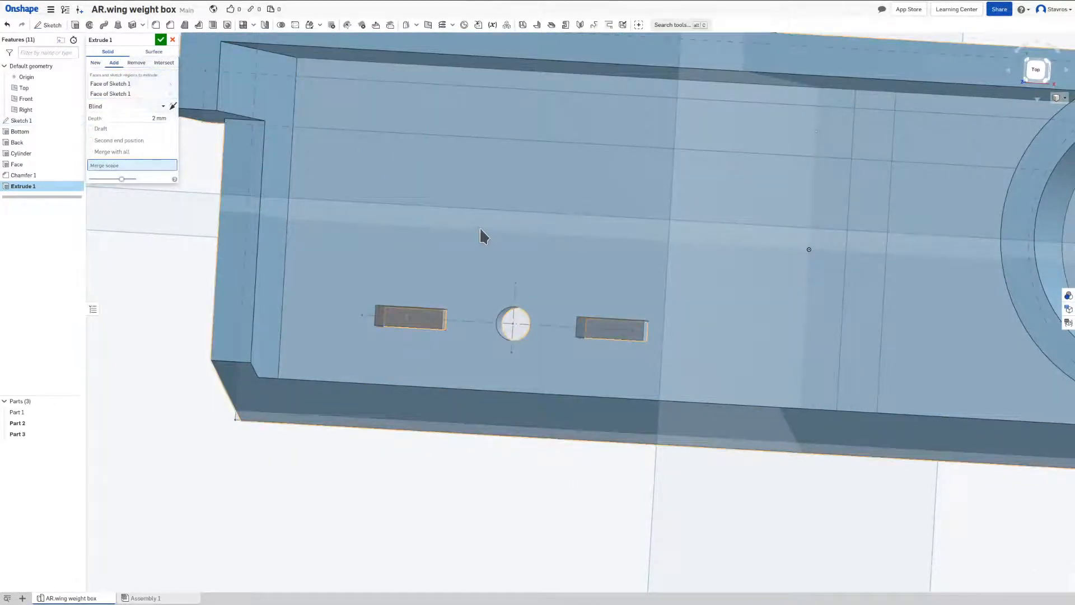
click(515, 269)
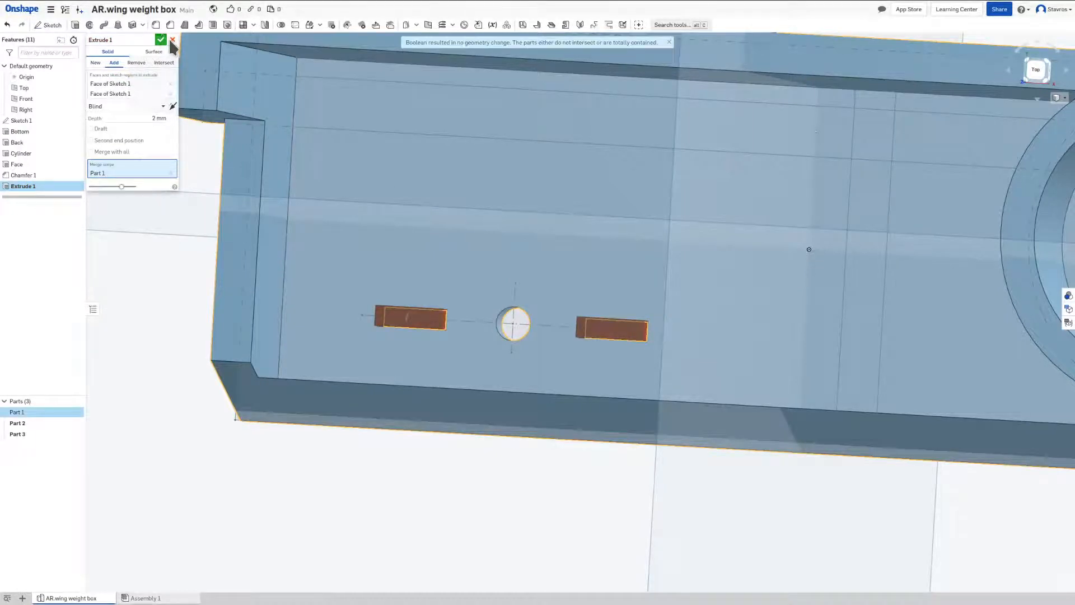
key(Escape)
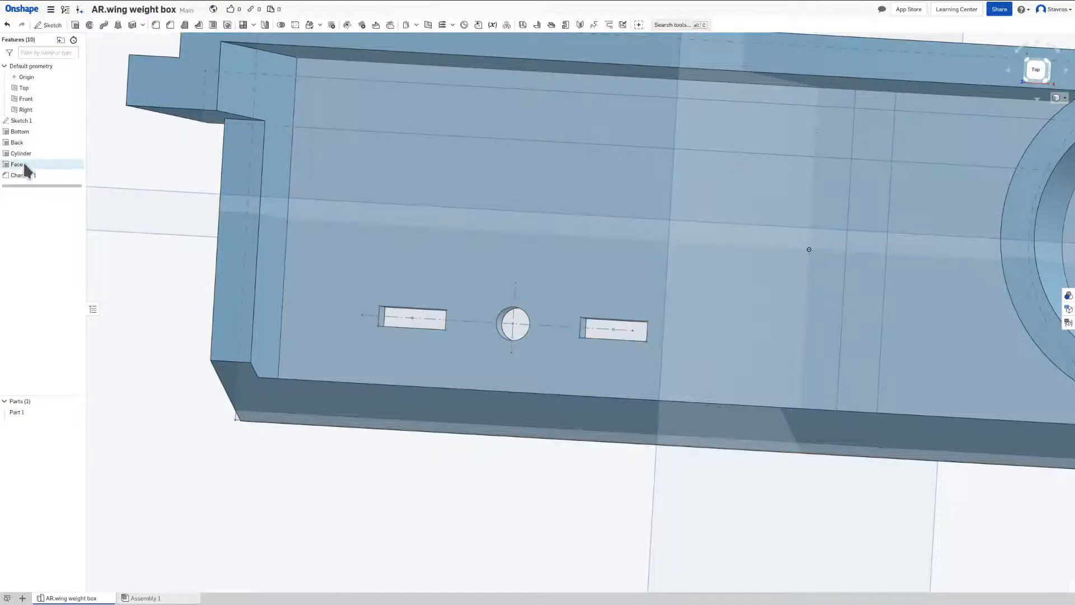
Step: Edit the Bottom extrusion to include both small rectangles in its profile, filling their openings
click(22, 132)
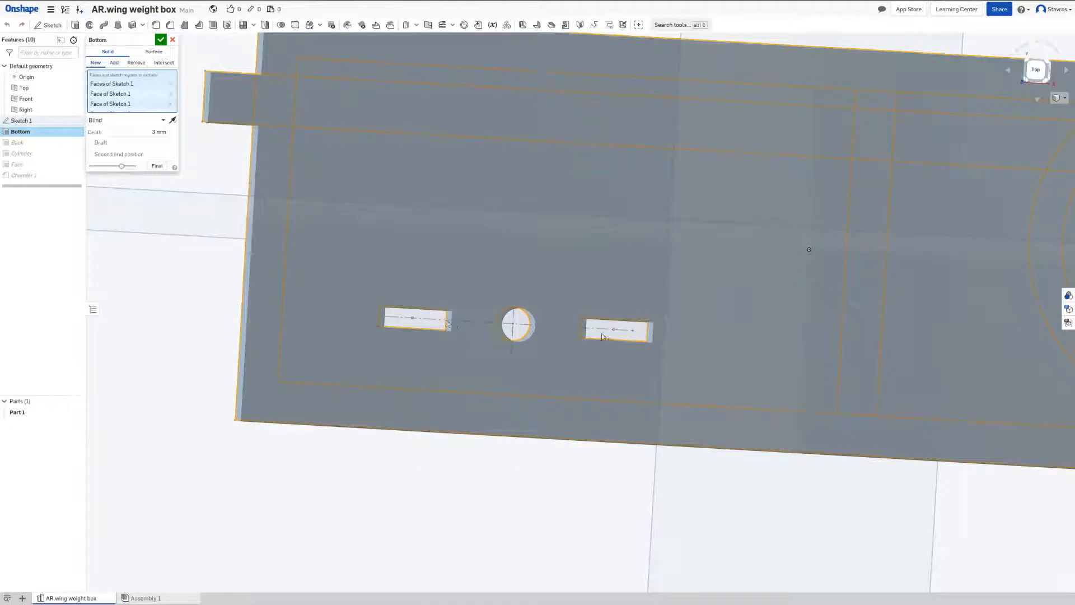
click(603, 336)
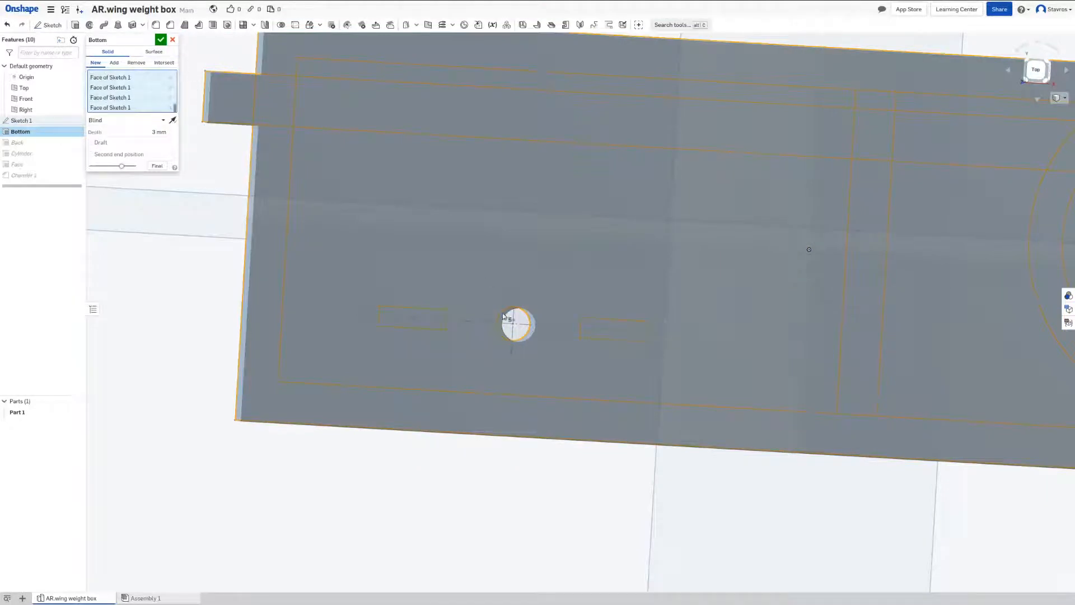
click(161, 39)
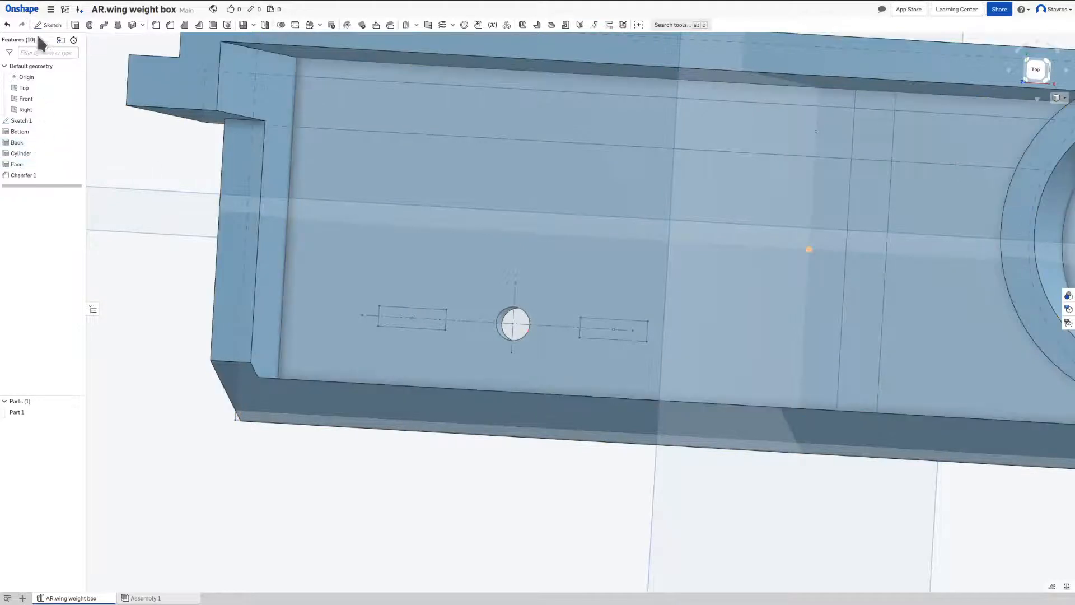
Step: Extrude the two small rectangles of Sketch 1 by 2 mm as an Add operation merged with Part 1
double_click(42, 120)
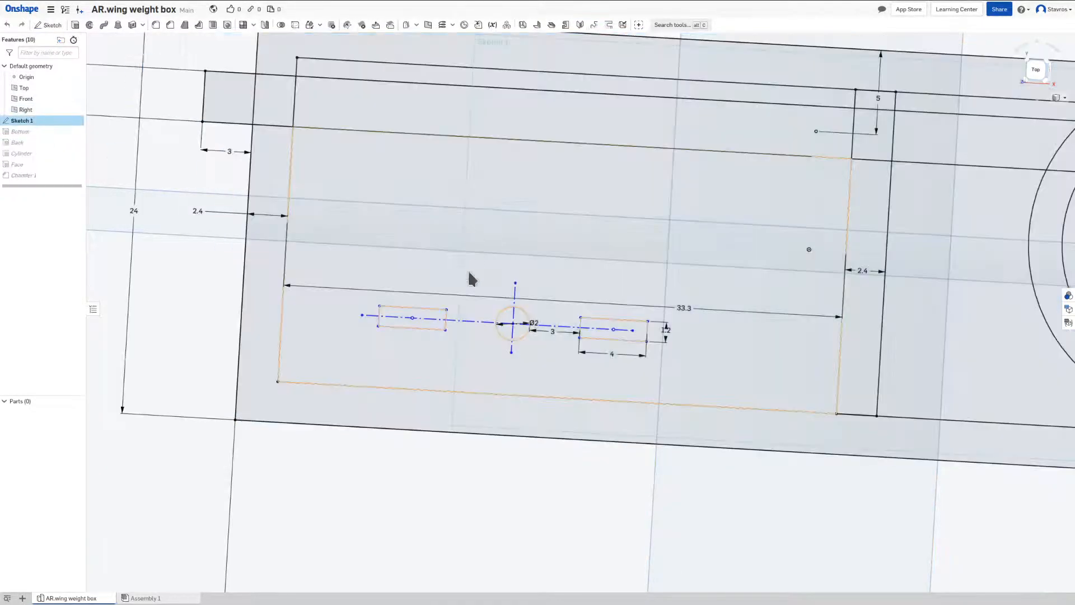
click(427, 323)
click(427, 324)
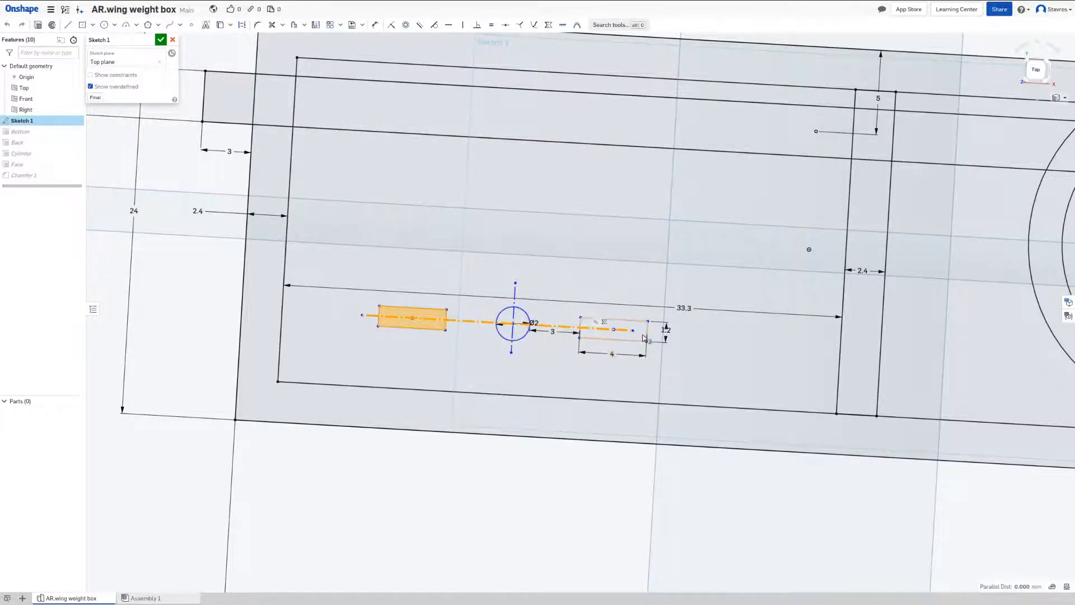
click(631, 339)
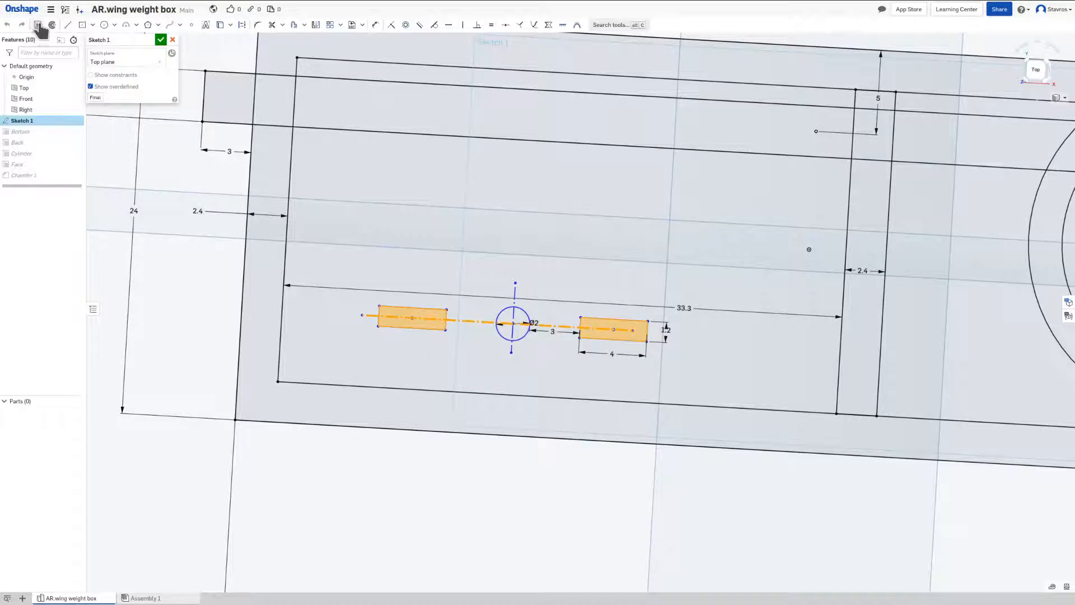
key(shift+e)
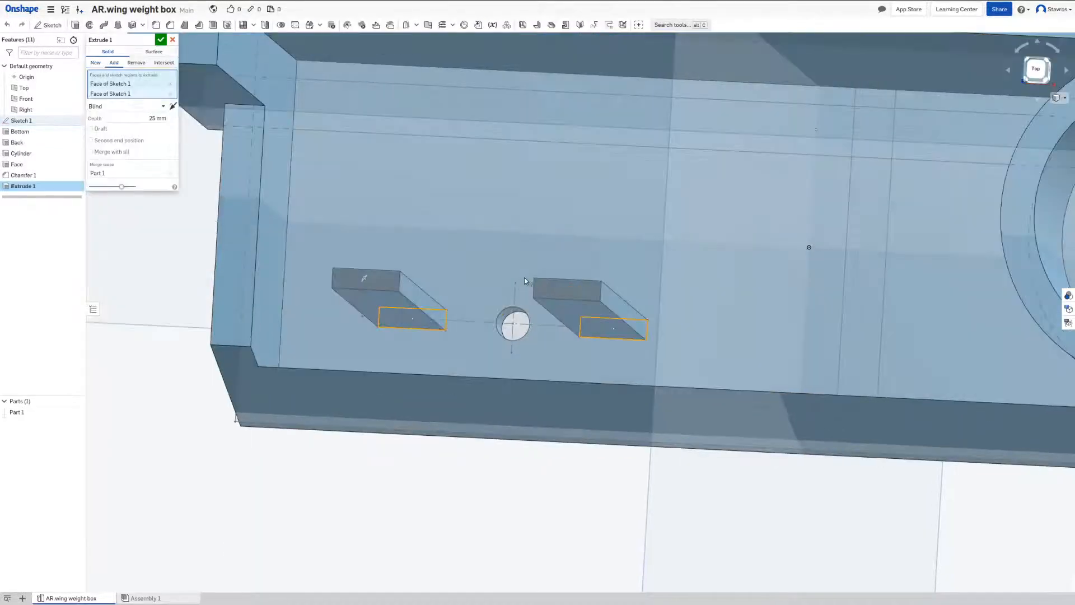
click(138, 118)
text(w)
key(Tab)
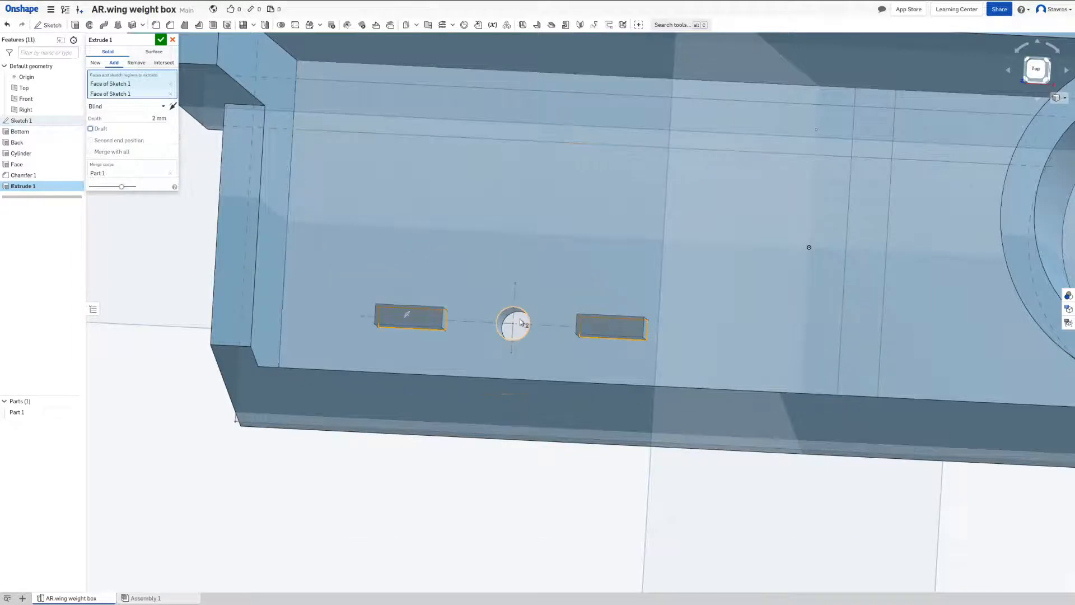
right_drag(521, 316, 523, 341)
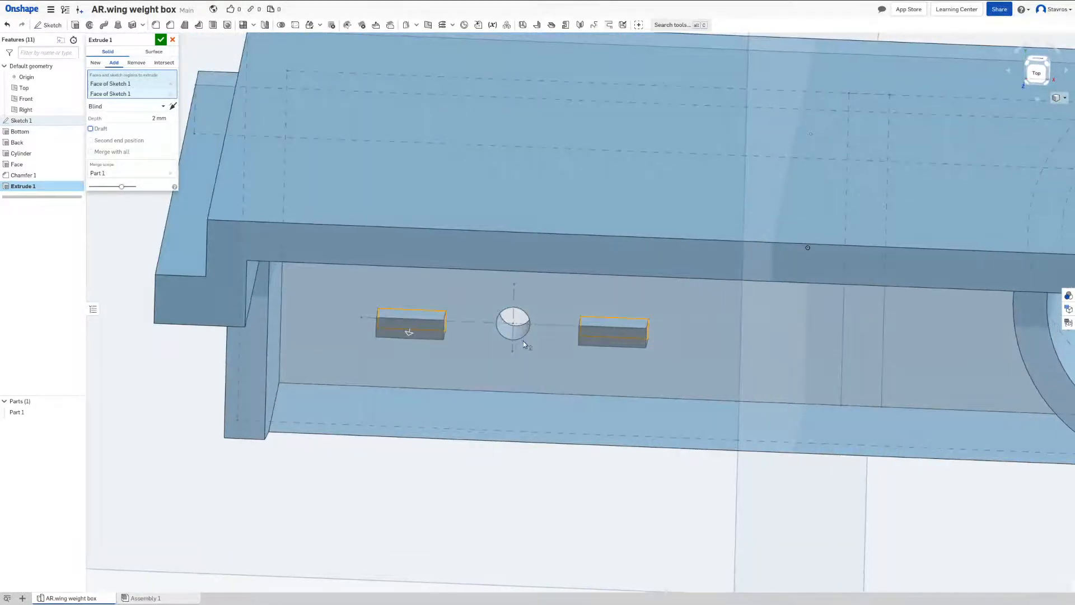
mouse_move(566, 305)
right_down()
mouse_move(567, 268)
mouse_move(510, 301)
right_up()
key(n)
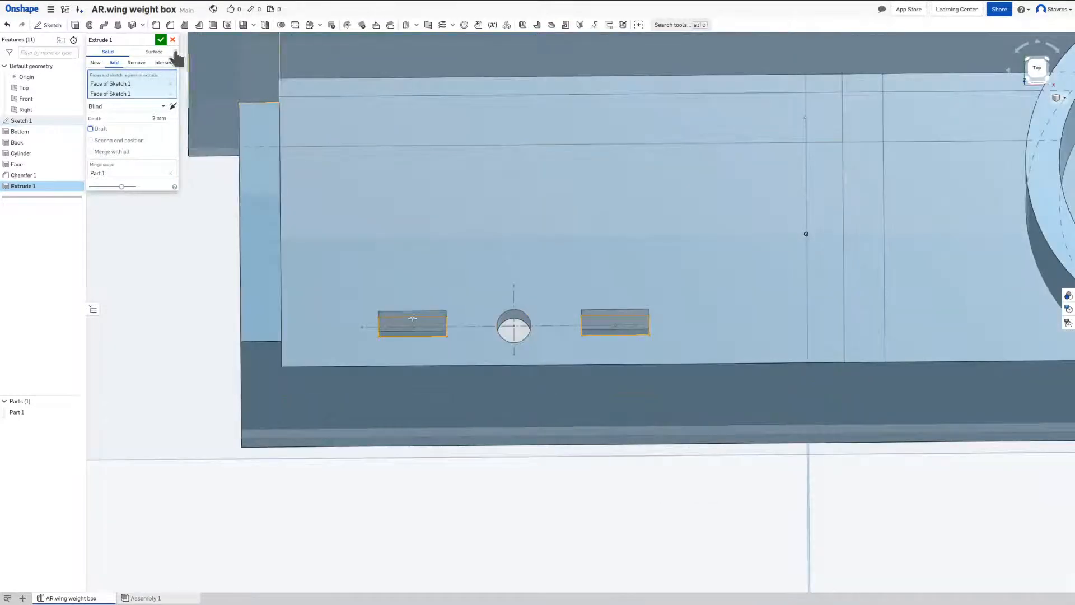
click(162, 42)
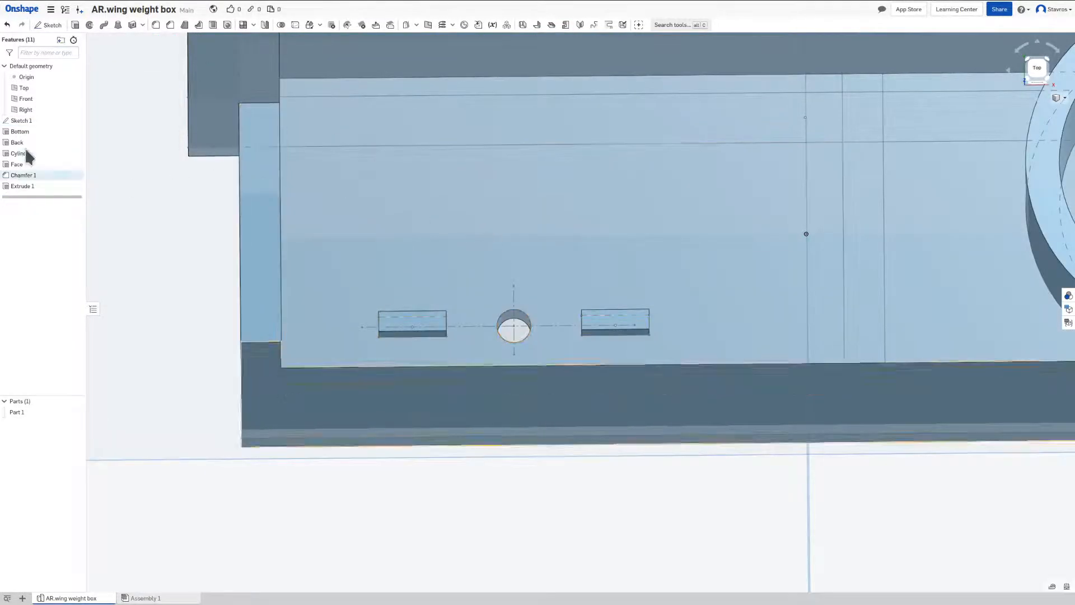
Step: In Sketch 1, dimension the circle's vertical centerline 17 mm from the compartment's left inner wall
double_click(23, 121)
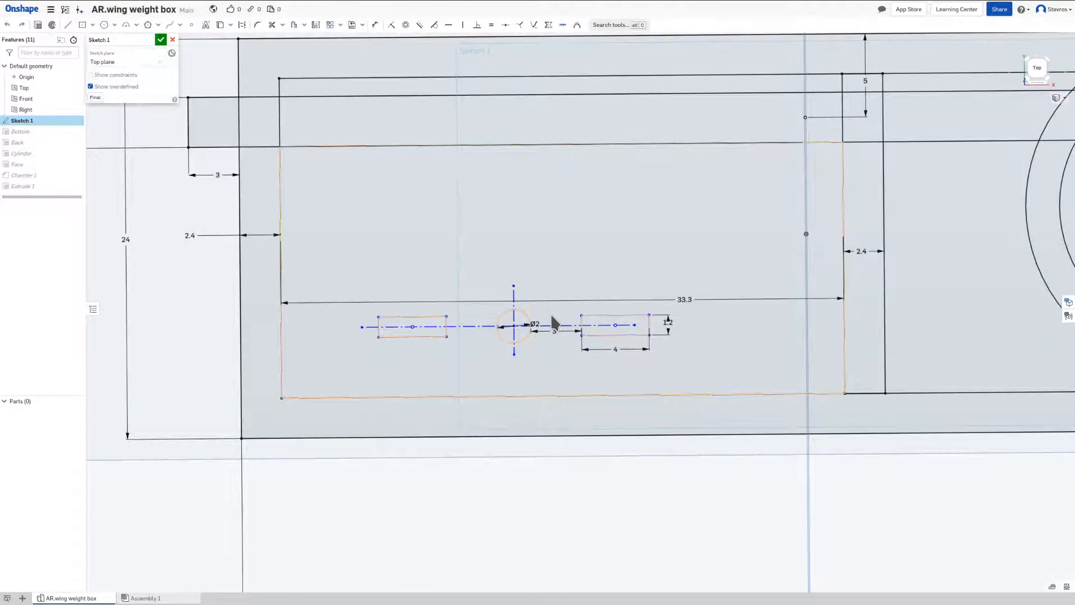
scroll(542, 331, up, 3)
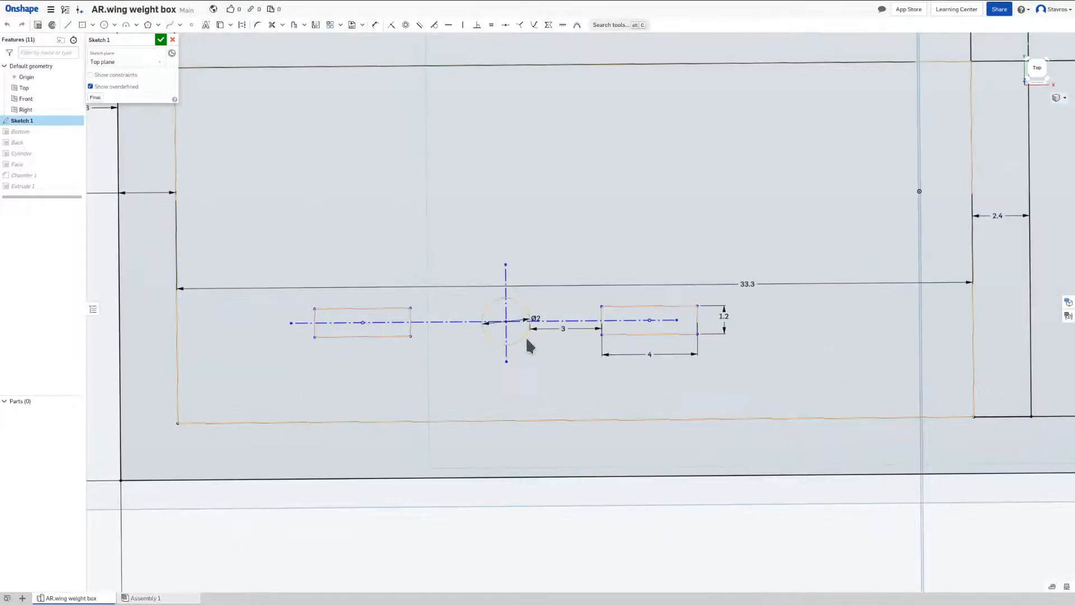
click(507, 311)
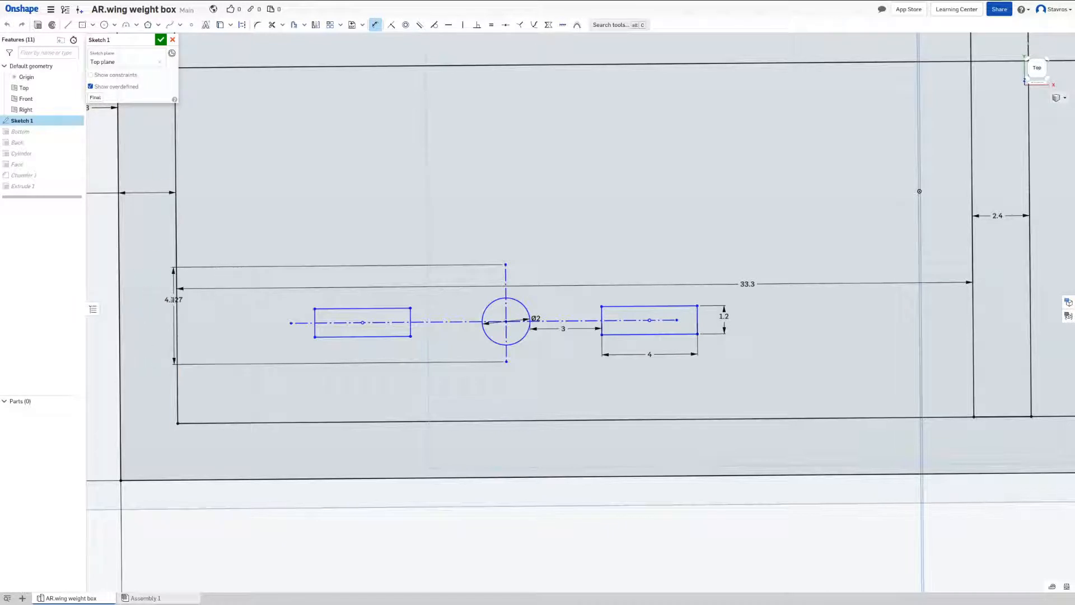
click(177, 302)
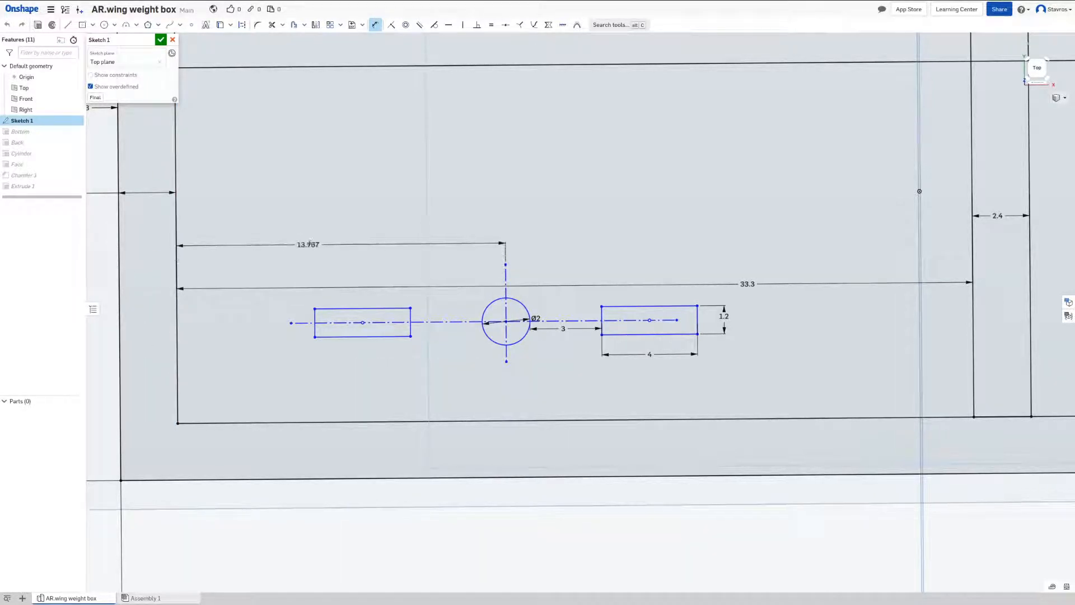
click(310, 243)
text(1)
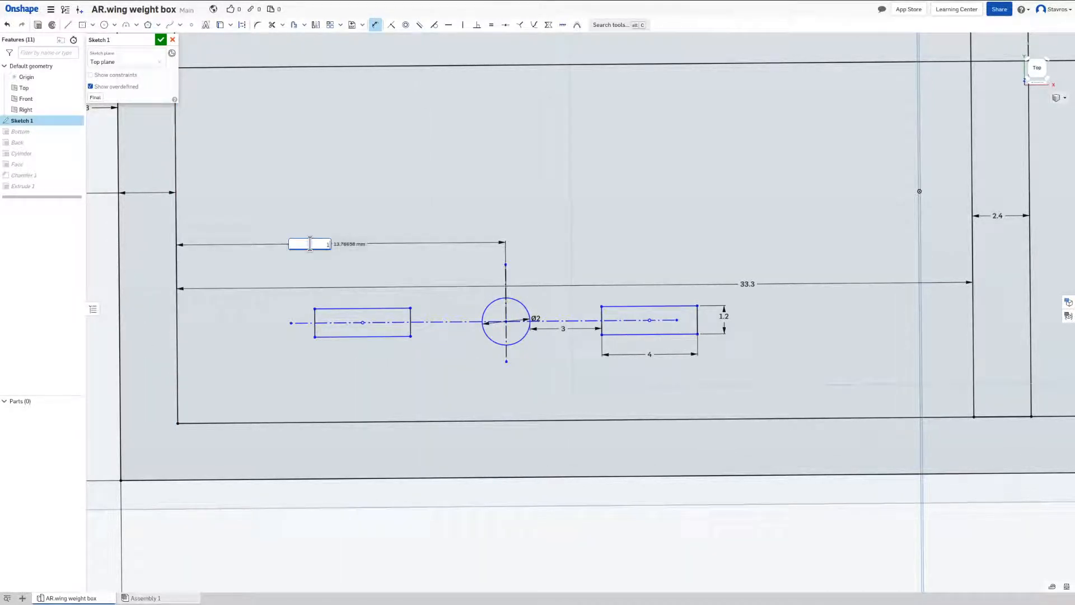
text(7)
key(Return)
key(Escape)
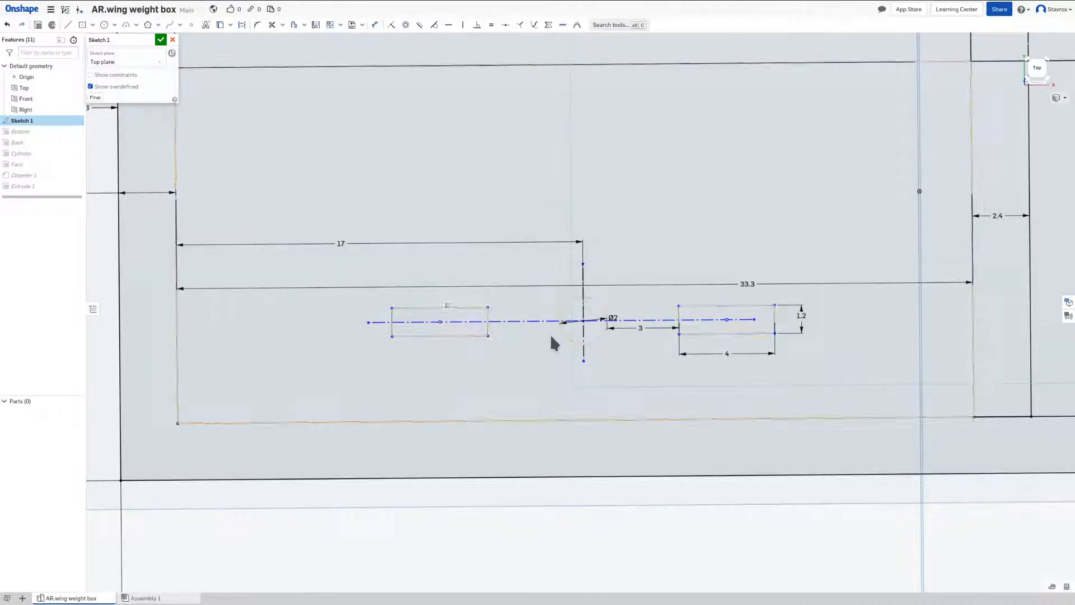
Step: Dimension the circle's center 10 mm from the compartment's lower inner wall and finish editing Sketch 1
scroll(552, 343, down, 5)
scroll(621, 331, up, 2)
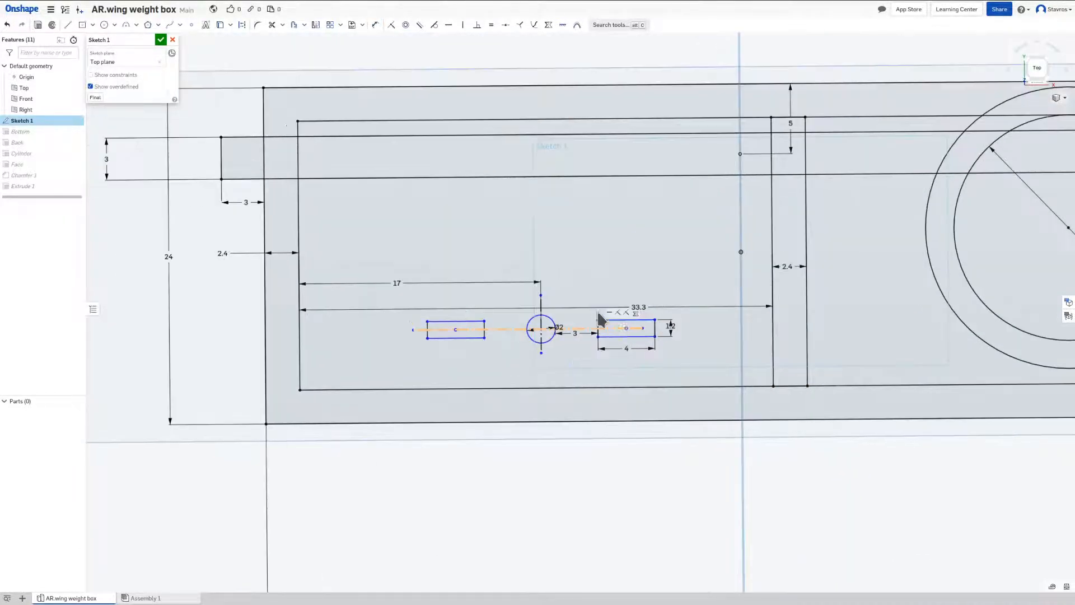
key(u)
click(541, 330)
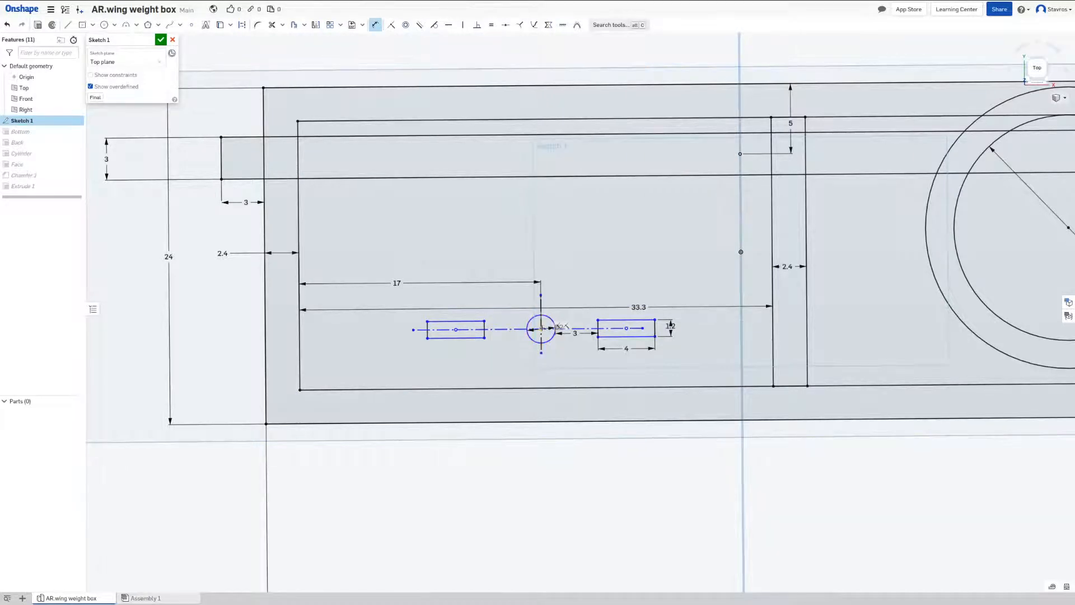
click(543, 386)
click(583, 369)
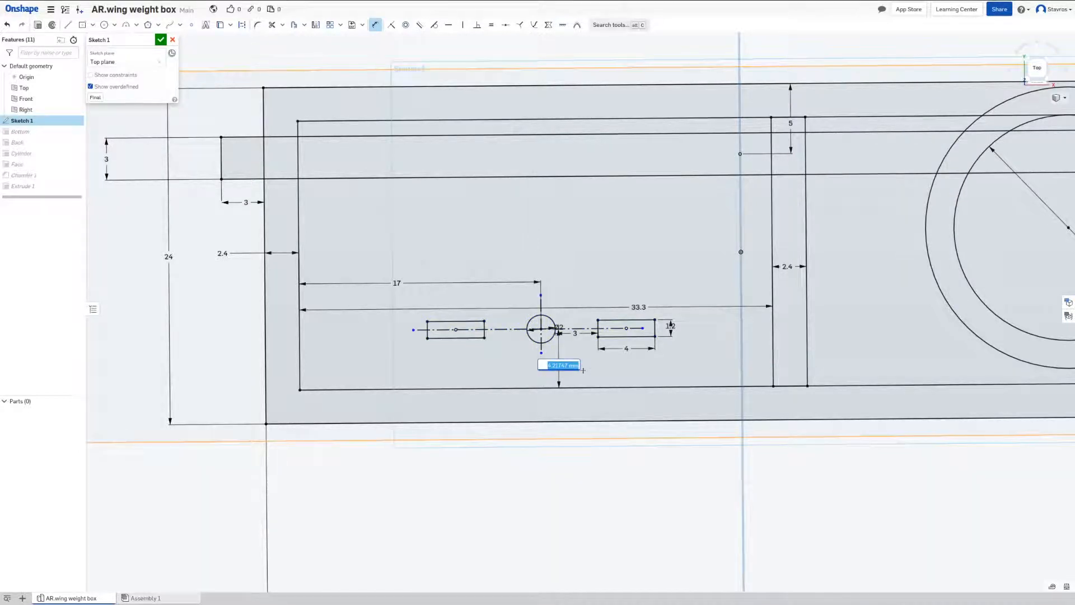
key(BackSpace)
text(810)
key(Return)
key(Escape)
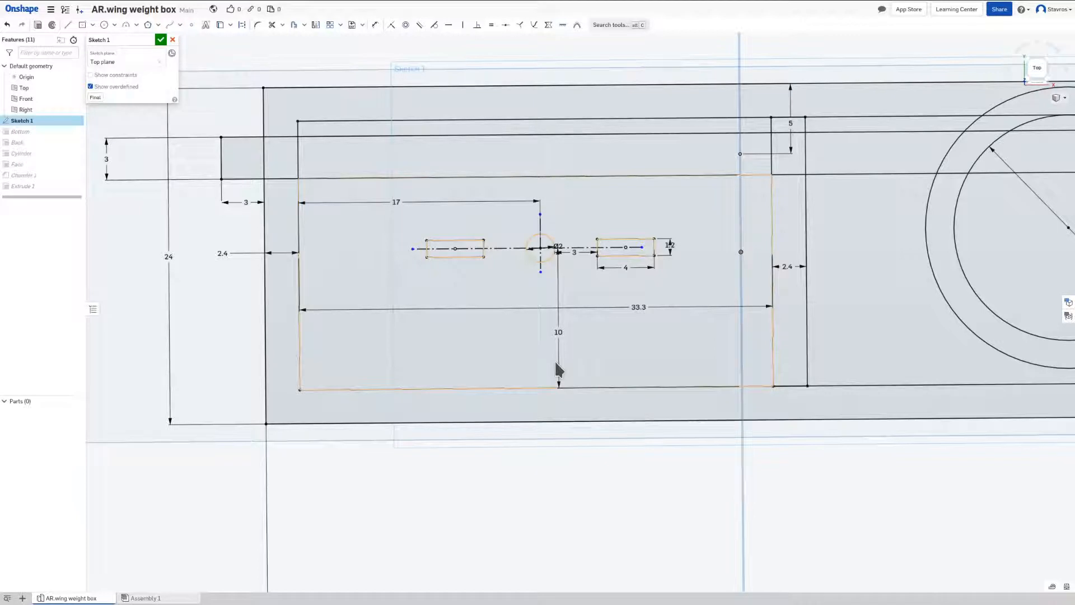
click(521, 575)
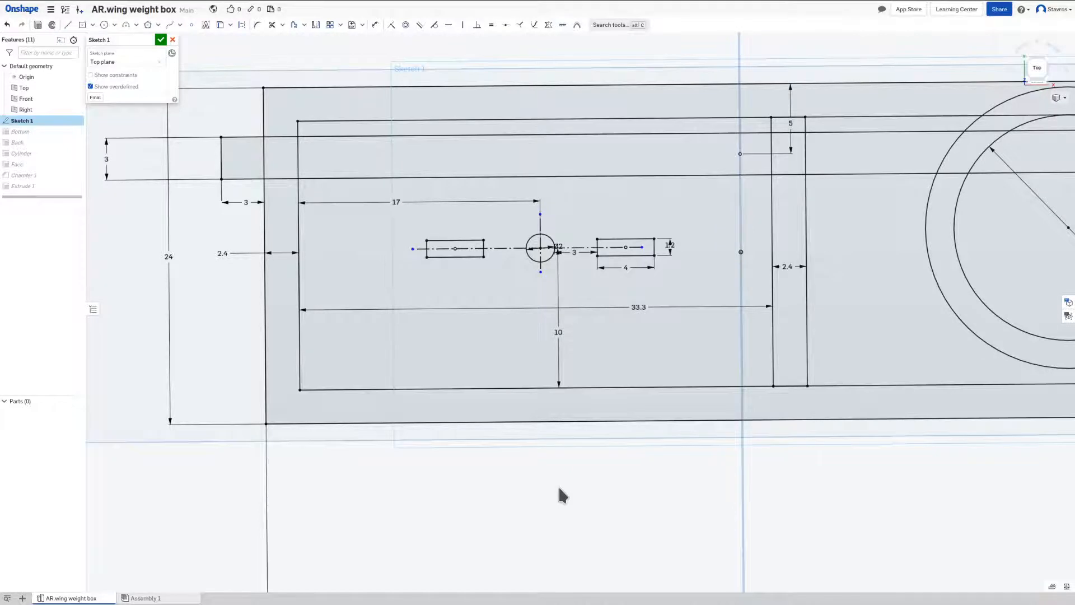
scroll(559, 486, down, 5)
click(161, 40)
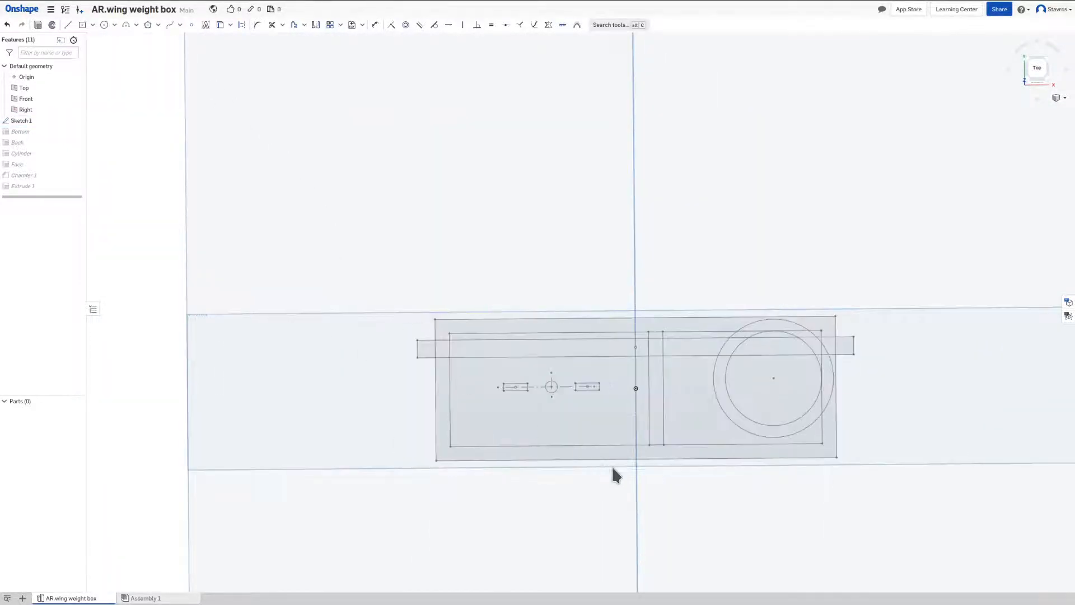
key(shift+5)
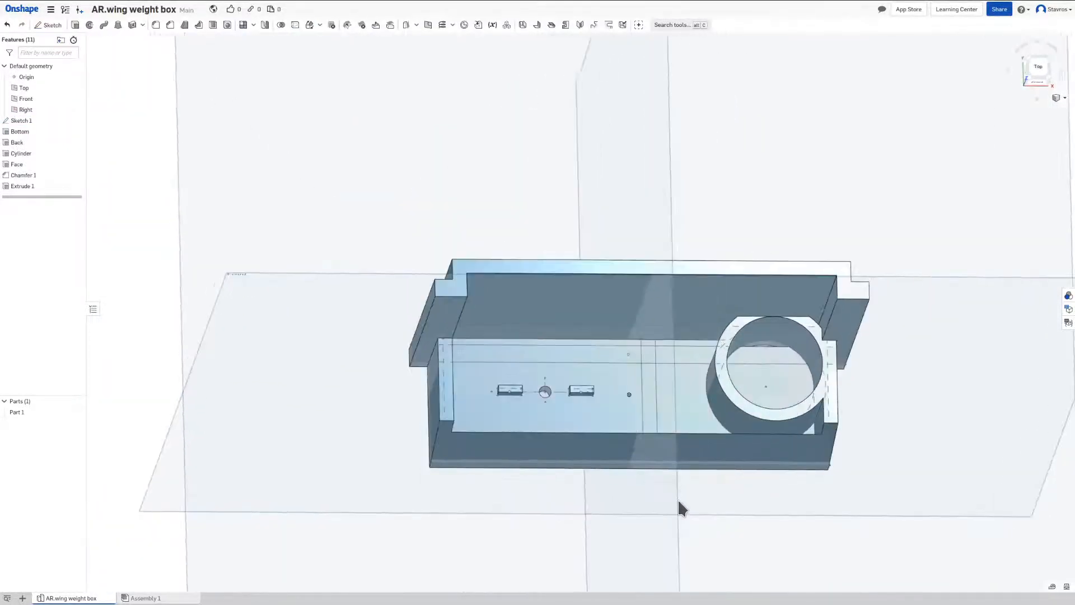
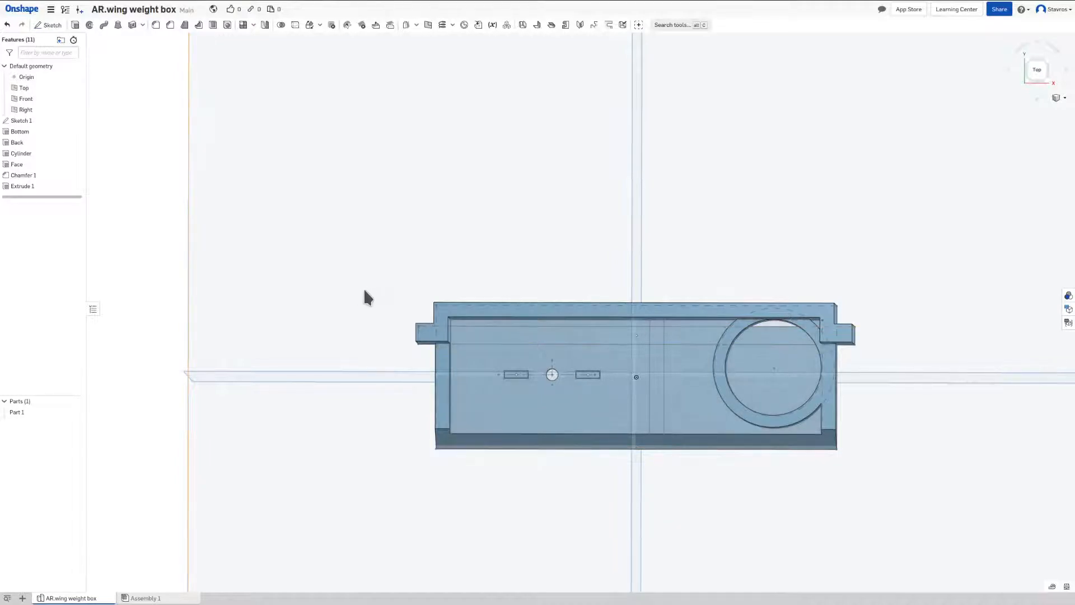
Step: Edit the Bottom extrusion to add the crescent-shaped sketch region beneath the cylinder, closing the gap in the floor
click(45, 132)
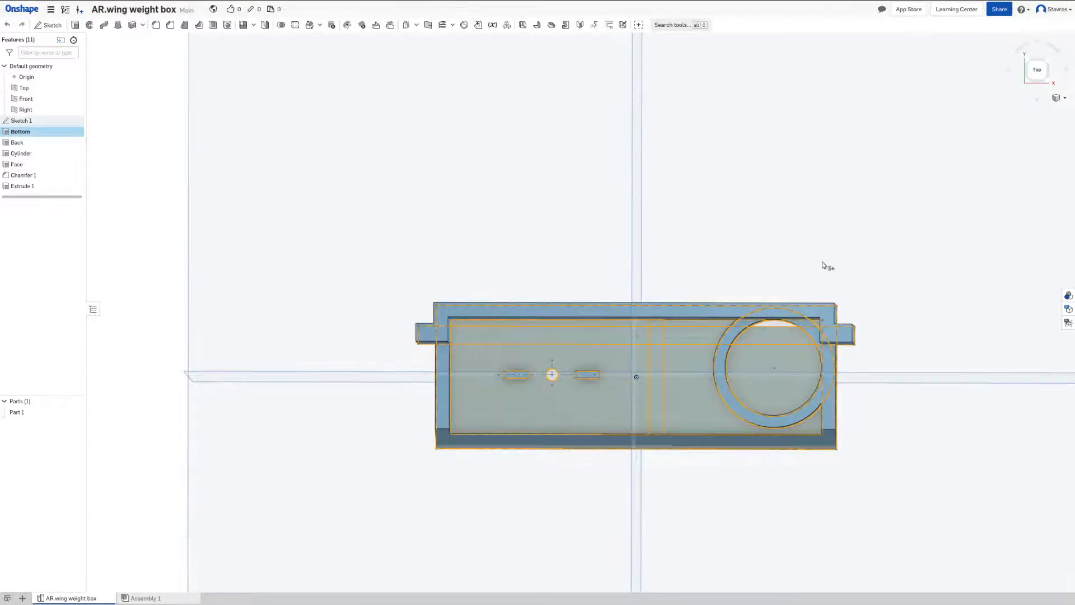
right_drag(825, 263, 770, 457)
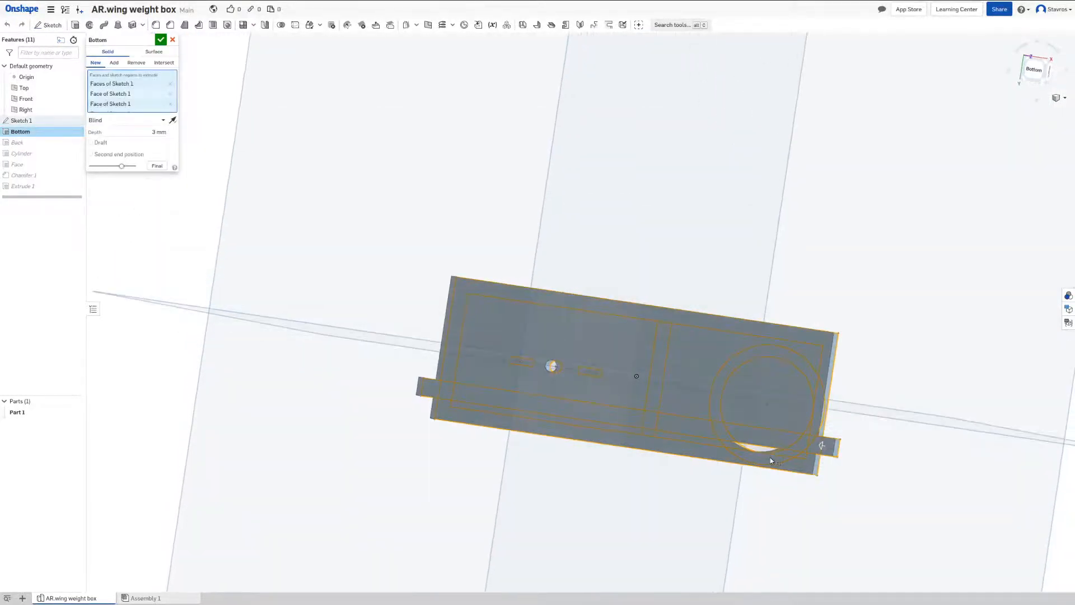
scroll(770, 457, up, 3)
click(754, 446)
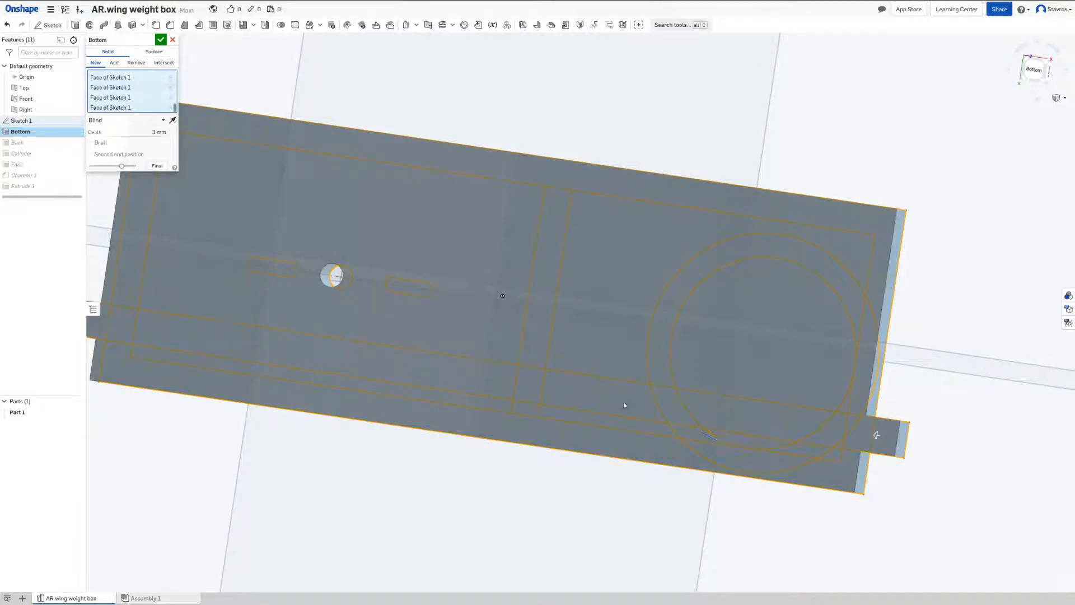
click(160, 40)
Step: Start a new sketch on the box's flat outer back face and view it straight on
right_drag(461, 295, 576, 195)
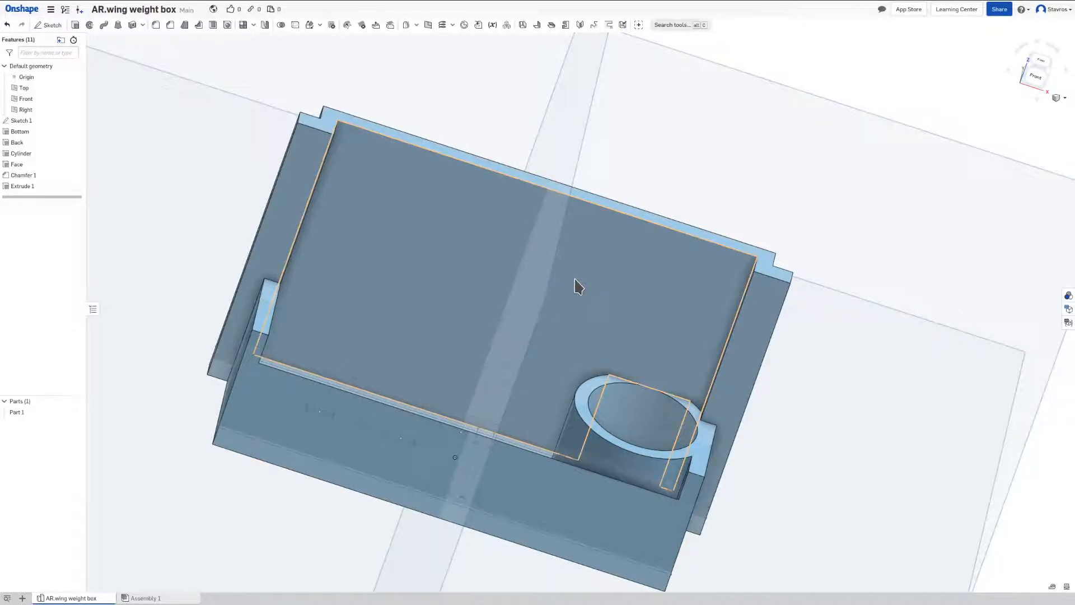
right_drag(547, 297, 360, 249)
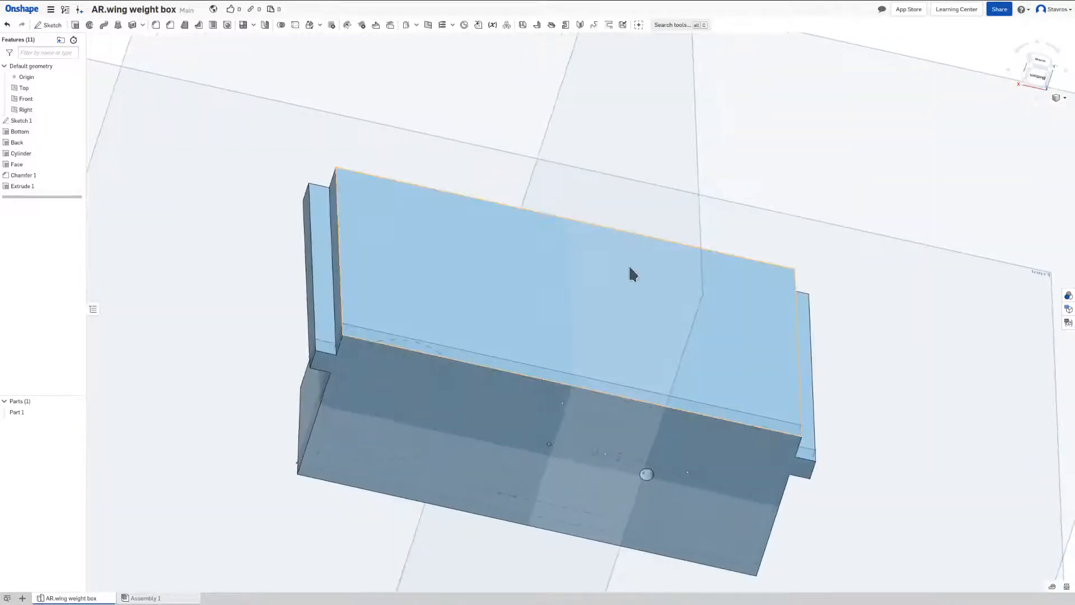
right_drag(630, 267, 619, 294)
click(48, 25)
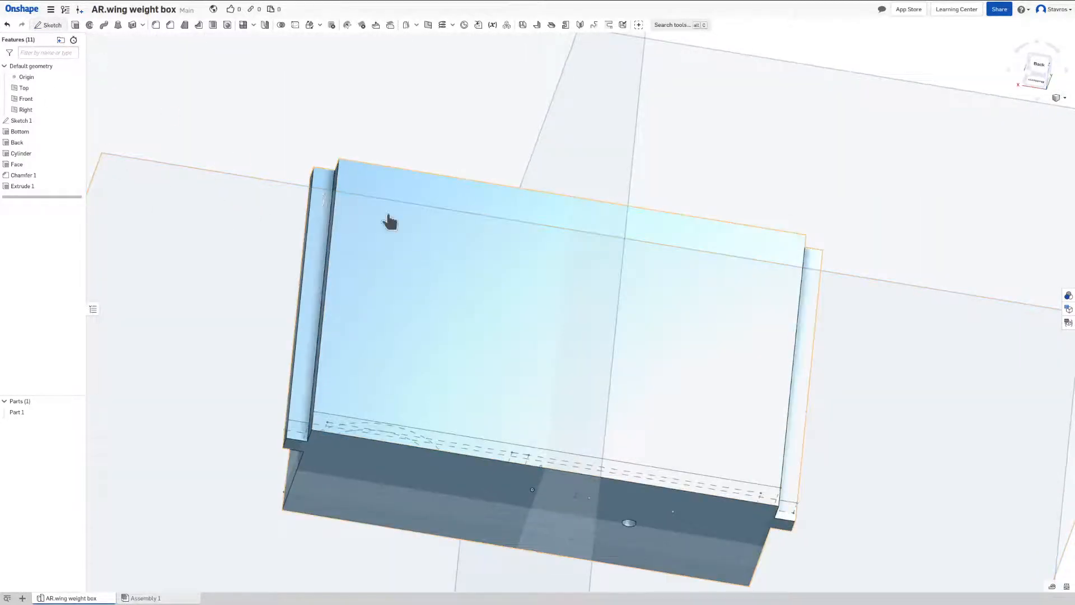
click(548, 268)
right_drag(614, 199, 614, 215)
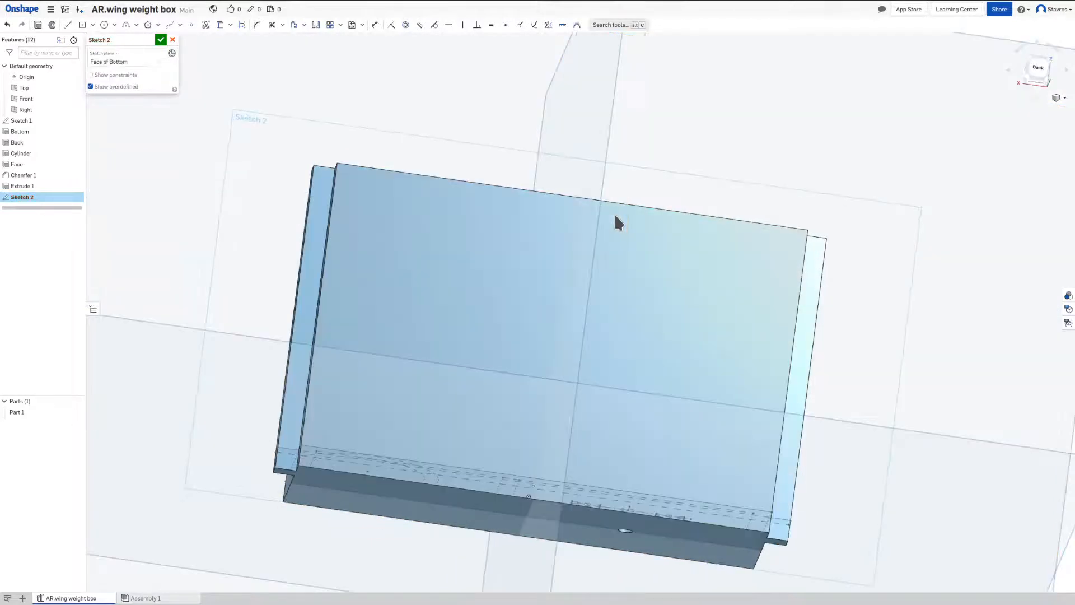
click(1034, 68)
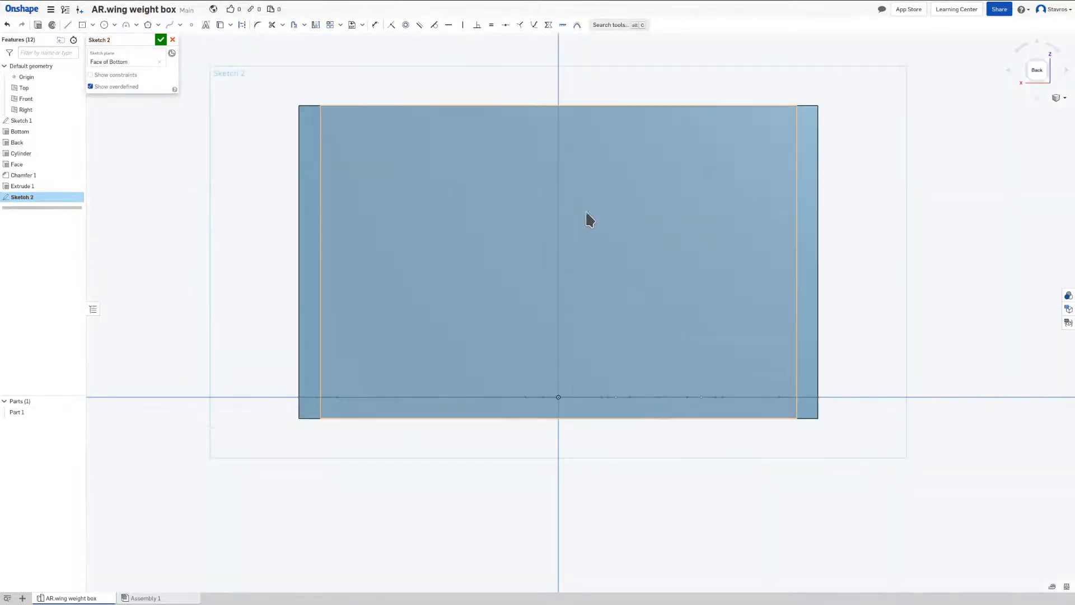
Step: Draw a center-point rectangle on the back face's vertical centerline, centered about 28.8 mm above the lower edge
click(83, 25)
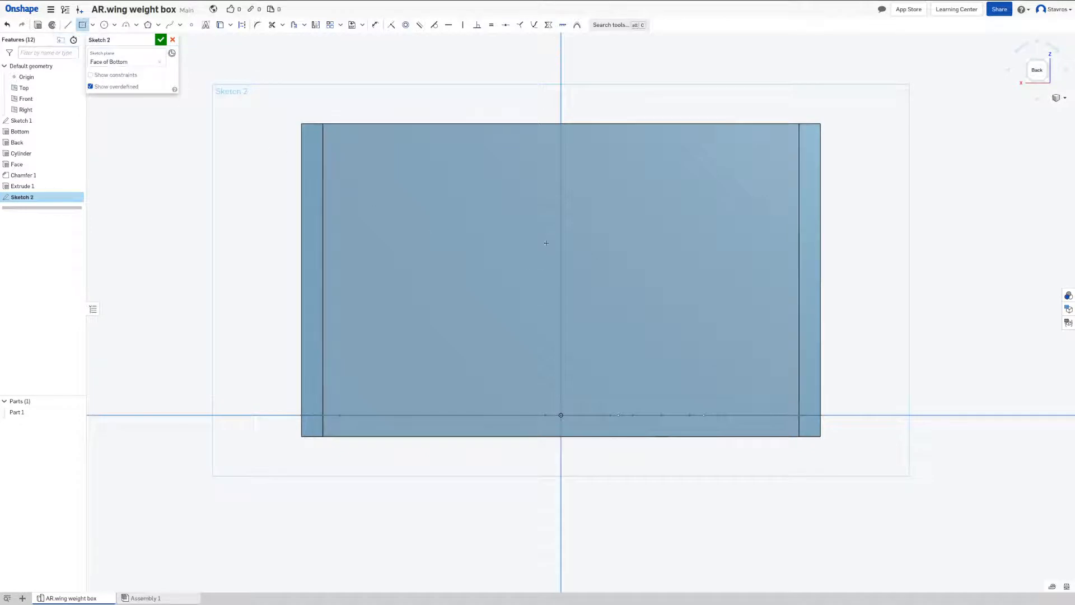
click(561, 232)
click(610, 280)
key(Escape)
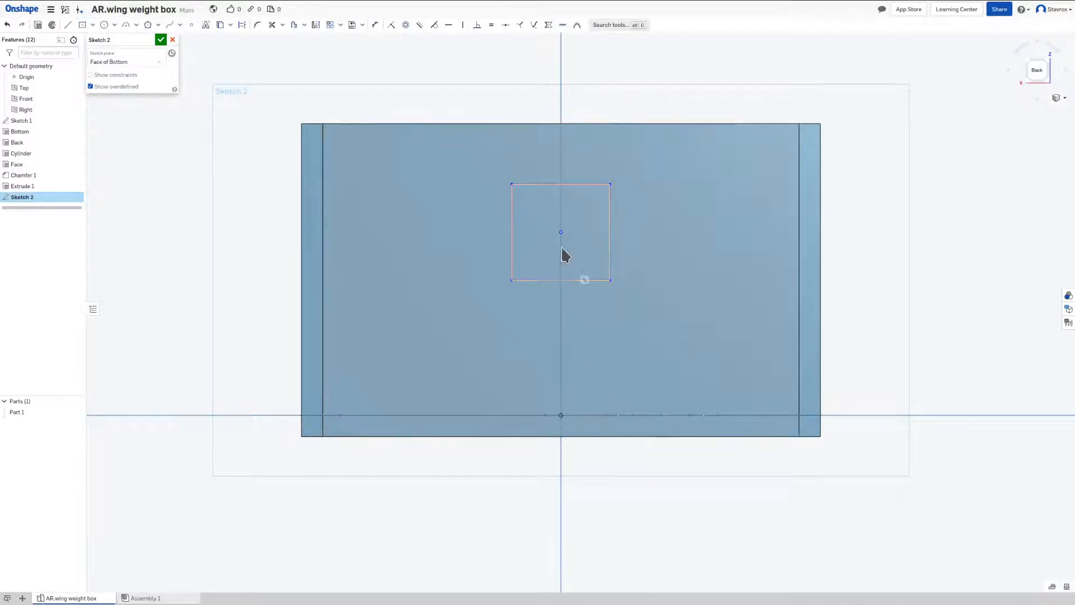
Step: Dimension the rectangle's center point 13 mm above the back face's lower edge
key(d)
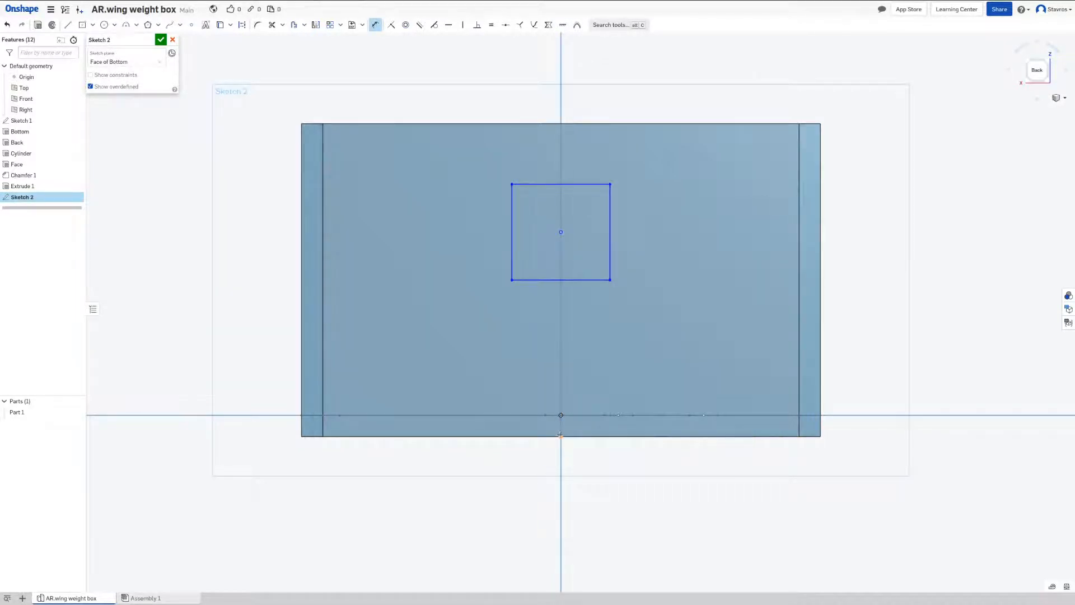
click(562, 436)
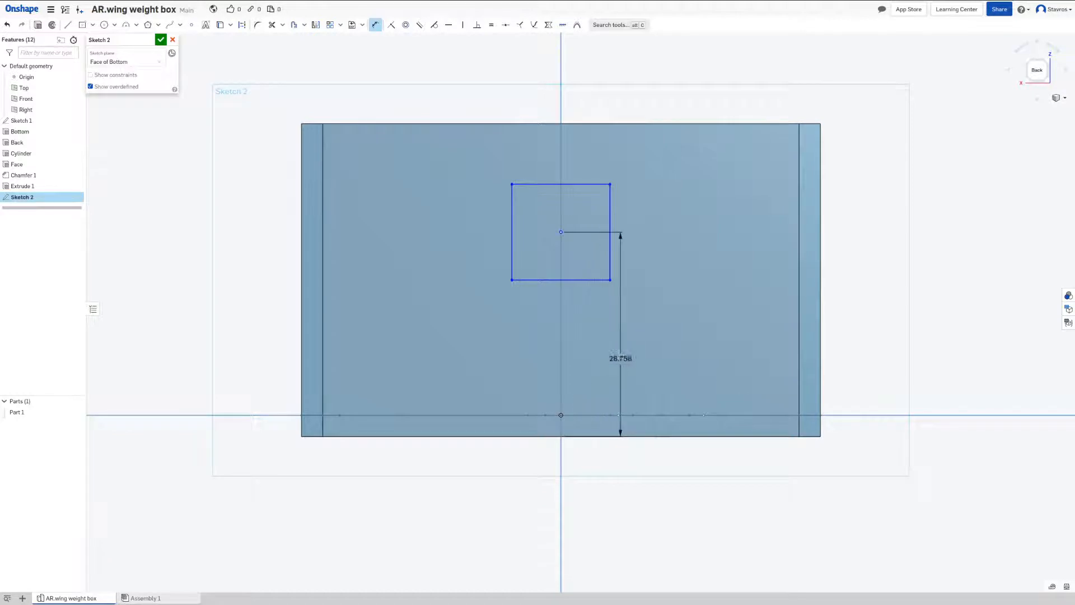
text(13)
key(Return)
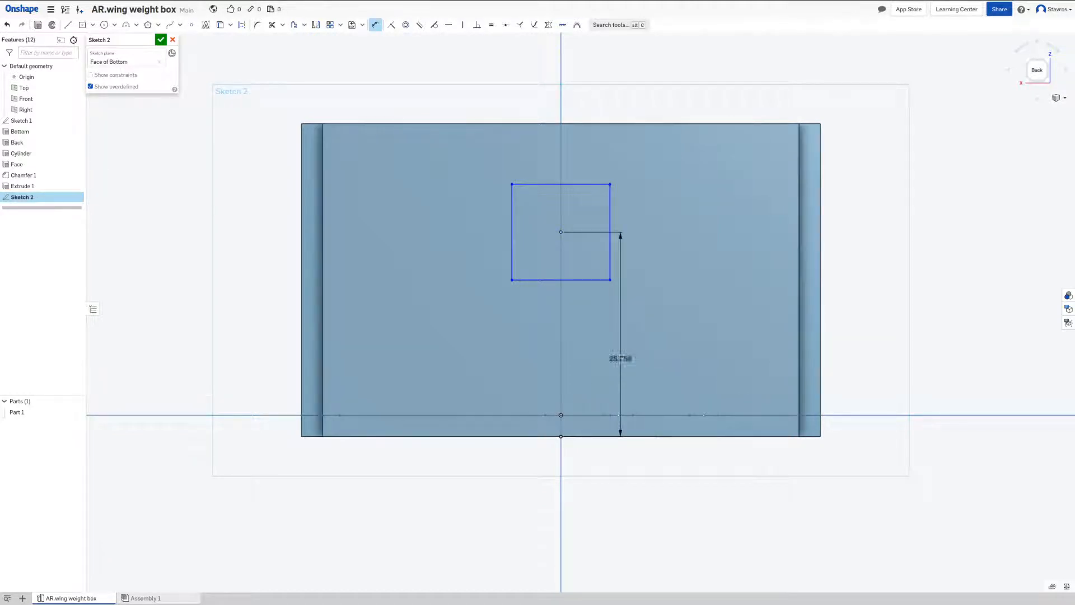
key(Escape)
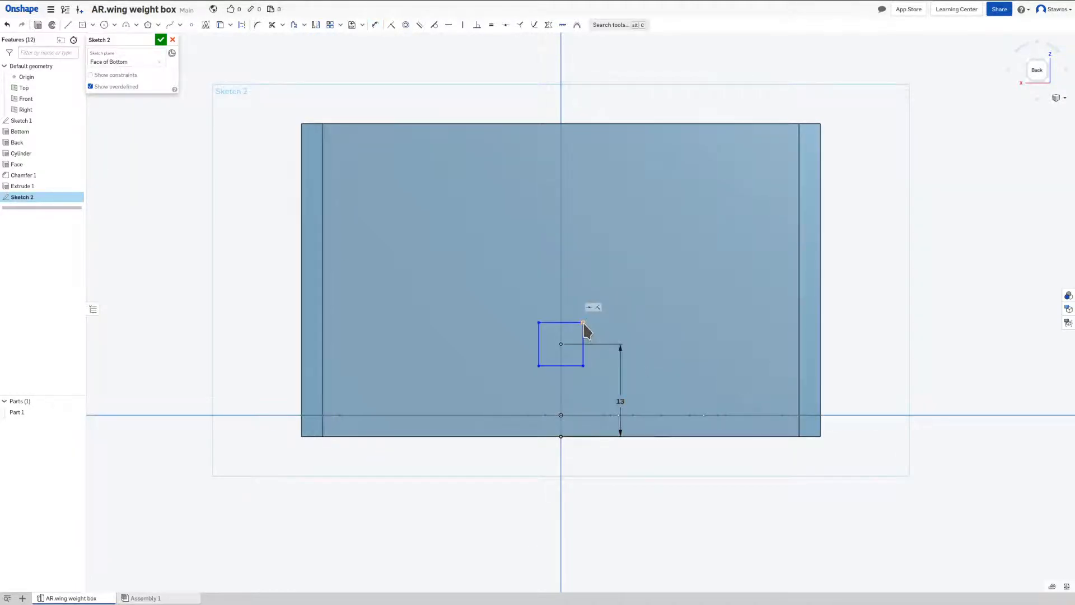
Step: Dimension the rectangle's width as 38 mm
key(u)
click(568, 366)
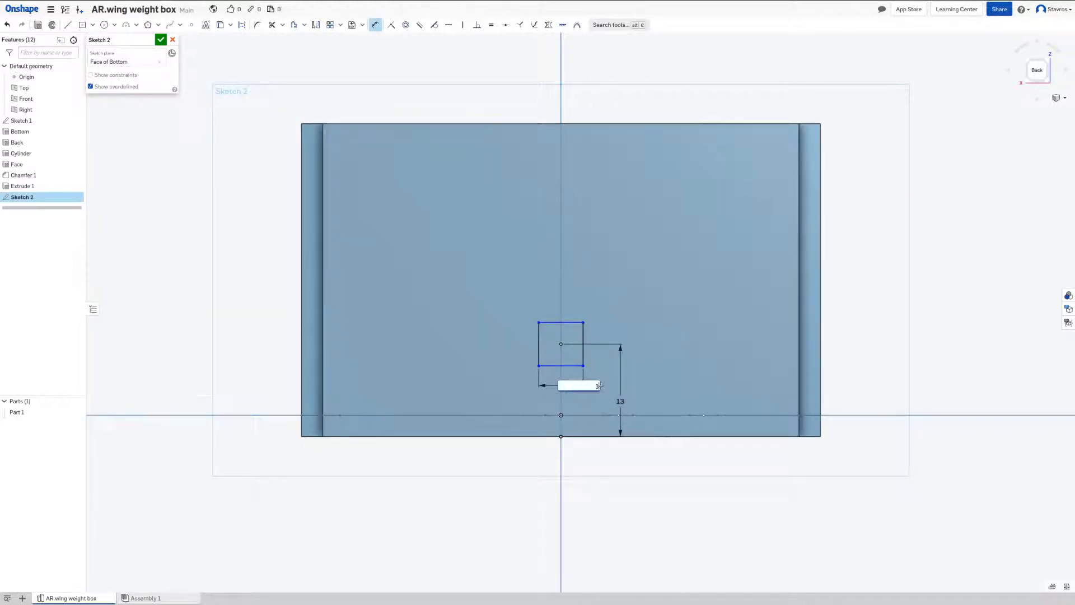
text(38)
key(Return)
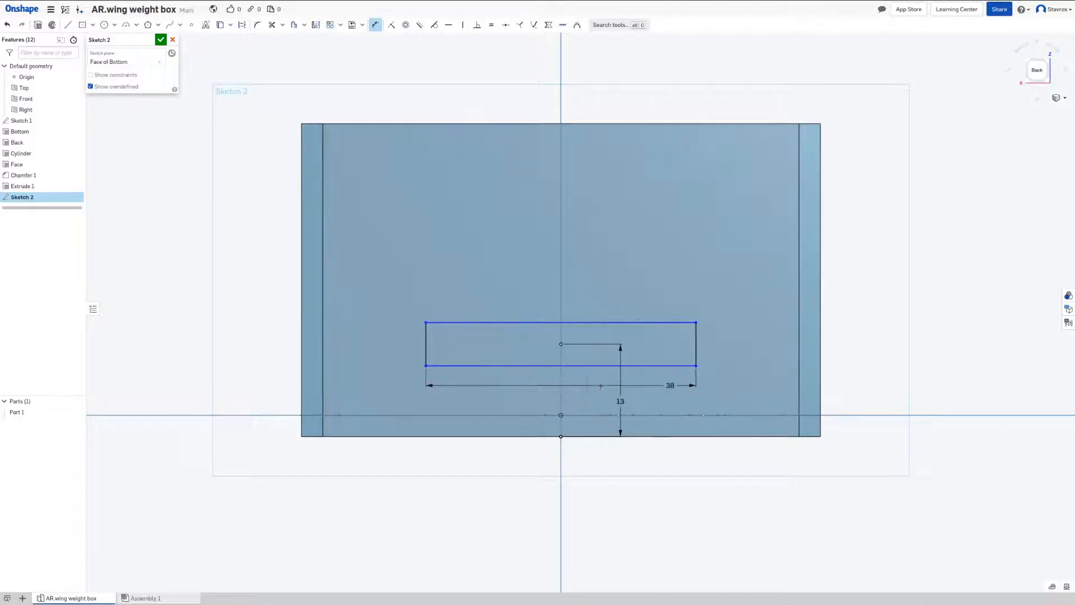
key(Escape)
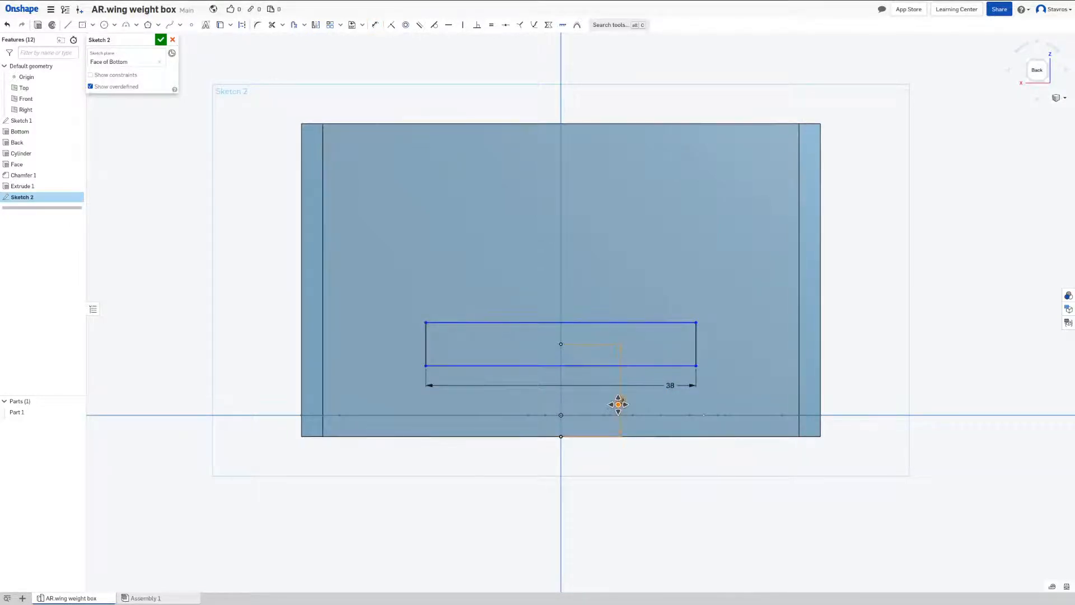
Step: Replace the center-point height dimension with one placing the rectangle's lower edge 13 mm above the back face's lower edge
key(d)
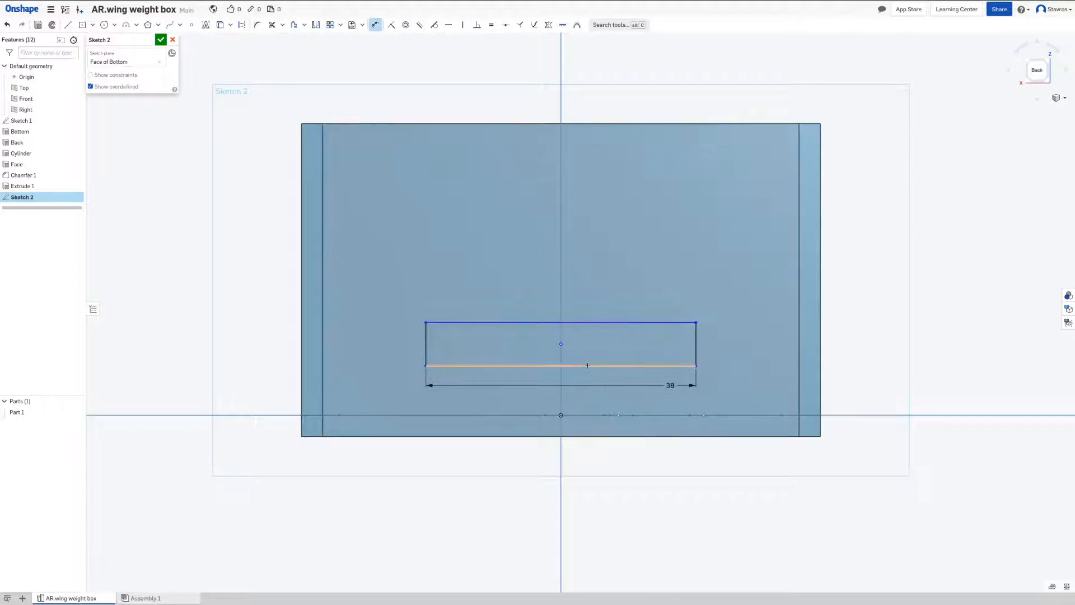
click(583, 365)
click(584, 435)
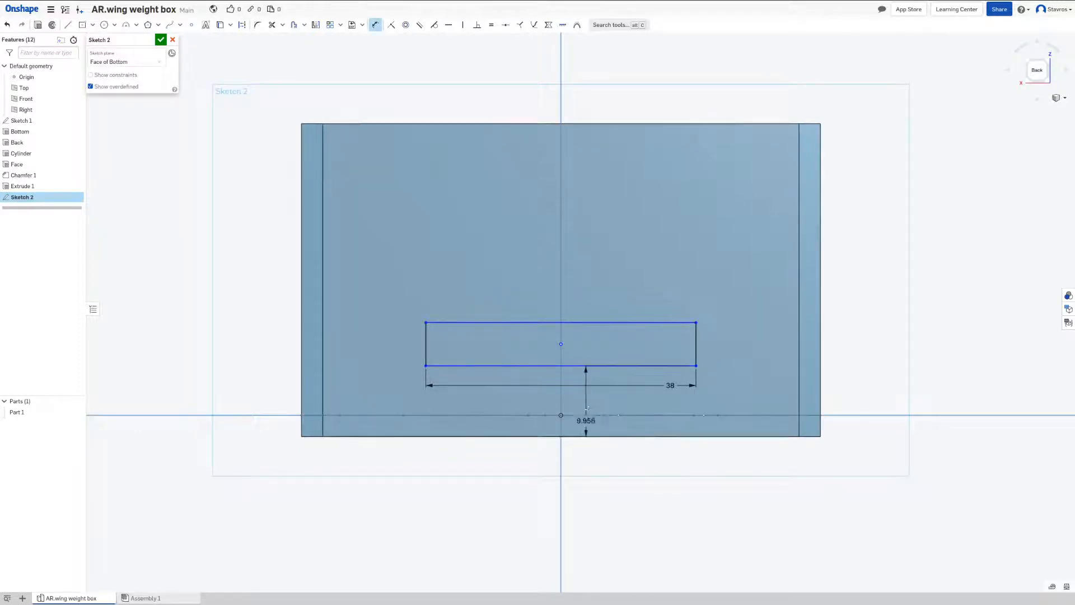
click(592, 403)
text(14)
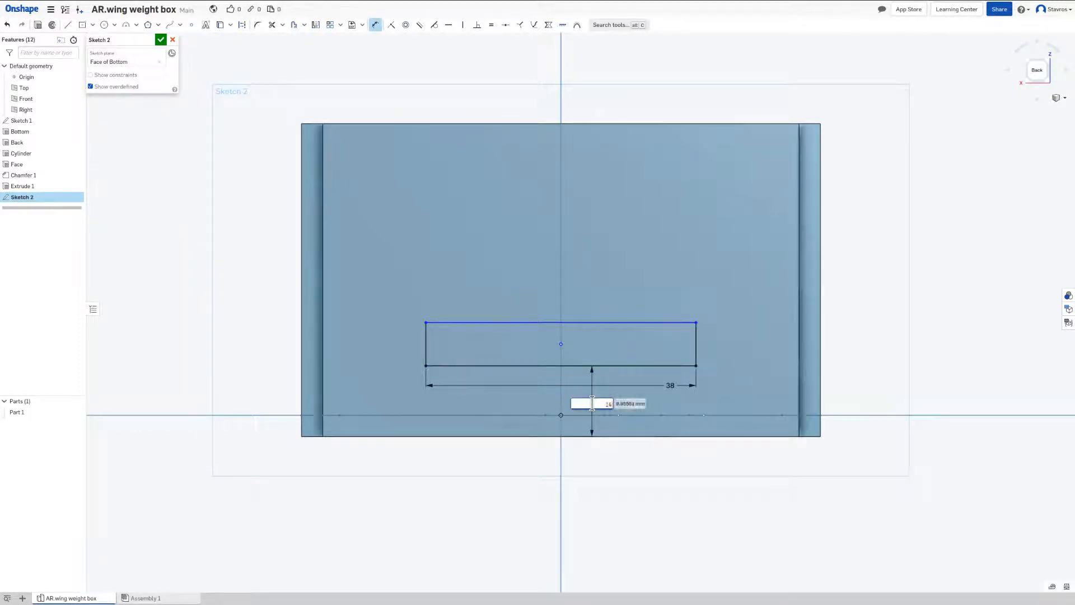
text(3)
key(Return)
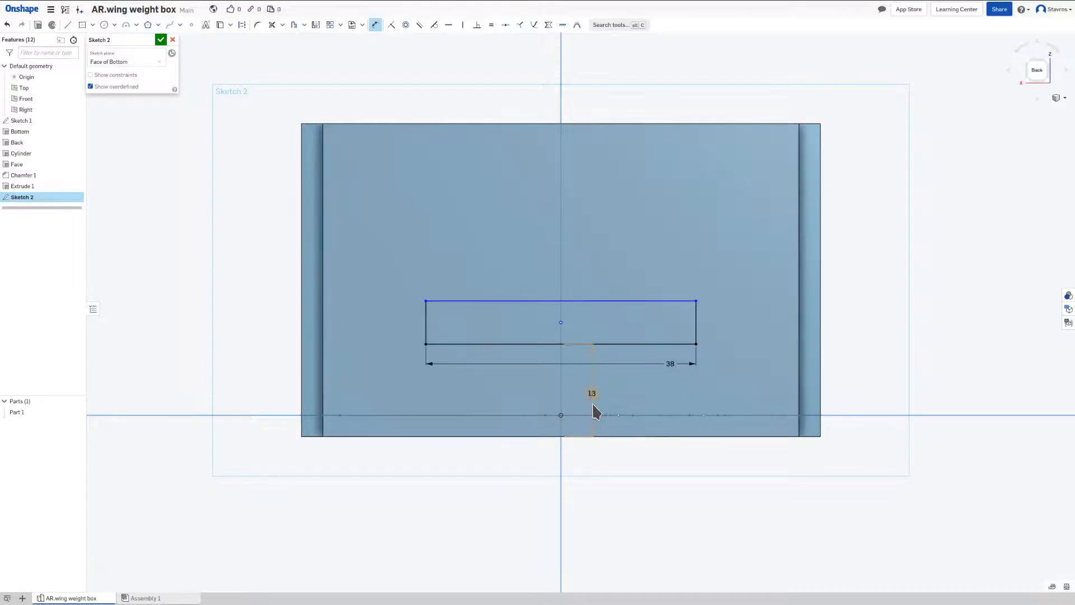
key(Escape)
Step: Stretch the rectangle upward and make its upper edge coincide with the back face's upper edge
drag(625, 300, 645, 107)
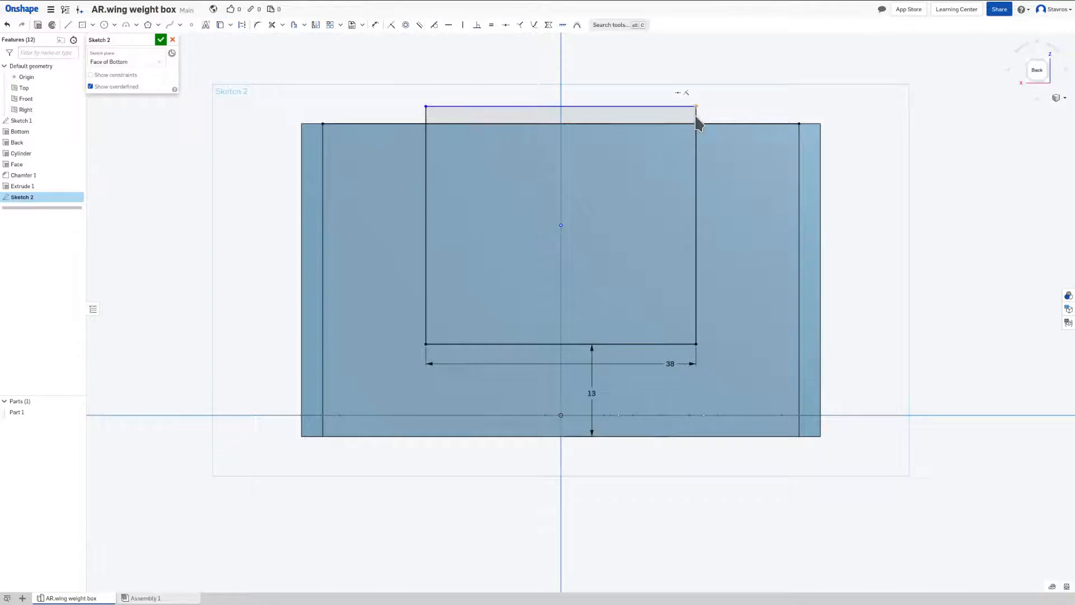
drag(696, 110, 696, 124)
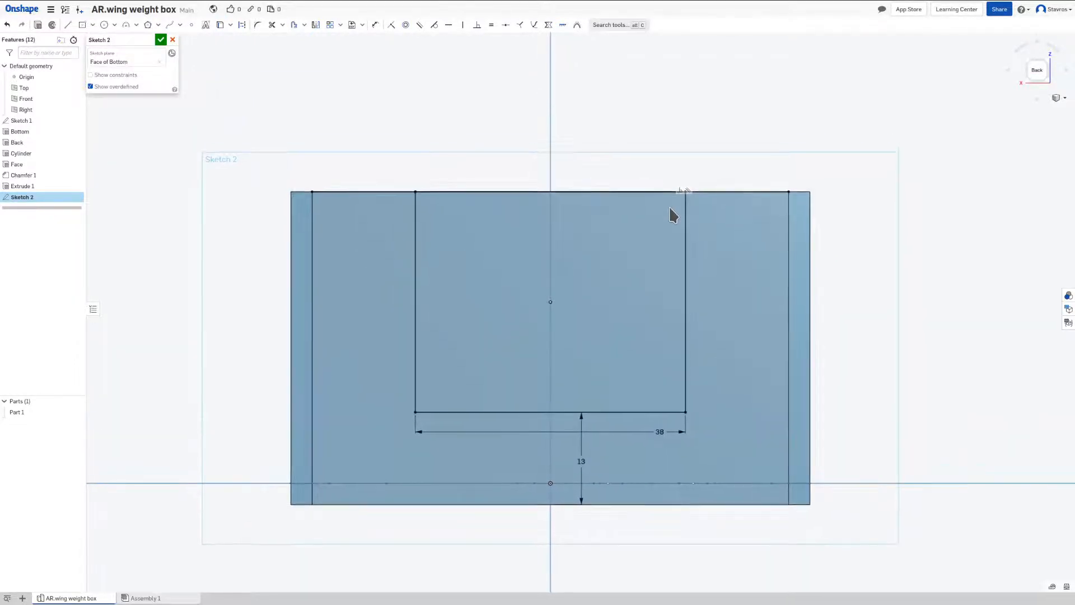
Step: Cut the Sketch 2 rectangle through the back wall of Part 1 with a 25 mm blind Remove extrusion
right_drag(670, 214, 699, 242)
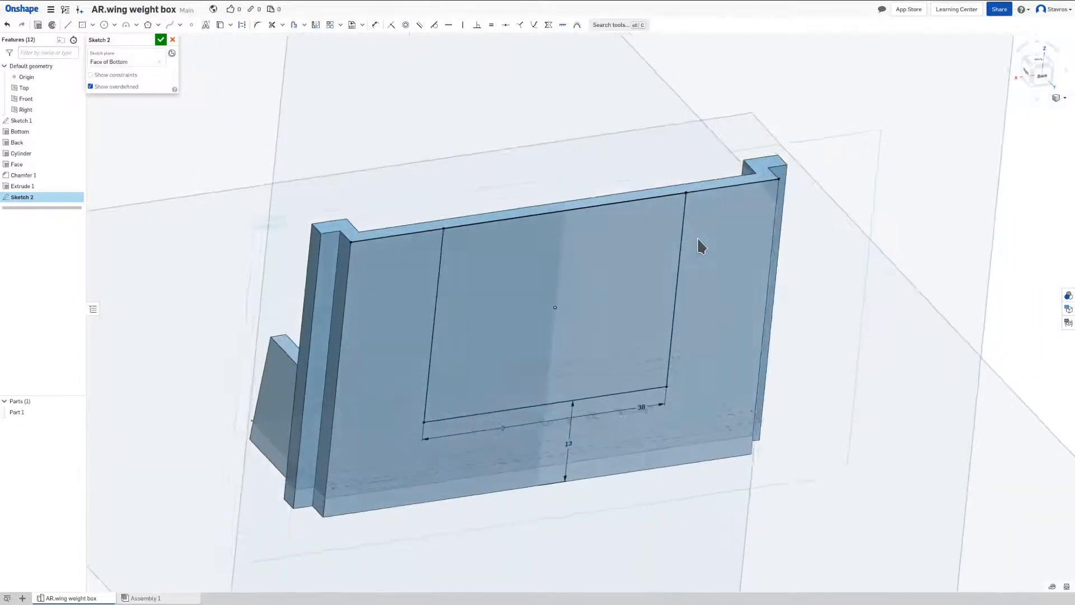
click(38, 25)
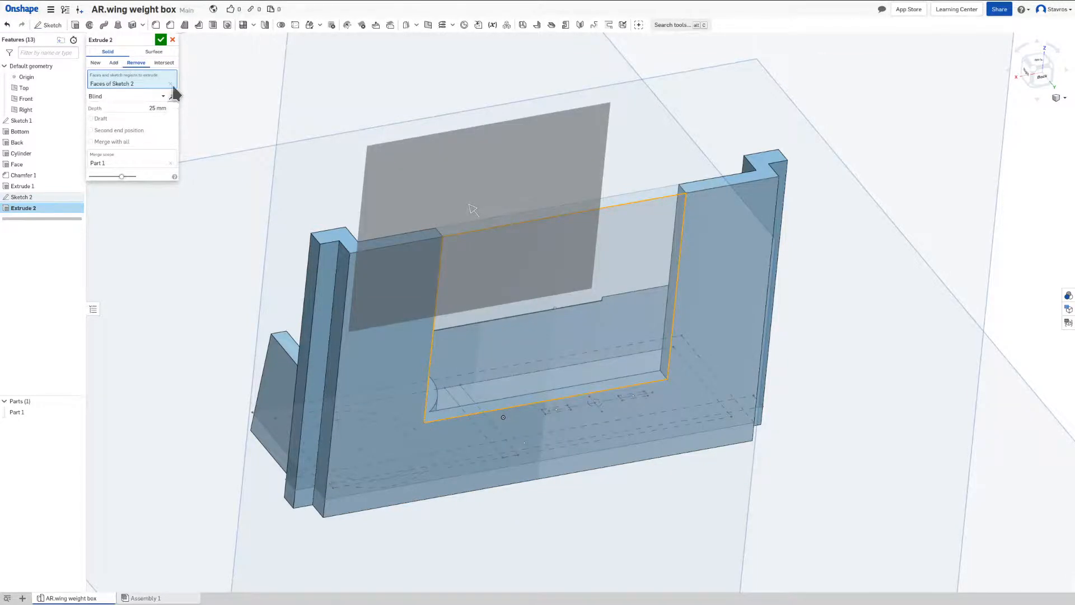
click(161, 39)
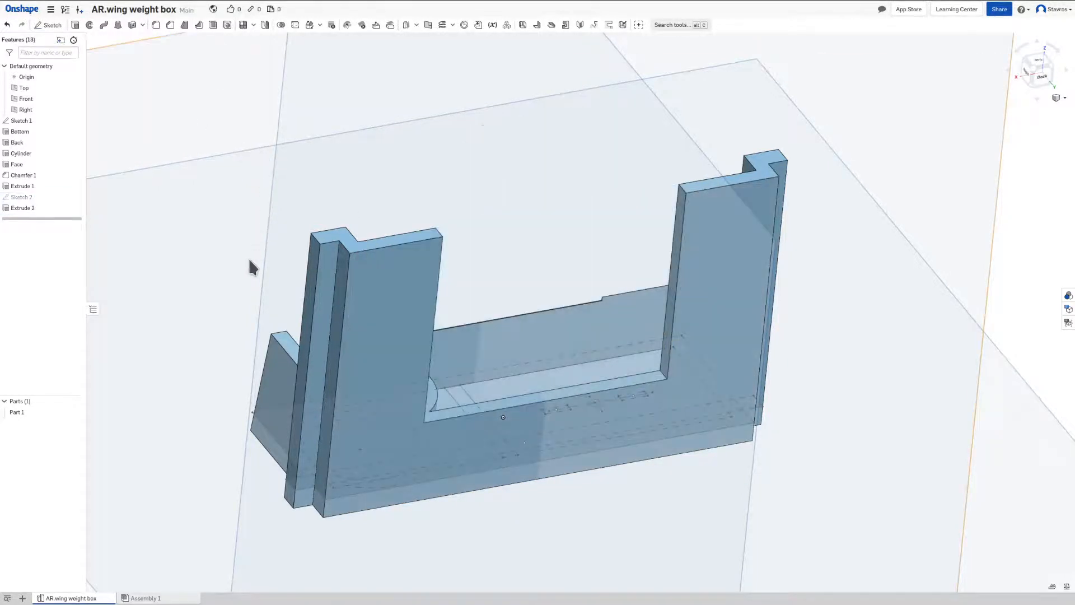
right_drag(250, 261, 388, 324)
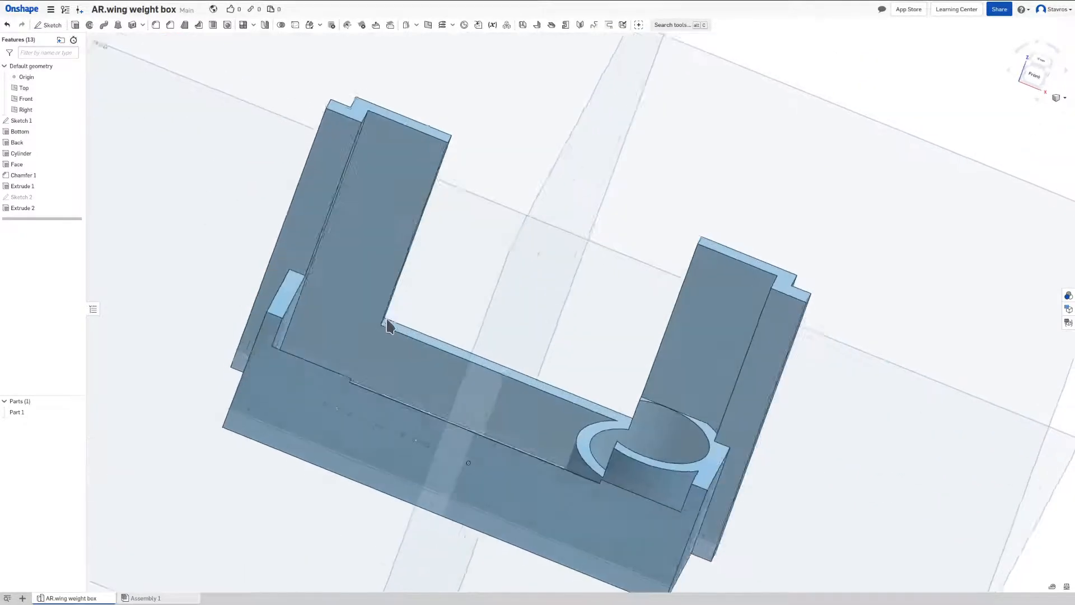
Step: Change the end condition of the back wall's opening cut to Up to next
click(66, 208)
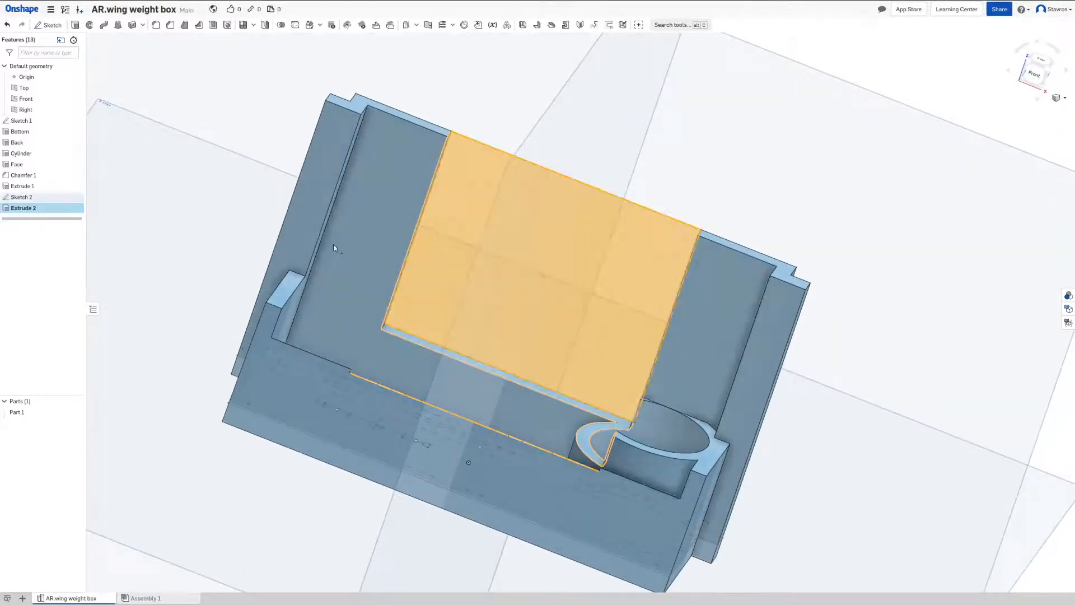
right_drag(337, 271, 272, 236)
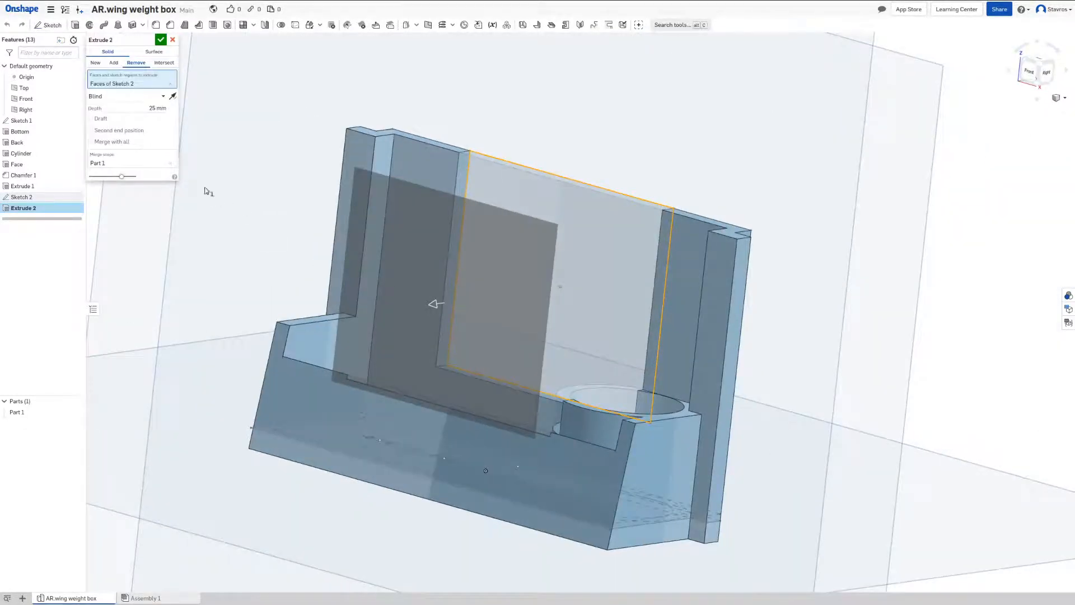
click(142, 96)
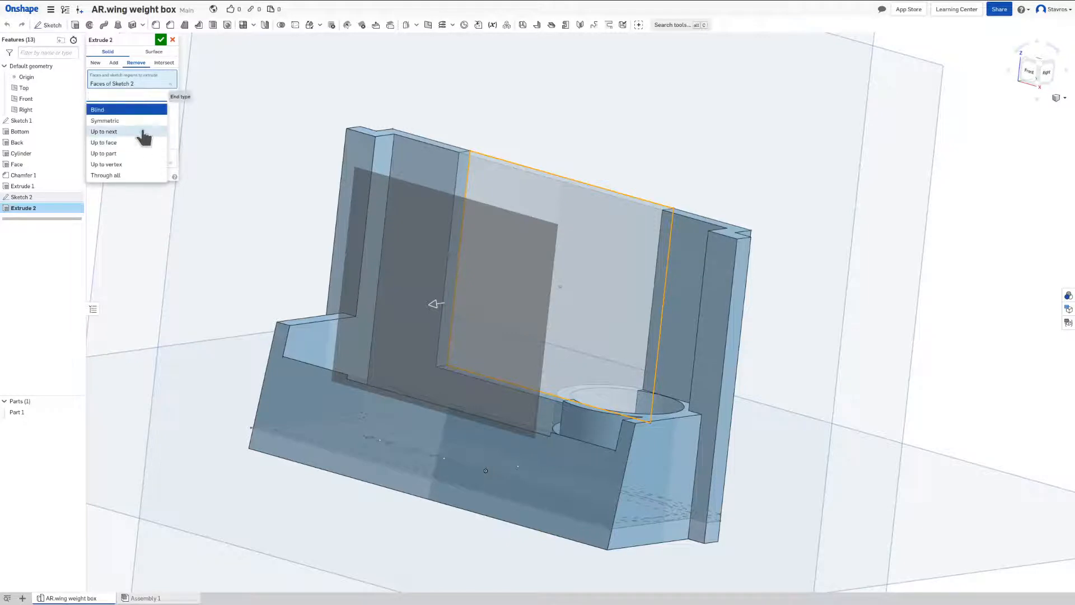
click(142, 132)
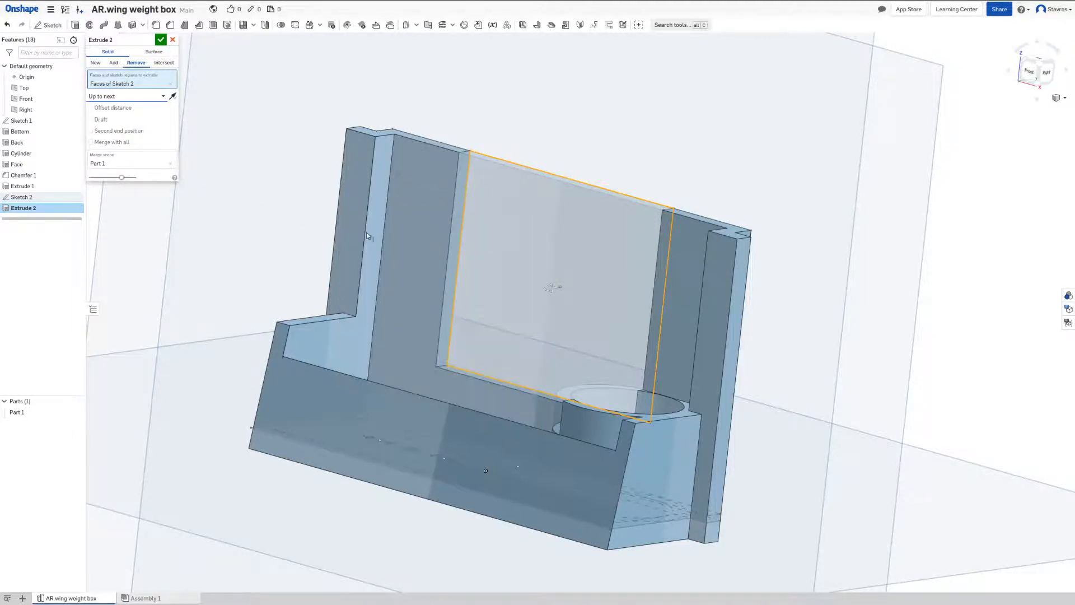
click(161, 40)
Step: Change the back wall cut's end condition to Up to face, using the inner face of the Back extrusion
right_drag(631, 279, 646, 315)
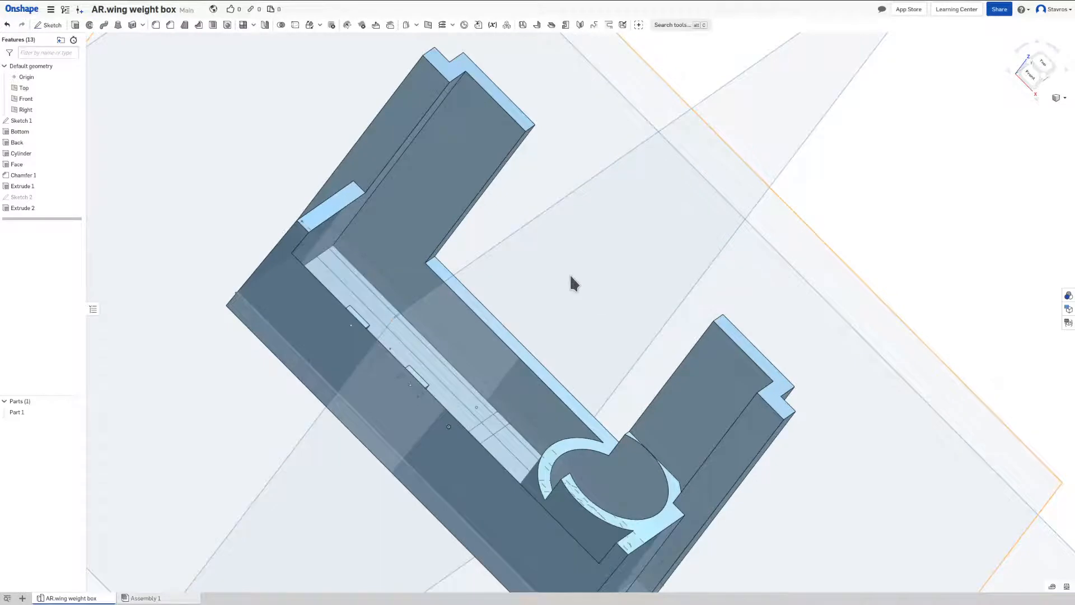
click(504, 231)
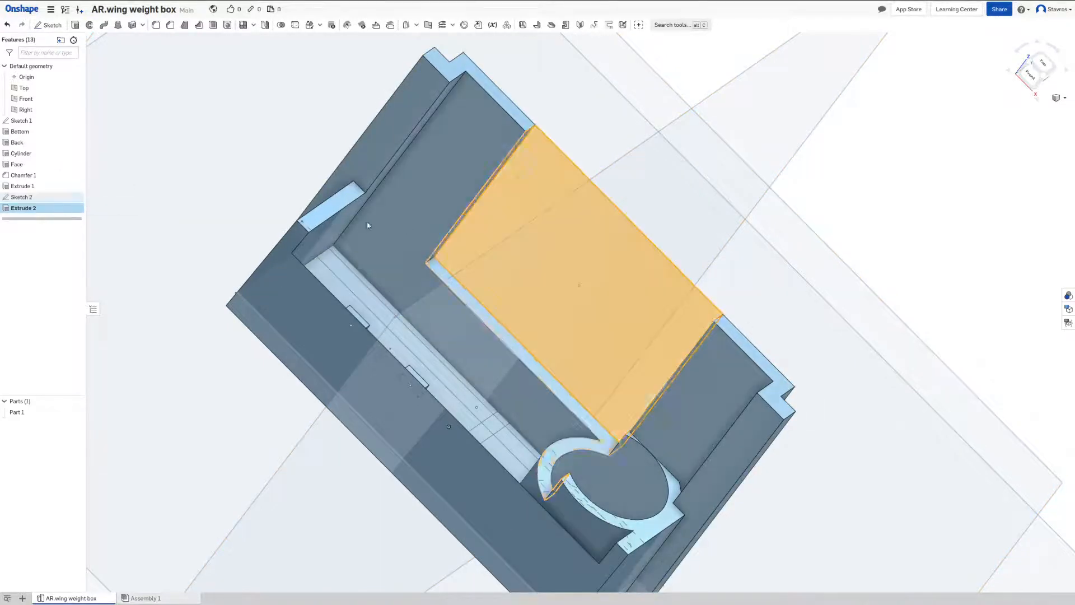
double_click(504, 231)
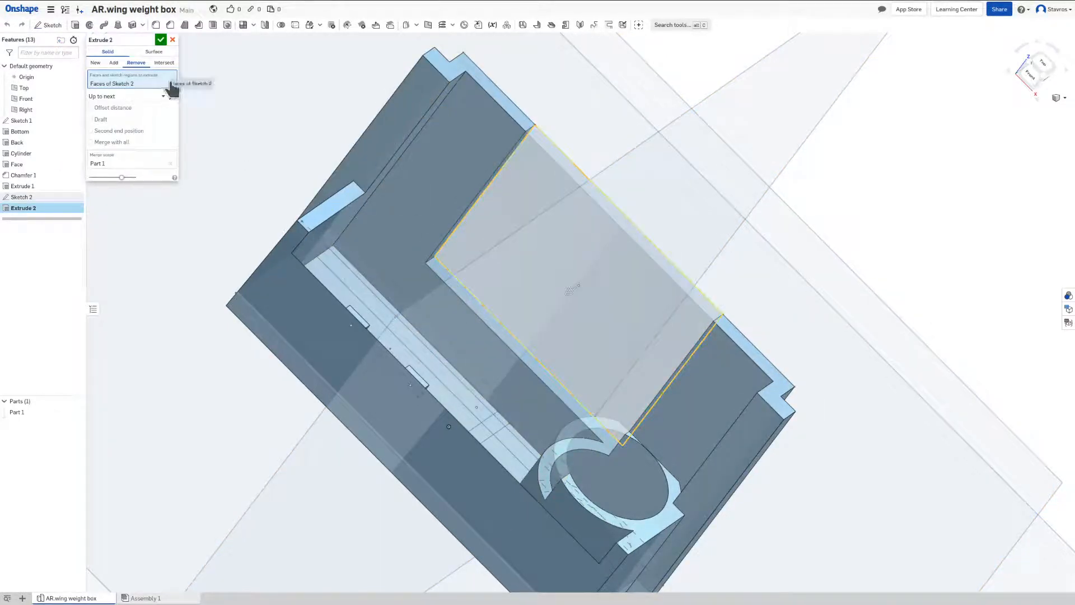
click(171, 83)
click(147, 88)
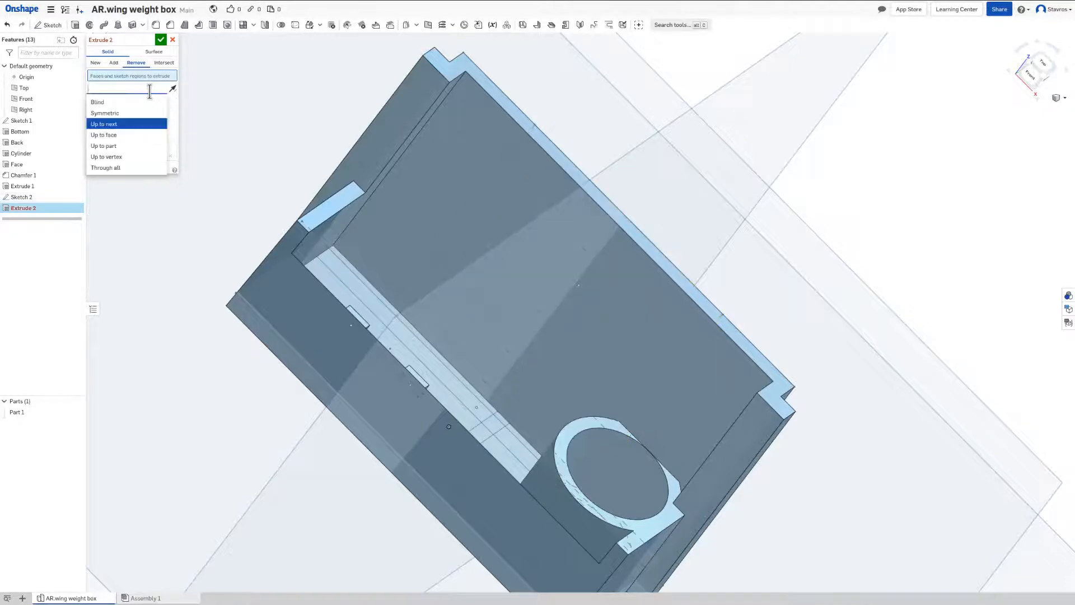
click(146, 88)
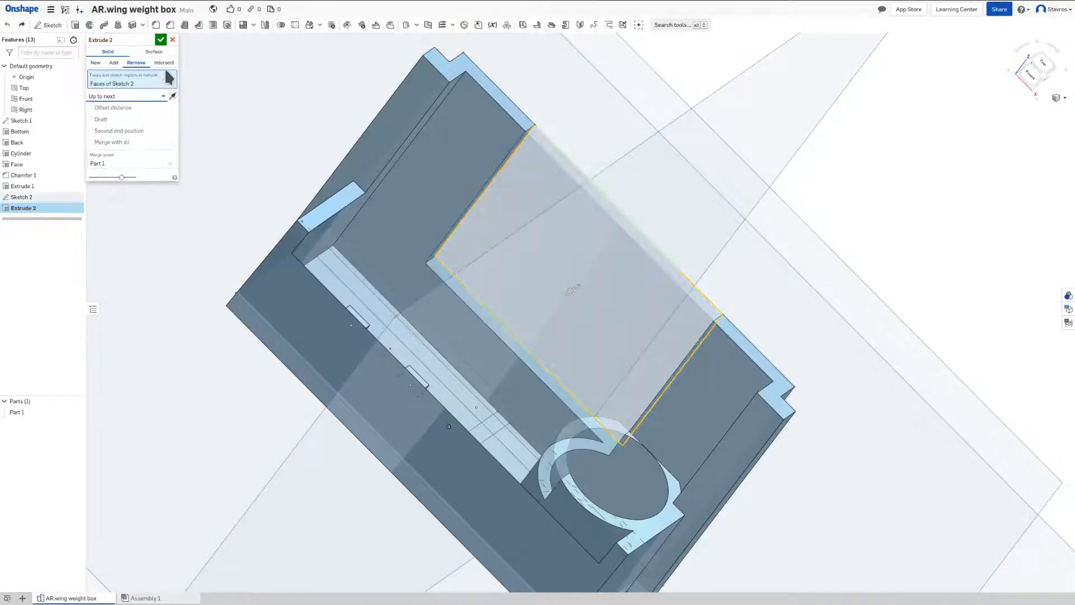
click(150, 96)
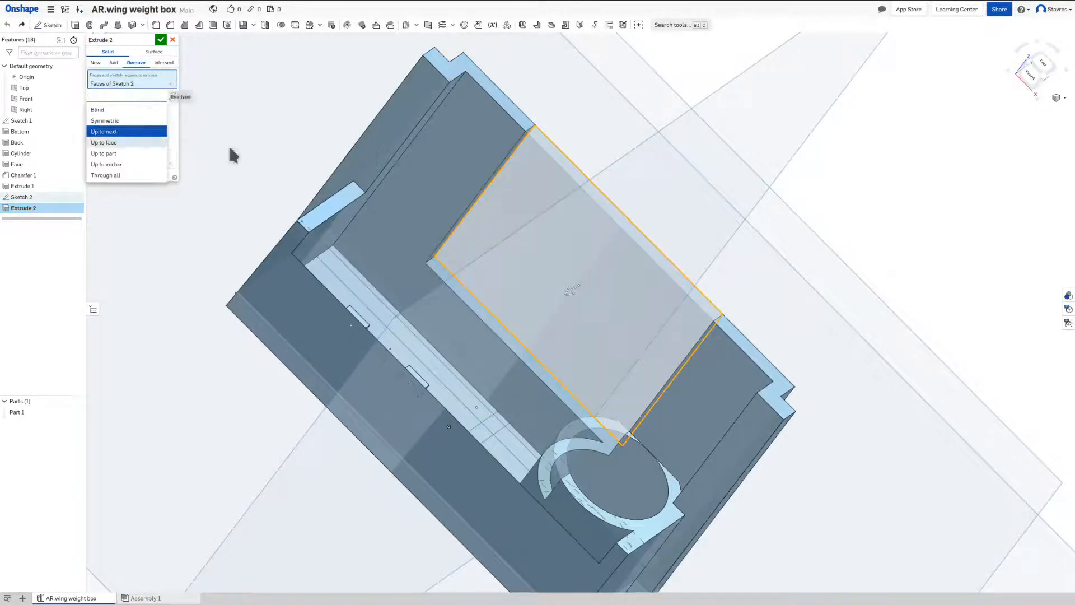
click(437, 158)
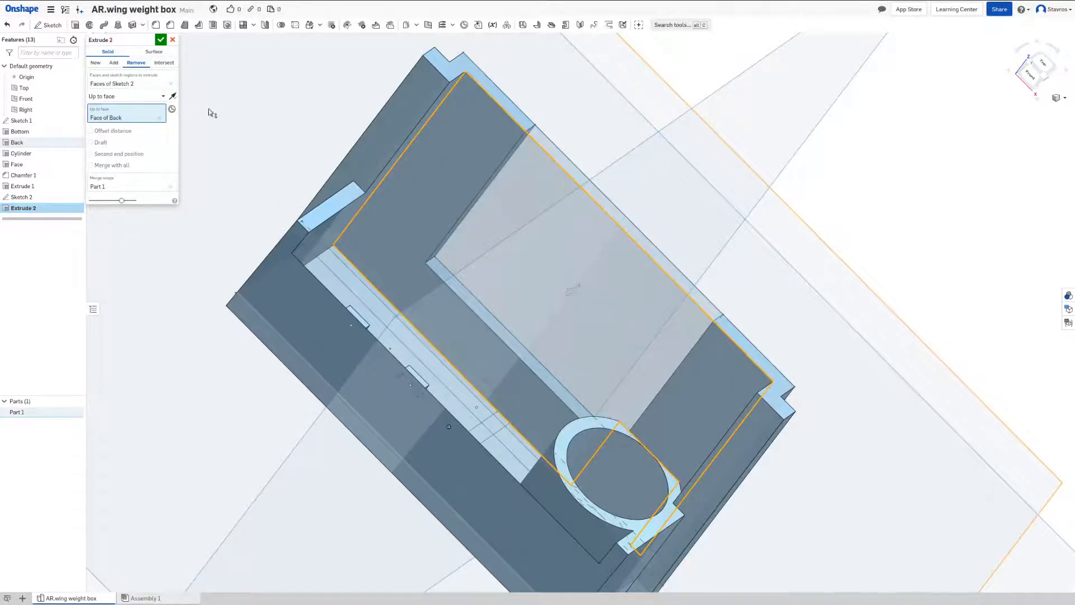
click(161, 39)
Step: Edit the Face extrusion, clear its Sketch 1 region and restore that same selection
mouse_move(494, 252)
right_down()
mouse_move(748, 341)
mouse_move(728, 378)
mouse_move(790, 330)
mouse_move(509, 288)
mouse_move(478, 264)
right_up()
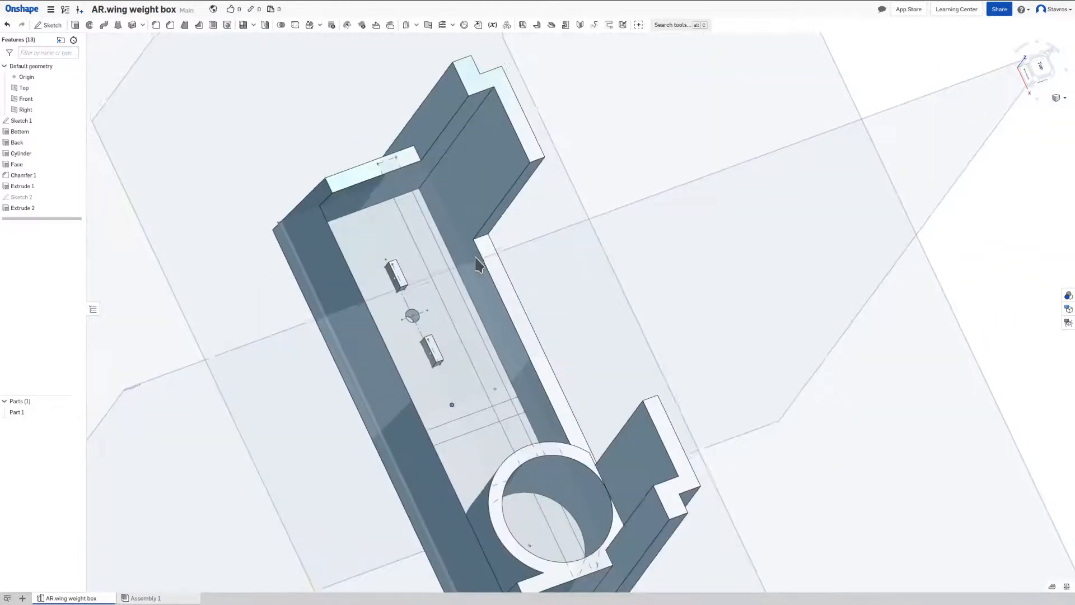
click(1045, 67)
scroll(768, 286, up, 3)
right_drag(745, 291, 742, 230)
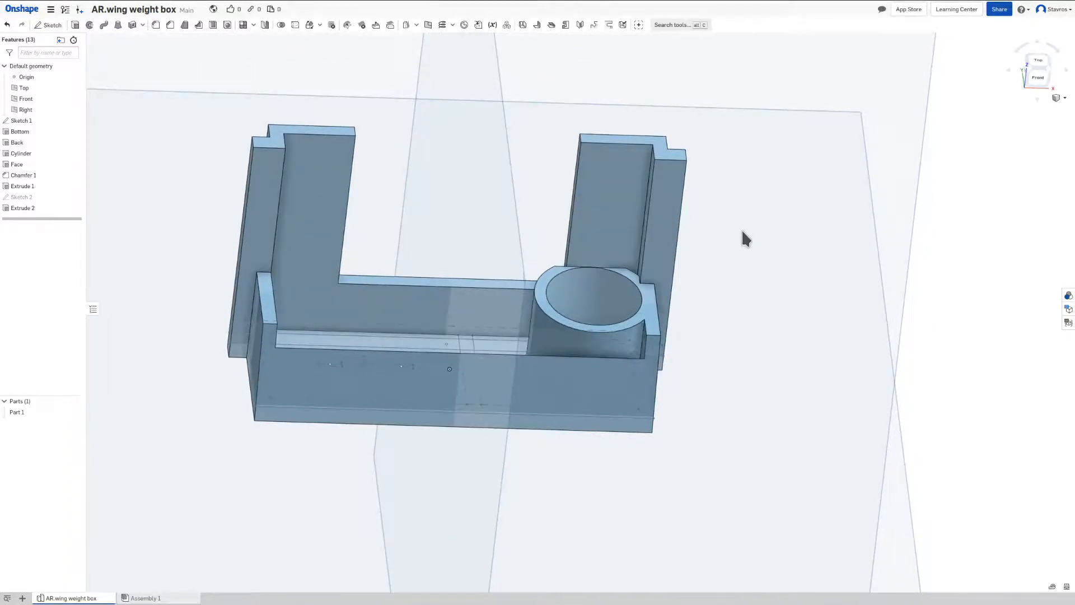
key(shift+7)
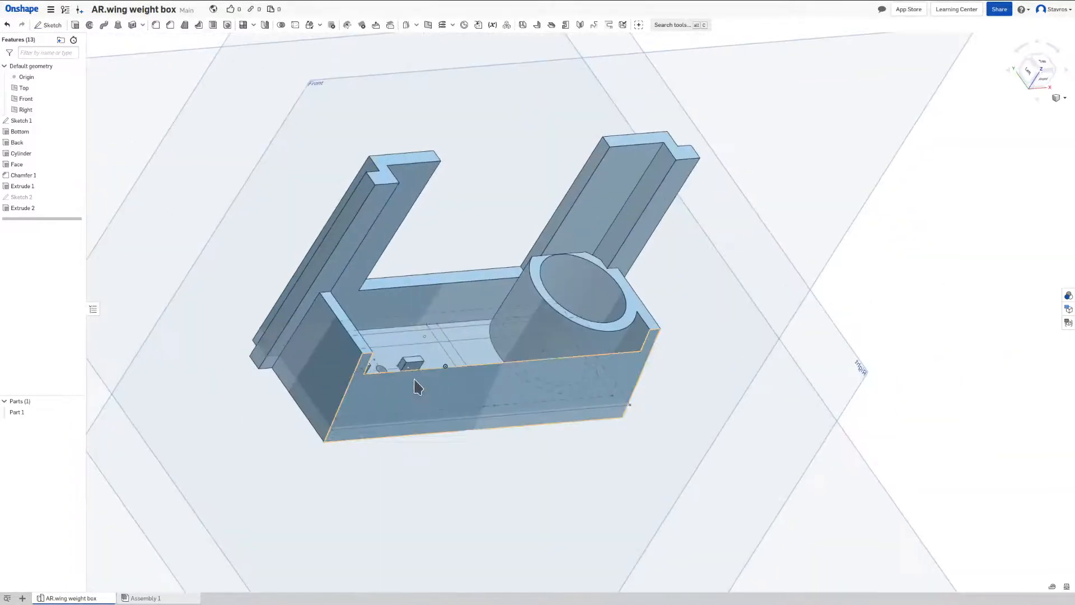
click(31, 163)
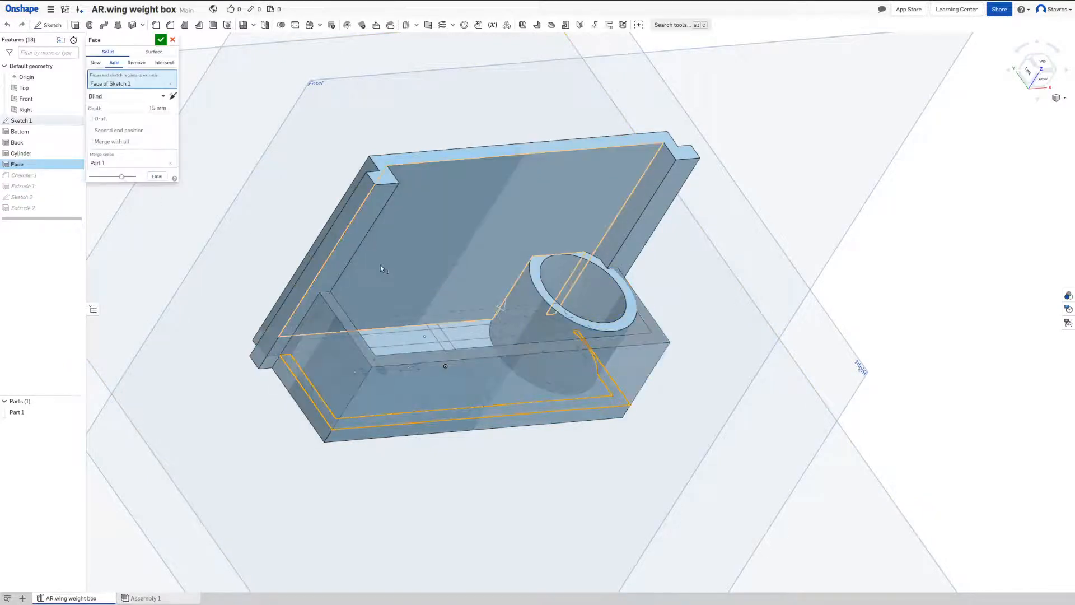
click(478, 416)
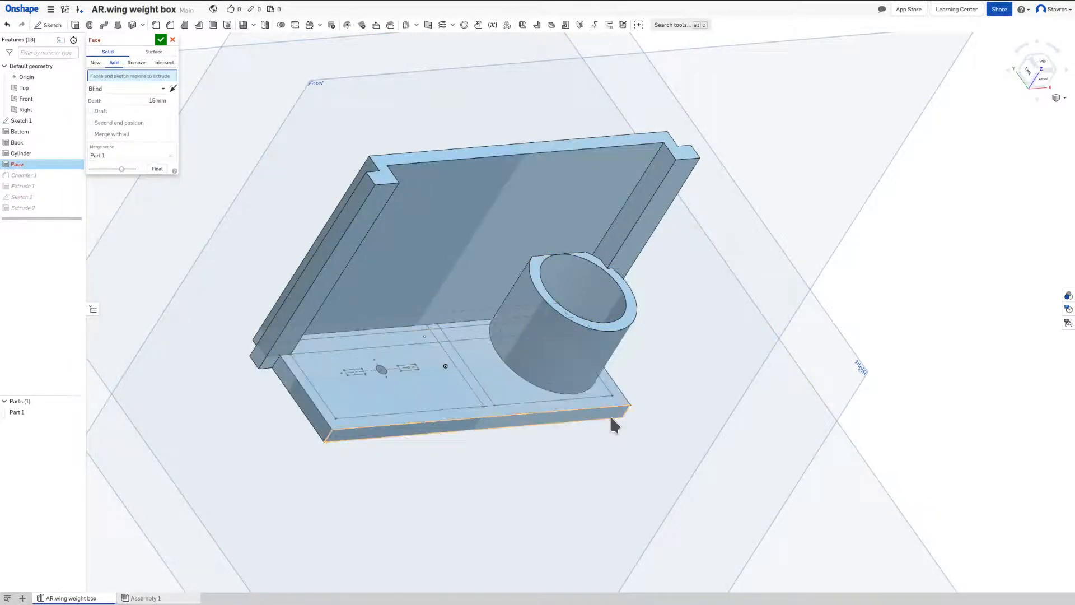
click(576, 405)
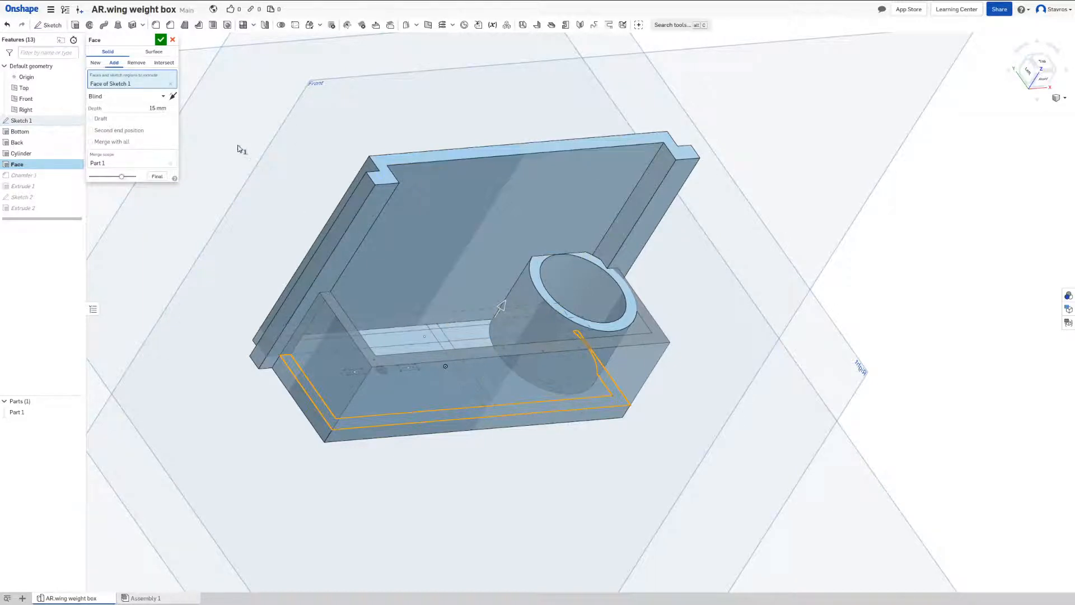
click(162, 41)
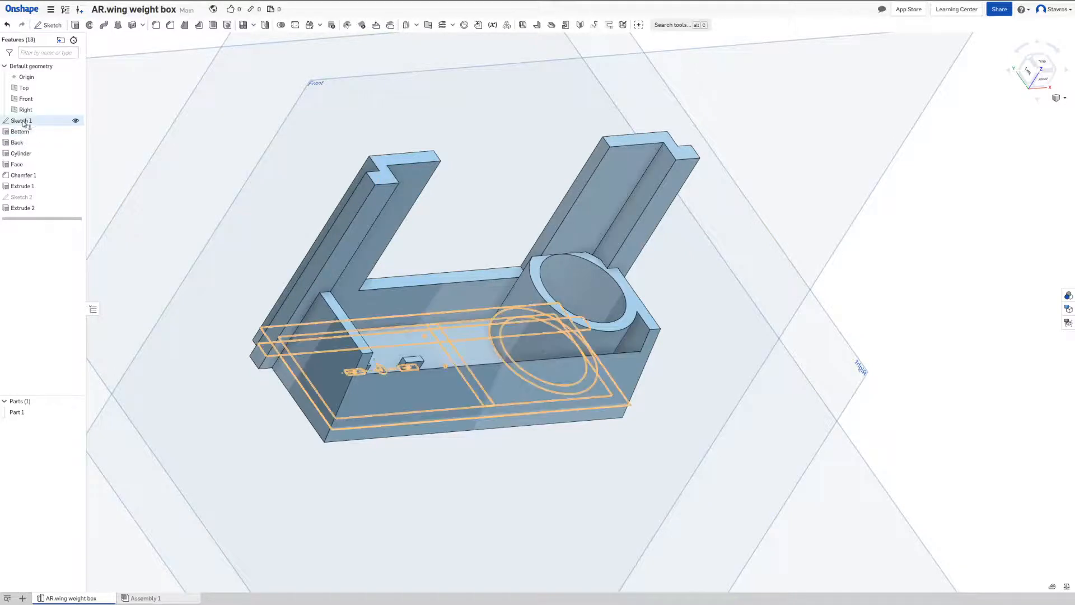
Step: Examine the outlines and dimensions of Sketch 1 that define the box floor, walls, stops and cylinder
double_click(73, 121)
mouse_move(542, 344)
right_down()
mouse_move(521, 327)
mouse_move(500, 339)
right_up()
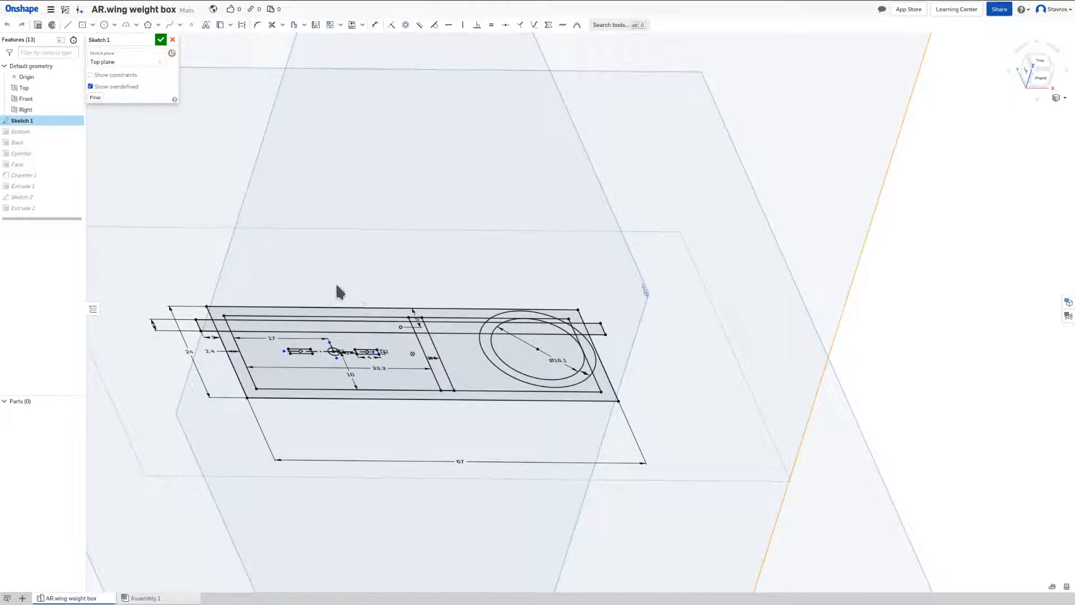
right_drag(340, 291, 336, 309)
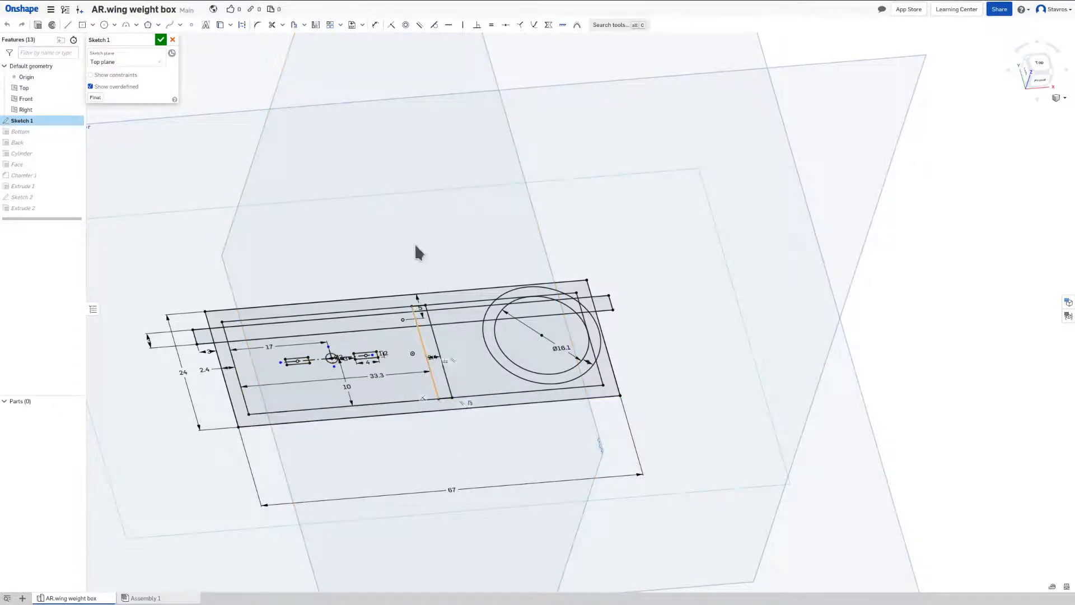
click(172, 41)
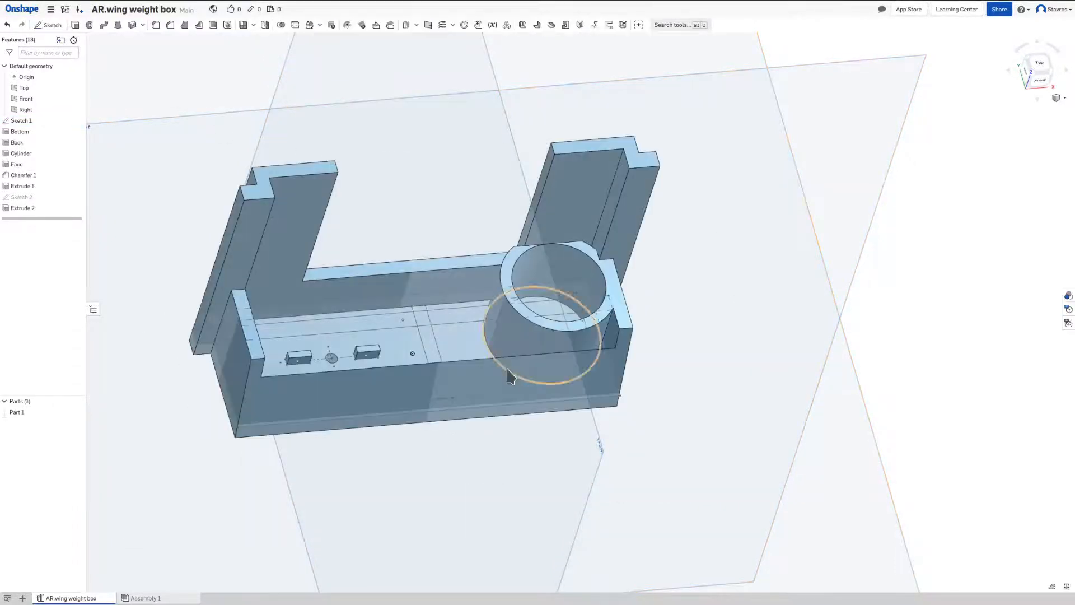
Step: Examine the box from several angles, checking the back wall opening, front wall, cylinder and floor stops
scroll(439, 382, up, 3)
mouse_move(449, 374)
right_down()
mouse_move(457, 365)
mouse_move(435, 373)
right_up()
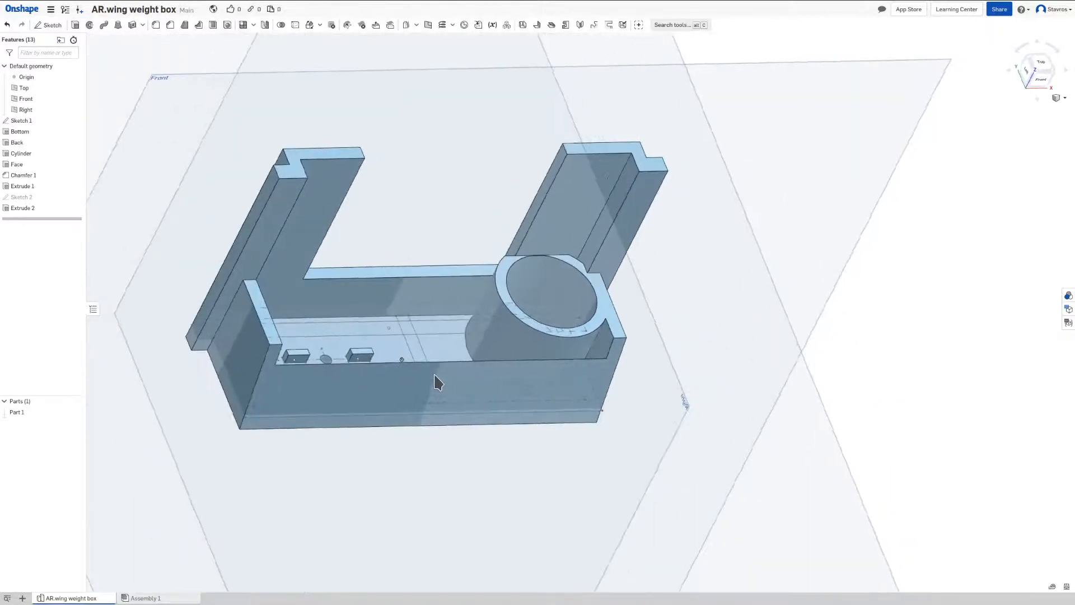
right_drag(333, 369, 422, 319)
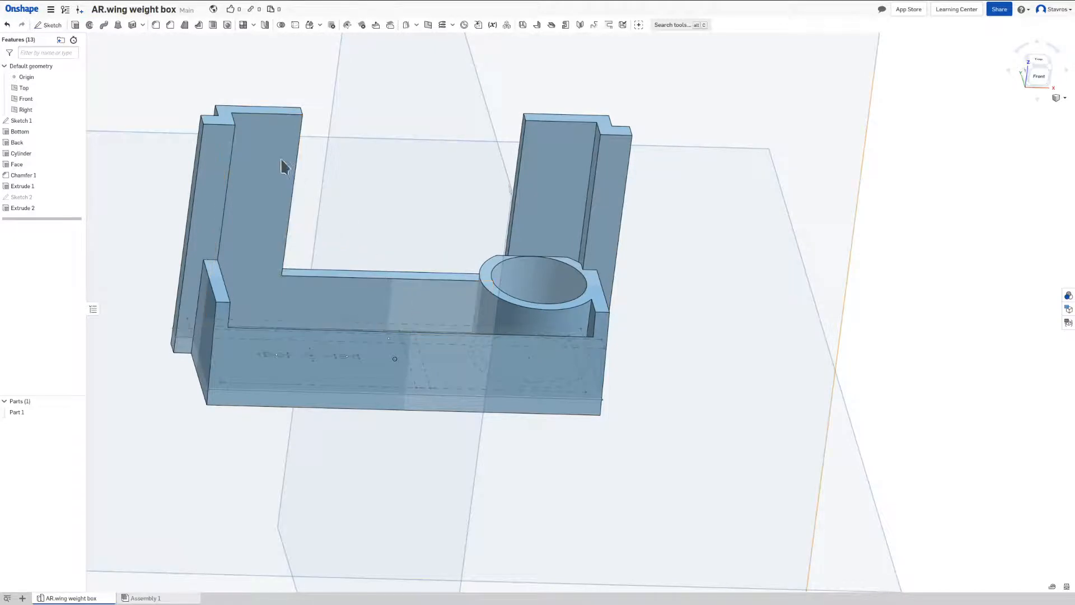
right_drag(247, 187, 249, 197)
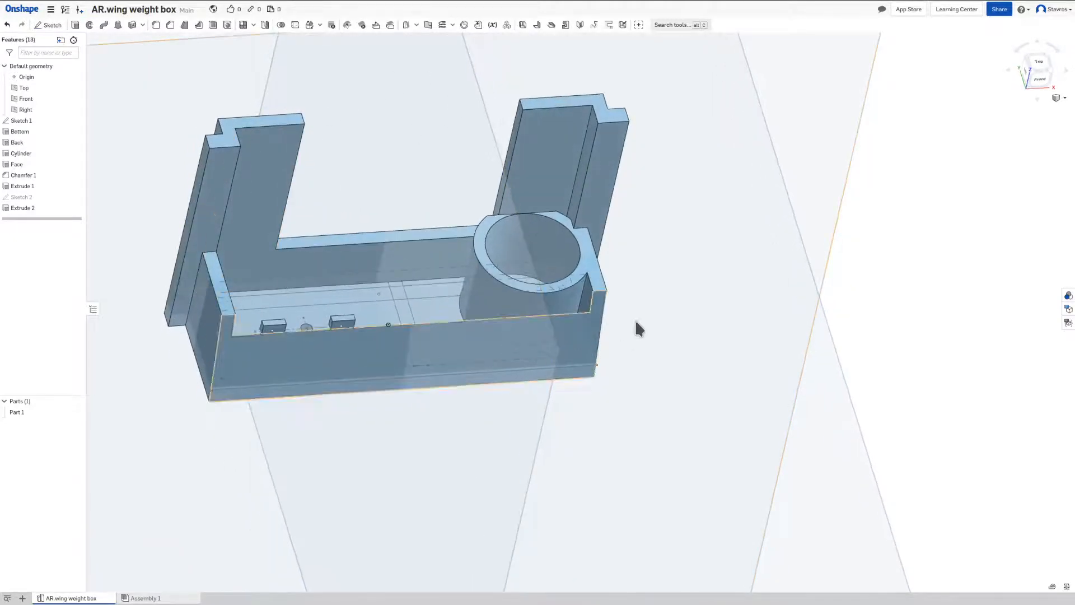
right_drag(692, 250, 818, 283)
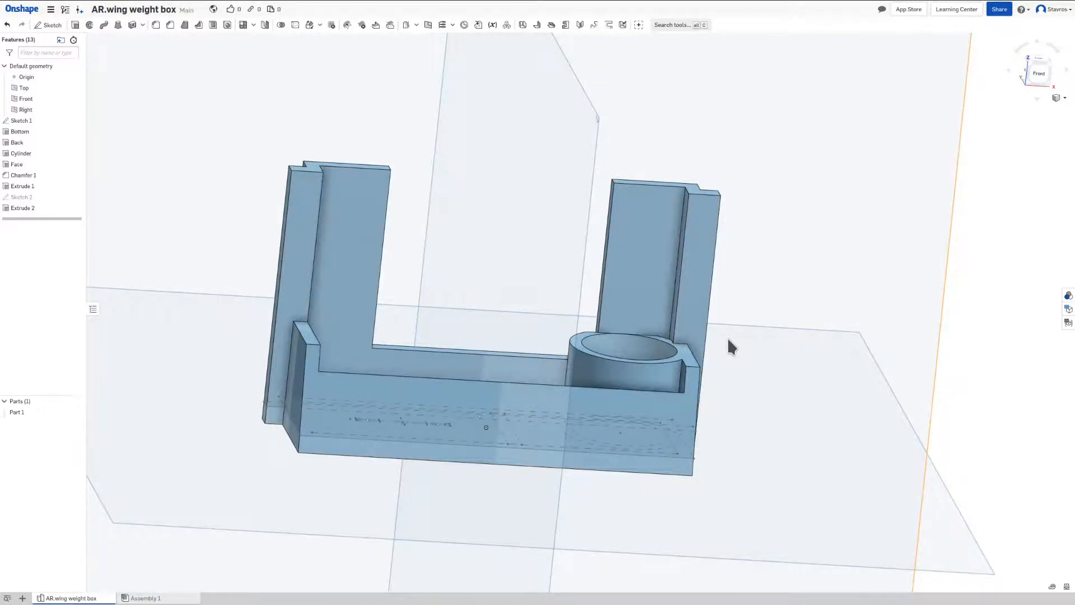
mouse_move(728, 341)
right_down()
mouse_move(746, 382)
mouse_move(735, 345)
right_up()
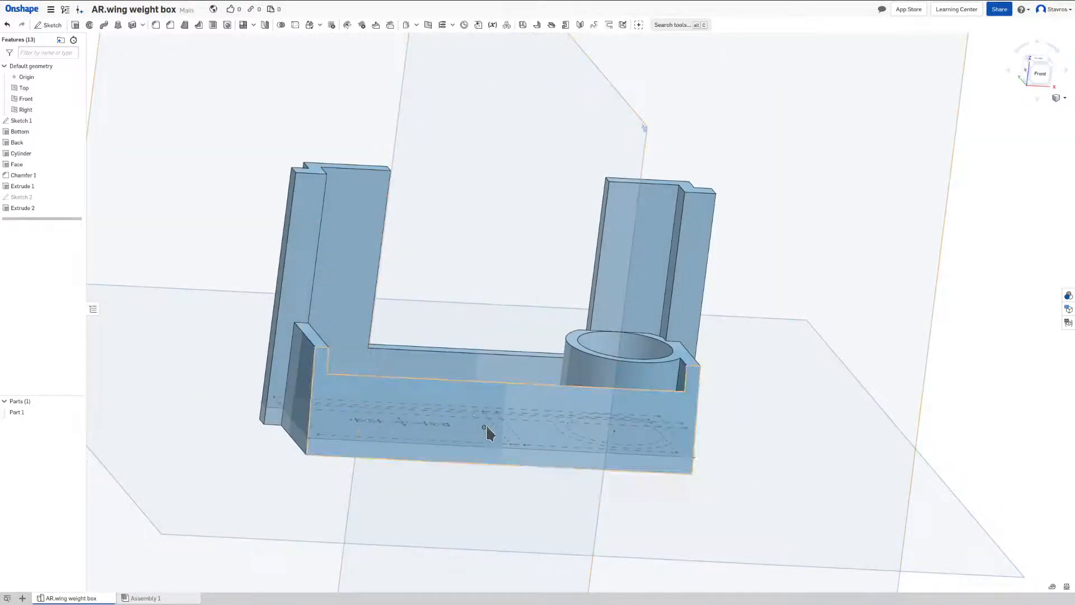
right_drag(532, 339, 505, 341)
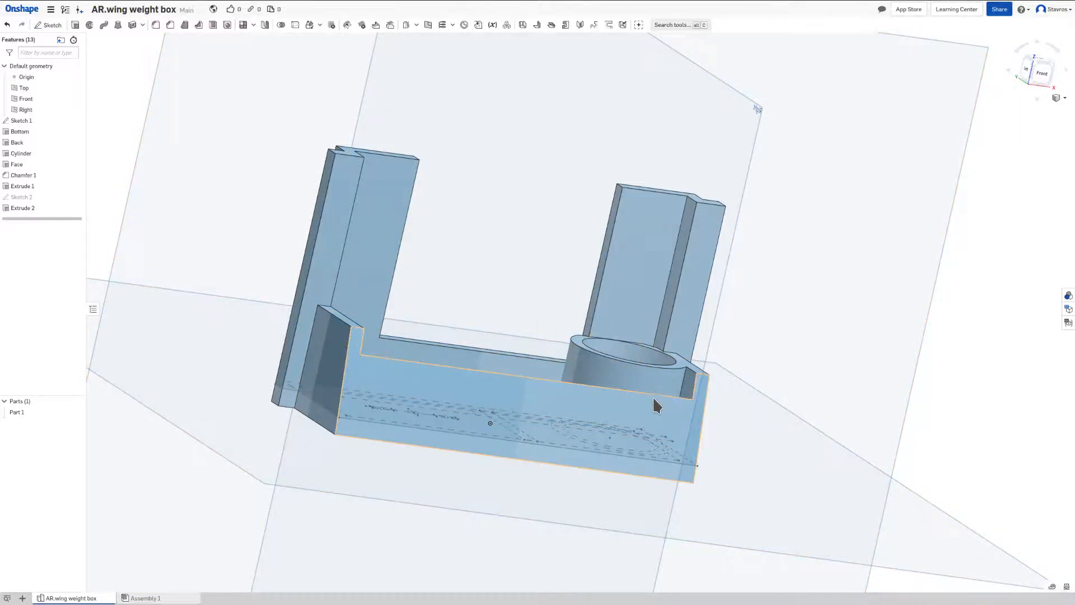
right_drag(653, 398, 643, 418)
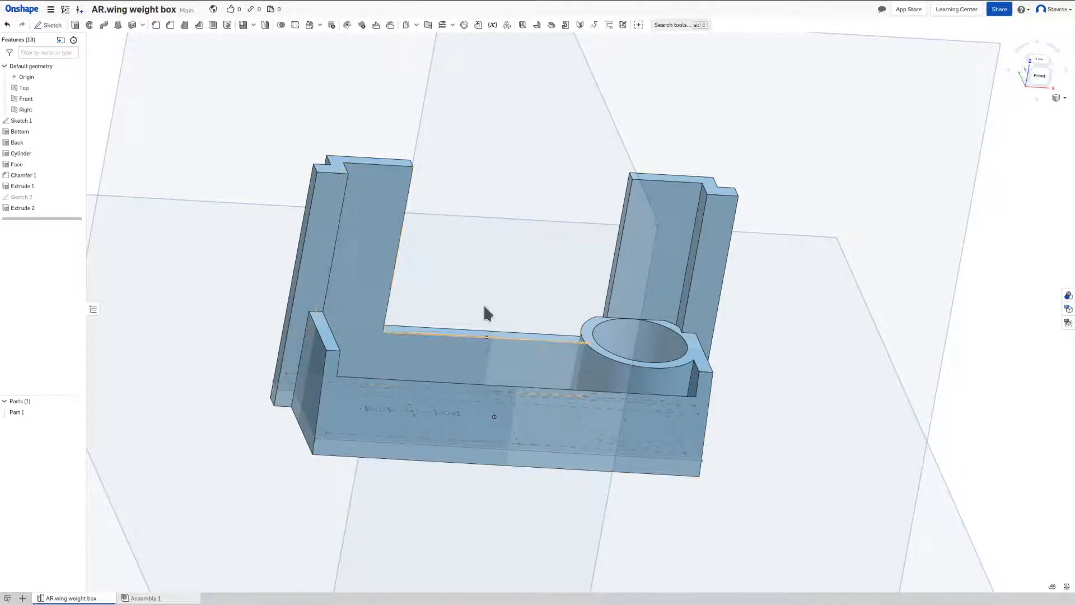
mouse_move(485, 312)
right_down()
mouse_move(490, 324)
mouse_move(489, 292)
mouse_move(485, 359)
mouse_move(480, 308)
mouse_move(486, 328)
mouse_move(488, 318)
right_up()
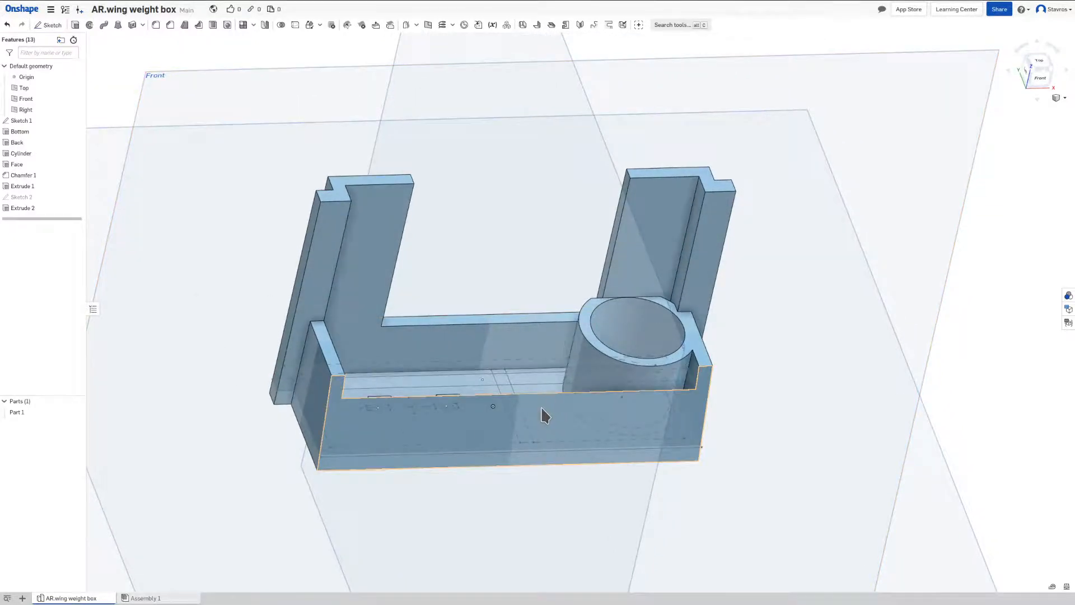
right_drag(539, 406, 511, 403)
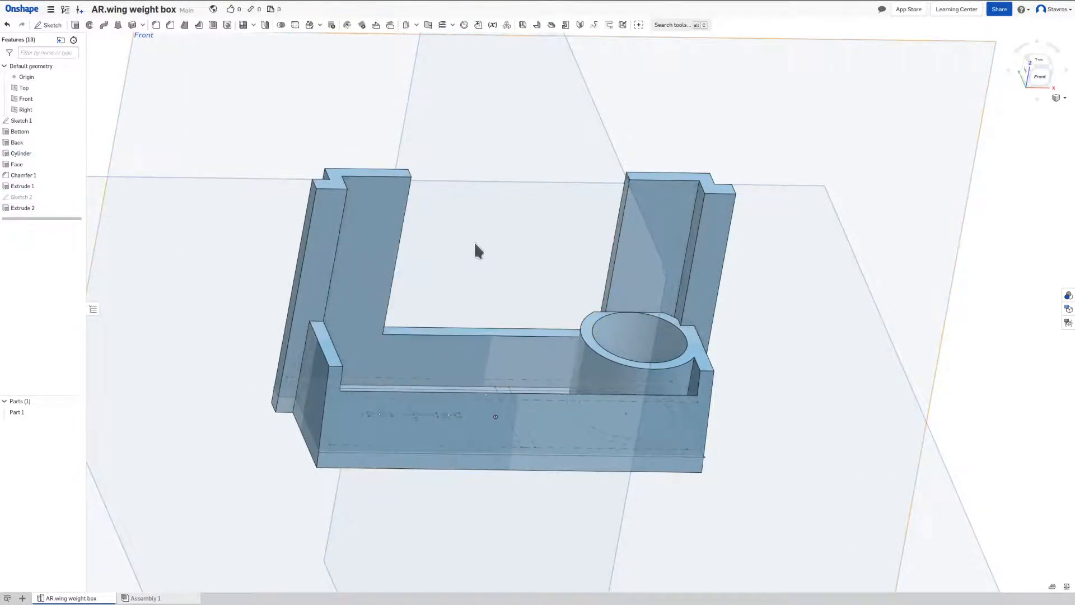
mouse_move(475, 244)
right_down()
mouse_move(485, 216)
mouse_move(464, 236)
right_up()
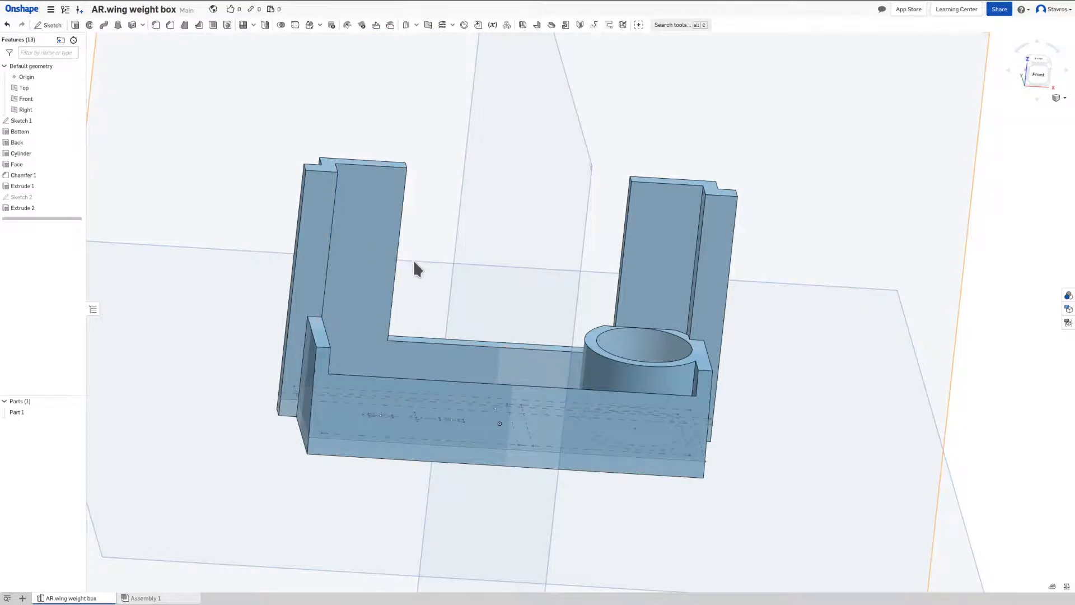
right_drag(415, 262, 414, 244)
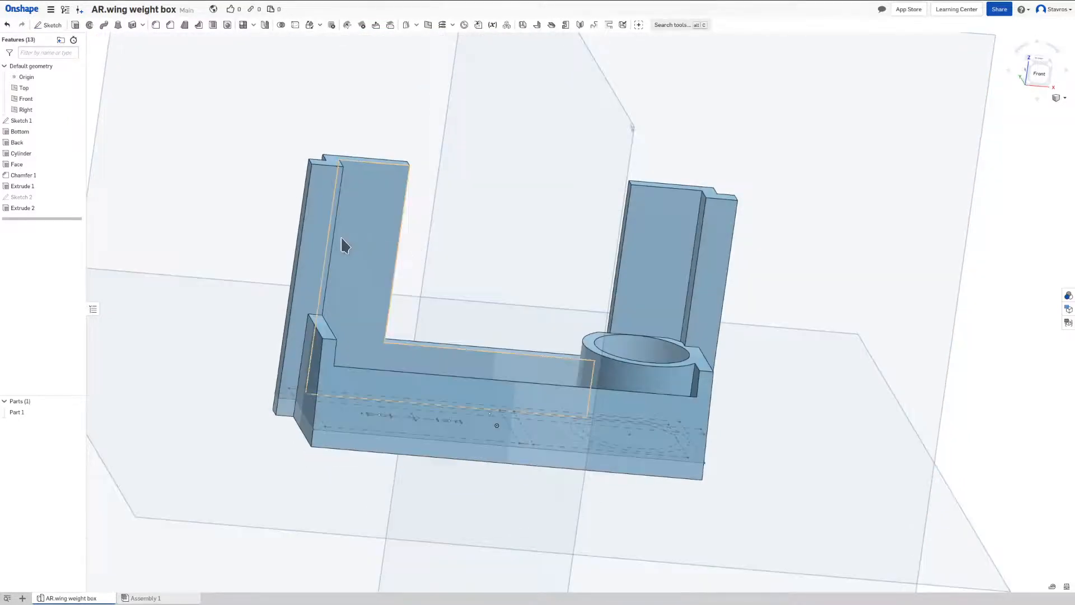
Step: Rename the Extrude 1 feature as Camera holder
right_click(36, 183)
click(43, 188)
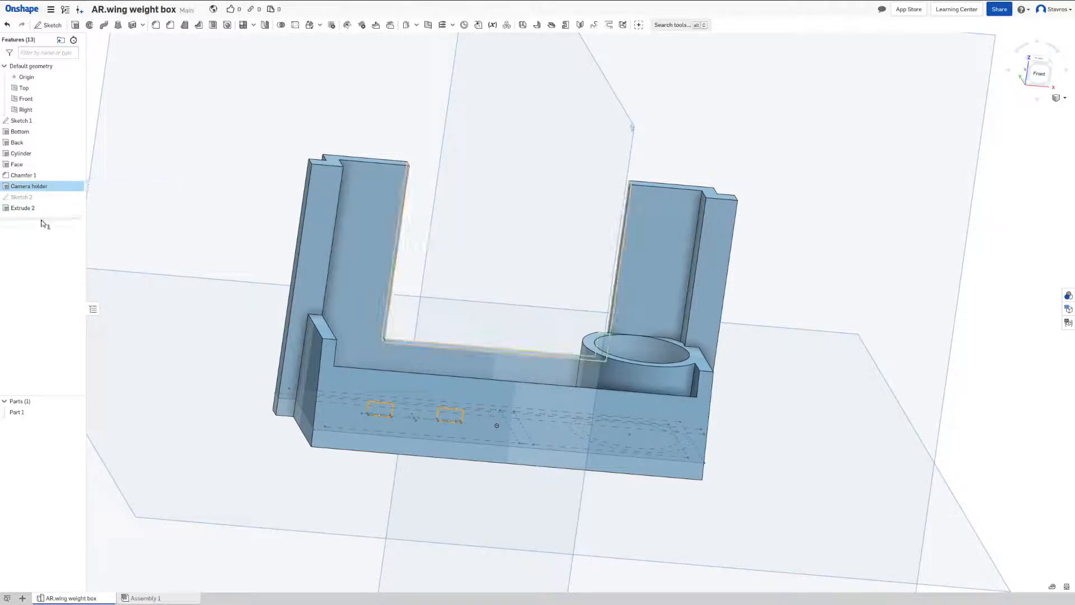
right_click(45, 212)
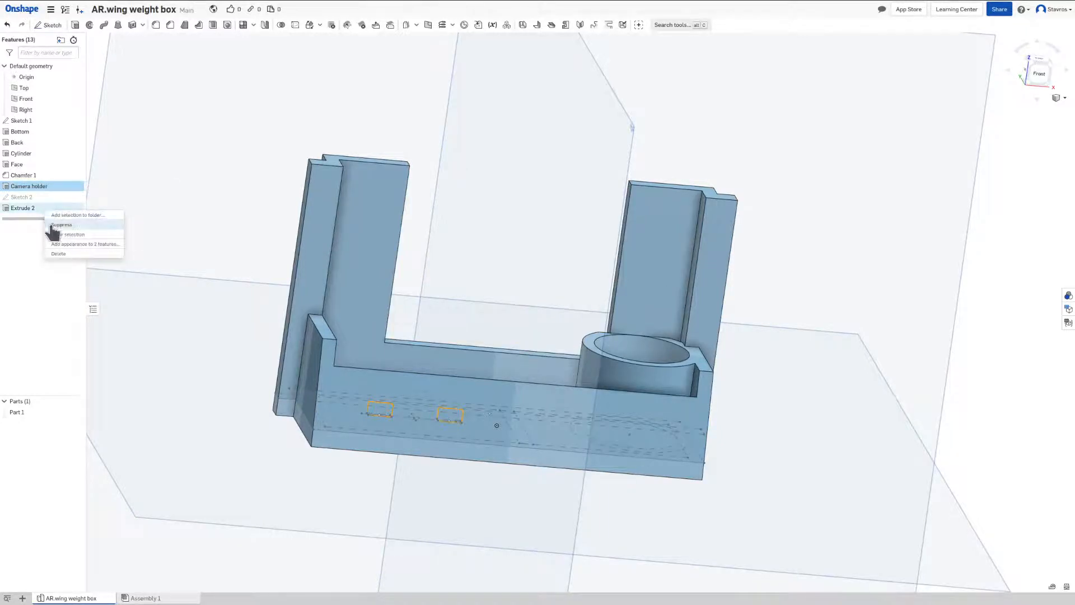
click(53, 225)
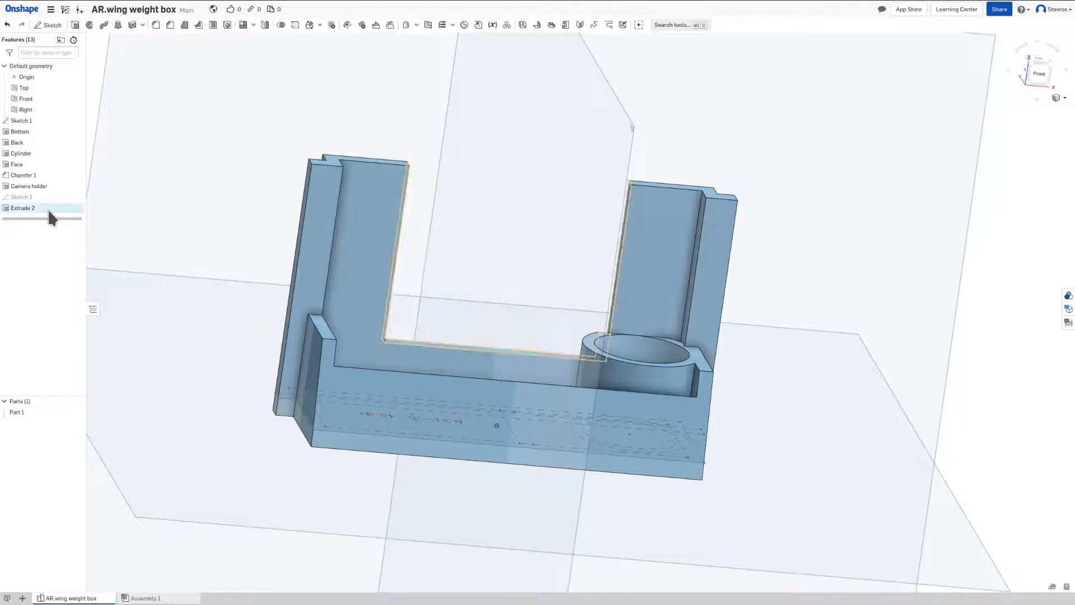
Step: Rename the Extrude 2 feature as Back cut and the part as Box
right_click(46, 206)
click(53, 213)
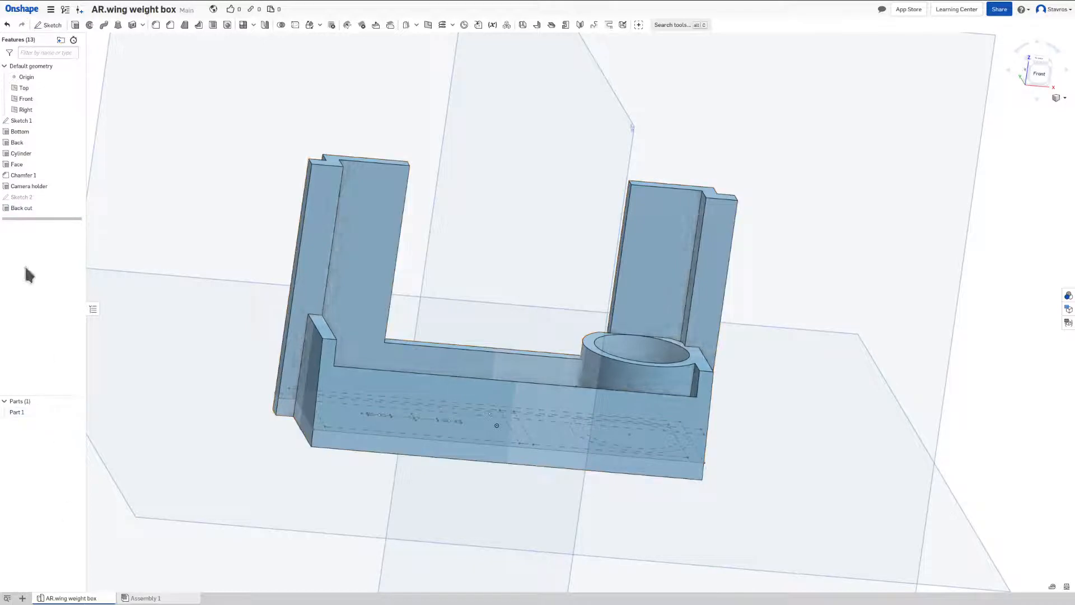
right_click(22, 412)
click(35, 419)
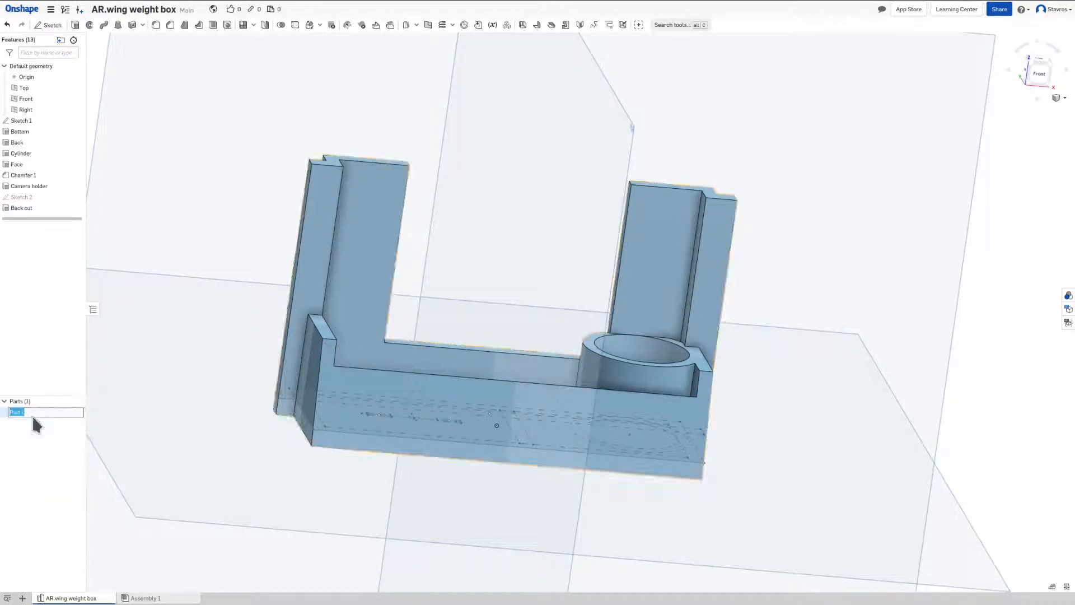
text(Box)
key(Return)
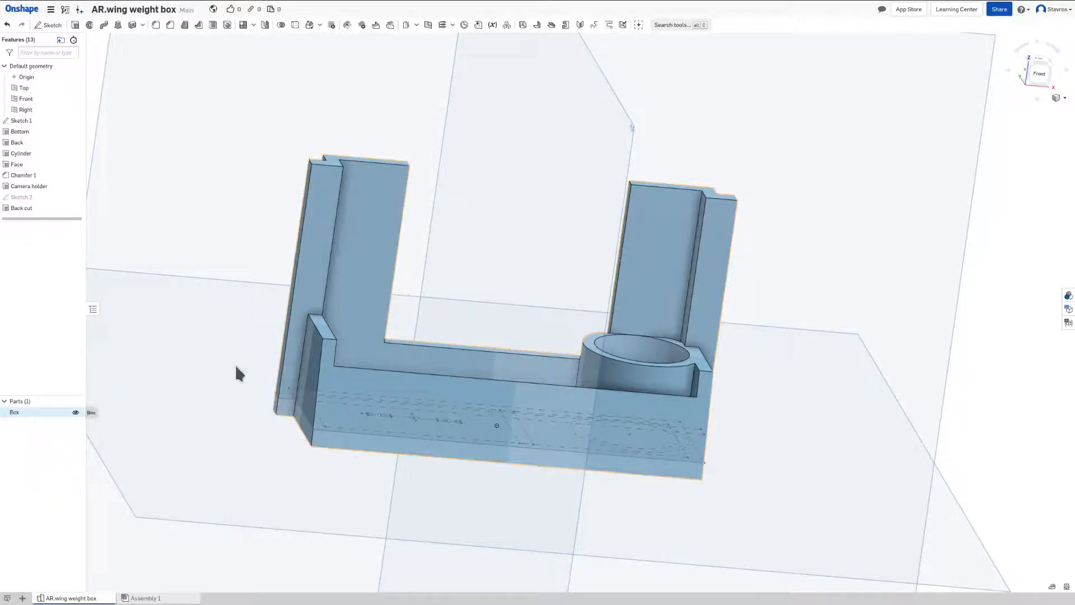
Step: Measure the distance between the front wall's upper edge and the floor line below it, and check the Chamfer 1 settings
right_drag(425, 343, 428, 362)
right_drag(812, 354, 815, 328)
right_drag(456, 428, 459, 421)
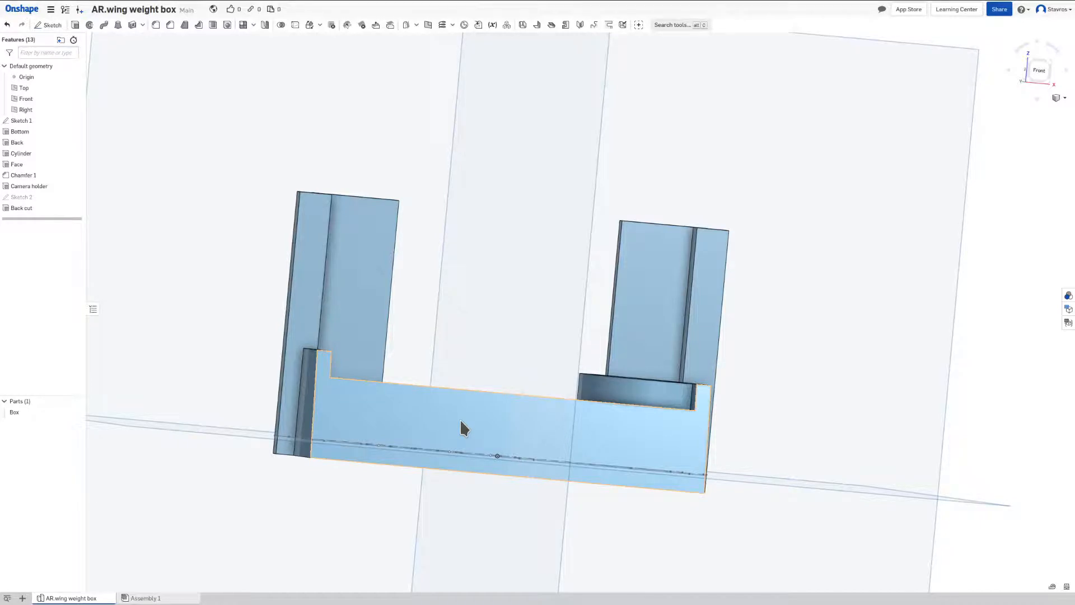
right_drag(352, 381, 384, 413)
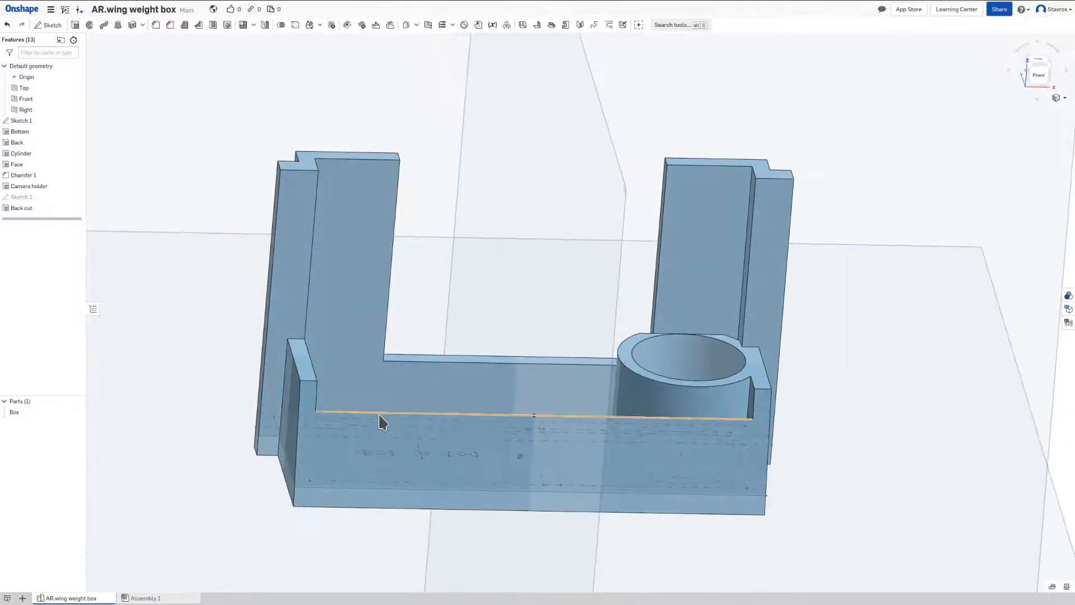
click(383, 414)
click(330, 491)
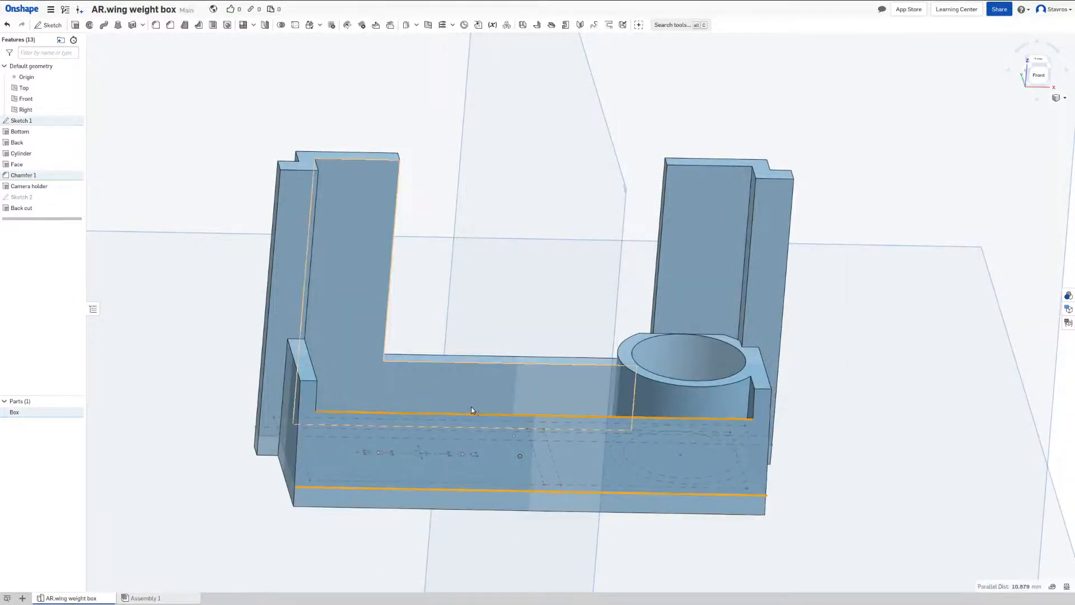
right_drag(472, 407, 425, 381)
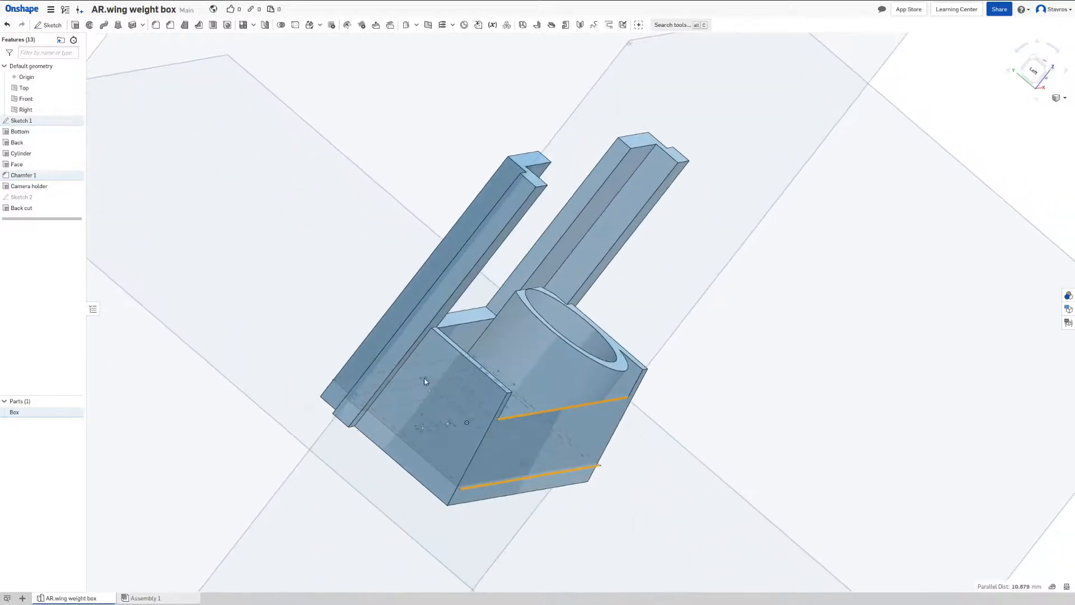
double_click(33, 176)
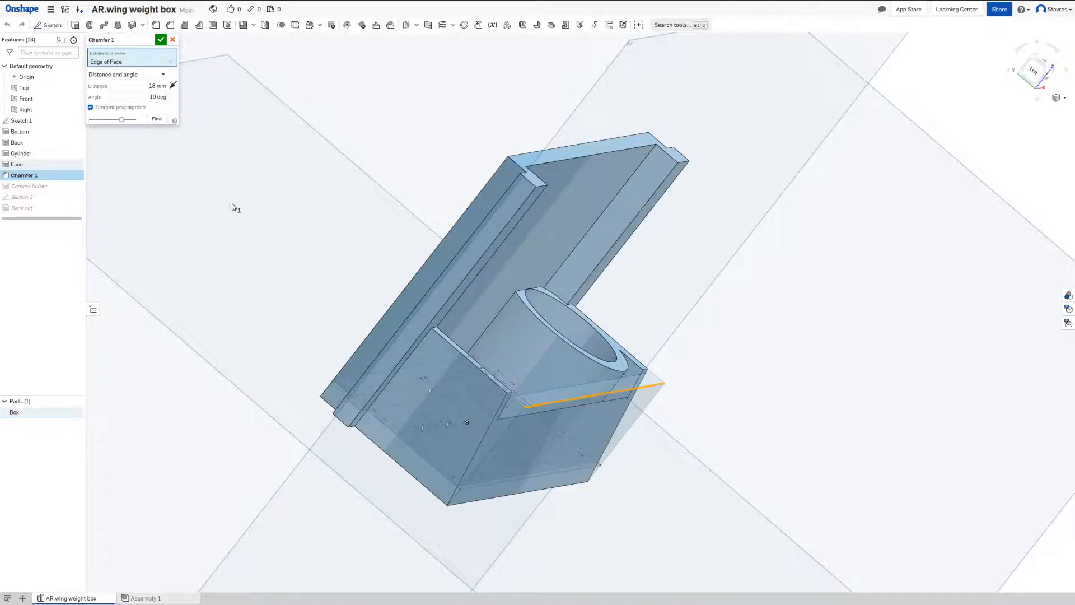
key(Escape)
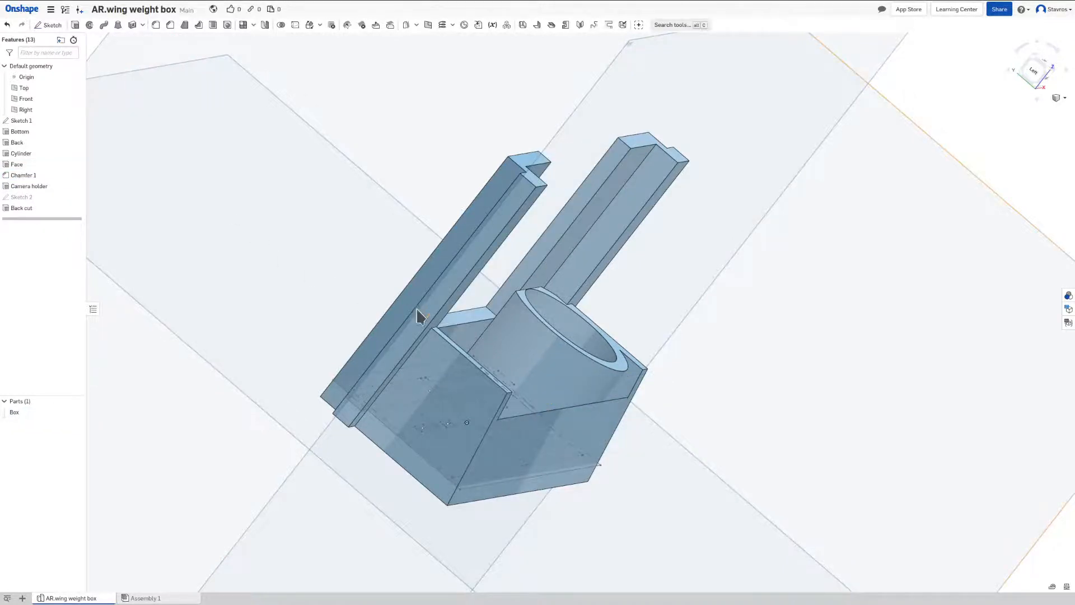
Step: Fillet the upper edge of the box's front wall with a 0.5 mm radius
right_drag(720, 425, 679, 425)
right_drag(469, 412, 431, 409)
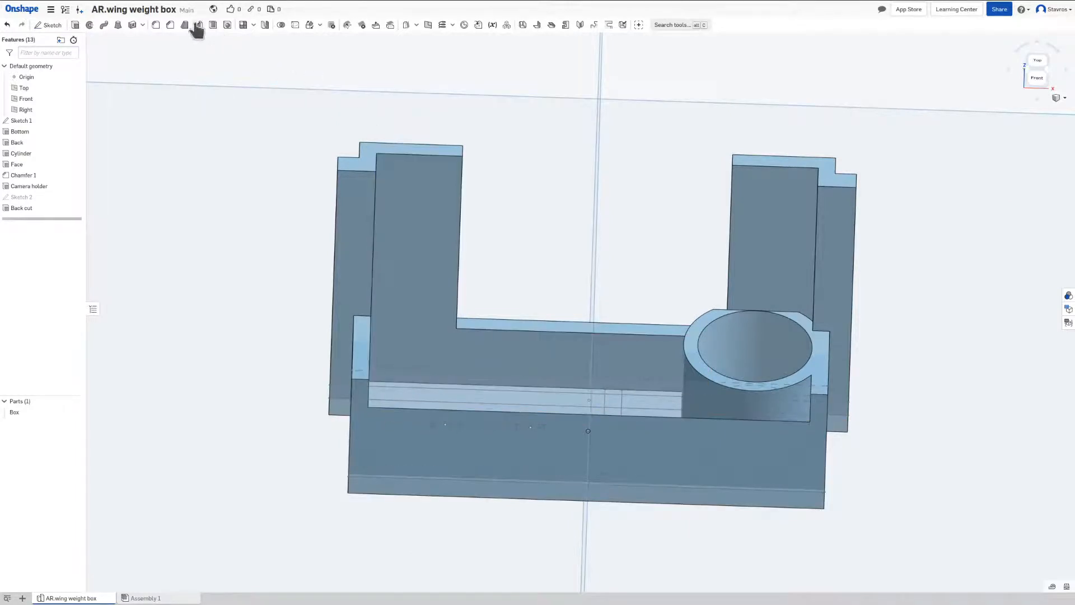
click(156, 24)
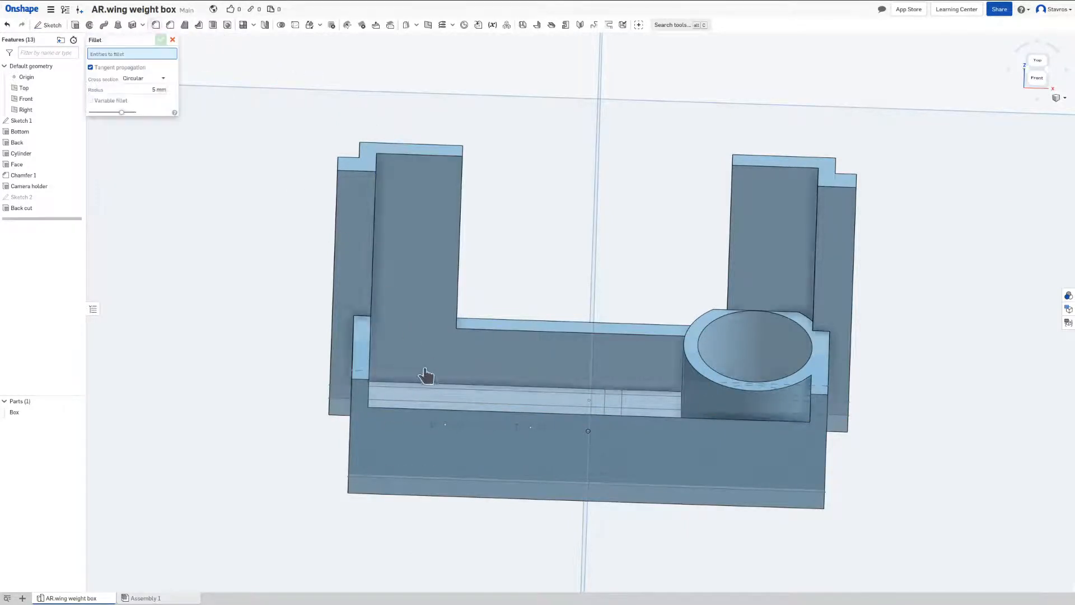
click(422, 409)
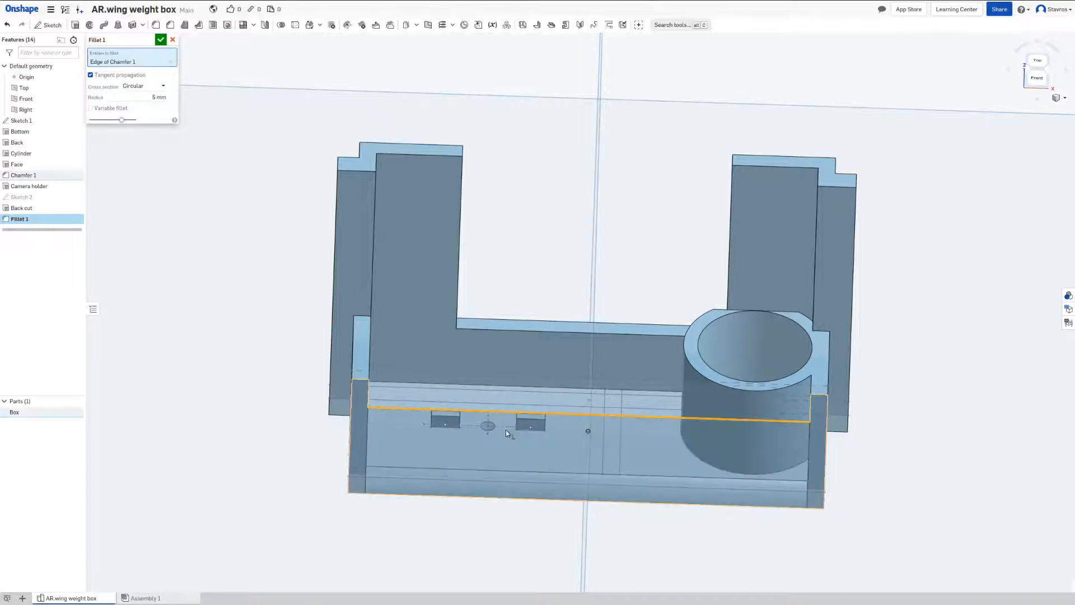
right_drag(506, 429, 426, 431)
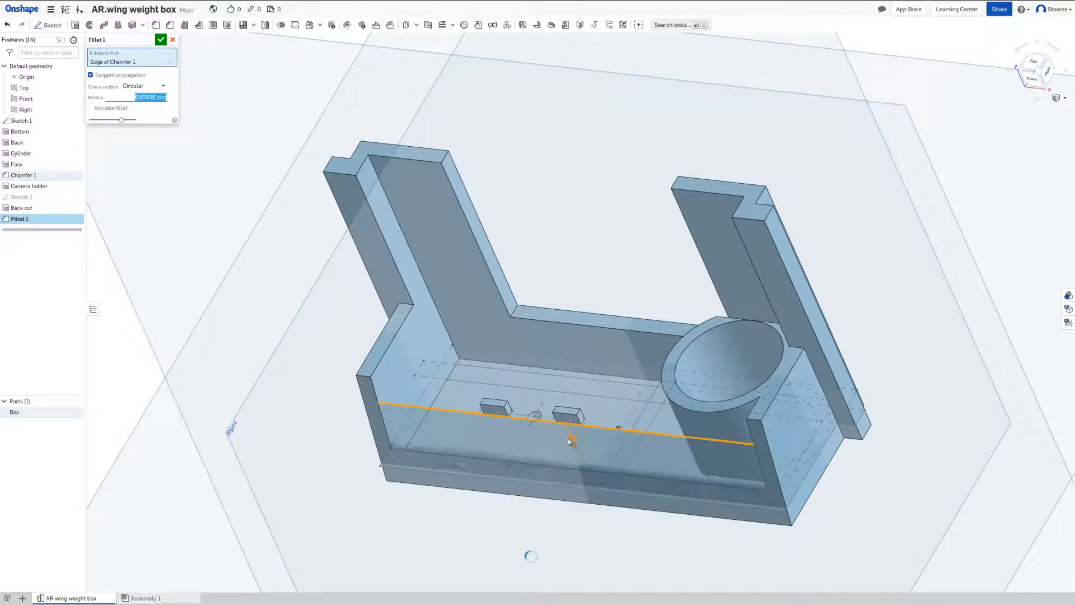
drag(567, 430, 561, 410)
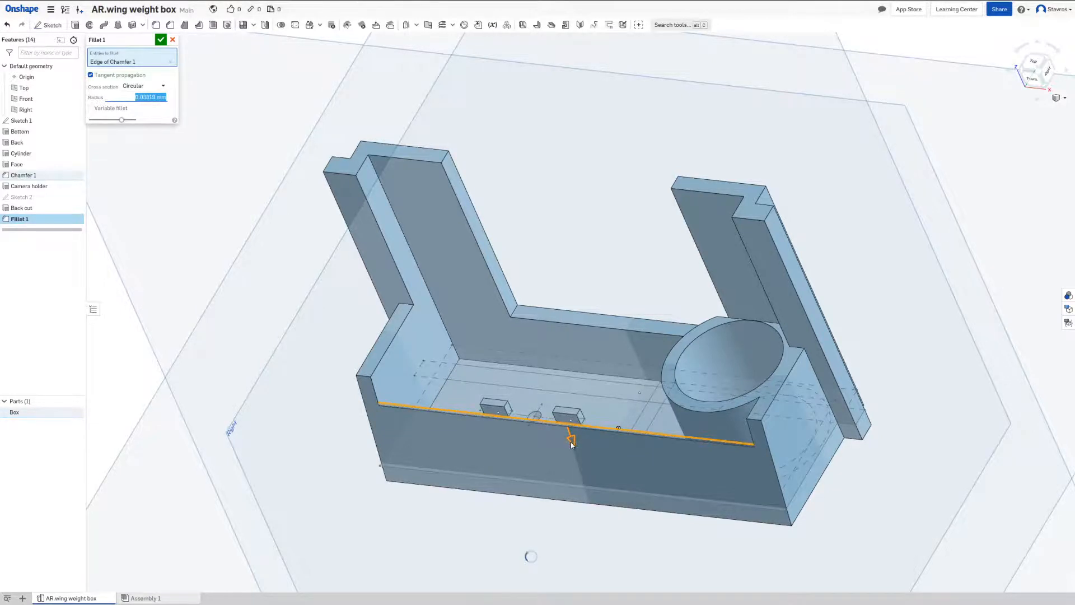
drag(574, 449, 576, 452)
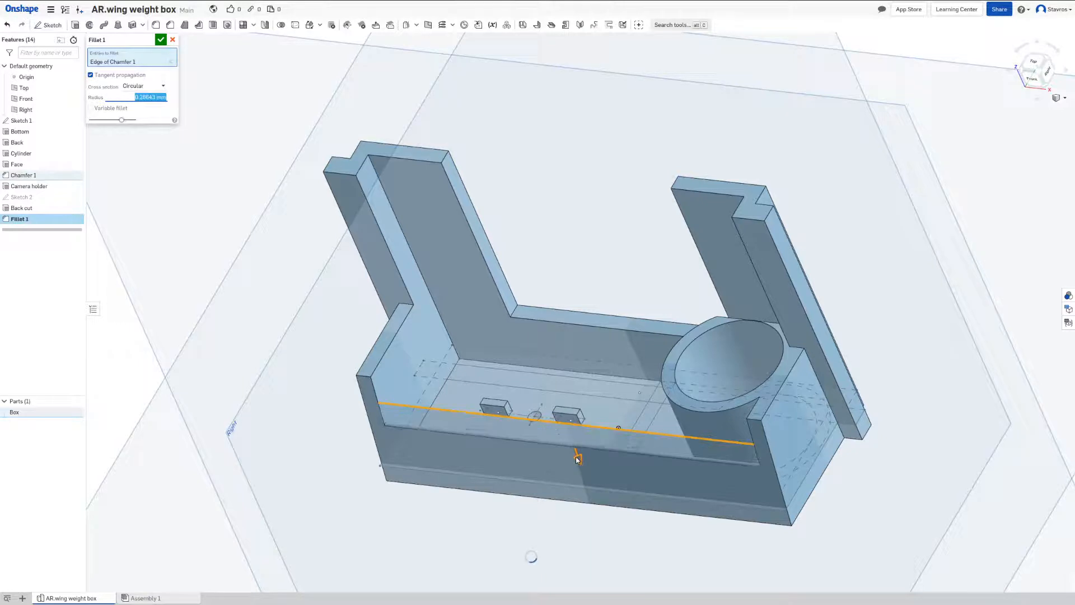
drag(578, 459, 524, 450)
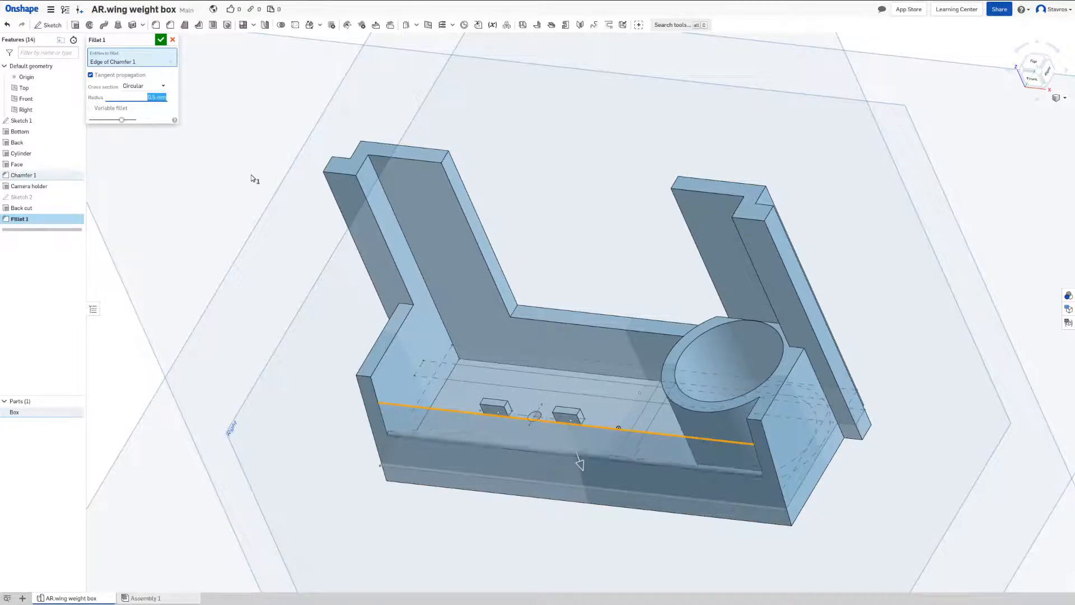
scroll(473, 386, up, 3)
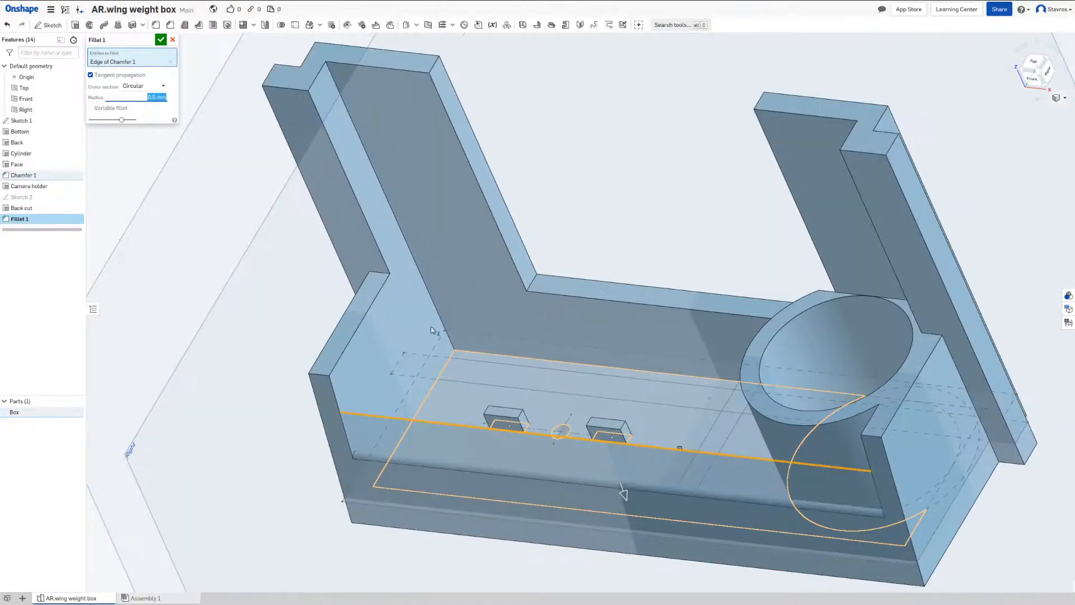
click(160, 39)
Step: Examine the box from several angles, checking the rounded front wall edge, floor stops, cylinder interior and underside
right_drag(639, 368, 547, 308)
scroll(547, 307, down, 3)
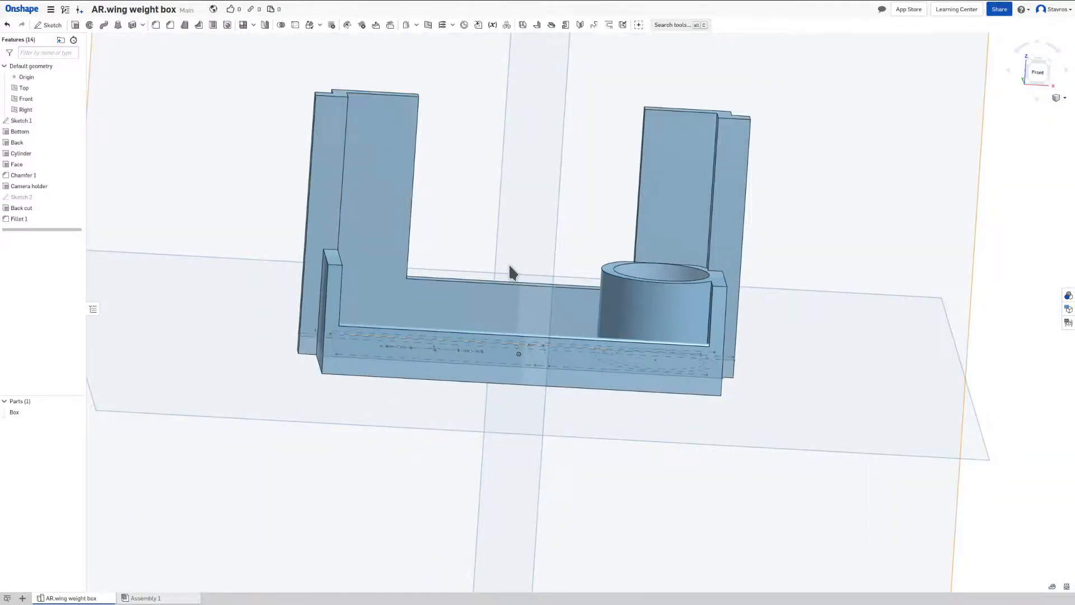
right_drag(509, 268, 459, 357)
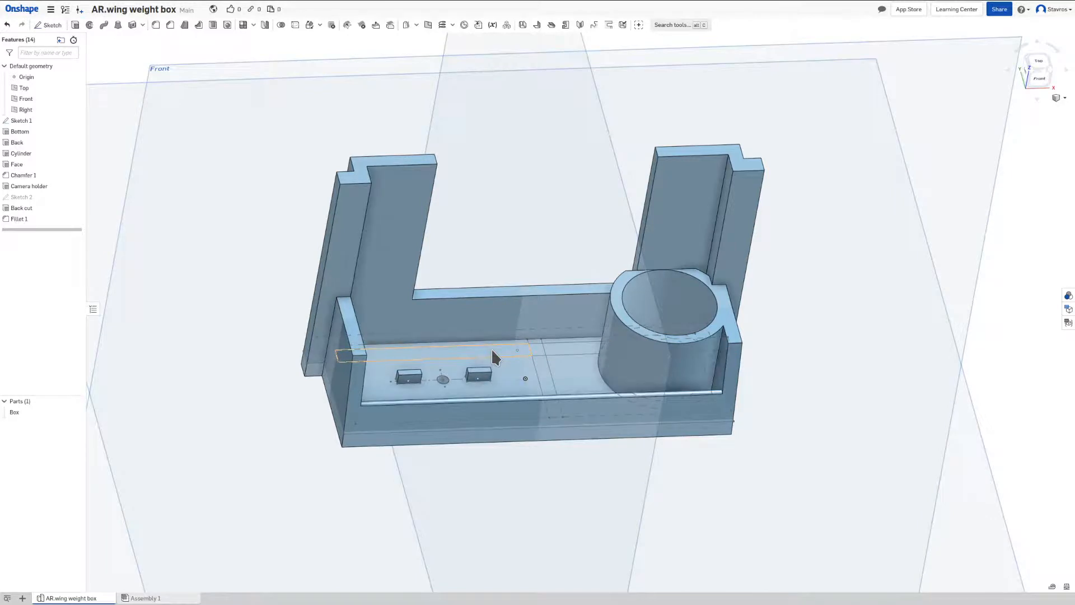
right_drag(503, 363, 500, 381)
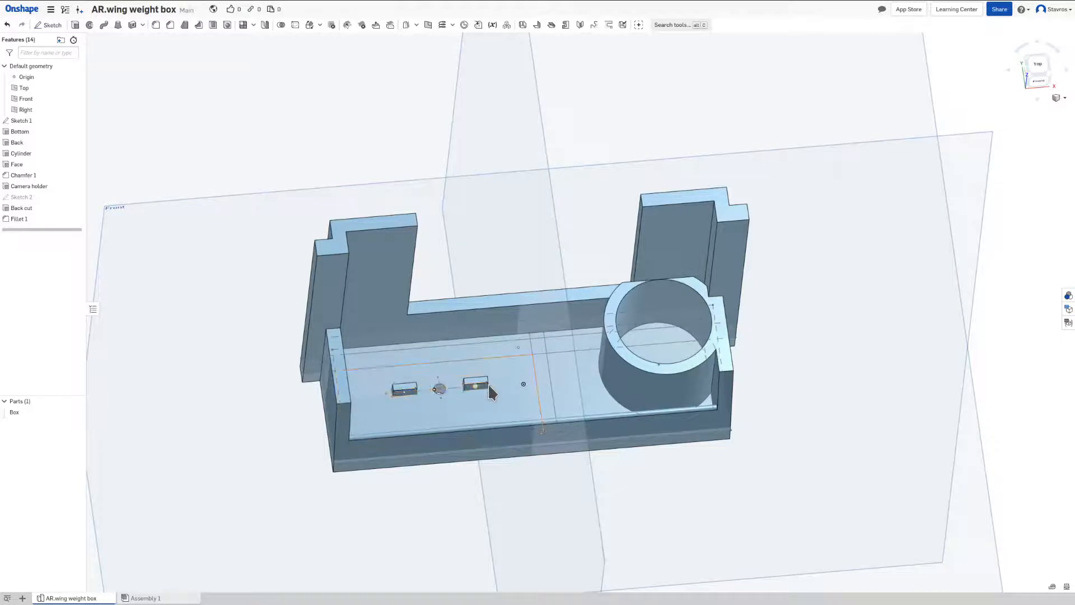
right_drag(490, 392, 519, 375)
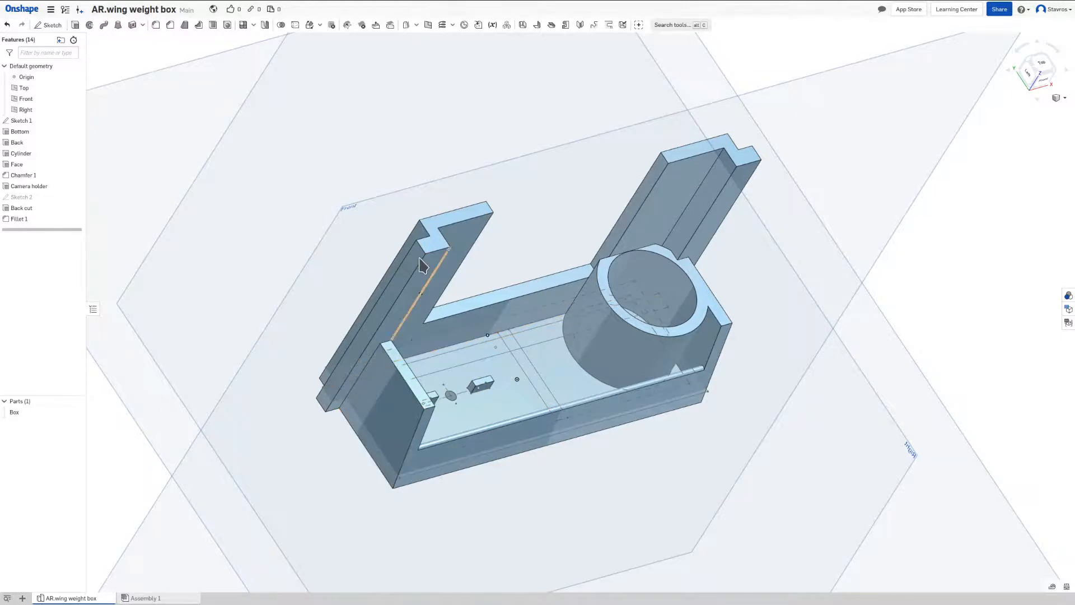
mouse_move(423, 265)
right_down()
mouse_move(408, 271)
mouse_move(434, 254)
mouse_move(431, 237)
mouse_move(427, 258)
right_up()
right_drag(536, 227, 632, 214)
right_drag(638, 105, 646, 200)
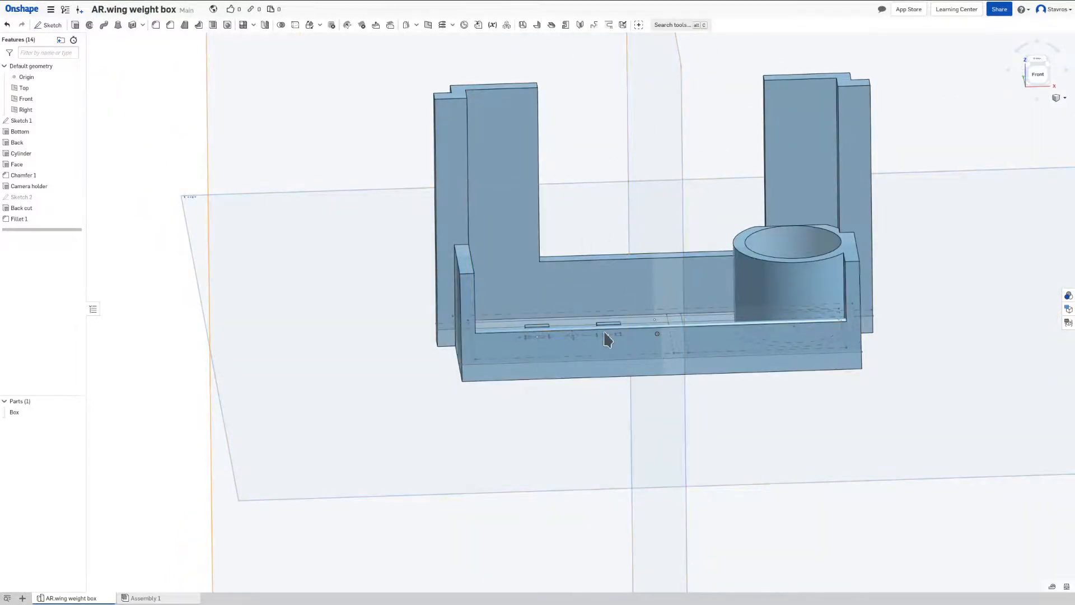
right_drag(796, 245, 792, 331)
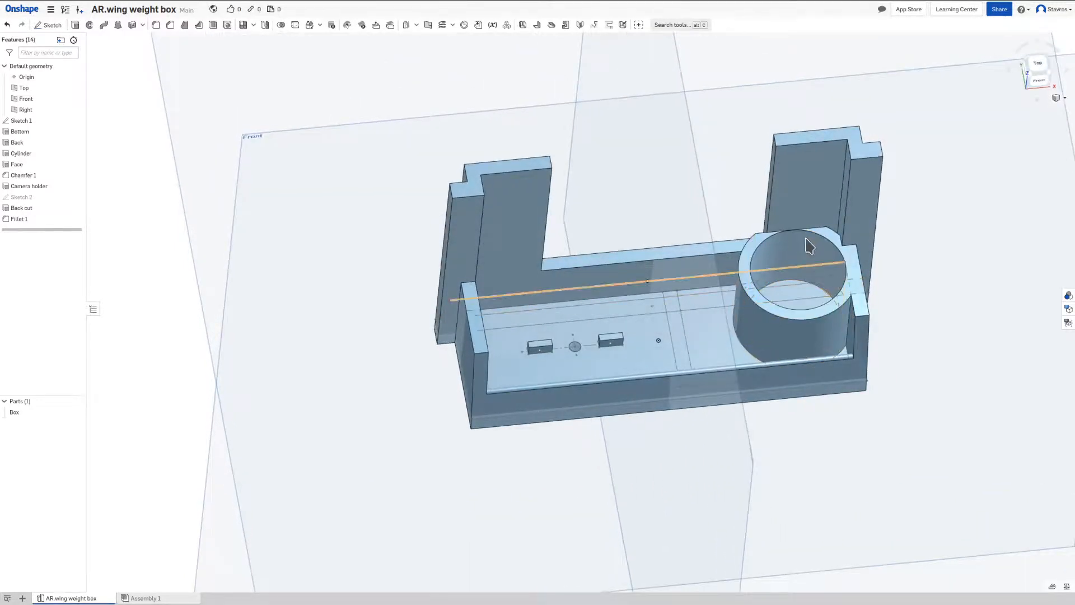
middle_drag(801, 291, 645, 301)
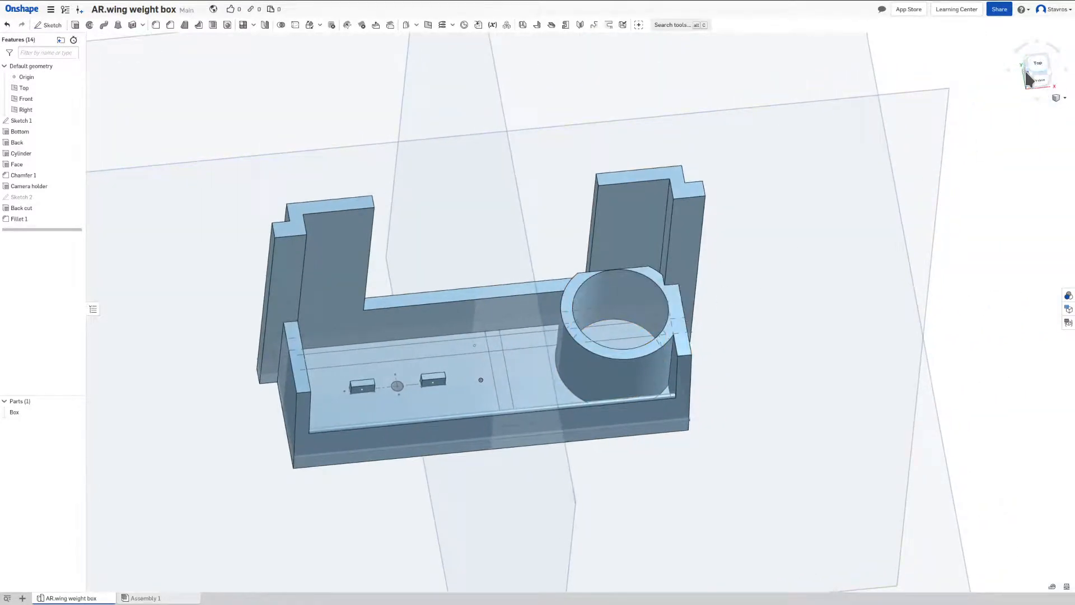
scroll(728, 269, up, 5)
right_drag(708, 300, 706, 328)
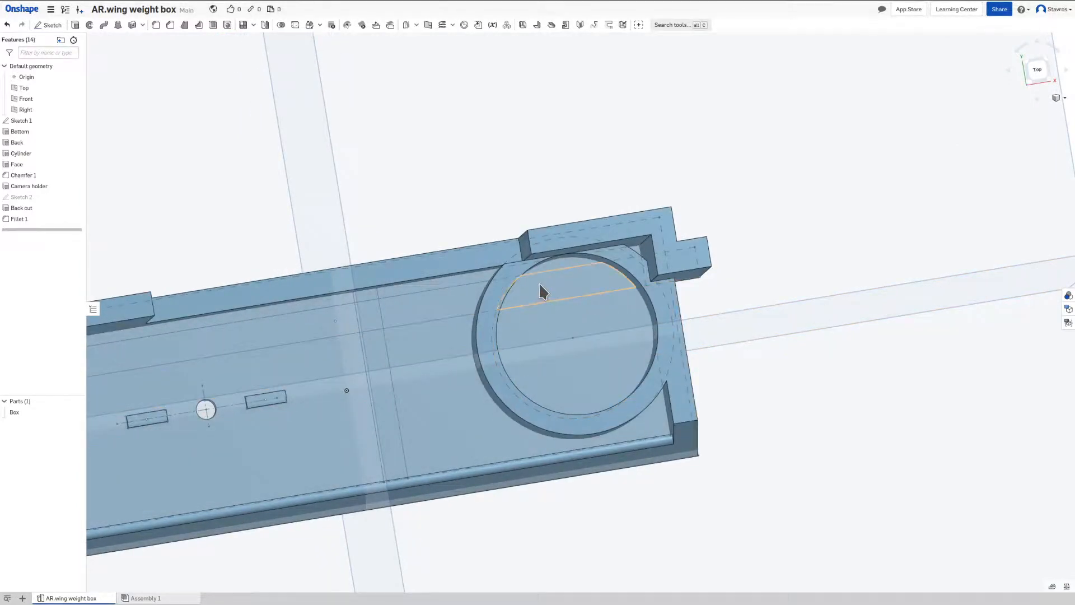
right_drag(526, 281, 487, 236)
scroll(487, 236, down, 5)
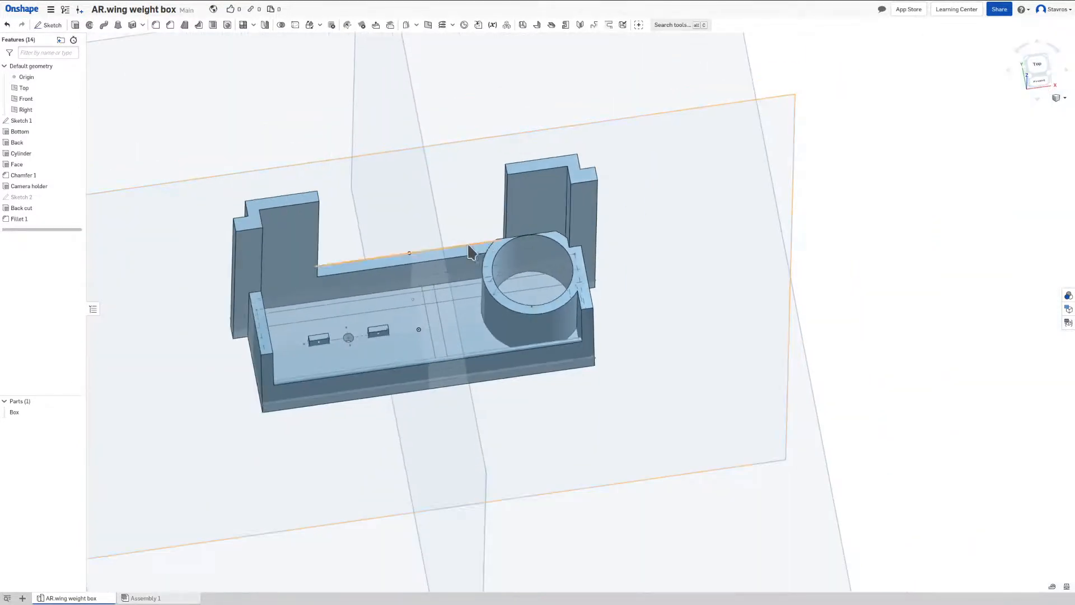
middle_drag(545, 247, 558, 250)
right_drag(561, 258, 595, 173)
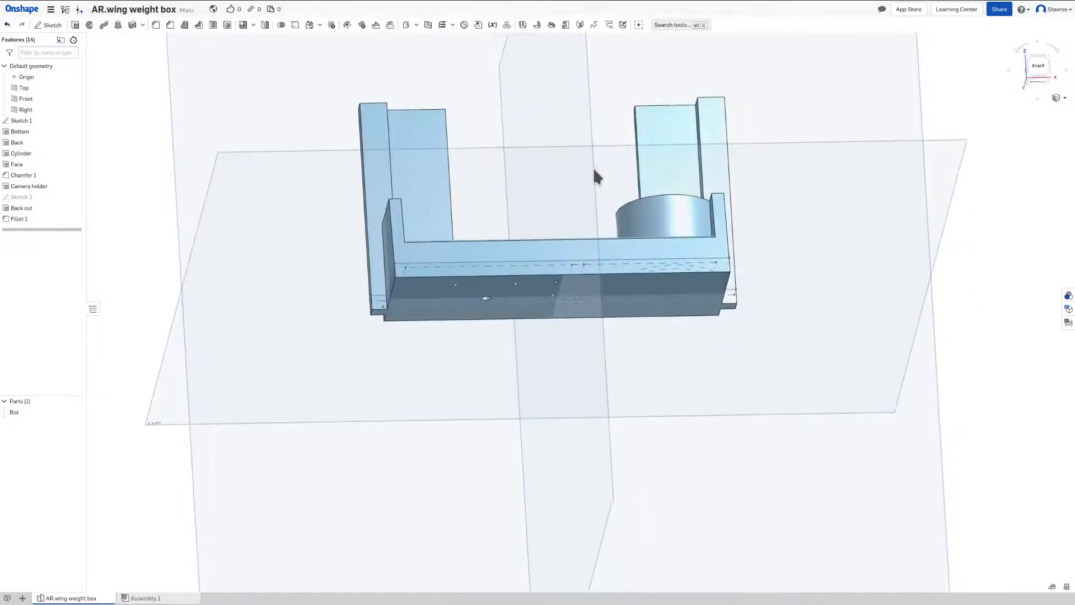
right_drag(571, 279, 536, 268)
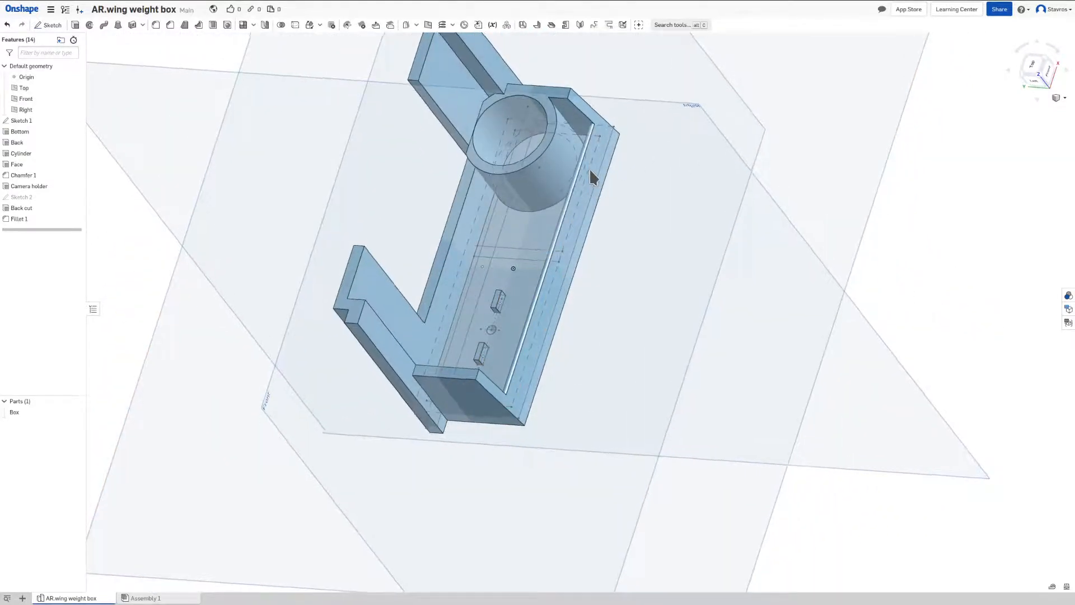
right_drag(590, 171, 479, 115)
right_drag(598, 123, 632, 271)
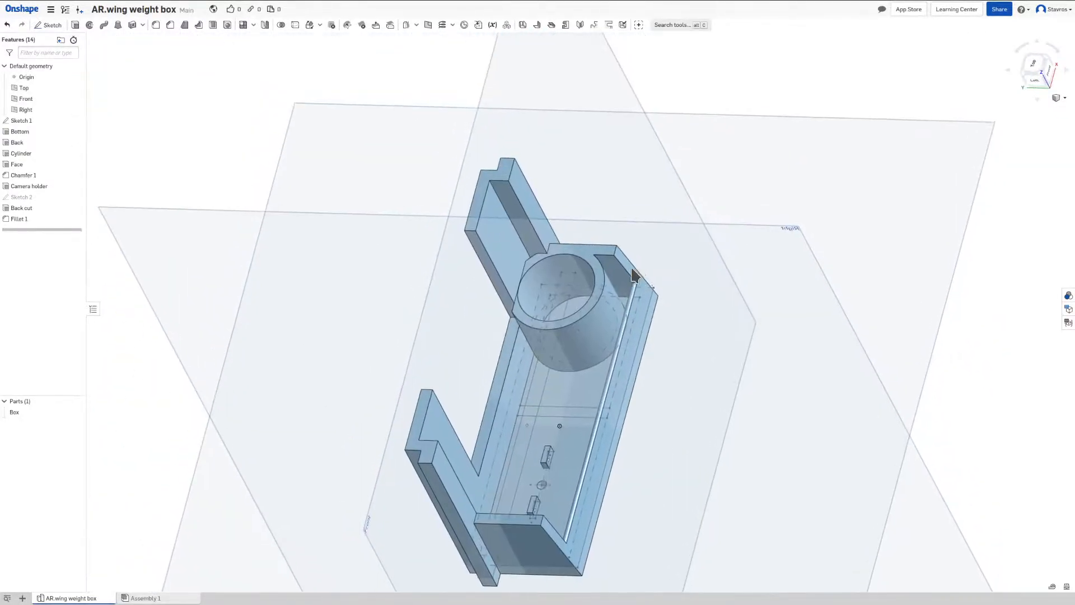
Step: Fillet the two inner corner edges of the back wall opening with a 3 mm radius
right_drag(407, 415, 490, 342)
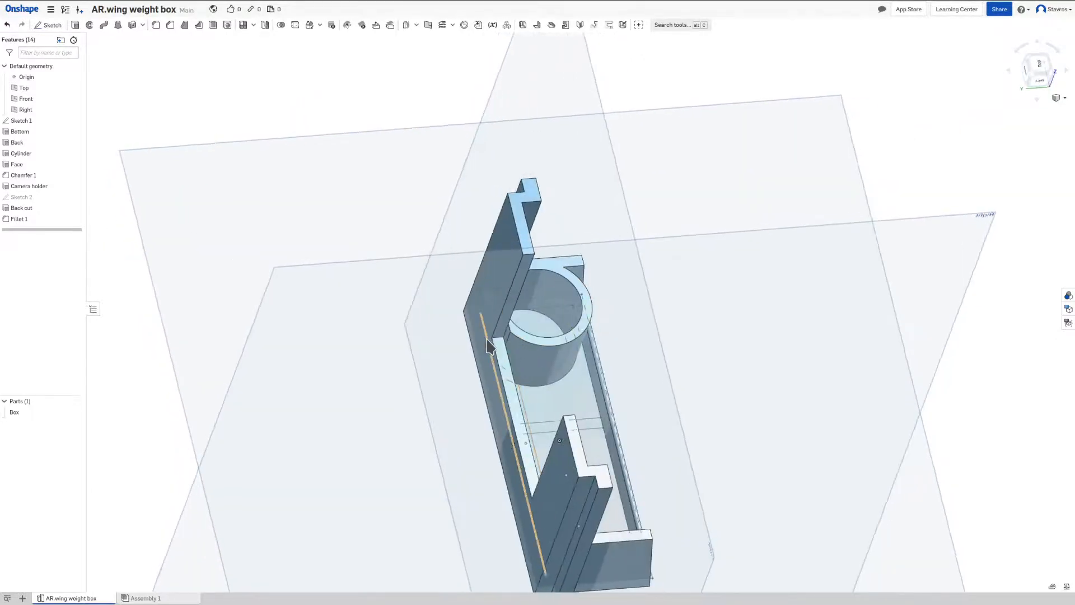
scroll(491, 342, up, 4)
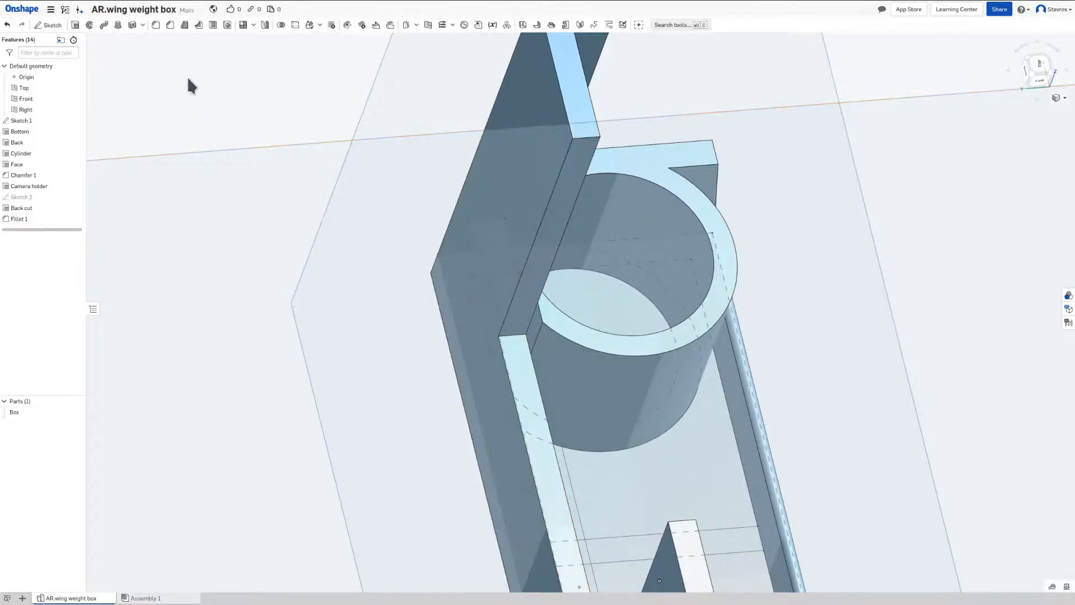
click(158, 25)
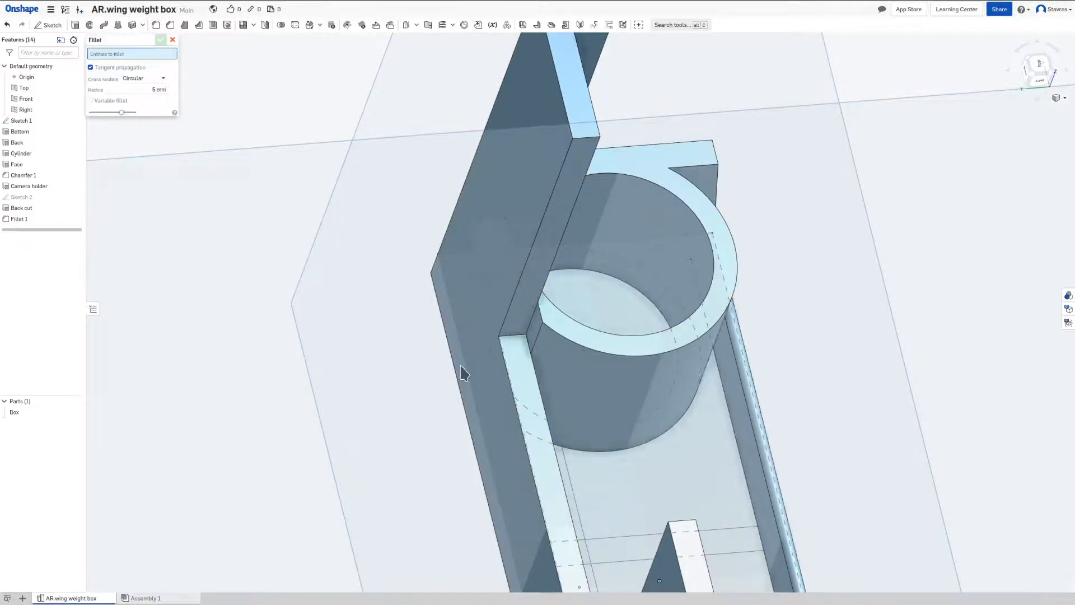
click(507, 333)
right_drag(506, 336, 587, 479)
click(587, 479)
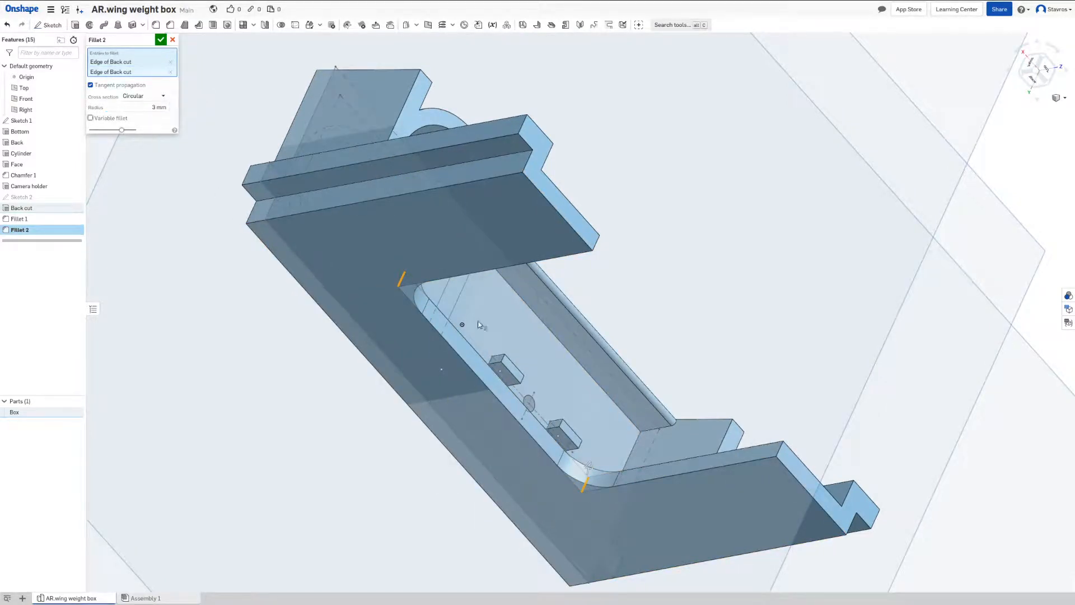
Step: Check the rounded back opening corners from the front and above, and accept the fillet
right_drag(478, 325, 1012, 115)
click(1054, 76)
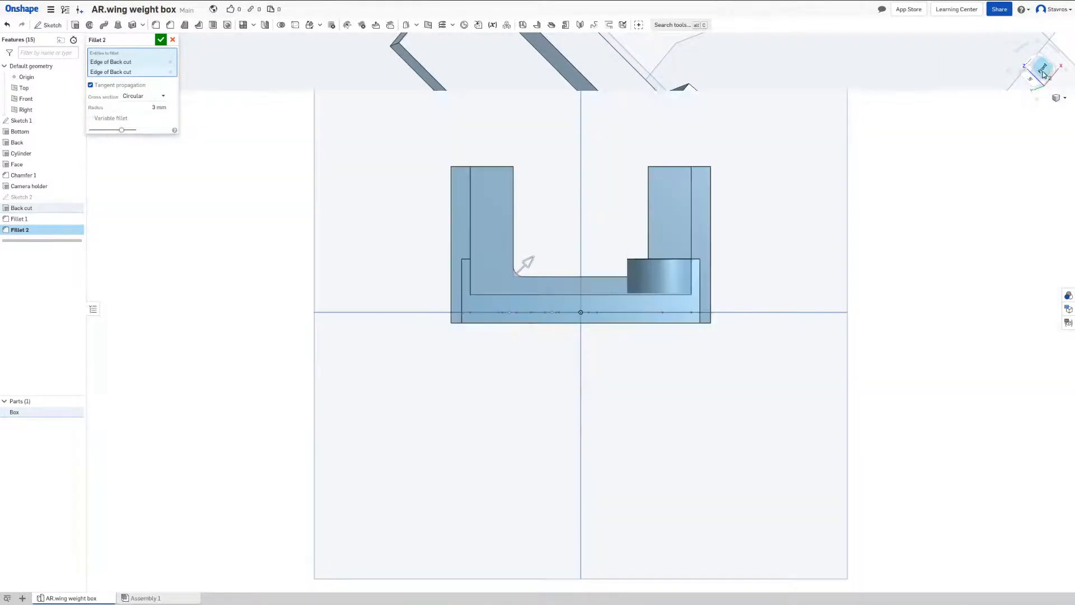
scroll(676, 183, up, 3)
right_drag(620, 209, 465, 392)
scroll(449, 402, up, 5)
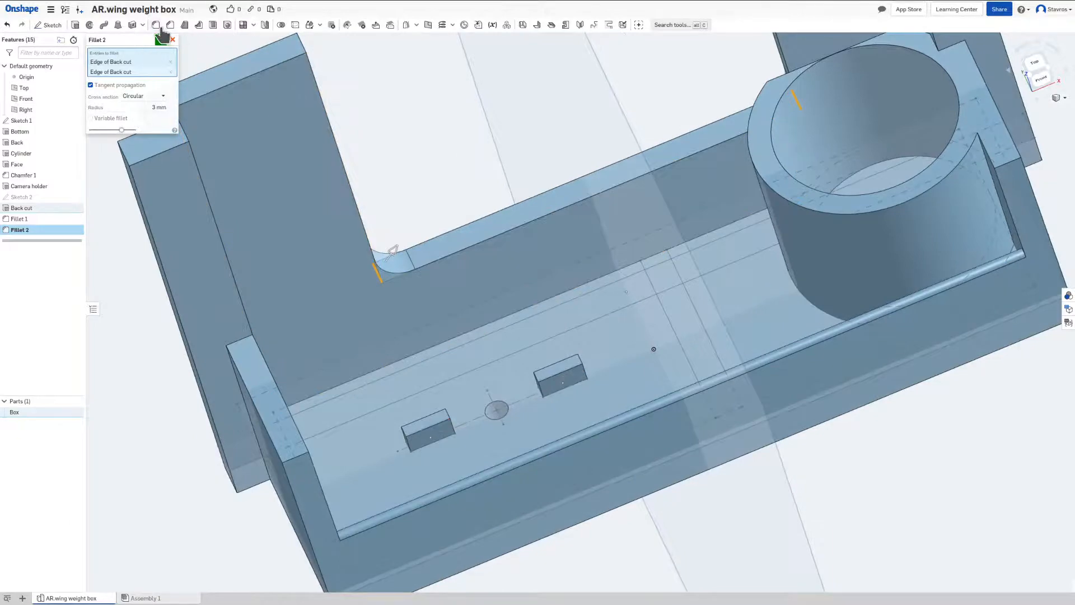
right_drag(227, 127, 415, 465)
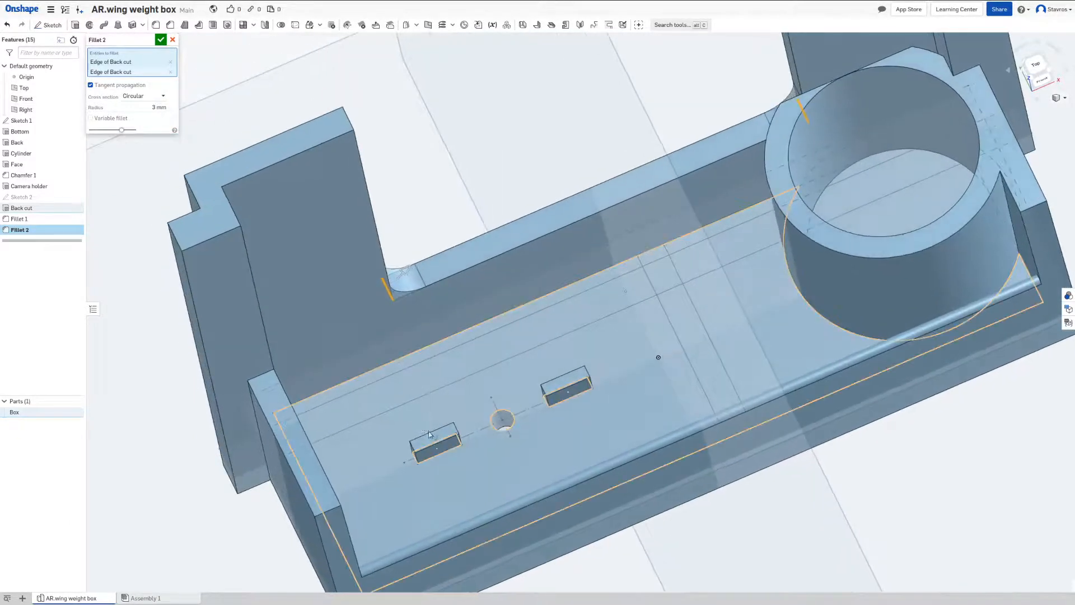
scroll(415, 460, up, 4)
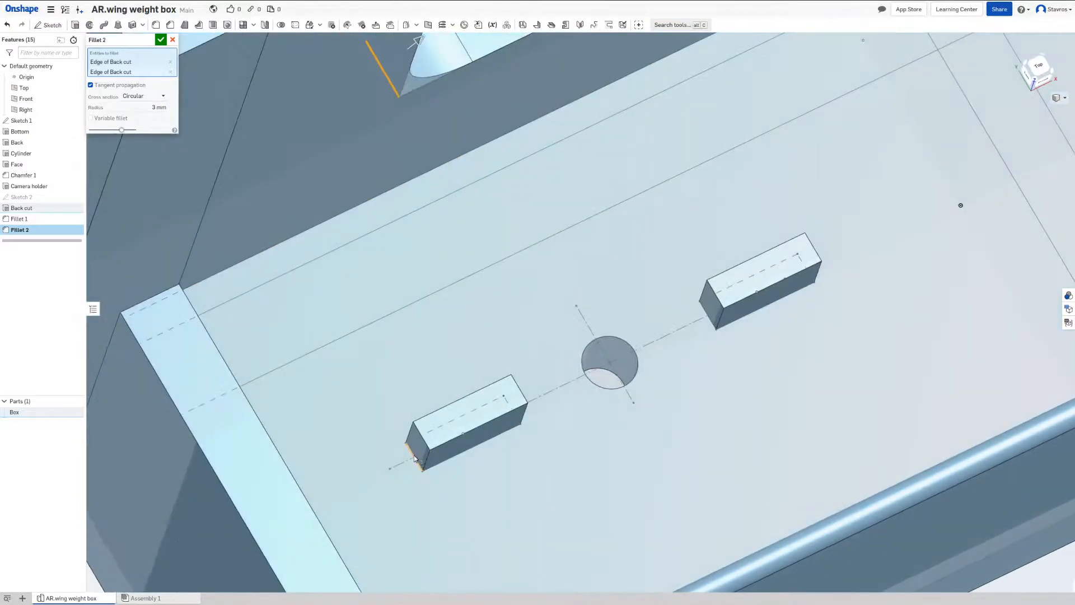
click(415, 459)
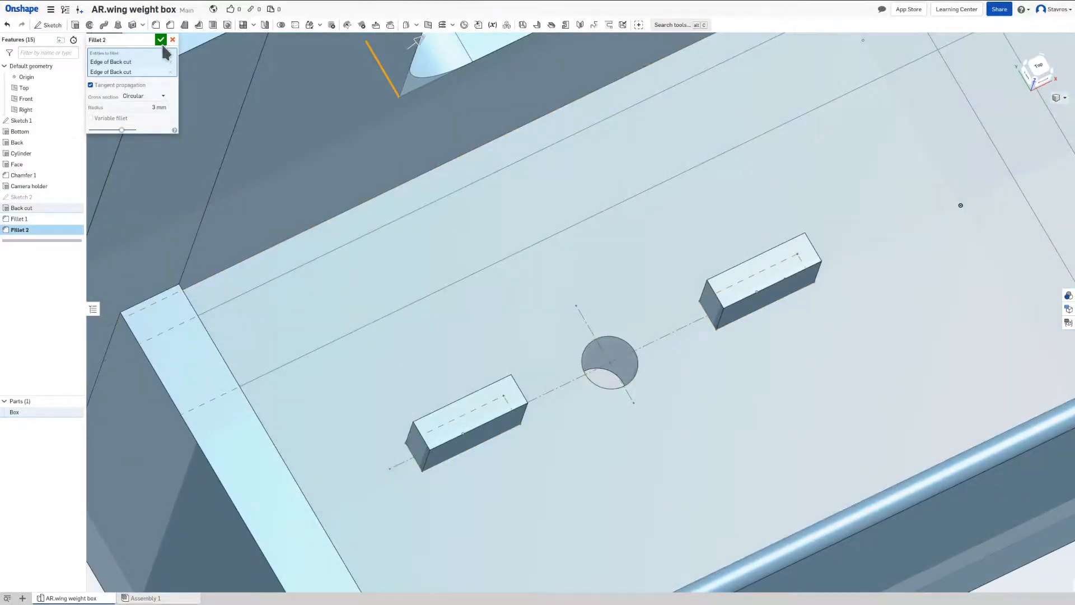
click(161, 40)
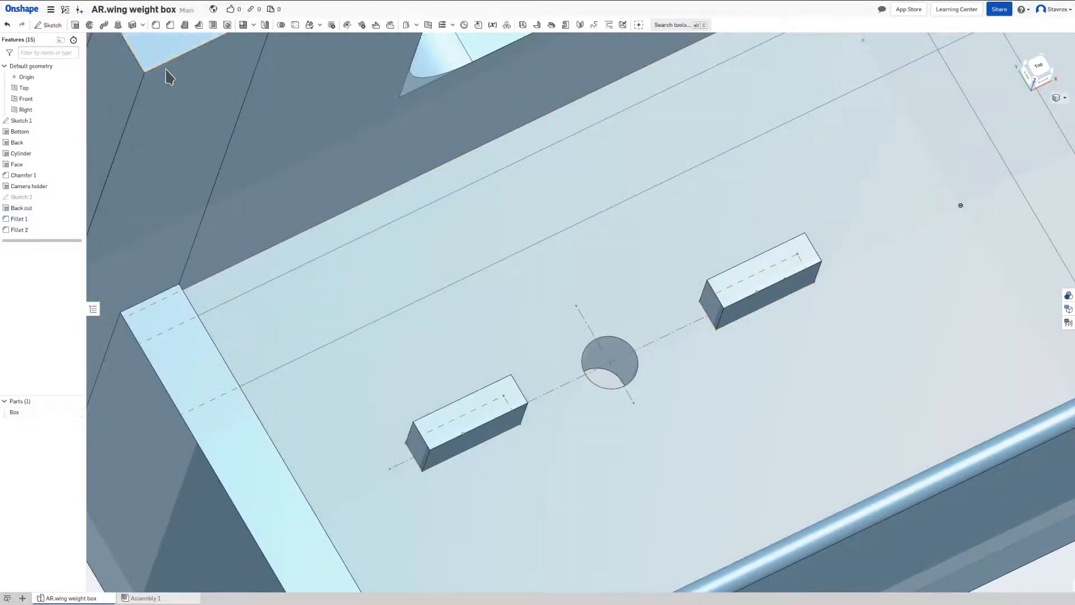
Step: Try to fillet the short base edges at both ends of the two floor stops, testing radii of 2 mm and 1 mm
click(156, 25)
click(415, 458)
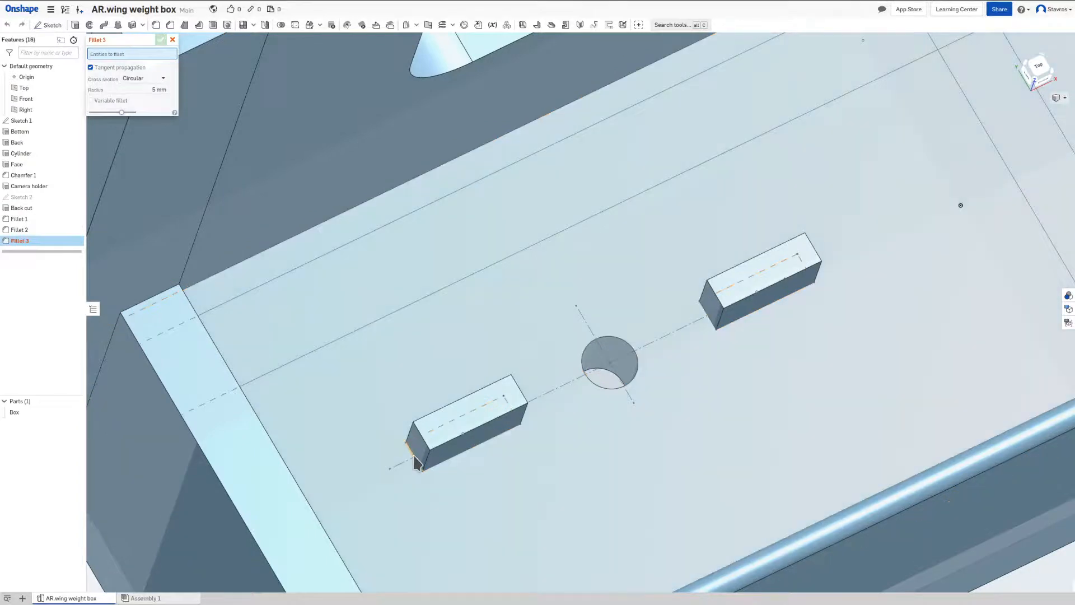
right_drag(518, 463, 541, 407)
click(541, 405)
right_drag(678, 387, 862, 362)
click(706, 323)
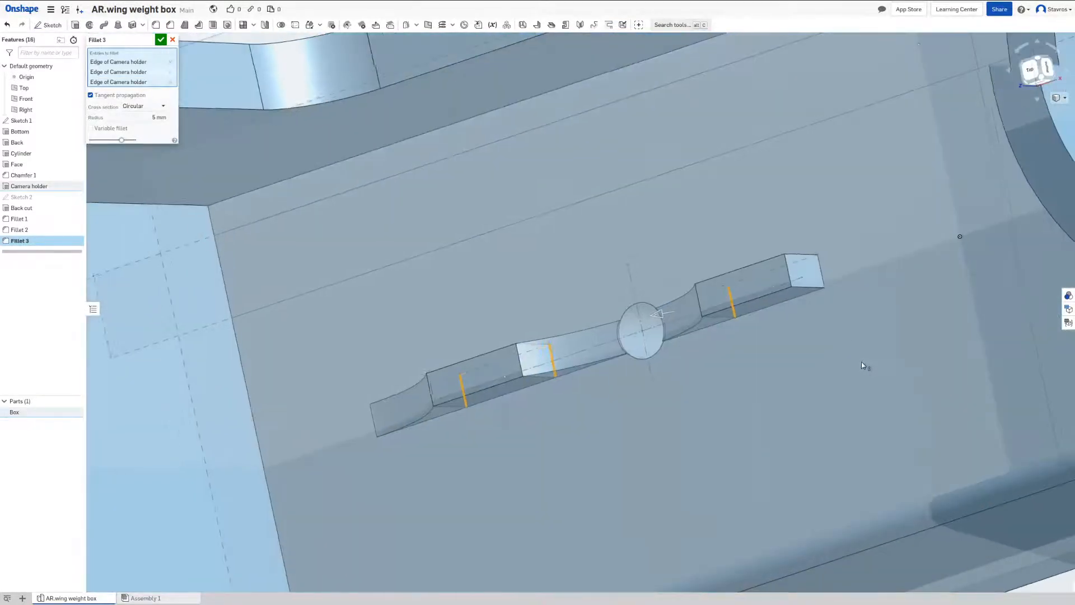
click(822, 273)
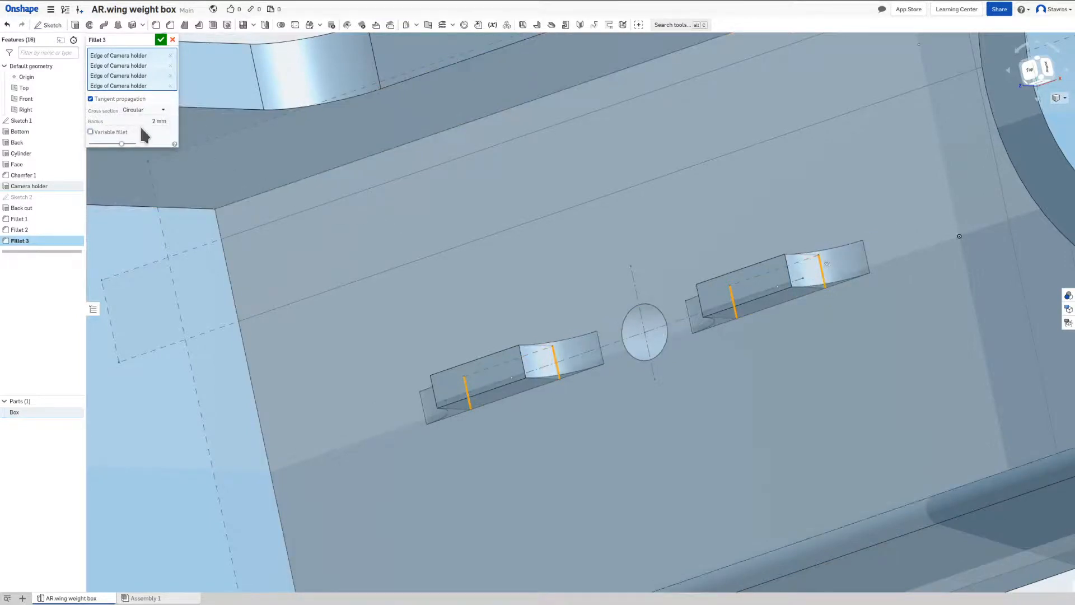
key(Return)
mouse_move(358, 263)
right_down()
mouse_move(362, 213)
mouse_move(365, 234)
right_up()
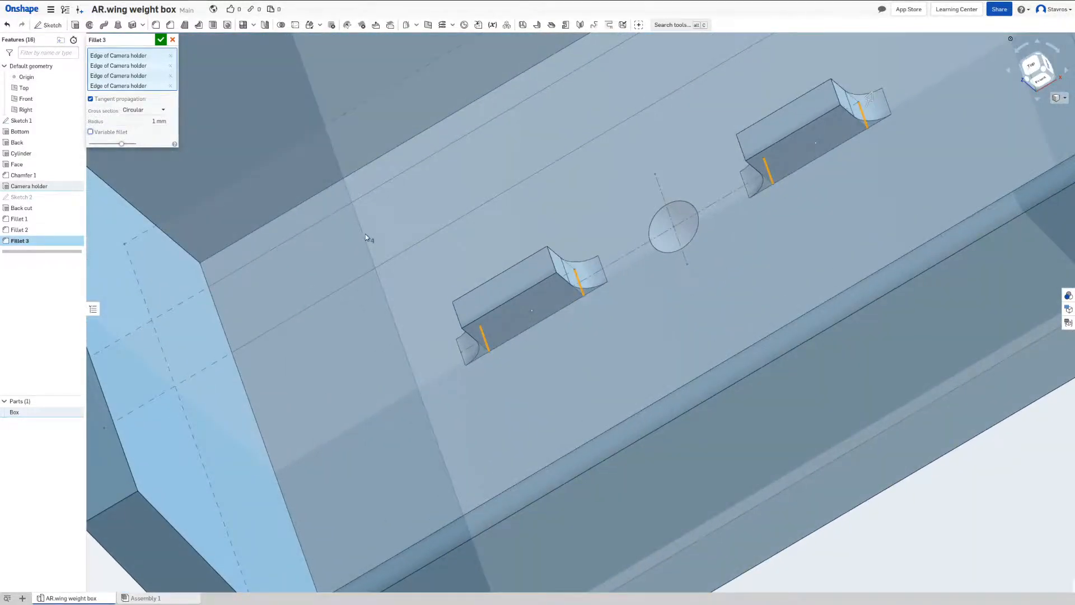
right_drag(603, 256, 613, 251)
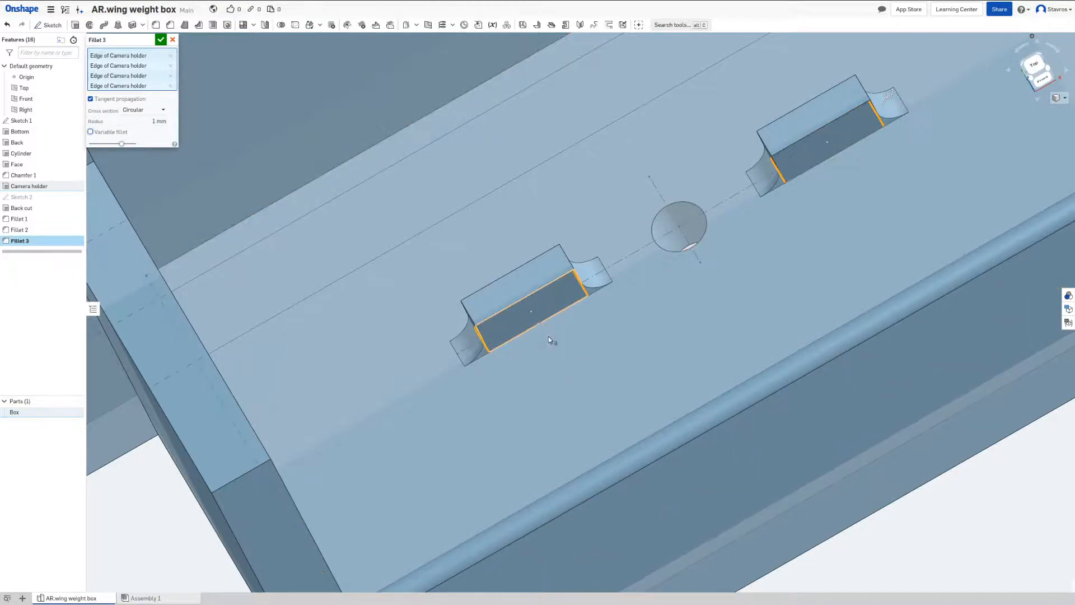
mouse_move(549, 336)
right_down()
mouse_move(553, 345)
mouse_move(519, 308)
mouse_move(536, 344)
right_up()
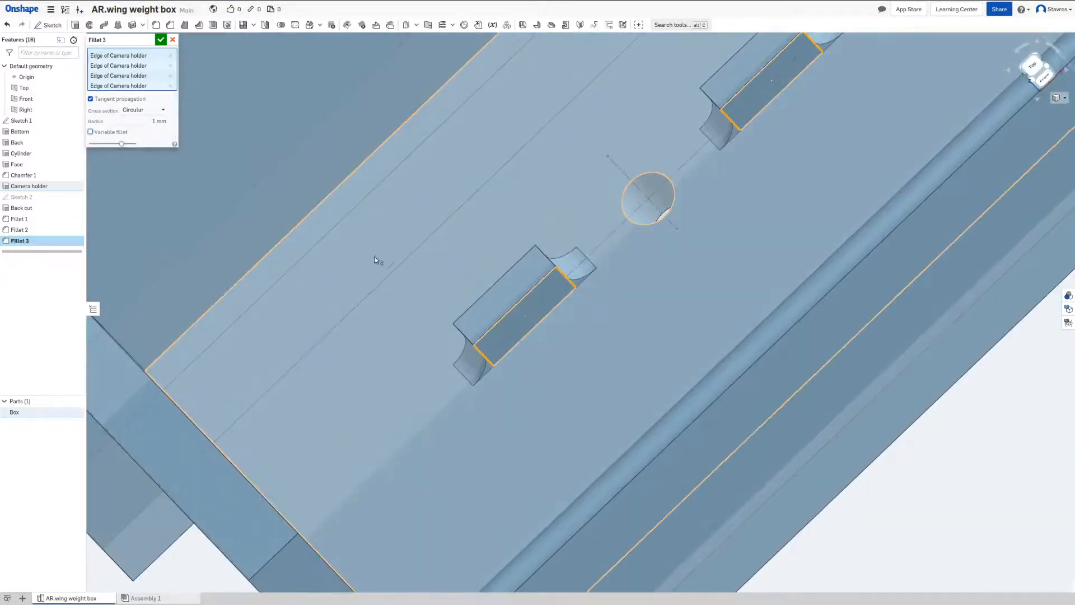
right_drag(348, 218, 588, 282)
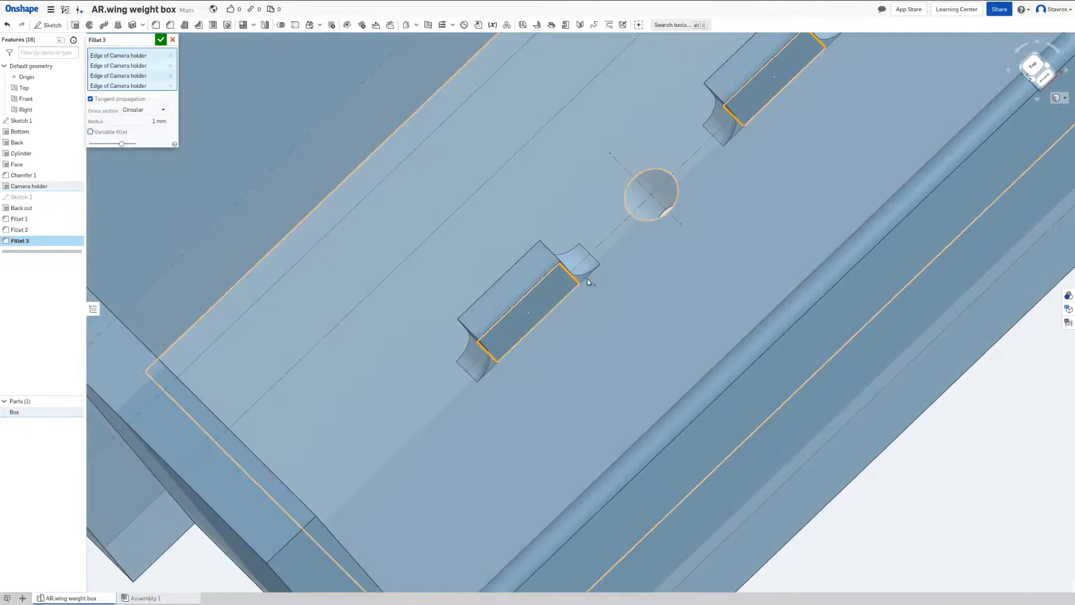
click(172, 40)
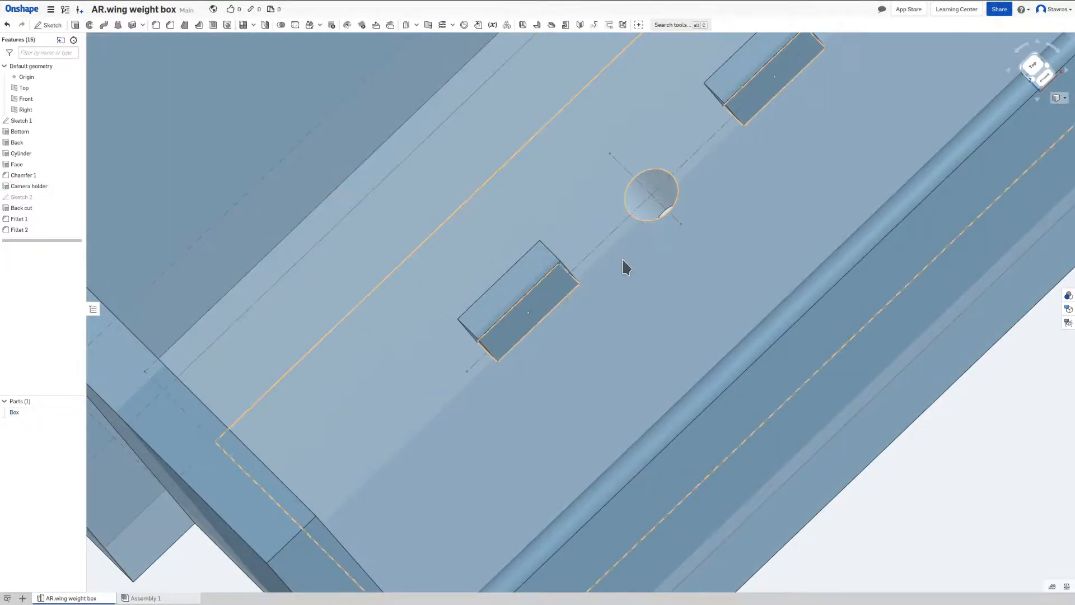
Step: Edit the 3 mm back opening fillet and add the edges where both side walls' upper faces meet the tall back uprights
scroll(623, 259, down, 3)
middle_drag(517, 284, 527, 434)
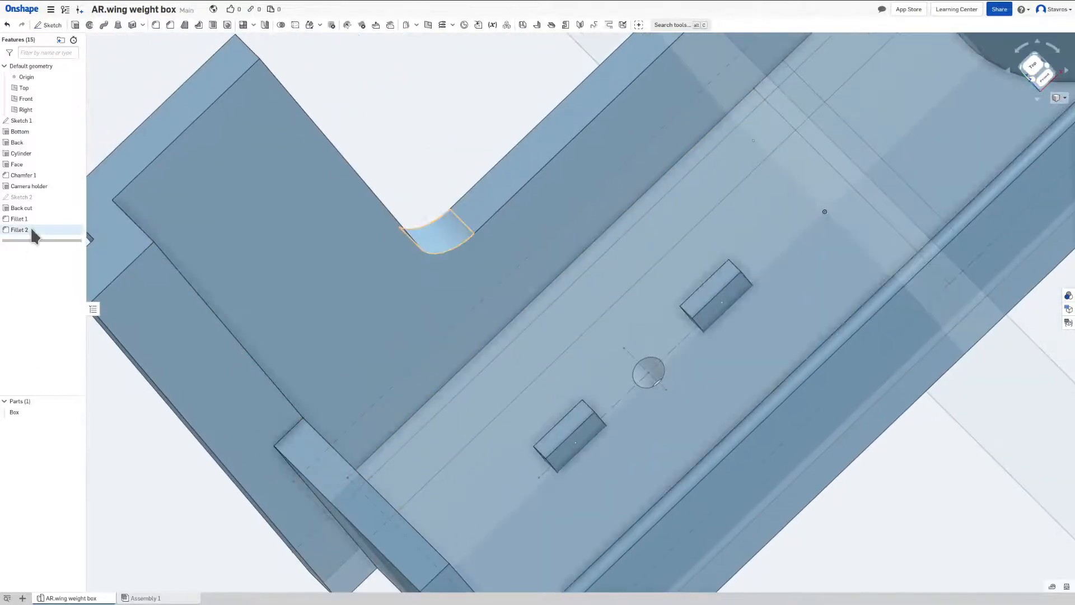
scroll(539, 347, down, 4)
right_drag(563, 321, 143, 297)
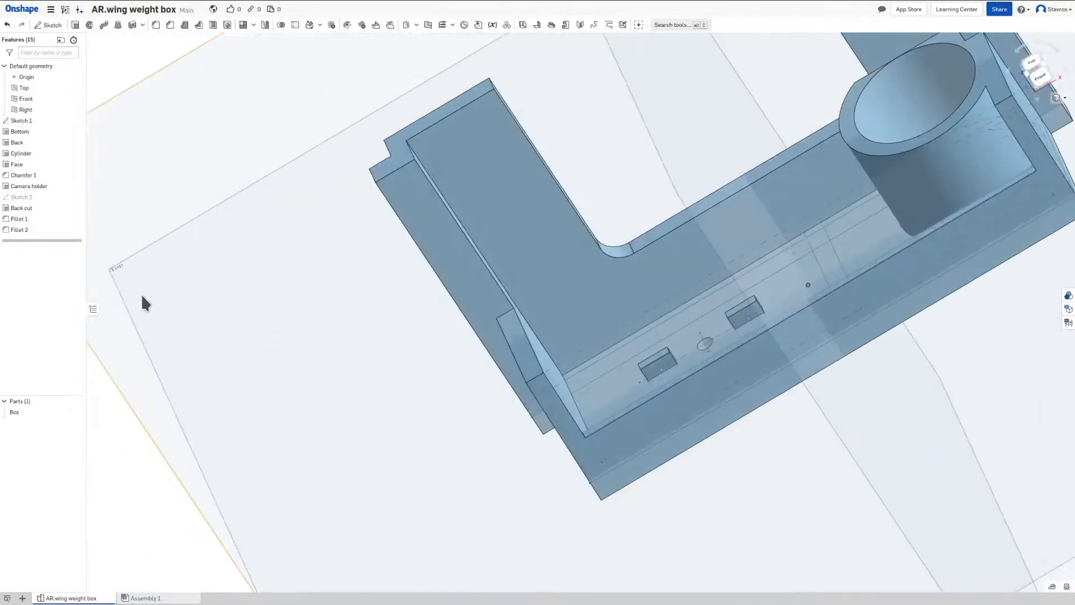
double_click(49, 231)
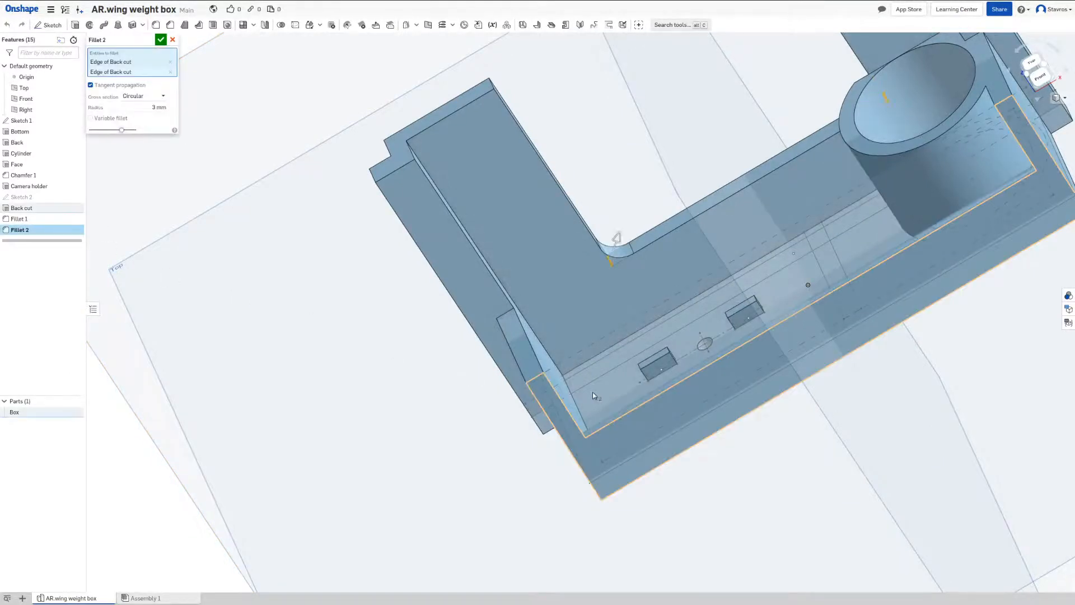
right_drag(593, 392, 560, 328)
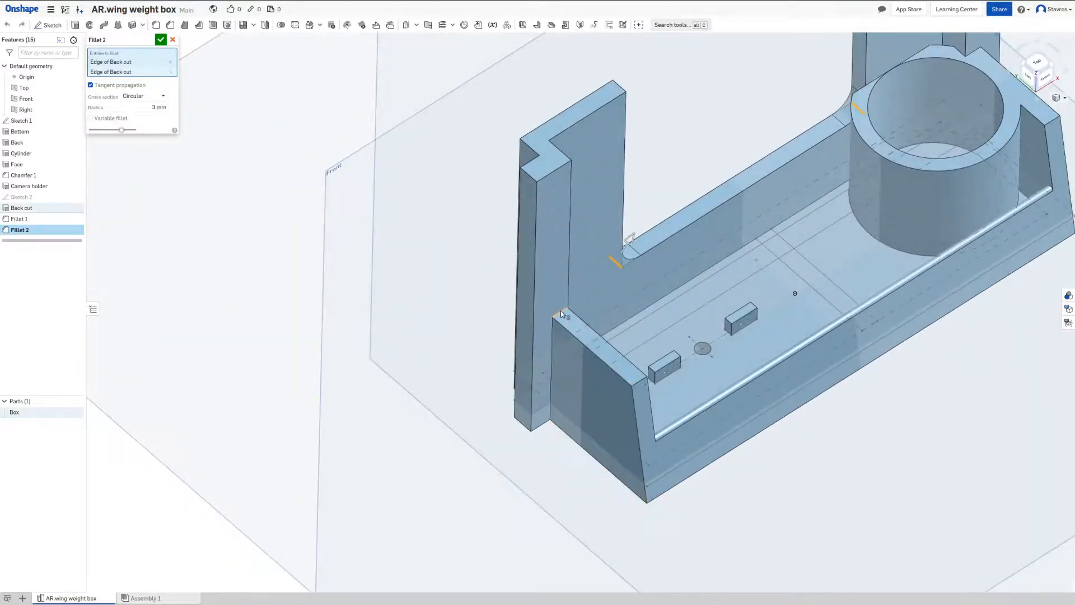
click(561, 313)
right_drag(795, 268, 800, 147)
scroll(821, 112, up, 3)
middle_drag(821, 133, 796, 363)
click(767, 355)
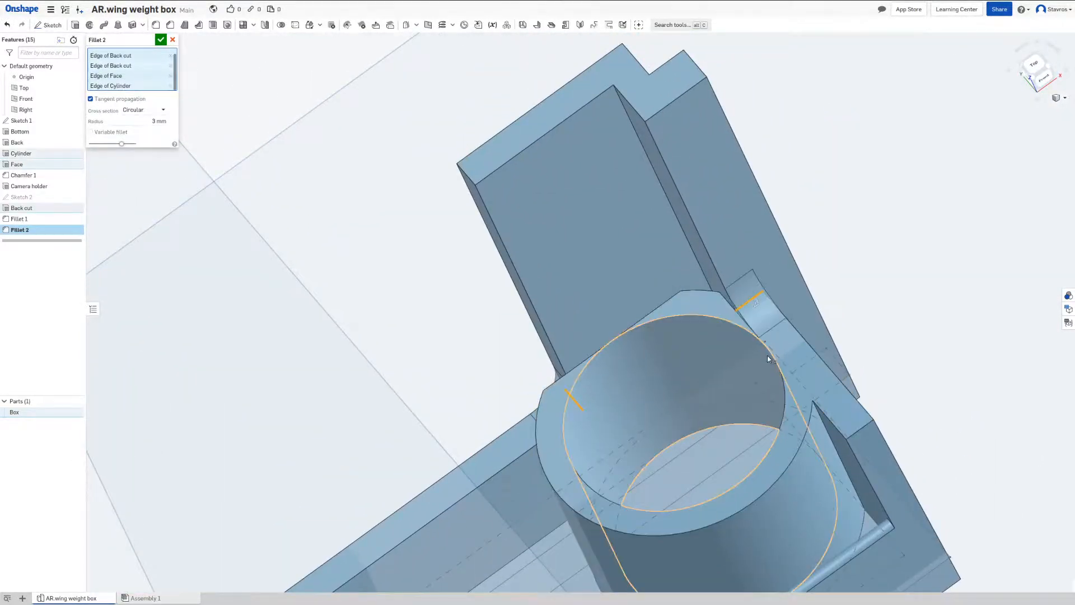
Step: Try to include the cylinder's rear upper edge in the 3 mm fillet
scroll(772, 426, down, 3)
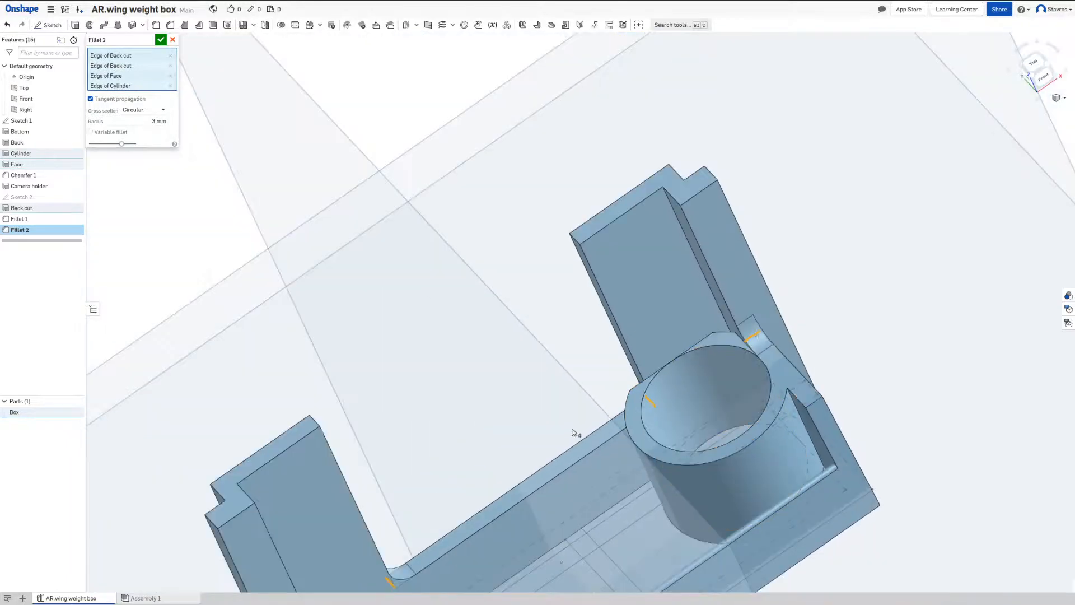
right_drag(573, 430, 693, 352)
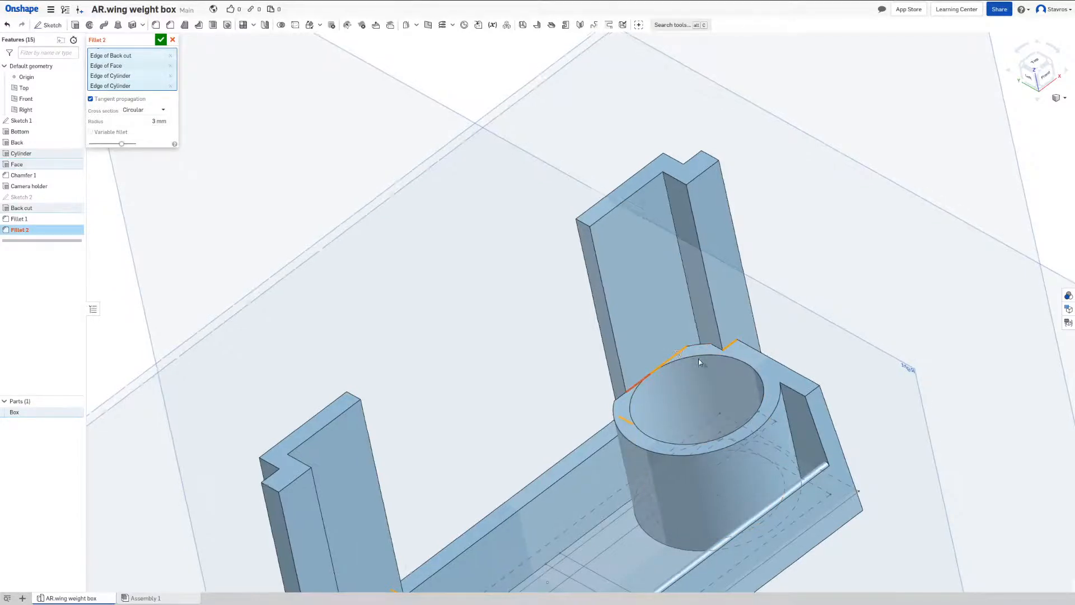
scroll(688, 353, up, 5)
click(674, 349)
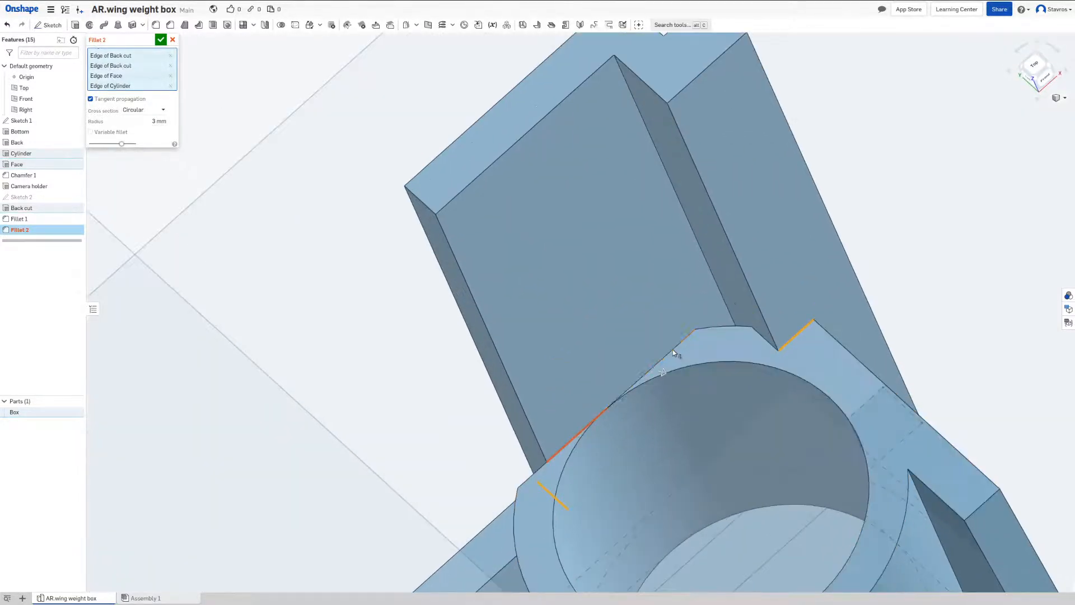
scroll(660, 388, down, 5)
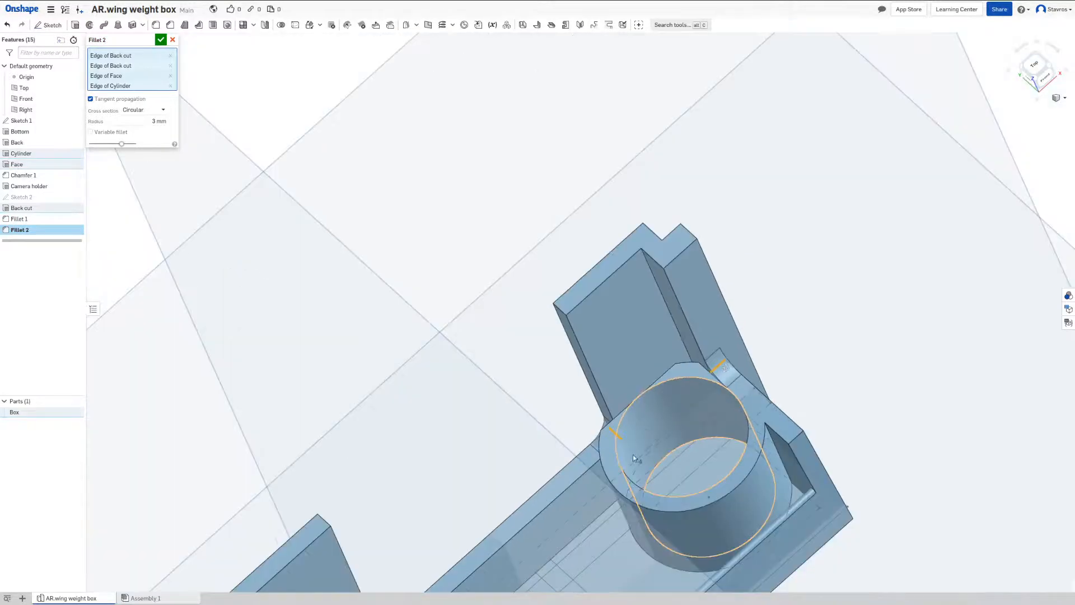
Step: Check the fillets between the side walls and back uprights from several angles, and accept the edited fillet
right_drag(633, 455, 585, 432)
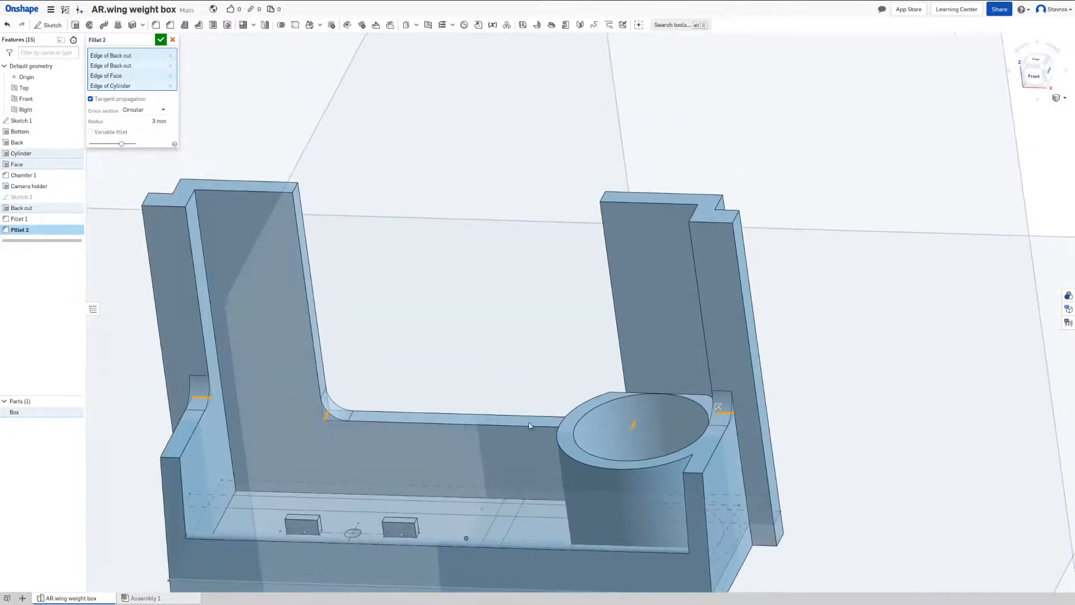
click(214, 328)
right_drag(415, 375, 461, 396)
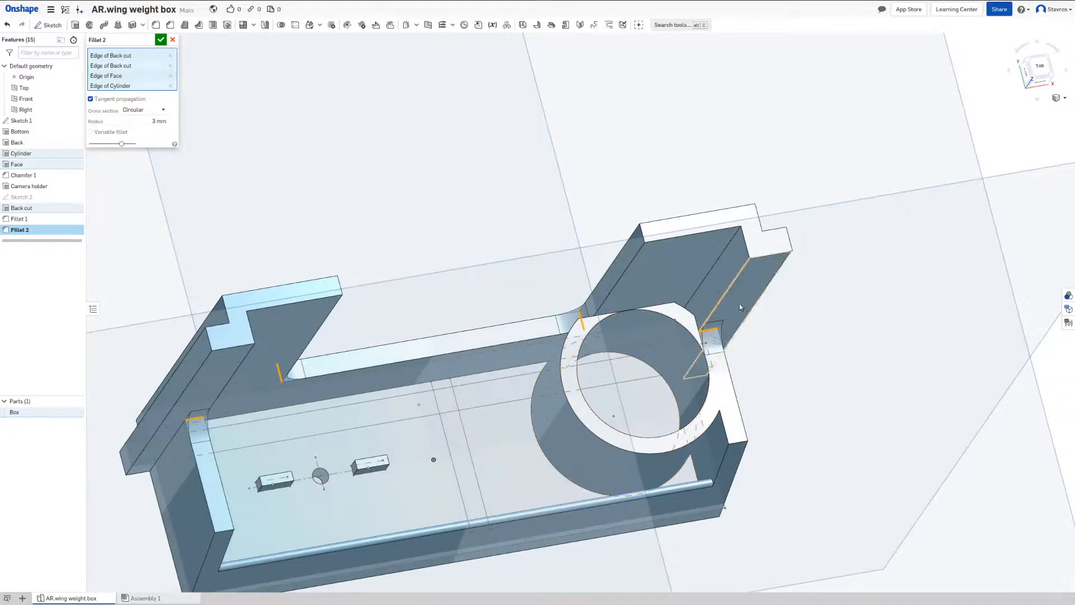
click(705, 279)
mouse_move(696, 291)
right_down()
mouse_move(694, 300)
mouse_move(701, 280)
right_up()
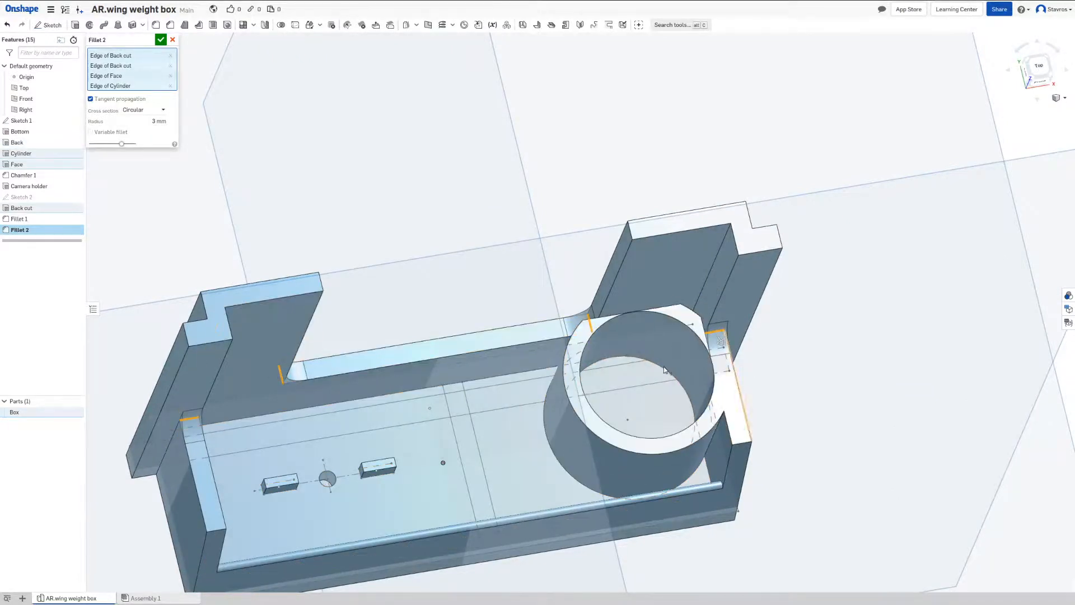
right_drag(477, 296, 413, 356)
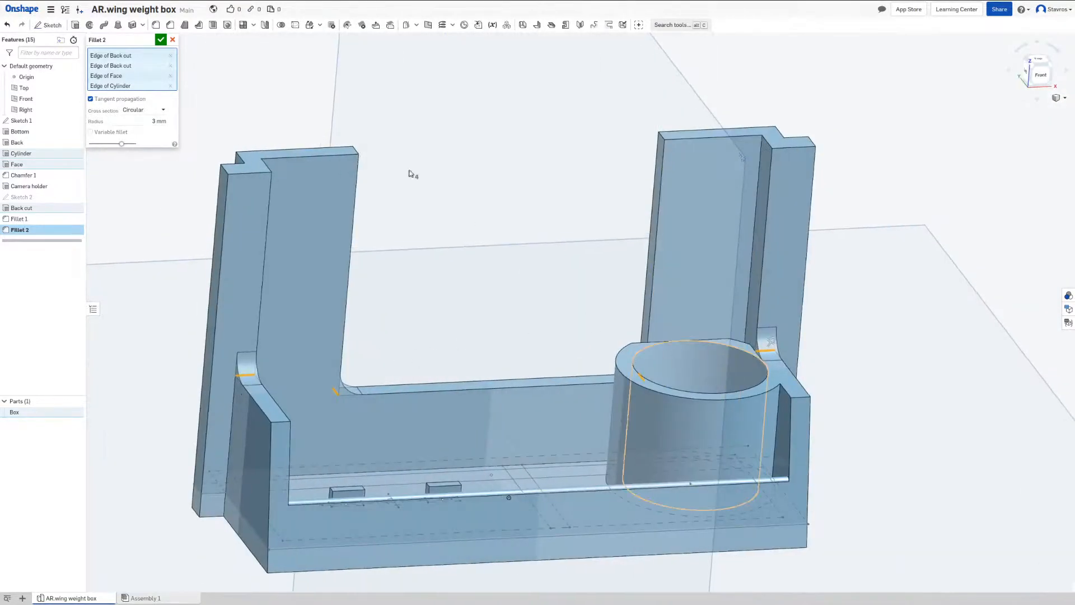
key(Return)
Step: Examine the filleted box straight from the front and from above
scroll(544, 344, down, 3)
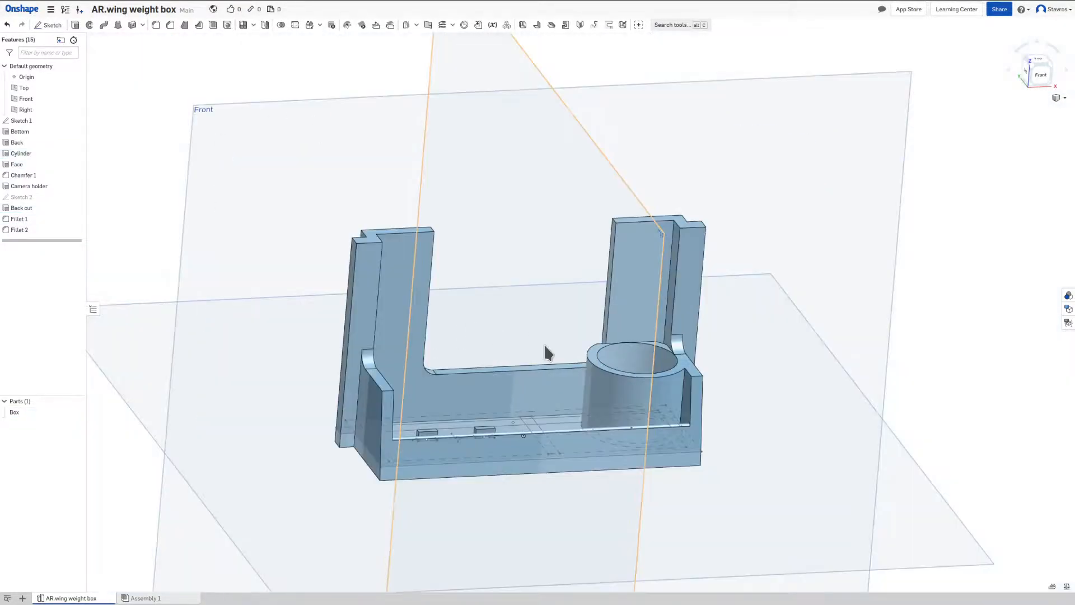
mouse_move(544, 344)
right_down()
mouse_move(559, 412)
mouse_move(627, 437)
mouse_move(633, 378)
mouse_move(560, 377)
mouse_move(531, 355)
right_up()
click(1025, 89)
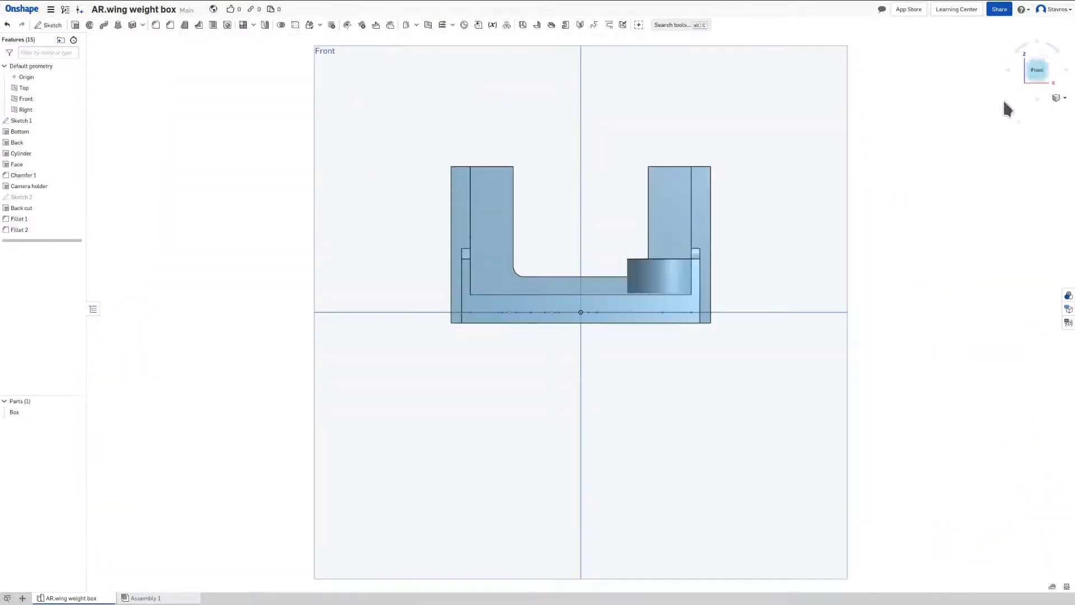
right_drag(697, 250, 661, 307)
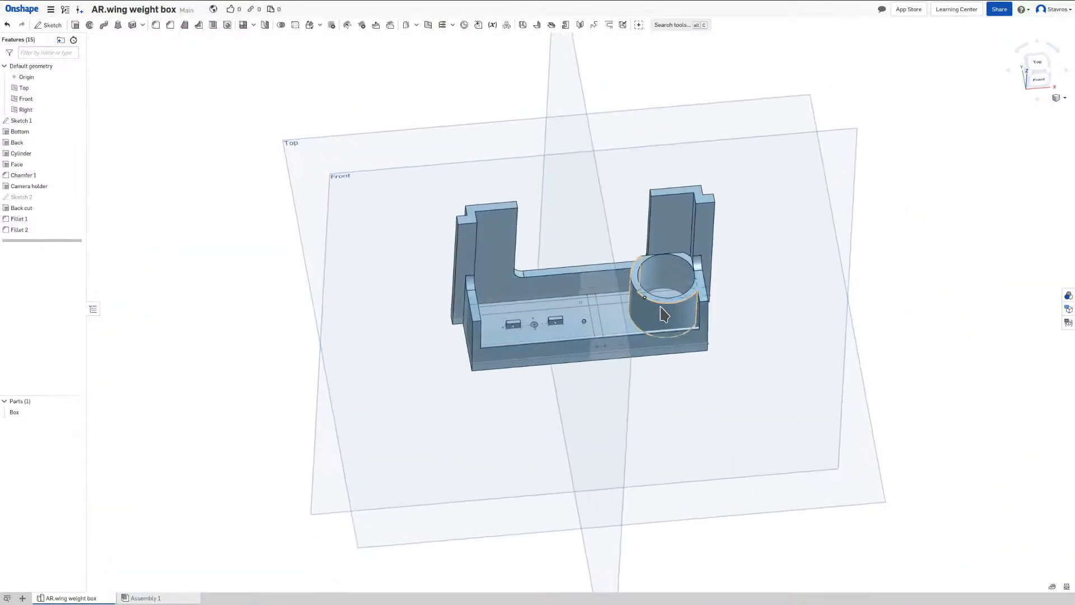
scroll(661, 307, up, 4)
scroll(661, 306, down, 2)
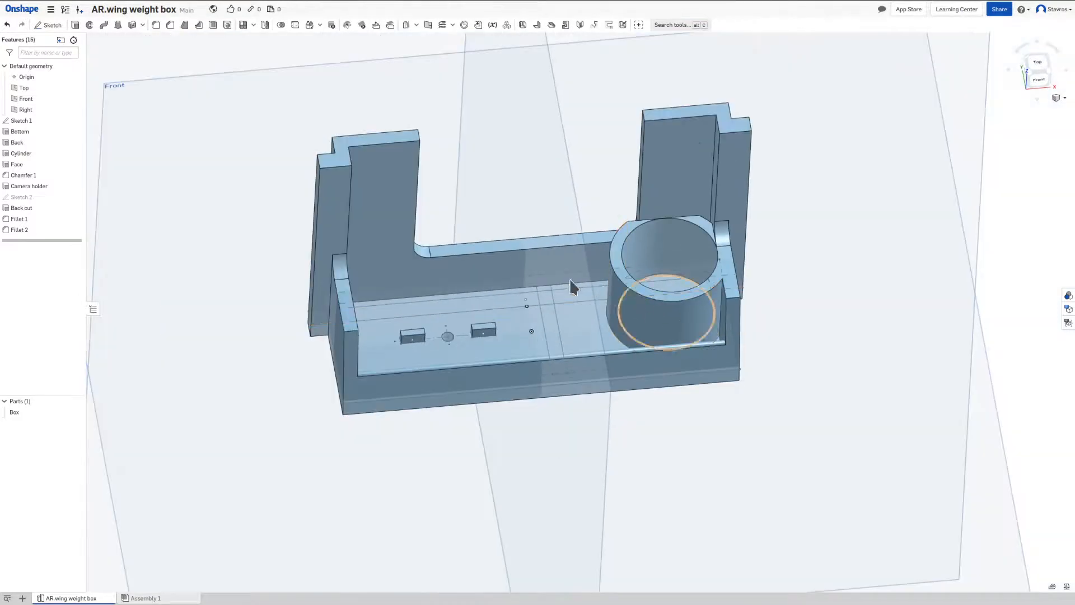
Step: Export the Box part as a binary STL in millimetres at fine resolution, with the download option
right_click(32, 413)
click(72, 477)
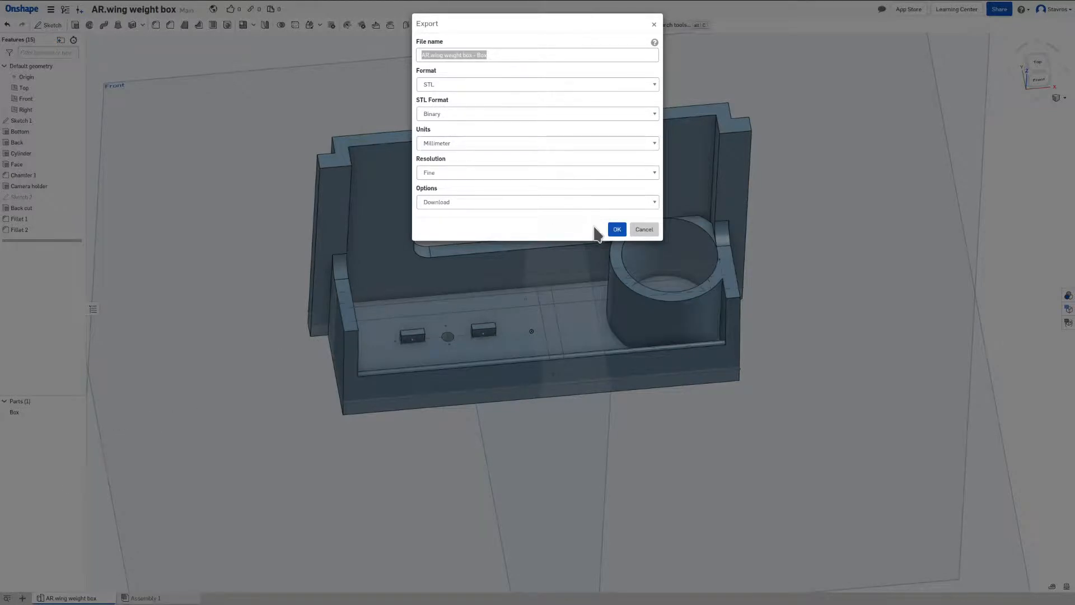
click(617, 230)
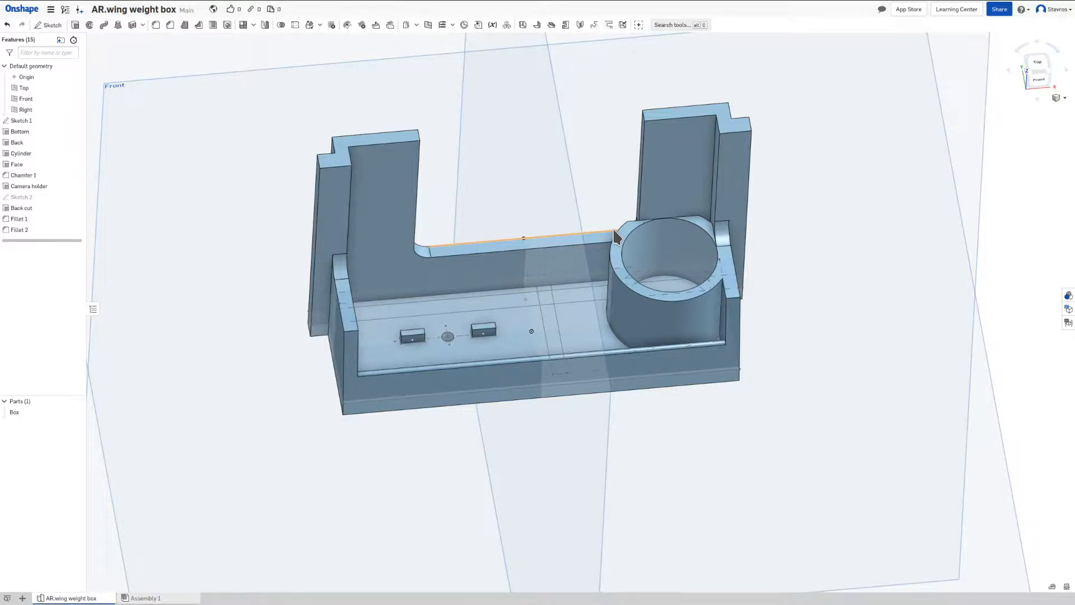
click(575, 171)
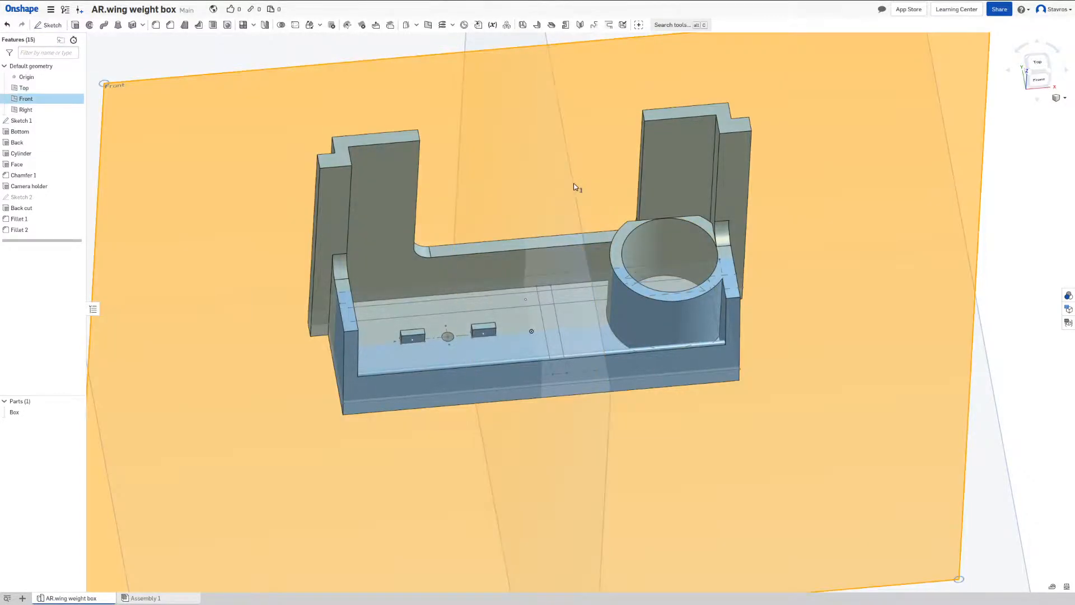
click(586, 173)
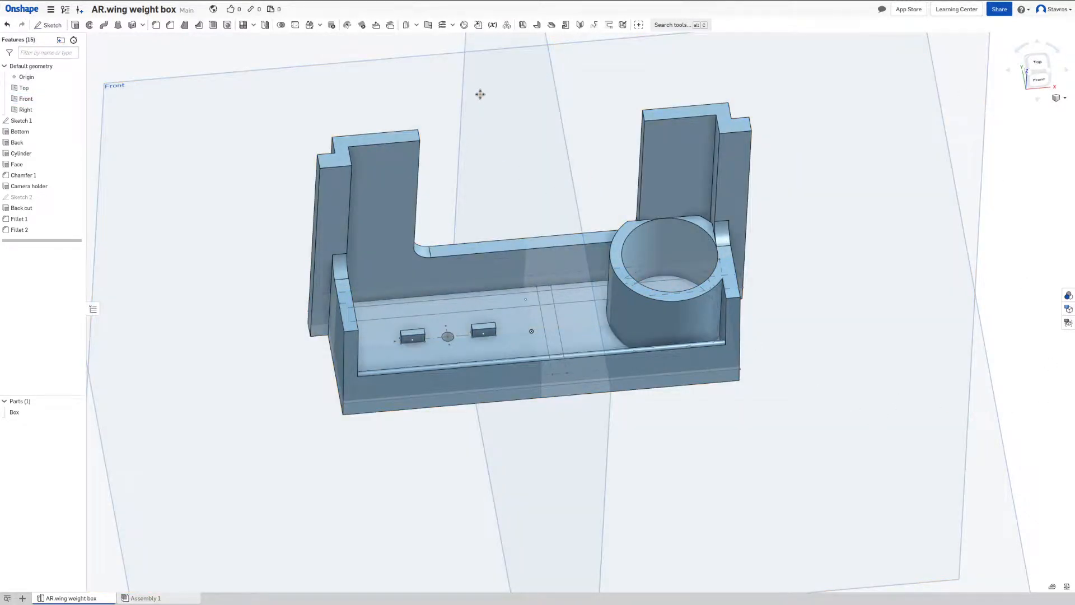
Step: Switch to PrusaSlicer and add the exported "AR.wing weight box - Box.stl" model to the plate
double_click(530, 106)
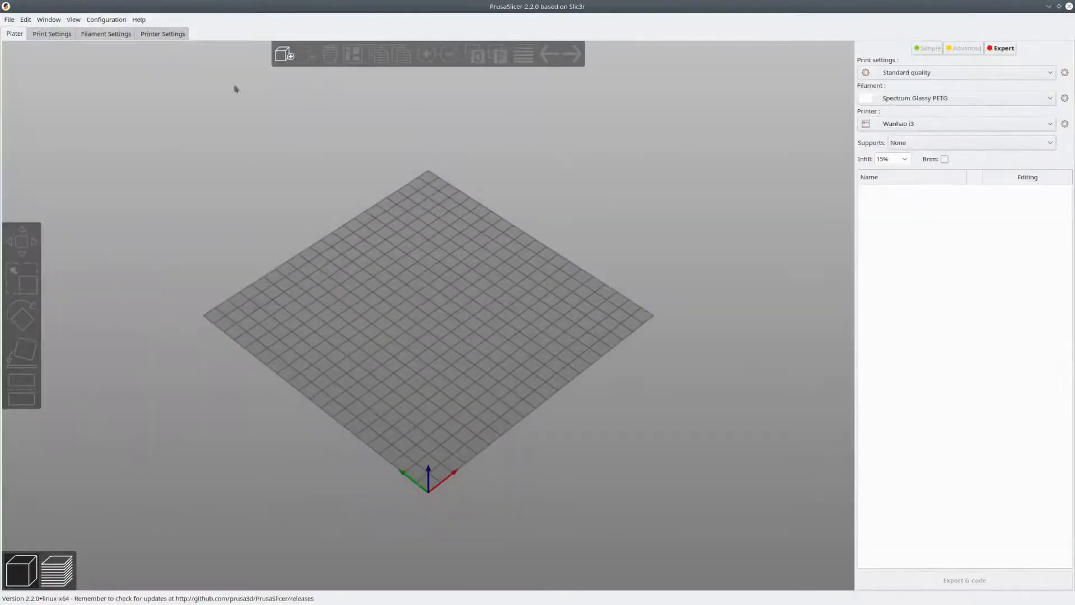
click(283, 55)
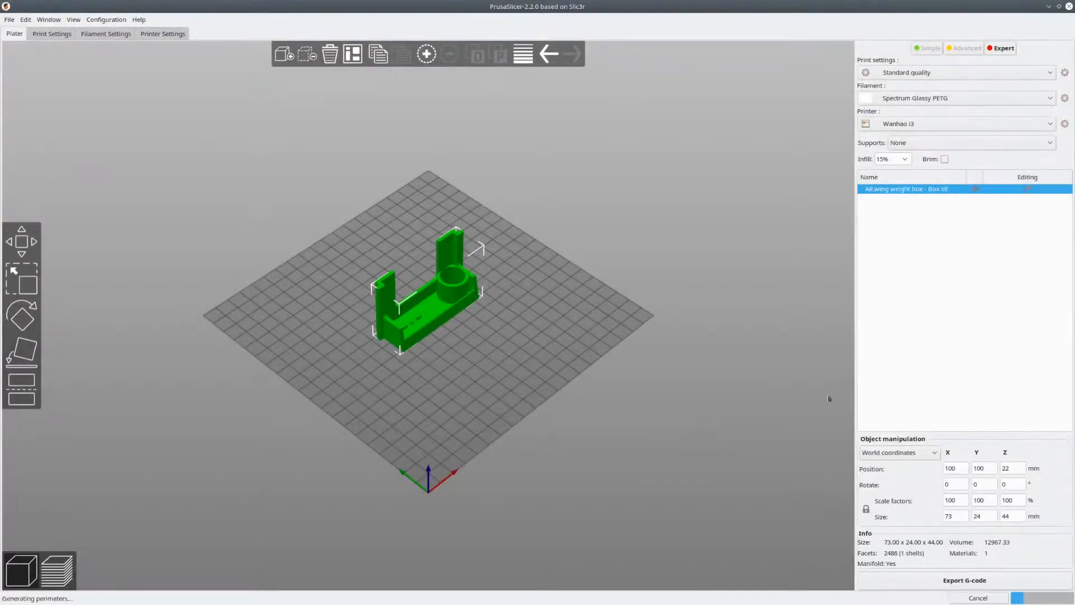
Step: Examine the imported box on the print bed from the front, the sides and above
drag(590, 283, 453, 425)
scroll(535, 350, up, 10)
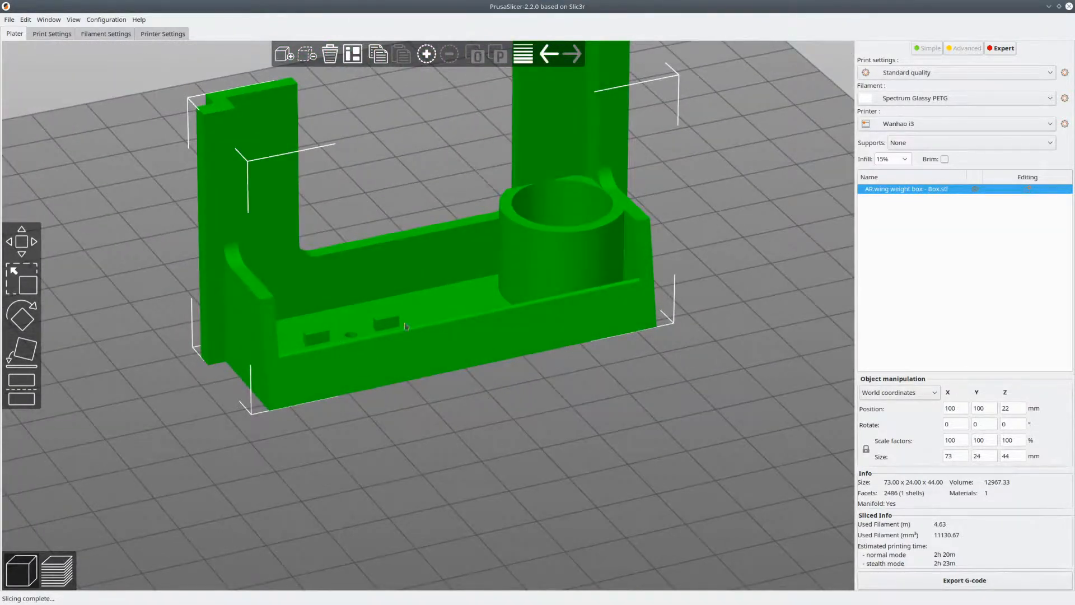
drag(406, 326, 529, 424)
drag(531, 448, 262, 413)
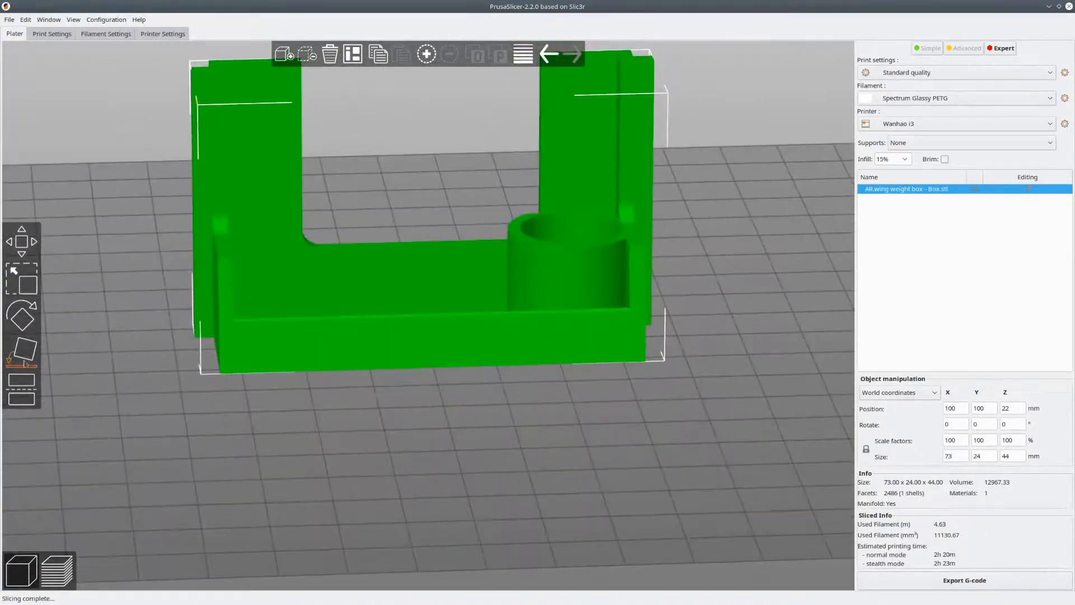
drag(636, 414, 531, 349)
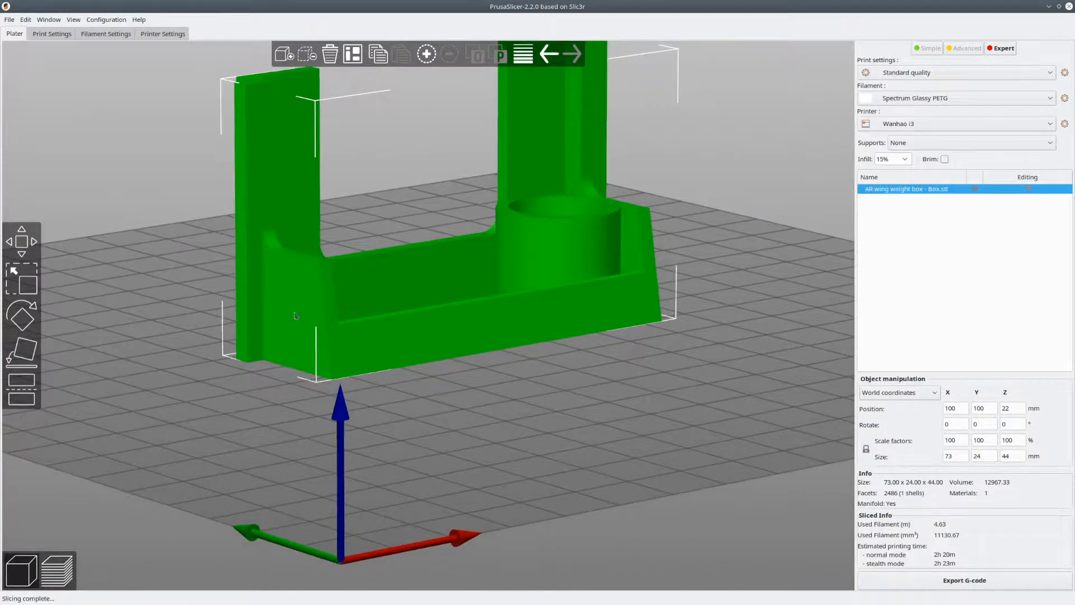
drag(656, 317, 579, 321)
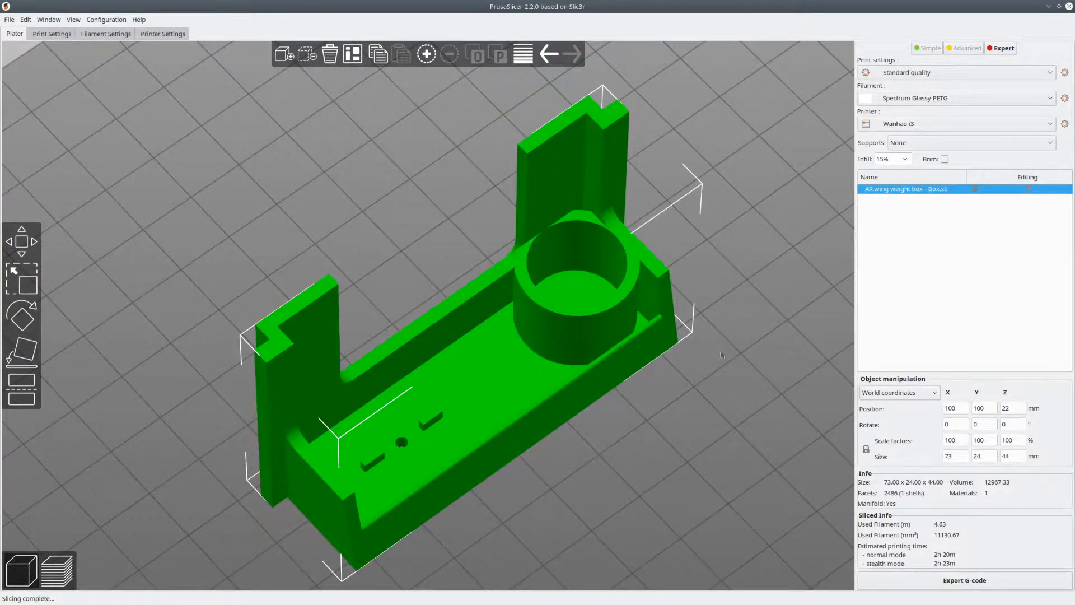
drag(722, 354, 468, 425)
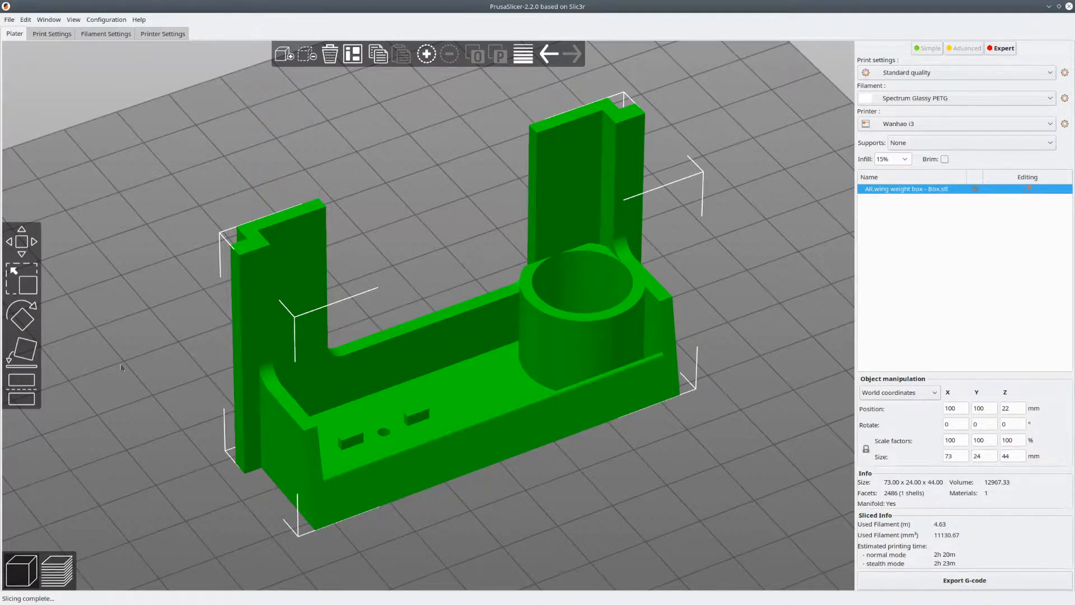
Step: Cut the box horizontally at Z 2.70 mm and keep only the upper part
click(21, 380)
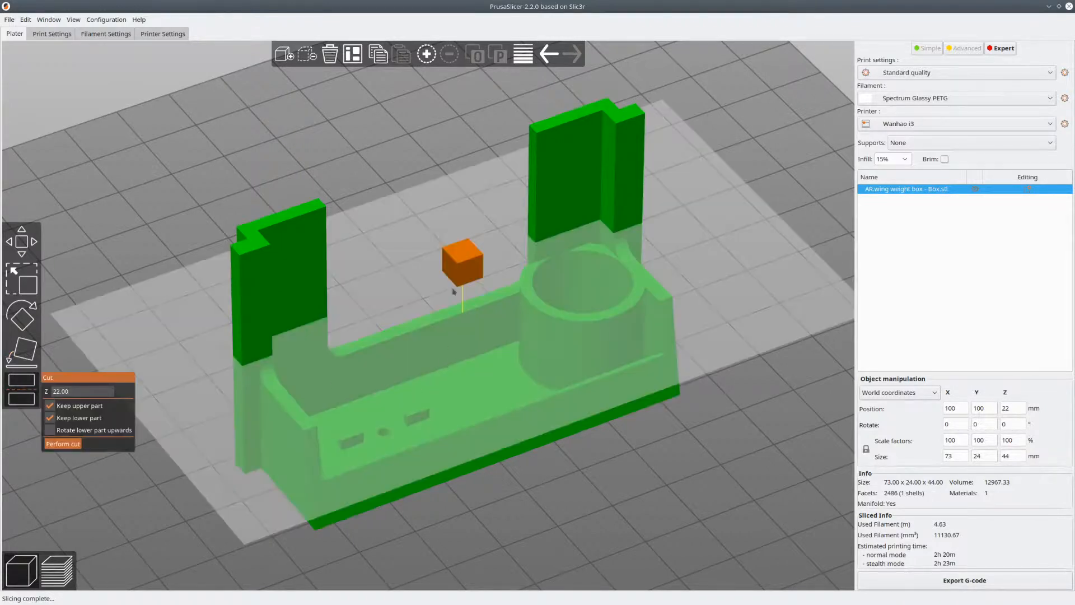
drag(454, 291, 461, 425)
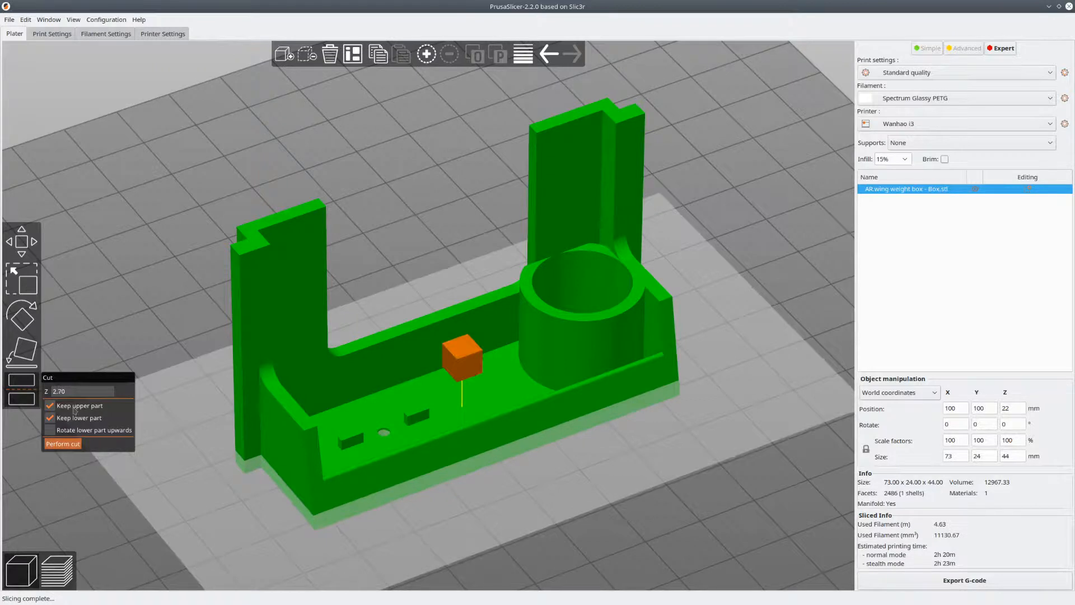
click(63, 443)
Step: Cut the remaining box at Z 6.10 mm, just above the front wall, and keep only the lower part
click(21, 380)
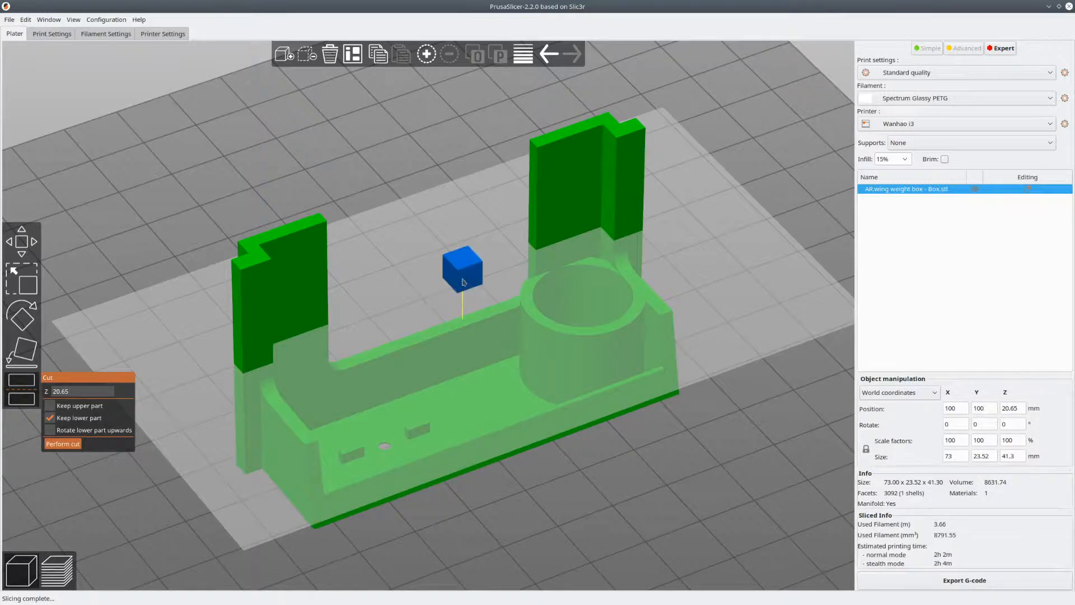
drag(462, 276, 462, 419)
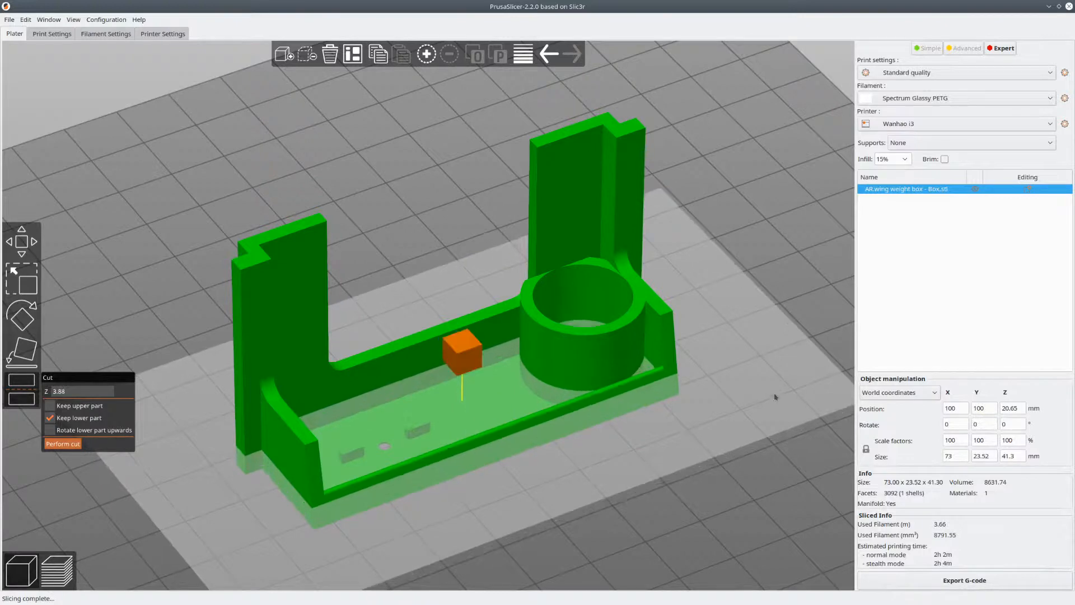
drag(762, 434, 731, 464)
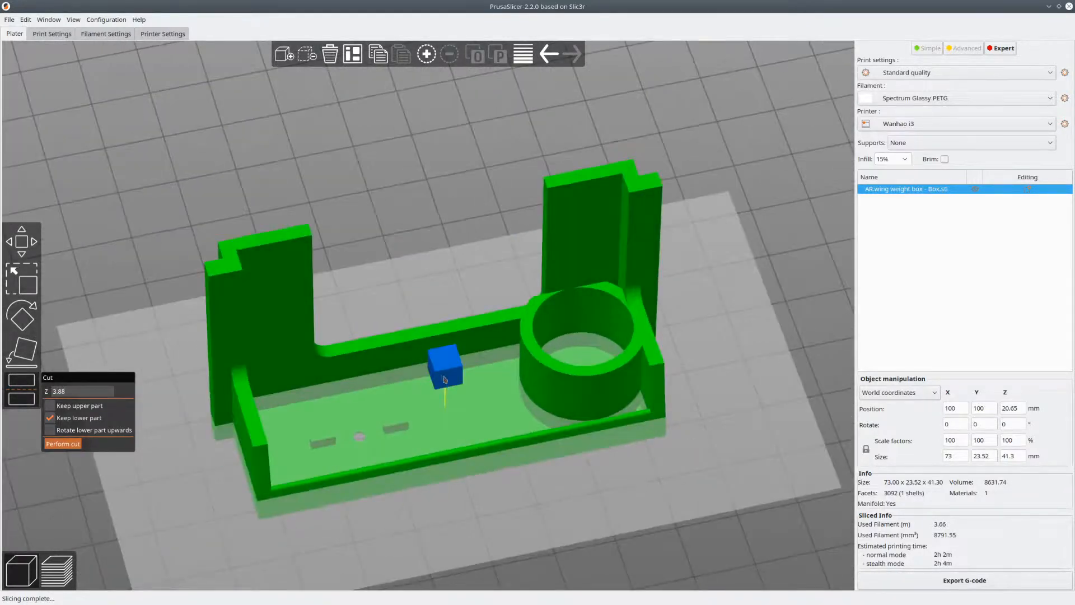
drag(442, 367, 441, 347)
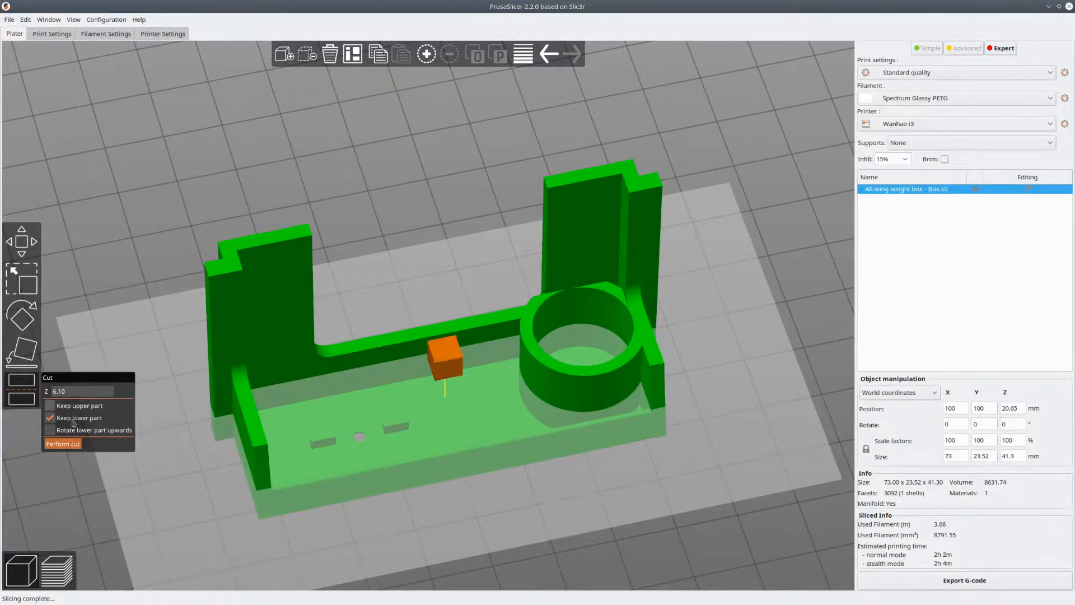
click(61, 444)
Step: Deselect the cut test piece and examine its walls, cylinder and camera holder from several angles
click(726, 386)
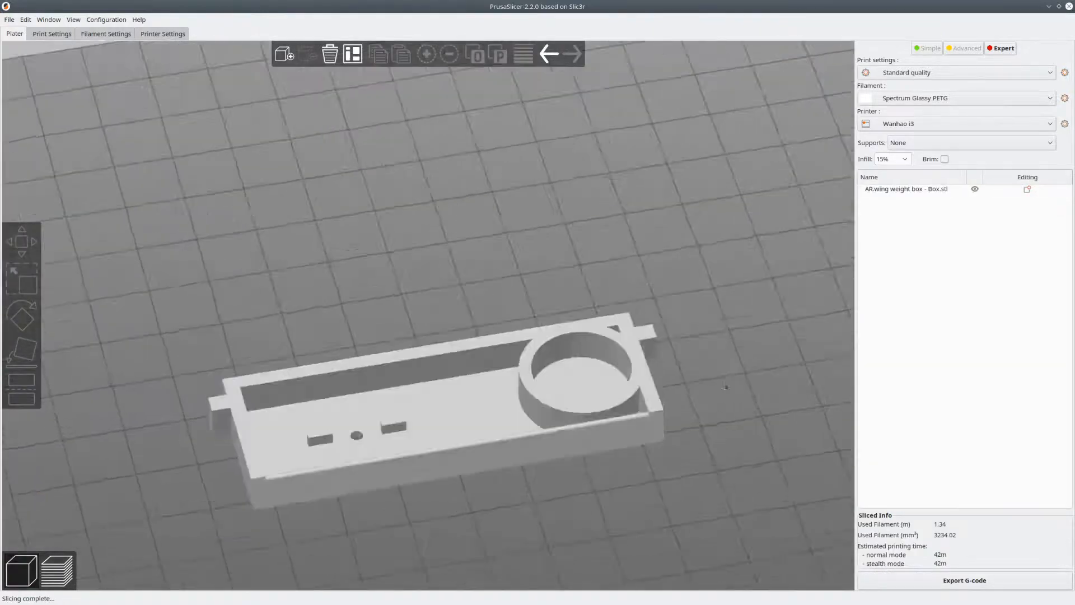
drag(726, 387, 753, 398)
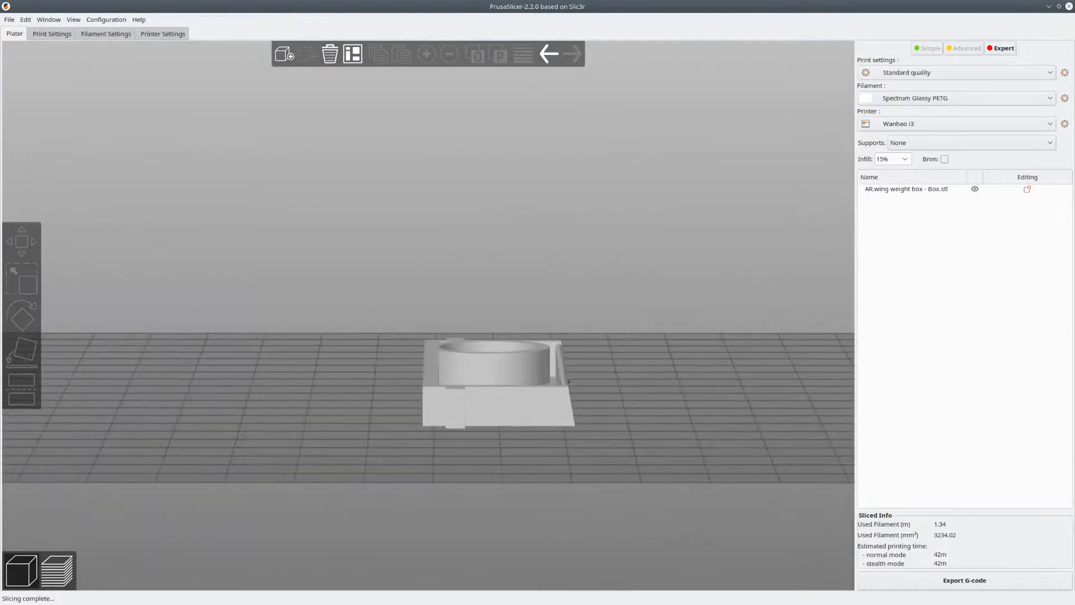
mouse_move(592, 386)
mouse_down()
mouse_move(596, 397)
mouse_move(601, 389)
mouse_up()
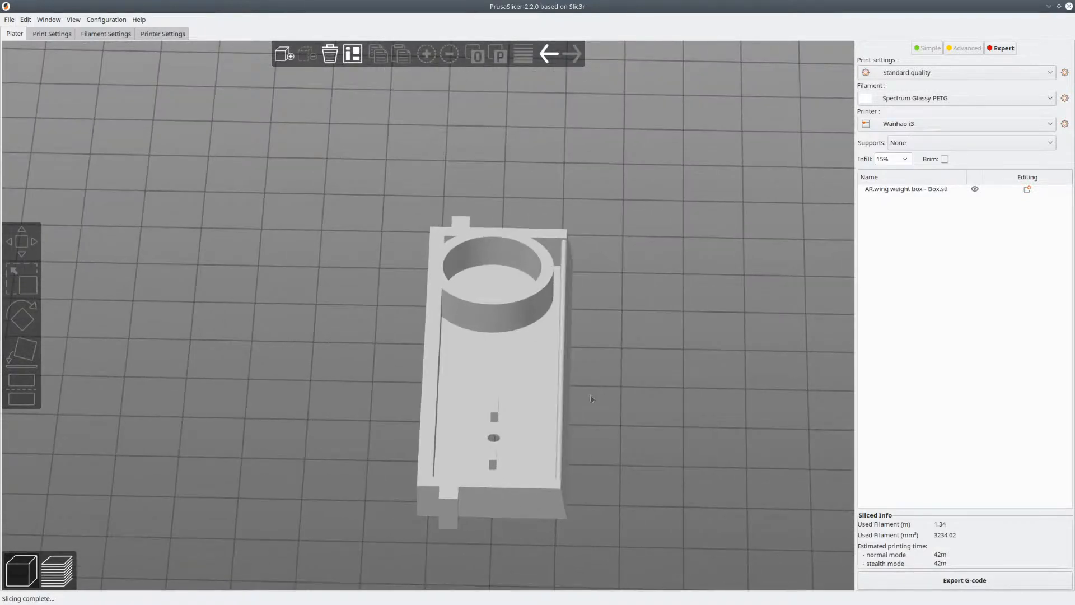
drag(606, 387, 581, 312)
drag(644, 463, 560, 448)
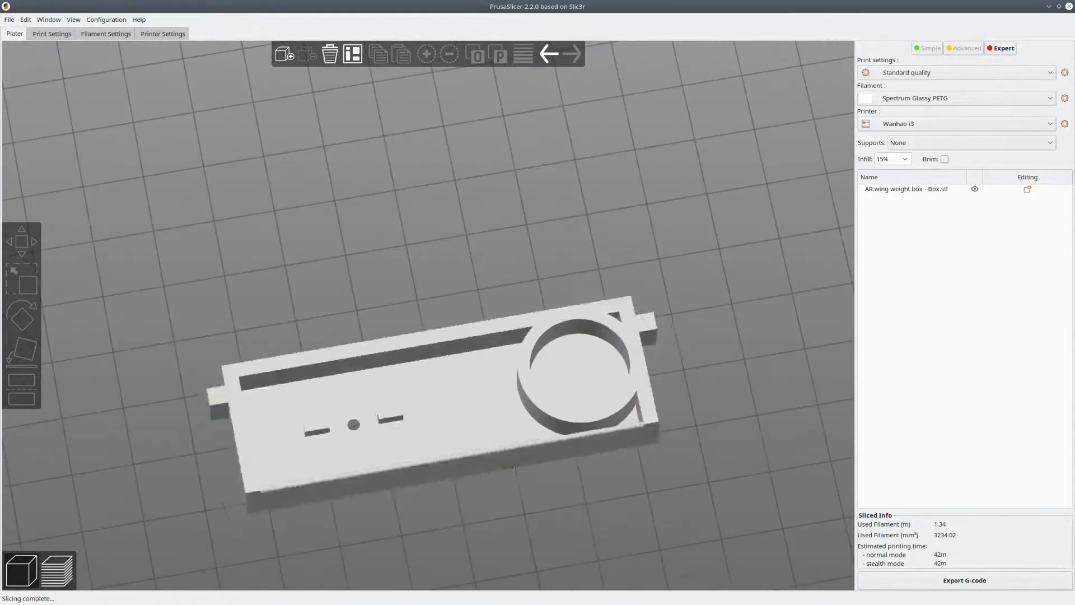
mouse_move(483, 497)
mouse_down()
mouse_move(488, 465)
mouse_move(491, 489)
mouse_up()
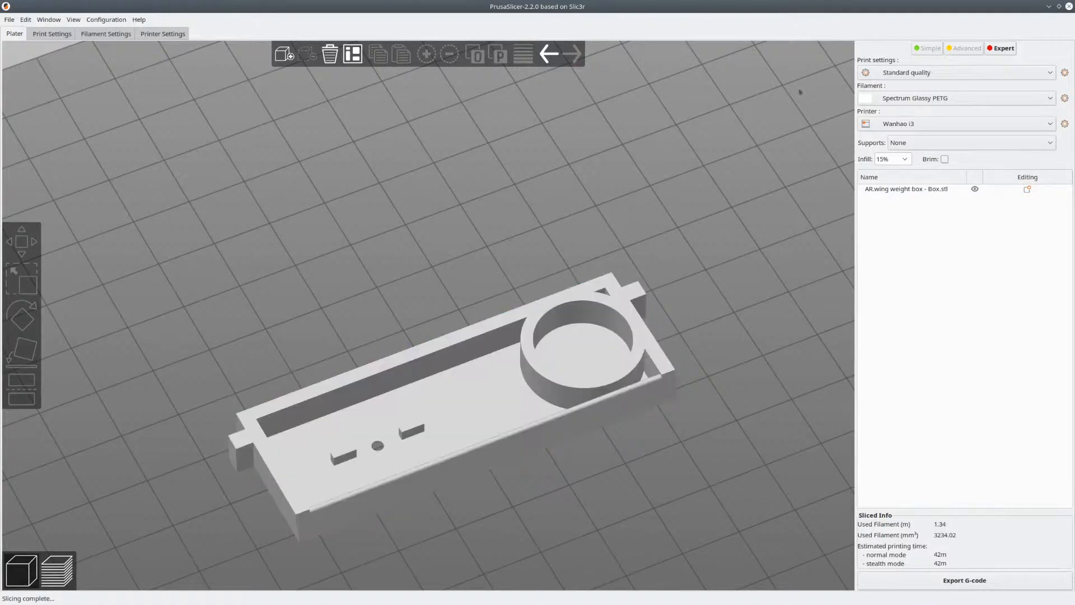
Step: Set the print settings to Draft quality and preview the sliced test piece up to the 4.70 mm layer
click(909, 76)
click(916, 54)
click(58, 571)
drag(827, 47, 832, 171)
Step: Examine the sliced layers around the cylinder, walls and camera holder in the preview
drag(684, 303, 667, 327)
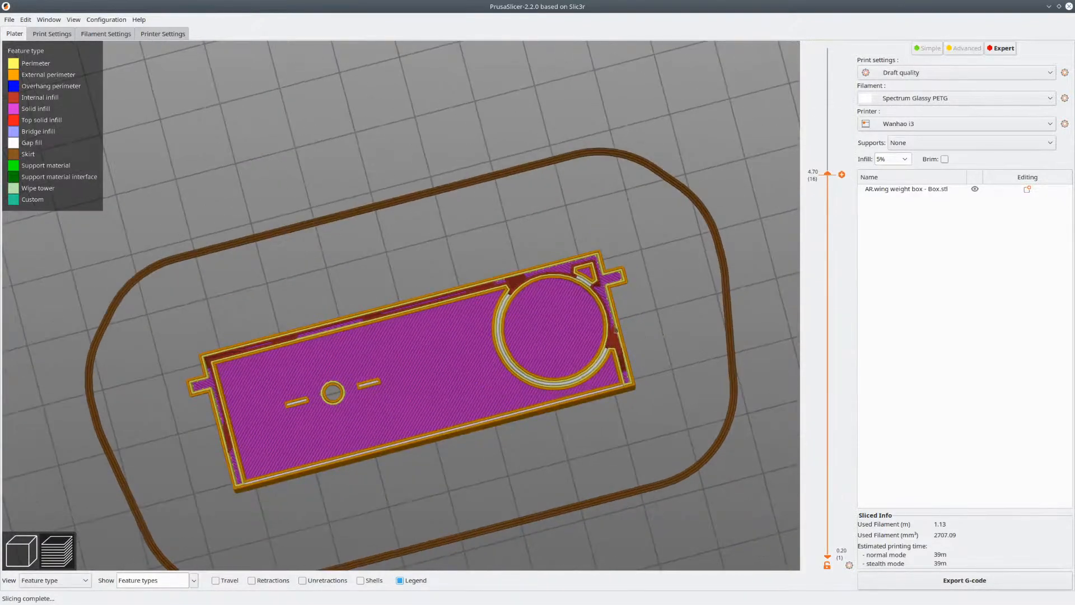
scroll(615, 330, up, 6)
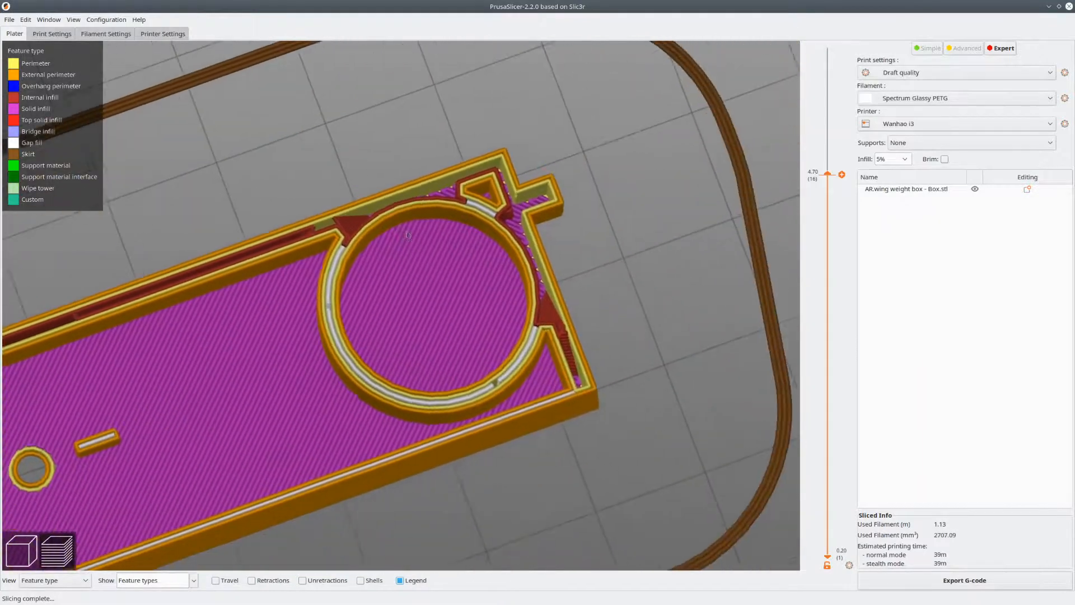
right_drag(413, 238, 406, 234)
drag(428, 272, 436, 277)
drag(499, 255, 527, 242)
drag(525, 322, 474, 327)
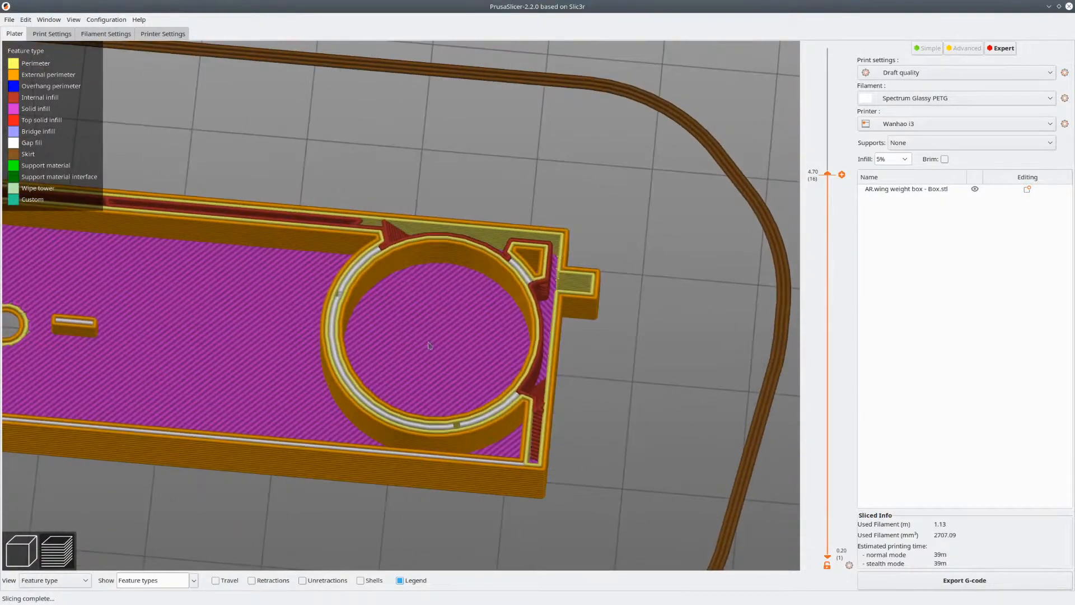
scroll(332, 339, down, 2)
middle_drag(306, 346, 487, 337)
scroll(487, 337, down, 2)
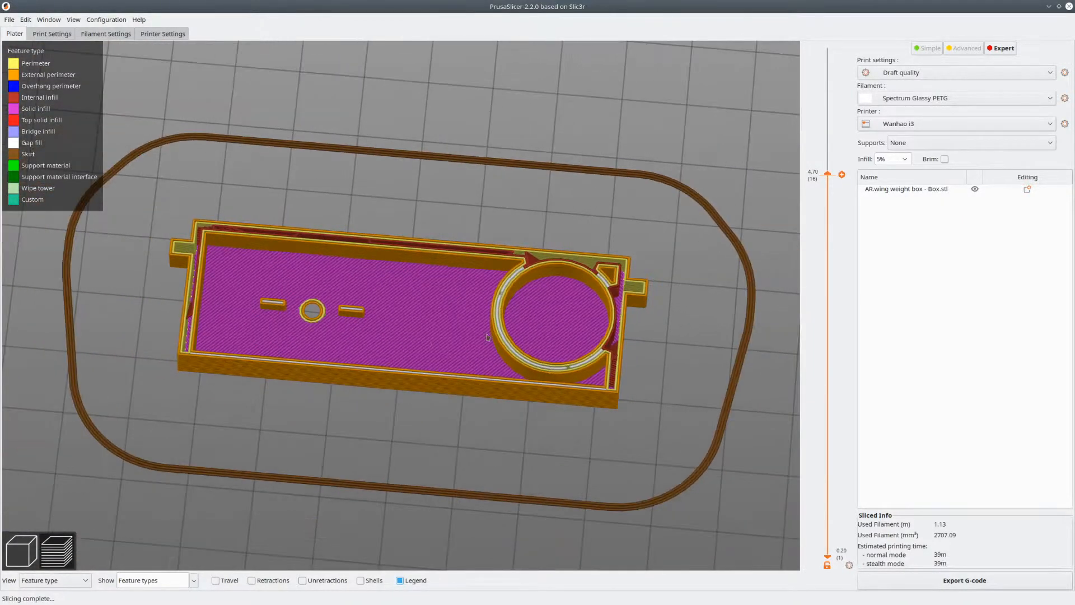
drag(429, 343, 439, 334)
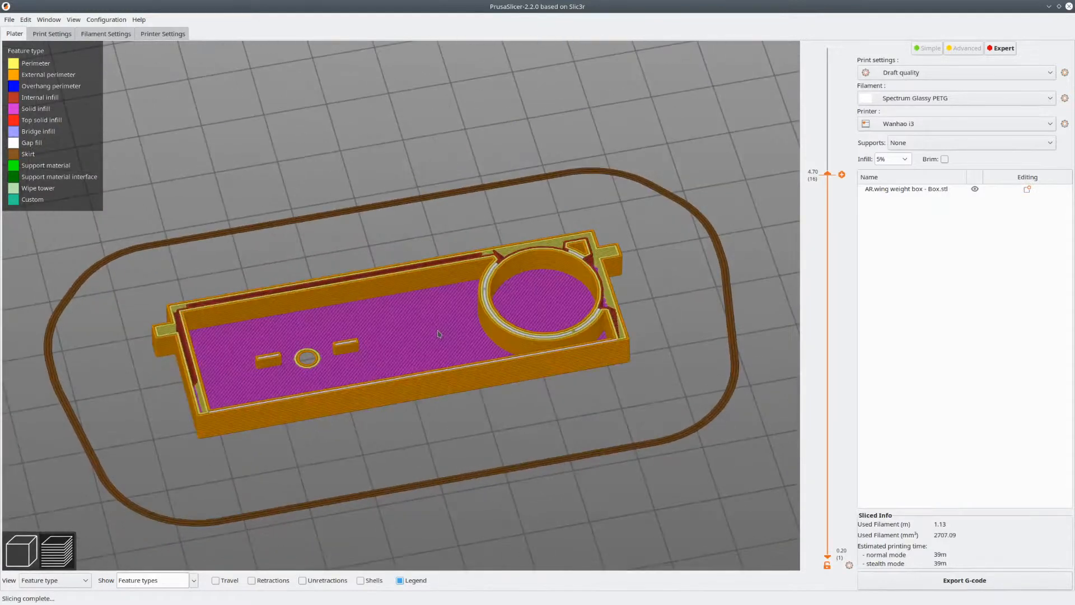
drag(560, 307, 488, 320)
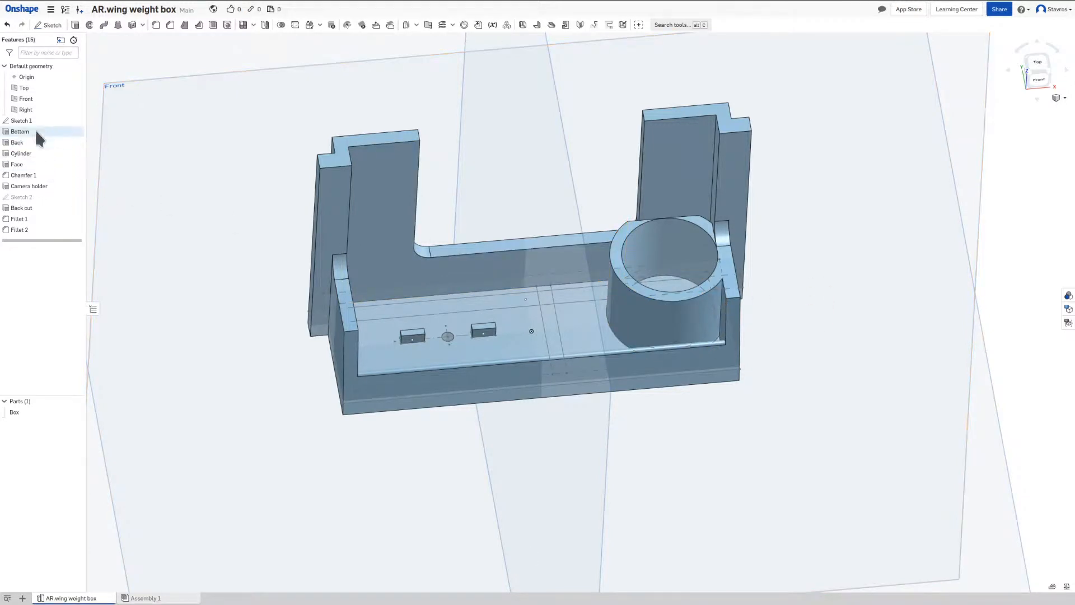
Step: Back in Onshape, edit Sketch 1 to add a 5 mm diameter circle at the cylinder's centre, accept it, and inspect the resulting floor hole
double_click(22, 120)
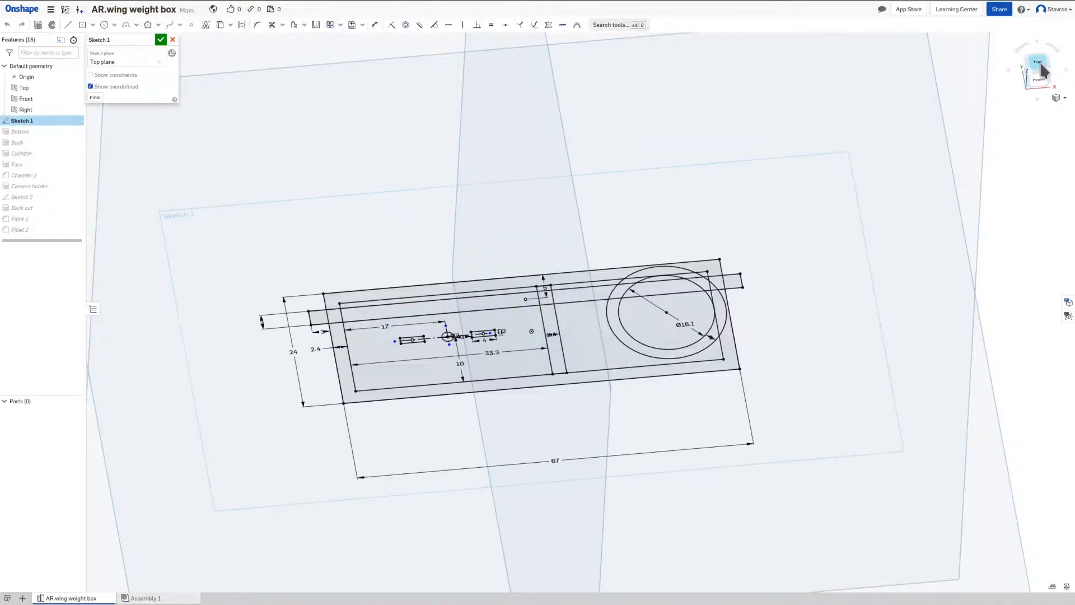
click(1043, 72)
scroll(804, 295, up, 10)
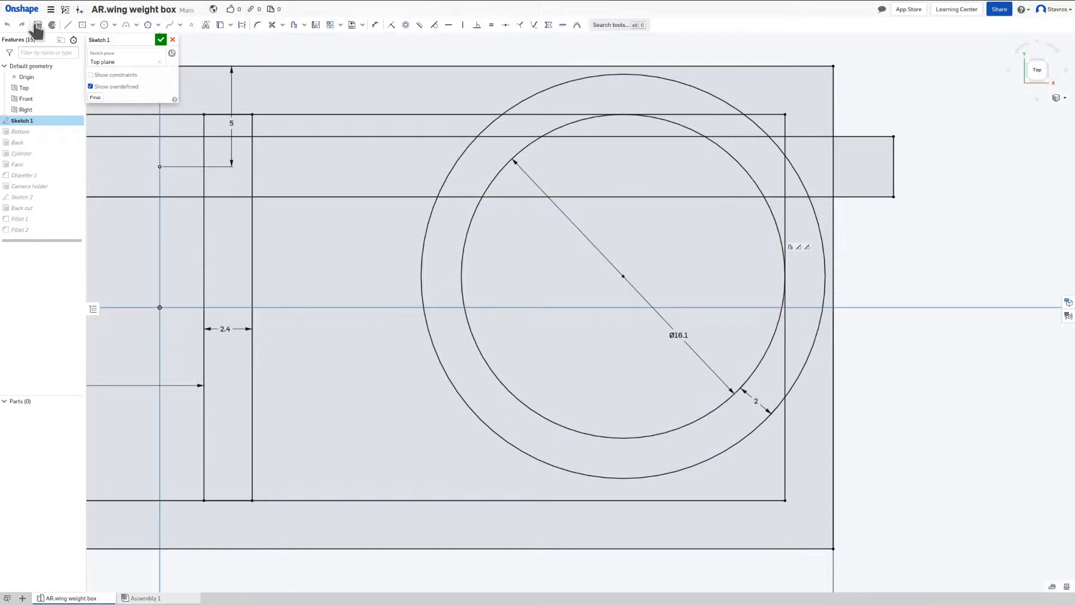
click(104, 25)
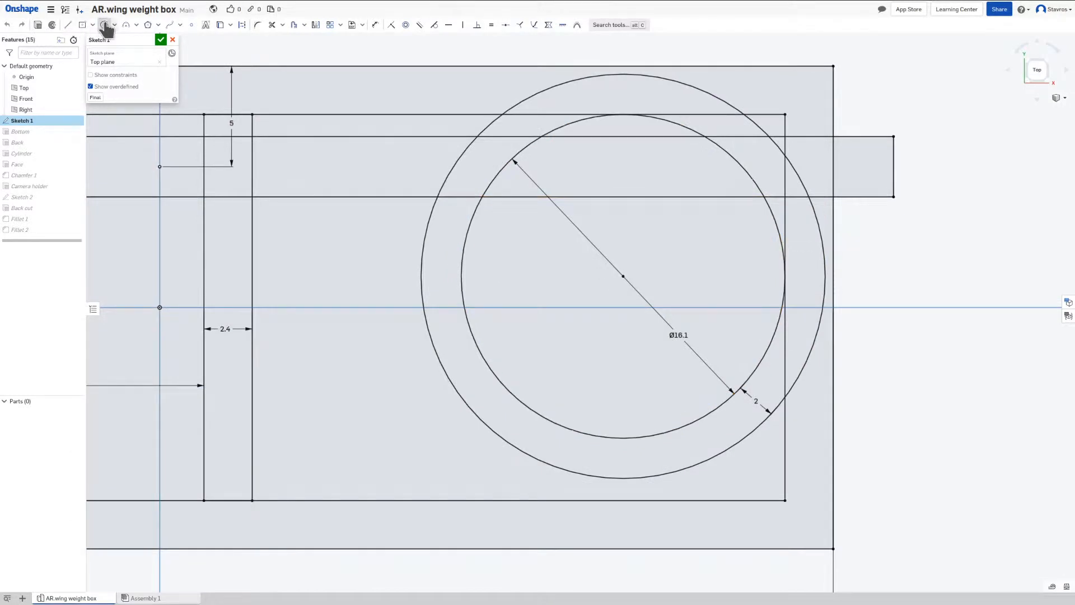
click(623, 276)
click(666, 300)
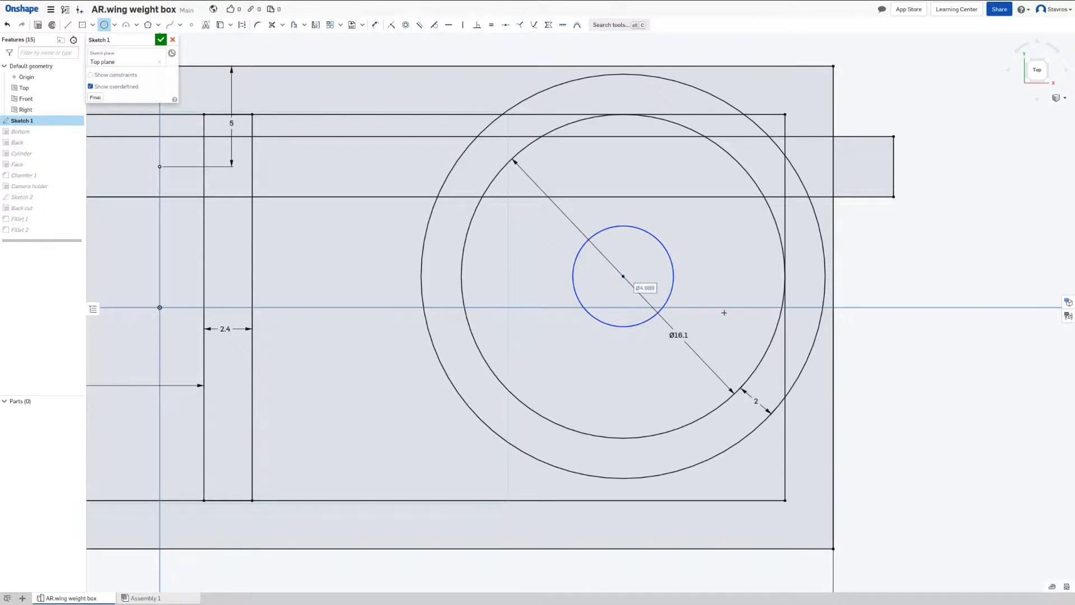
text(5)
key(Return)
click(161, 40)
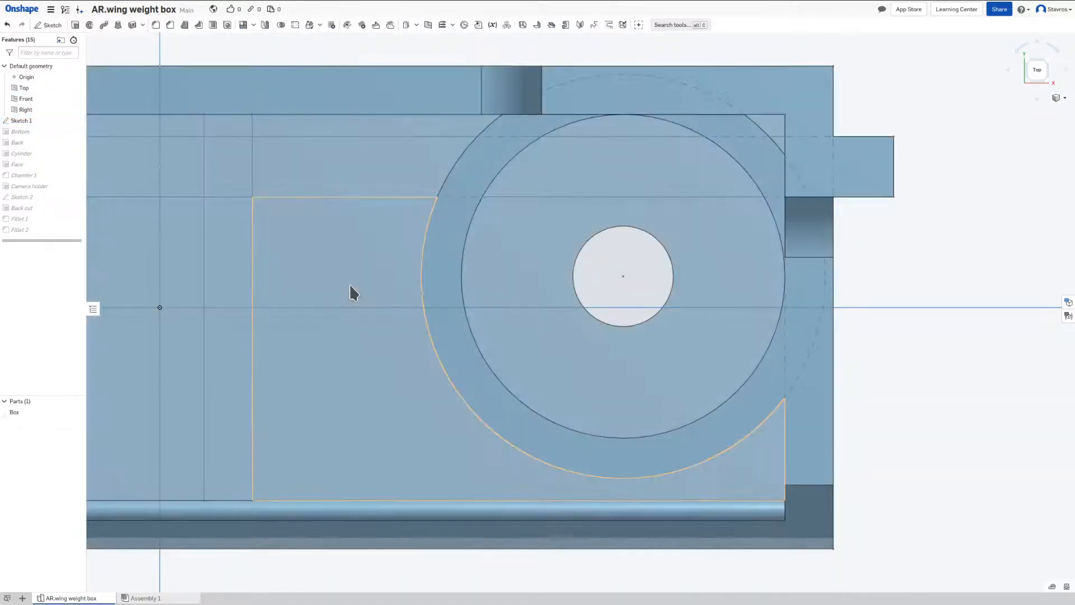
scroll(368, 280, down, 3)
middle_drag(368, 281, 493, 282)
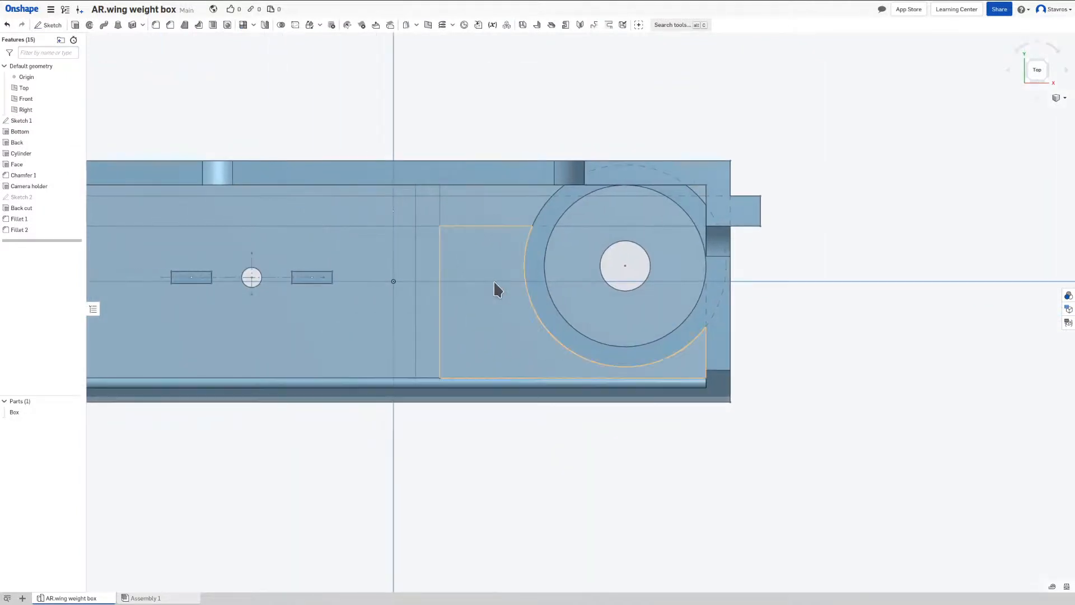
right_drag(493, 281, 632, 230)
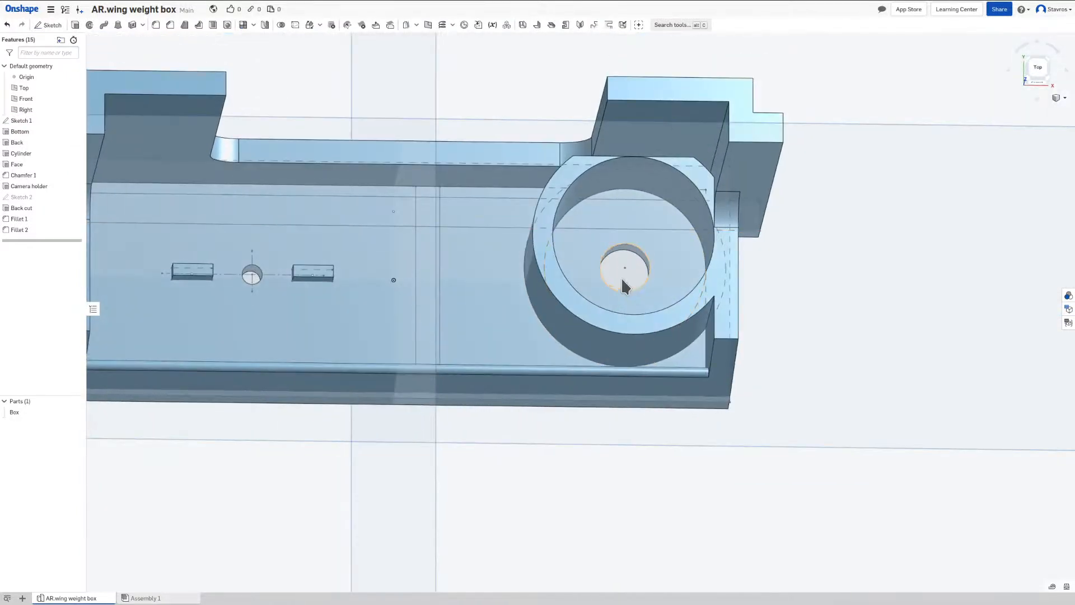
Step: Examine the box with the new cylinder floor hole from above and at oblique angles, comparing the cylinder, floor slots and walls
mouse_move(623, 279)
right_down()
mouse_move(627, 253)
mouse_move(627, 293)
mouse_move(614, 257)
right_up()
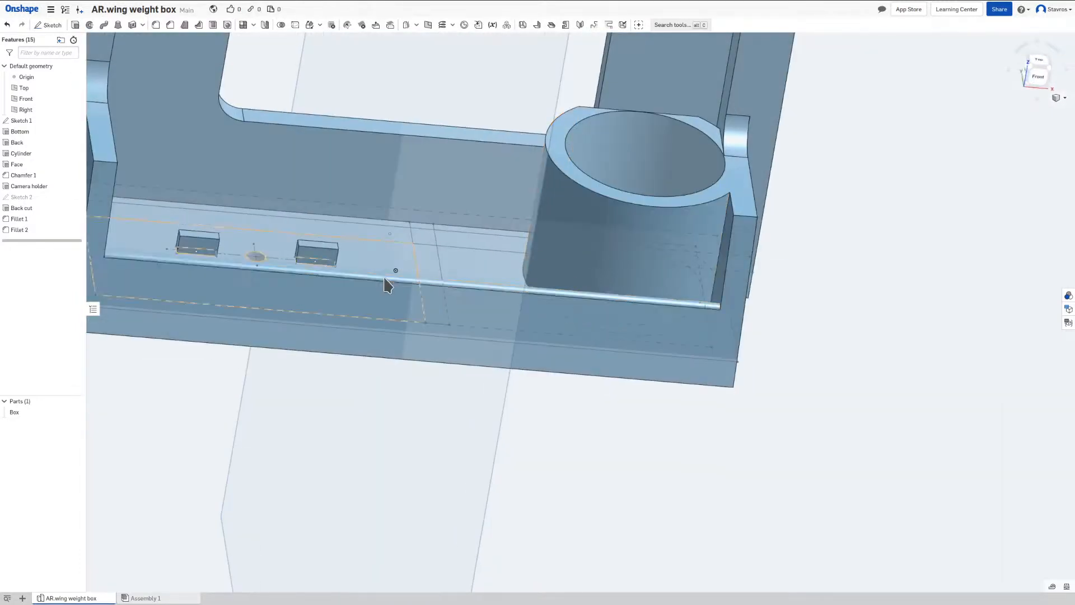
scroll(386, 279, down, 5)
middle_drag(440, 276, 517, 389)
mouse_move(518, 388)
right_down()
mouse_move(516, 378)
mouse_move(530, 394)
right_up()
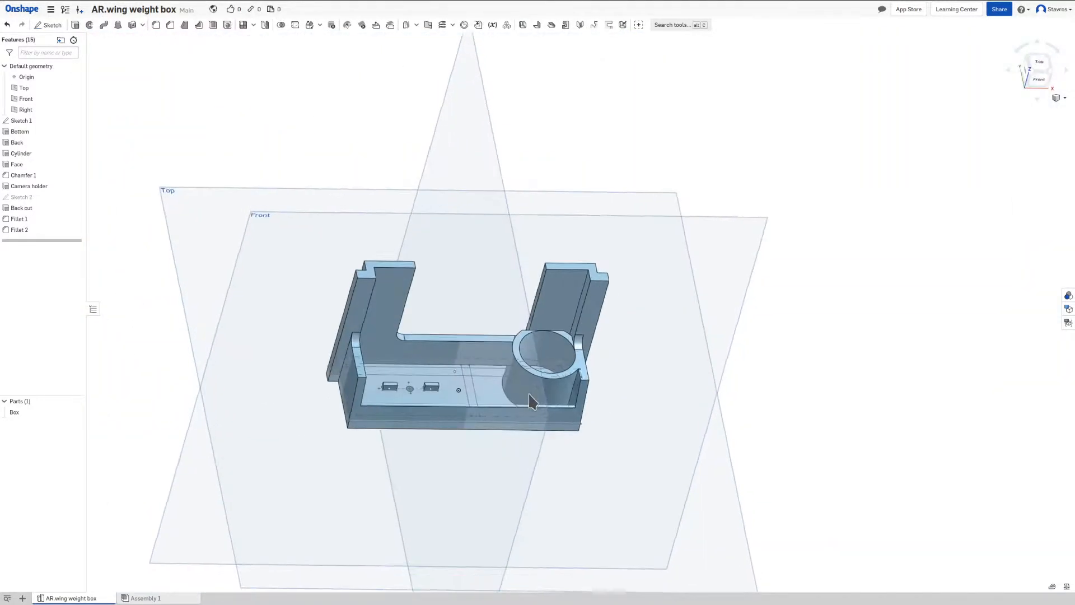
key(shift+5)
scroll(532, 404, up, 4)
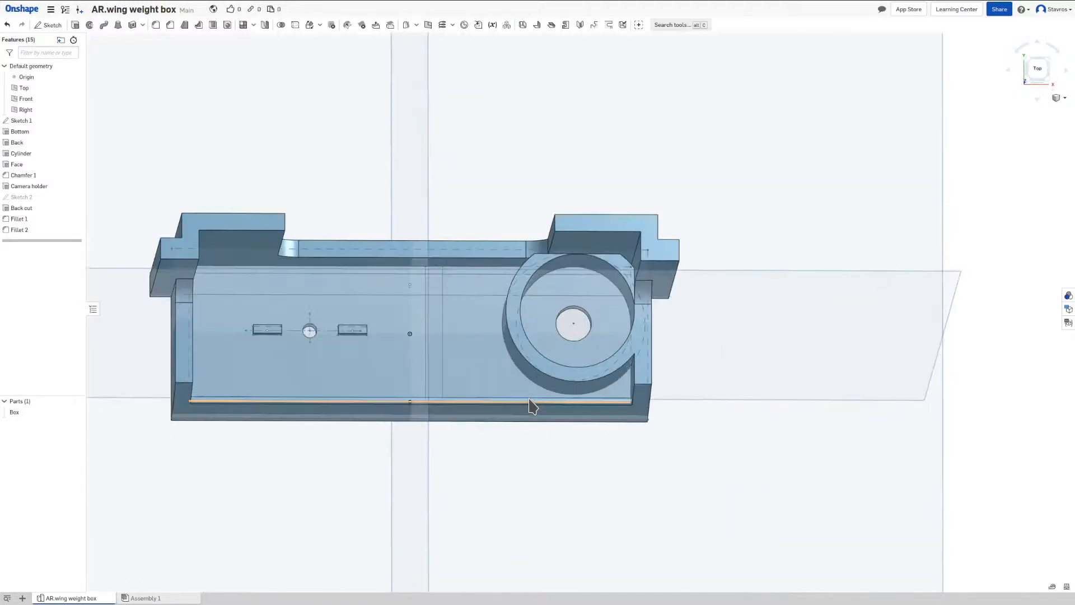
scroll(532, 405, up, 2)
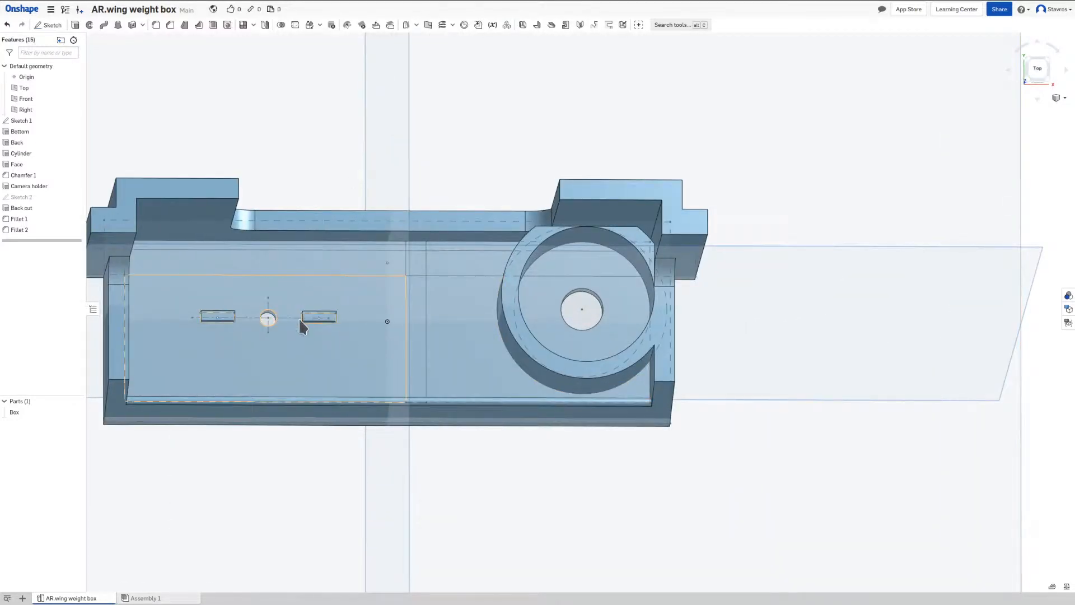
middle_drag(470, 329, 601, 332)
scroll(601, 332, up, 1)
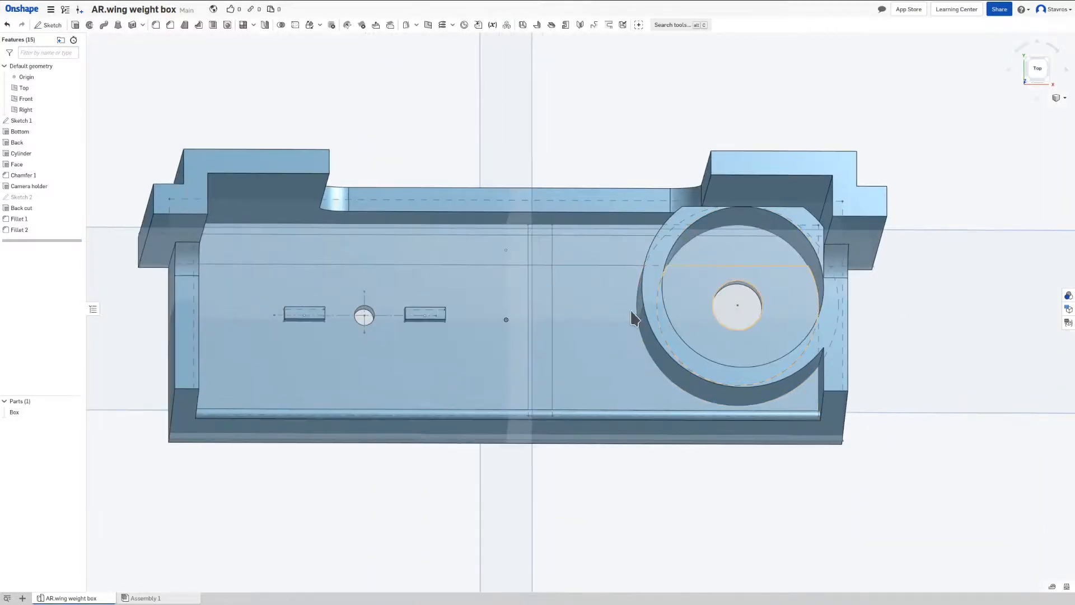
scroll(701, 295, down, 3)
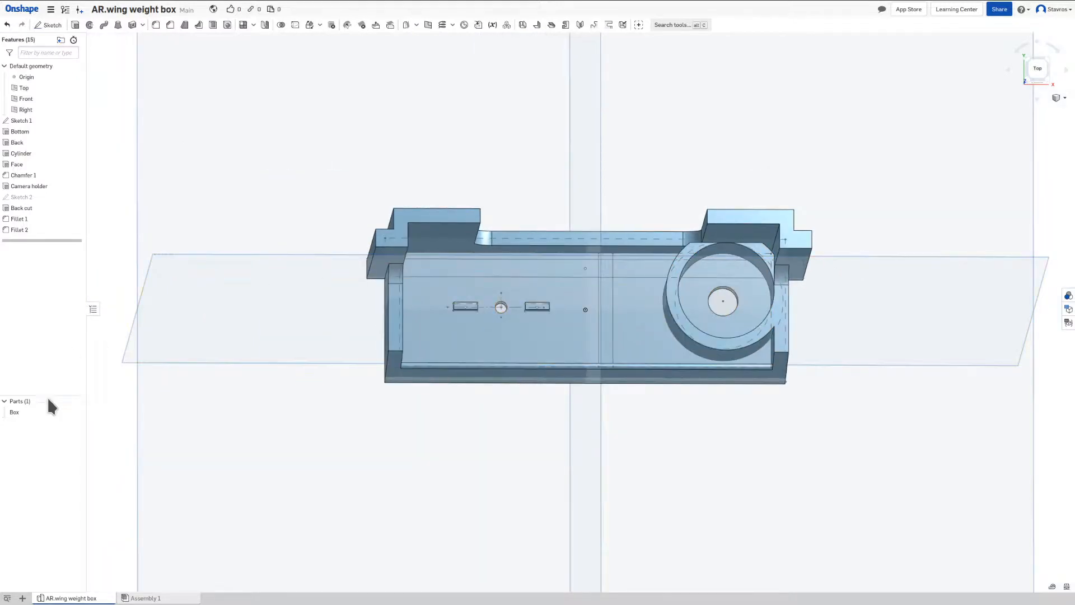
Step: Export the Box part as a fine binary STL in millimetres, and replace the old test piece in PrusaSlicer with it
right_click(34, 411)
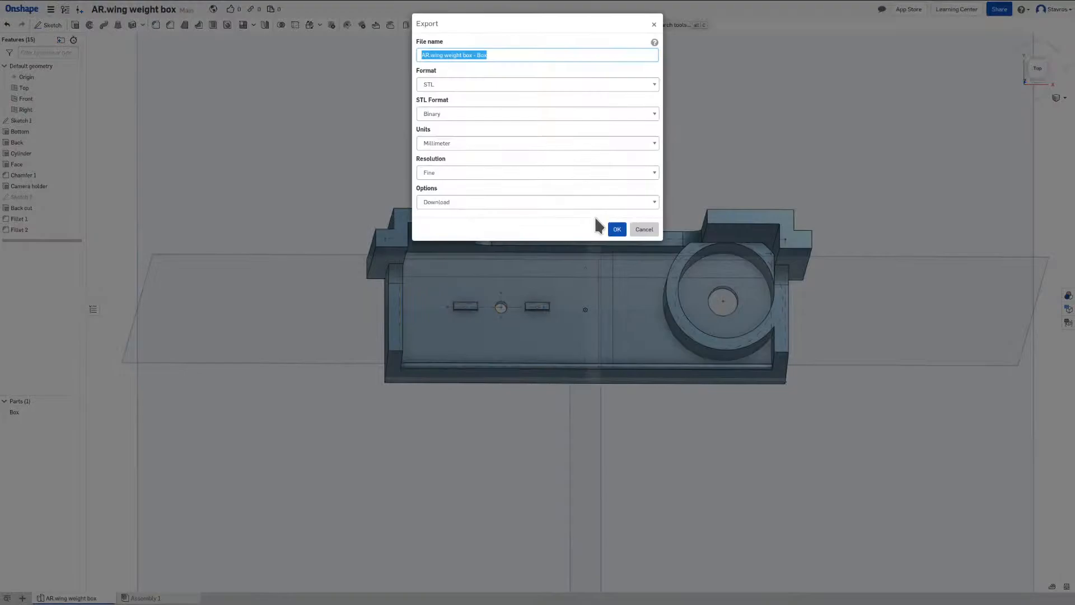
click(617, 230)
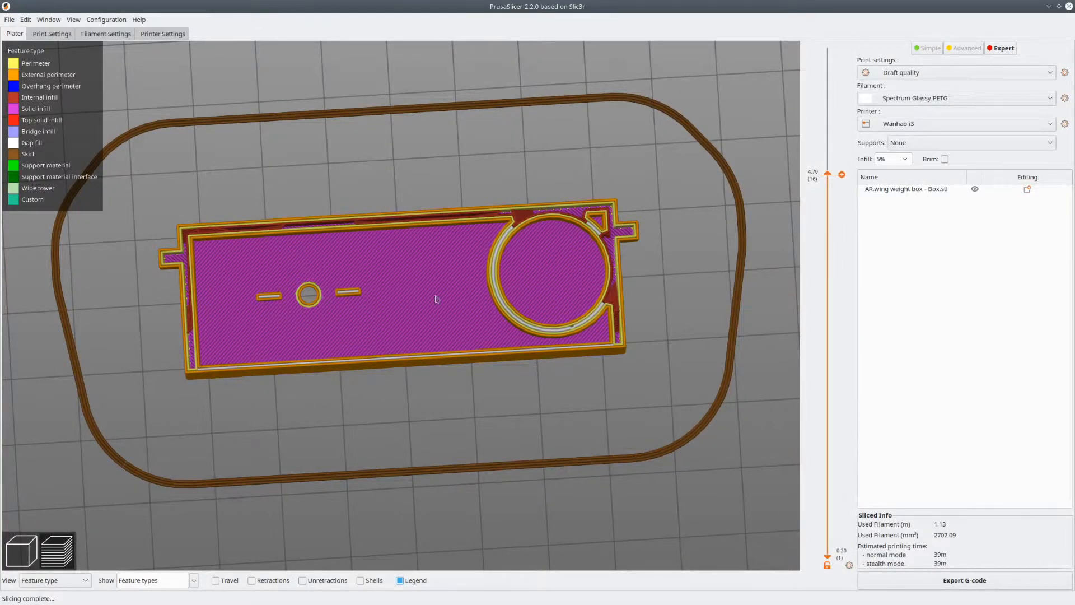
click(22, 552)
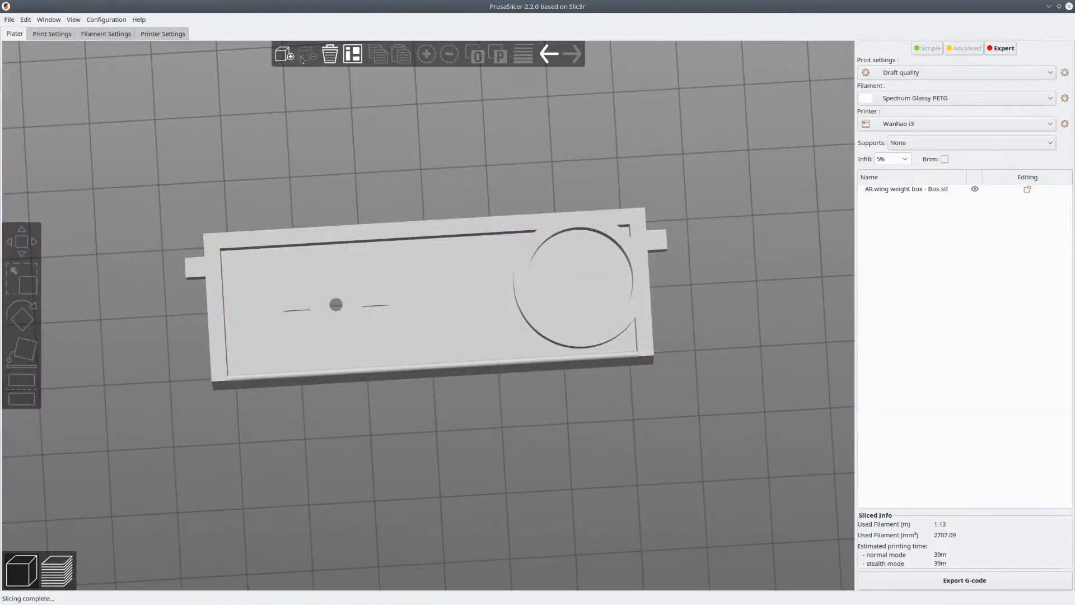
click(326, 293)
click(310, 55)
click(288, 56)
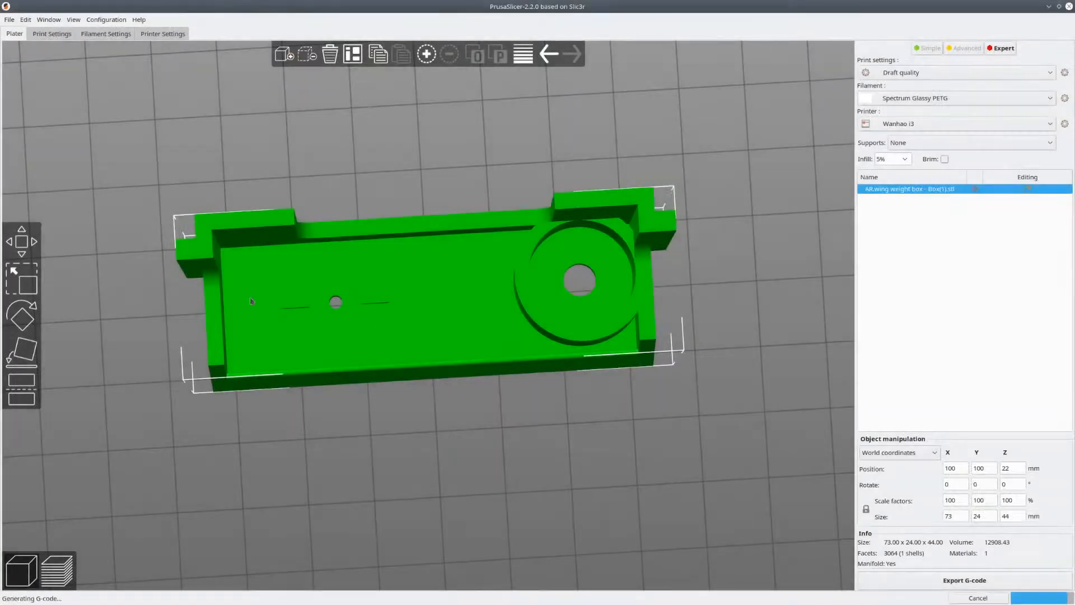
Step: Cut the imported box horizontally at Z 2.31 mm and keep the upper part
mouse_move(446, 311)
middle_down()
mouse_move(440, 264)
mouse_move(464, 310)
middle_up()
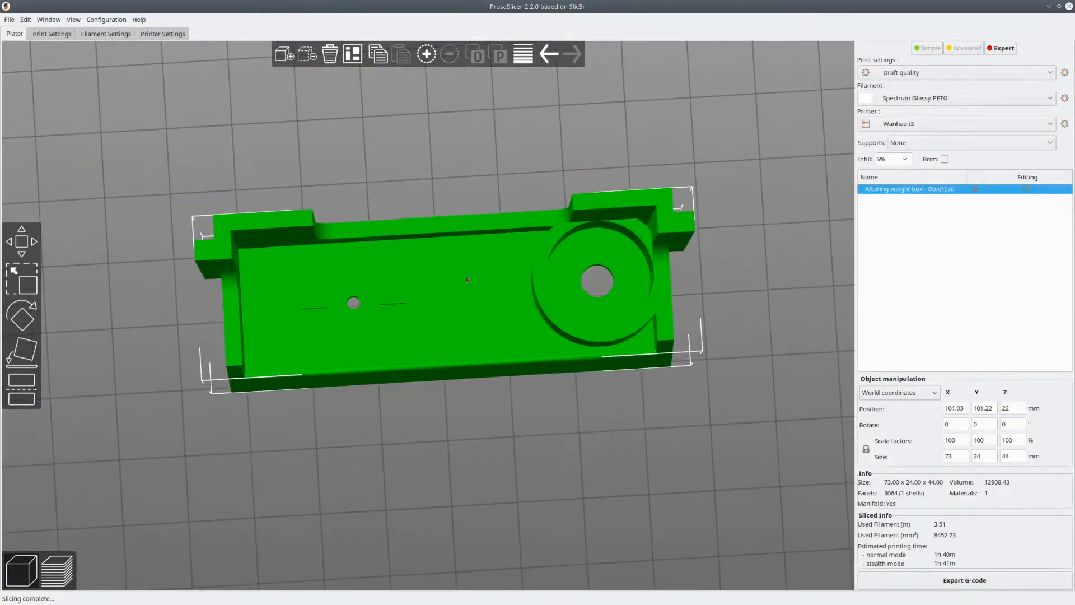
drag(465, 310, 469, 322)
drag(501, 476, 284, 478)
click(20, 381)
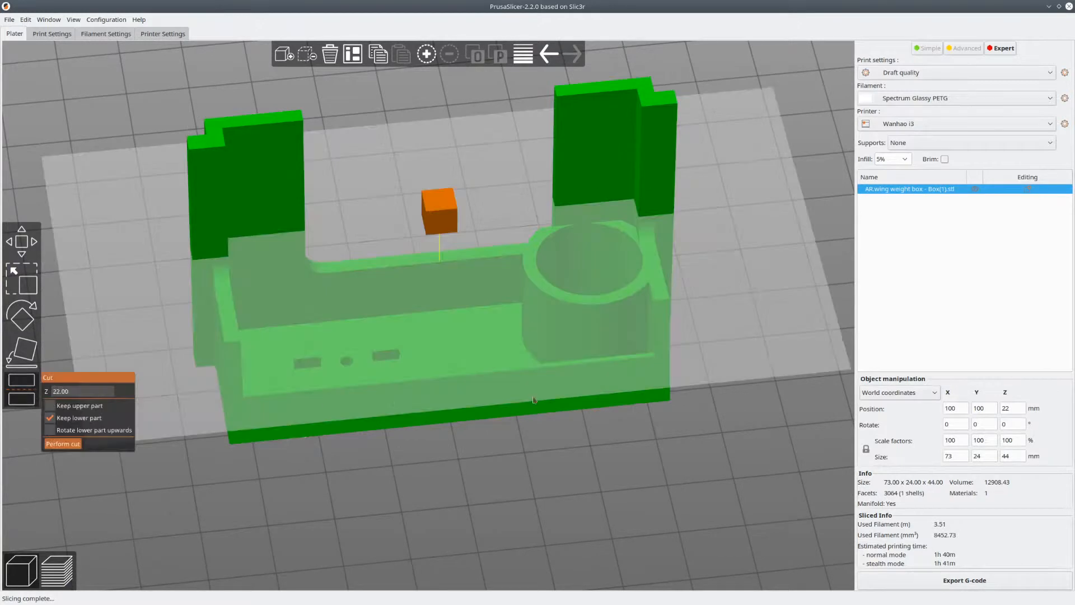
drag(441, 211, 435, 397)
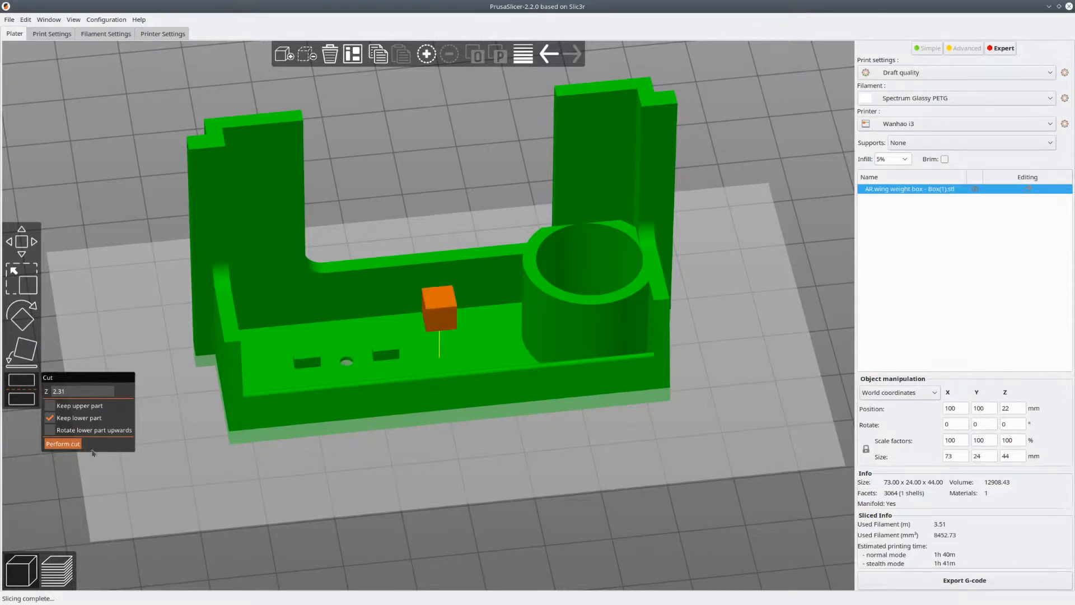
click(64, 443)
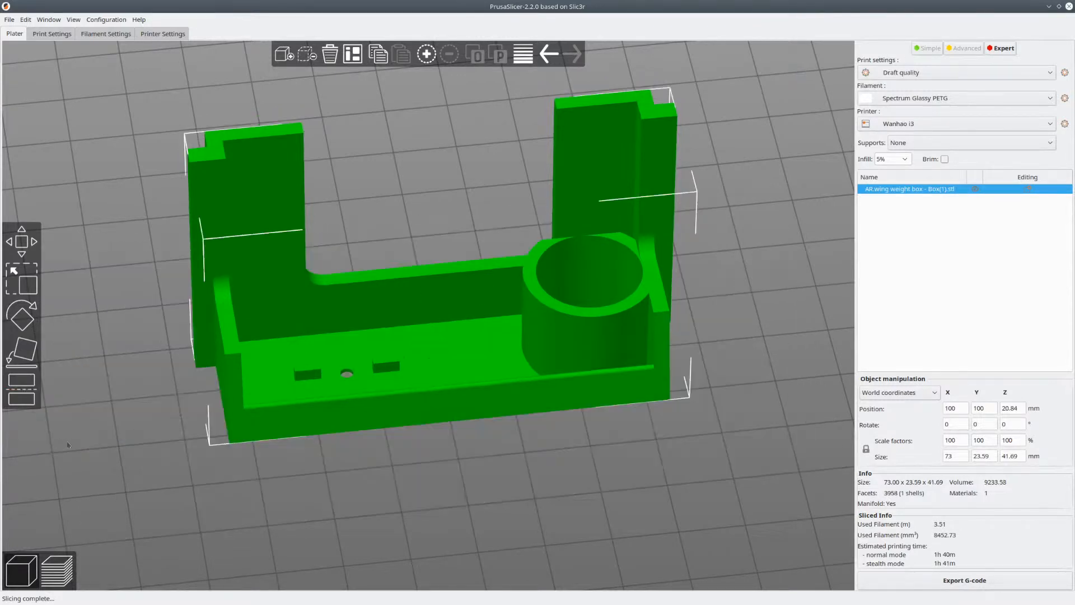
Step: Cut the remaining box horizontally at Z 6.46 mm and keep only the lower part
click(22, 398)
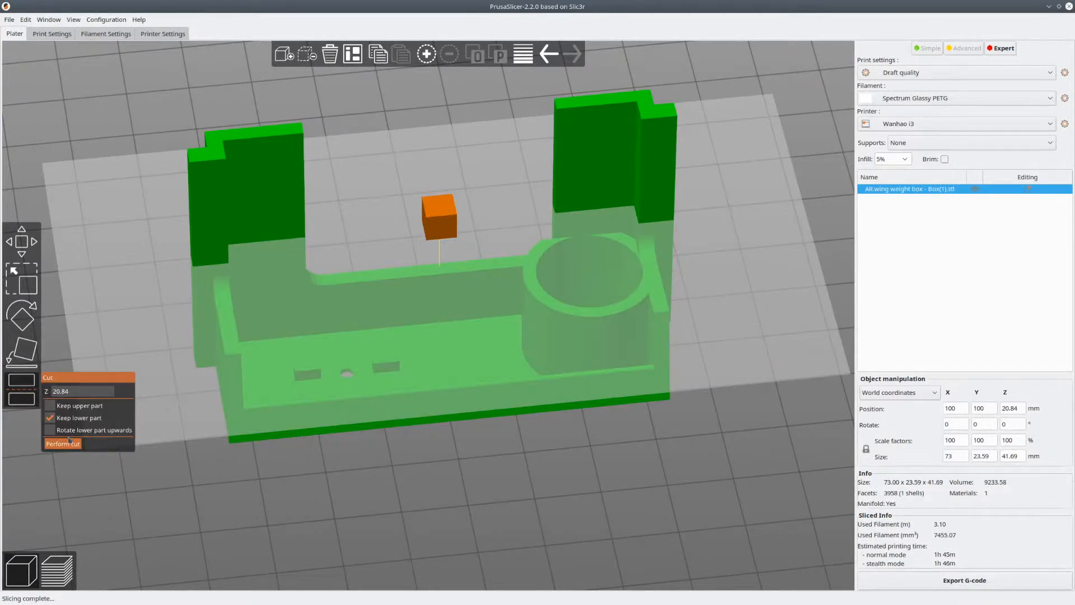
drag(448, 236, 437, 352)
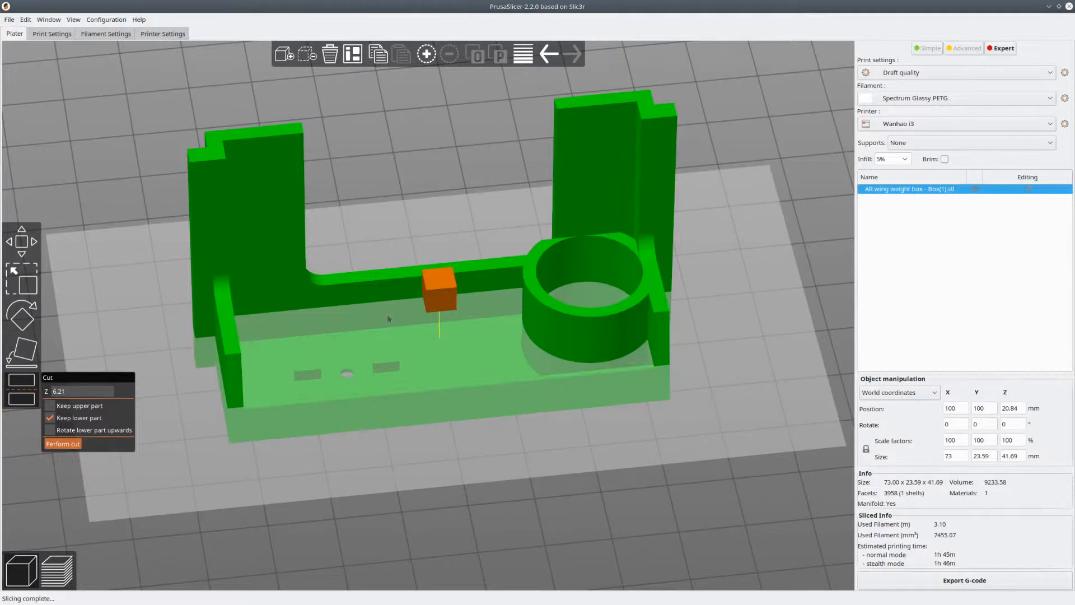
drag(445, 299, 447, 293)
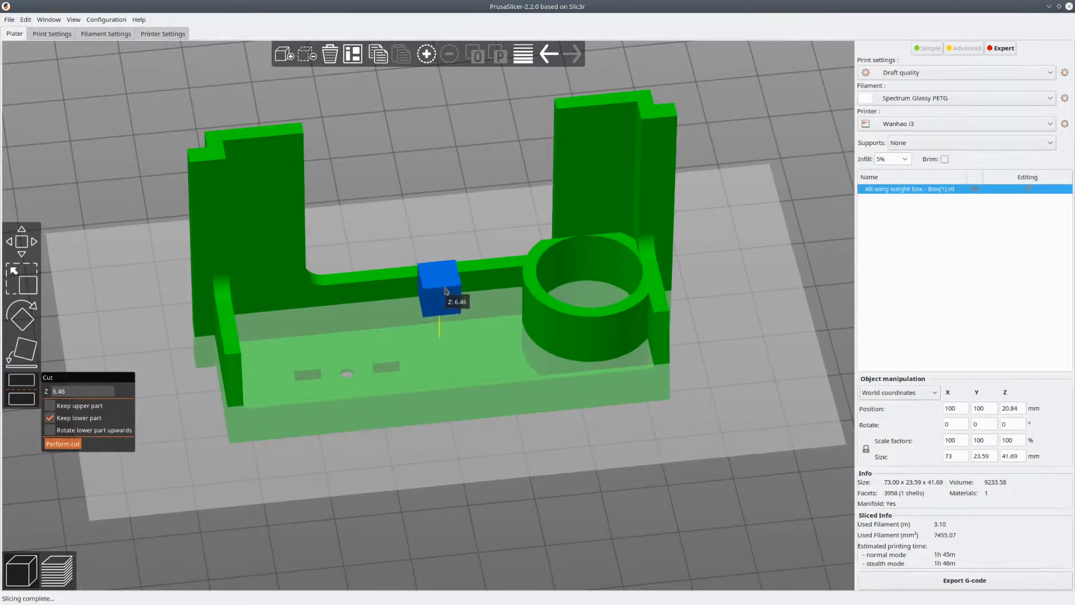
click(62, 443)
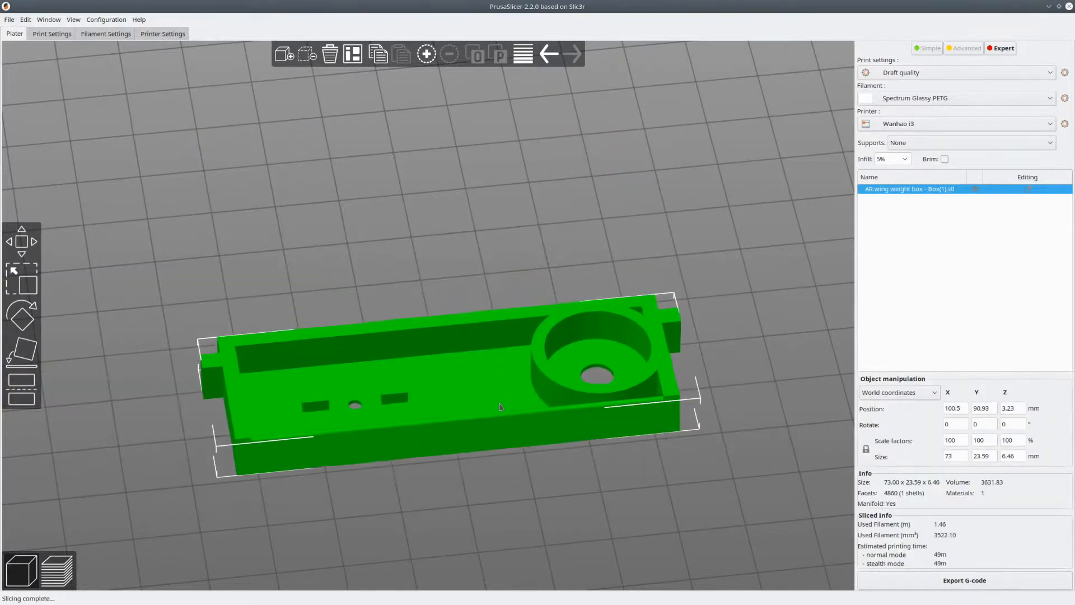
Step: Centre the cut test piece on the print bed and open its sliced layer preview
key(1)
drag(818, 393, 784, 374)
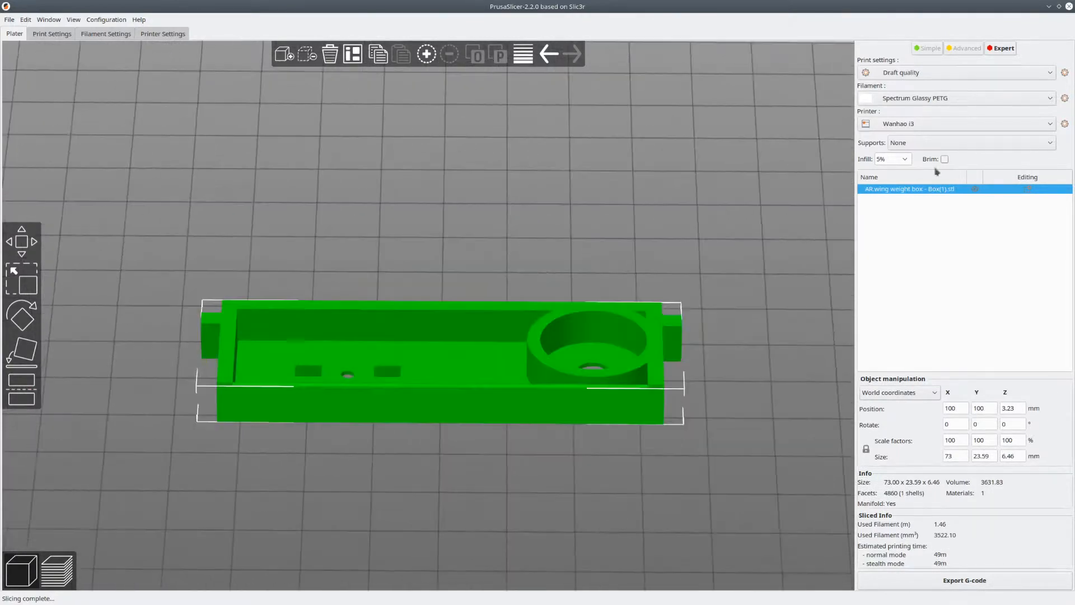
drag(745, 224, 740, 250)
click(66, 581)
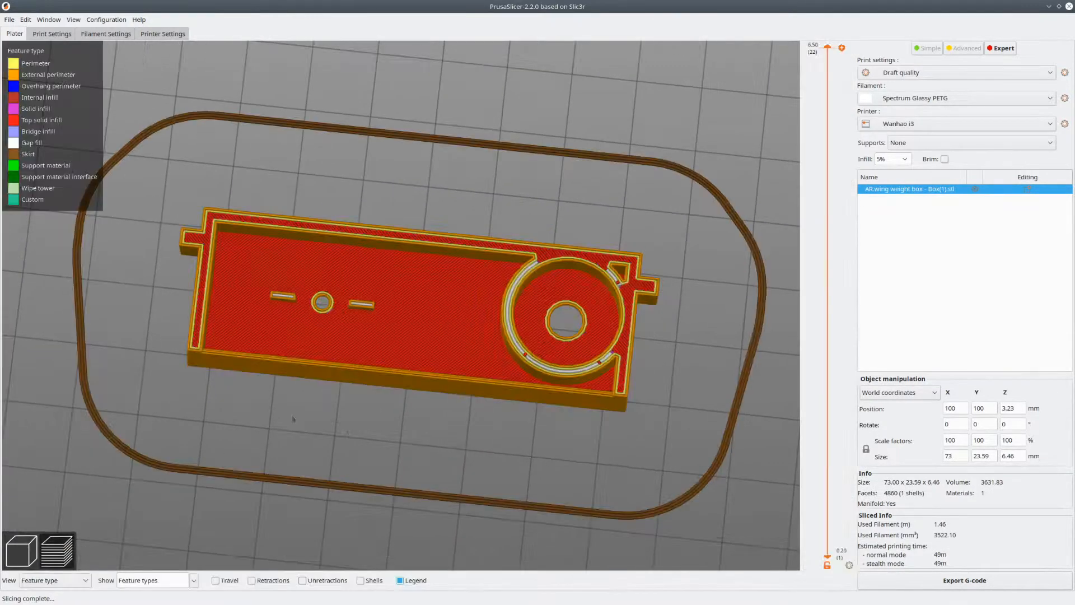
Step: Examine the sliced test piece around the floor hole, cylinder and corner, stepping down through the layers and back to the top
drag(379, 445, 410, 436)
scroll(485, 430, up, 3)
scroll(485, 429, down, 3)
drag(485, 430, 398, 503)
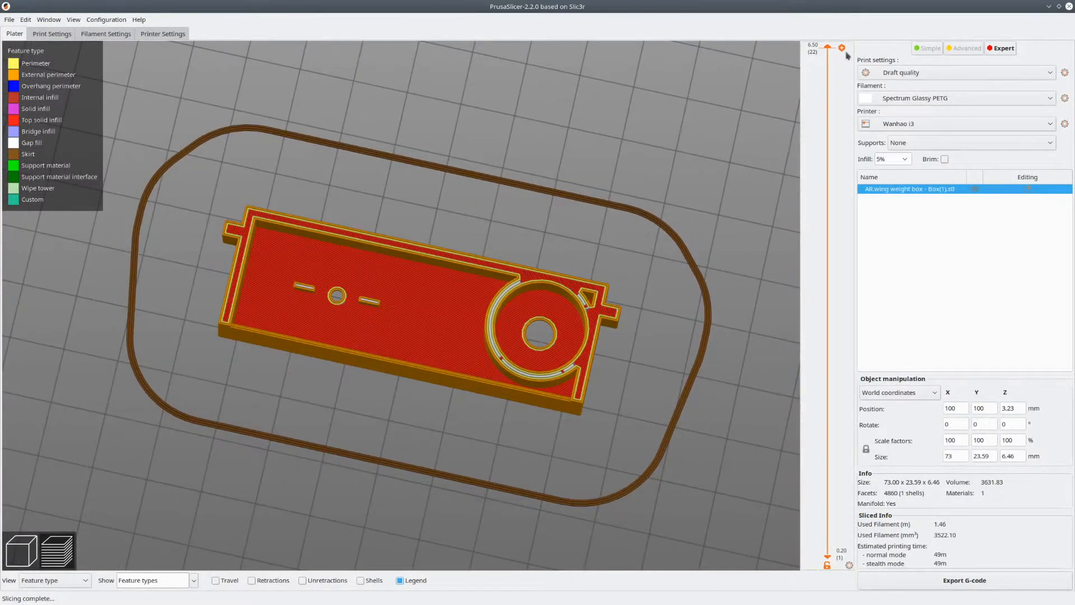
drag(828, 49, 811, 409)
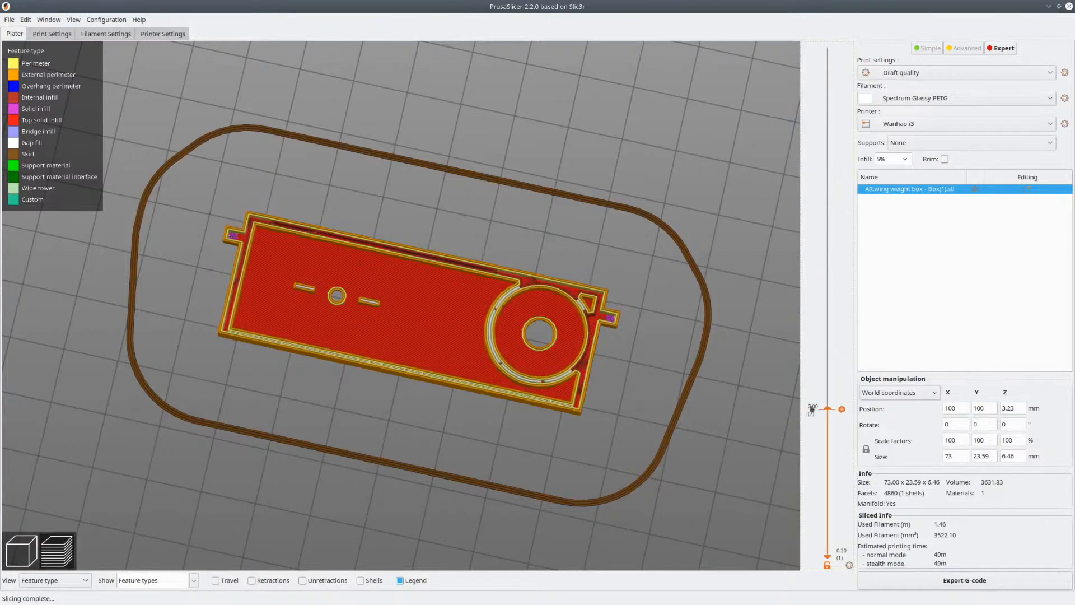
drag(812, 493, 819, 54)
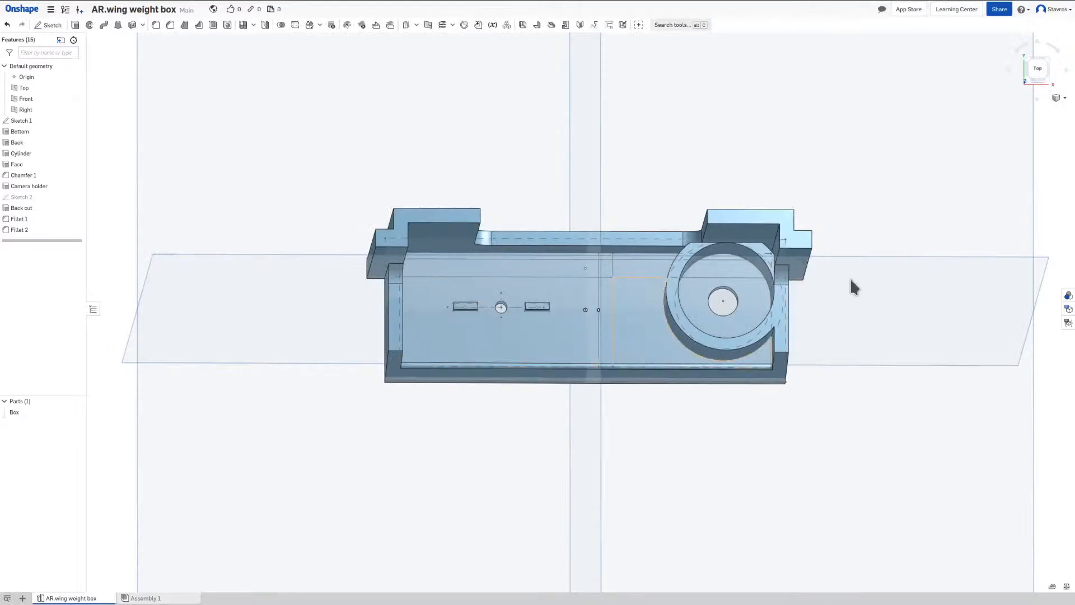
Step: Back in Onshape, edit the Cylinder extrude to add the Sketch 1 regions in the corner between ring and walls, accept it, and inspect the corner
scroll(854, 263, up, 5)
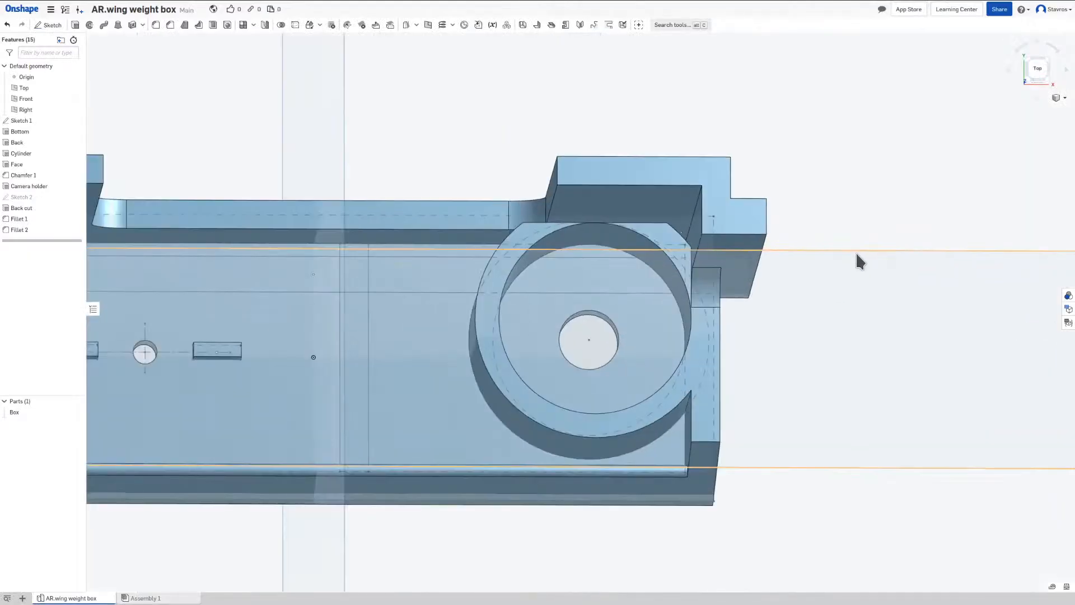
right_drag(852, 300, 855, 285)
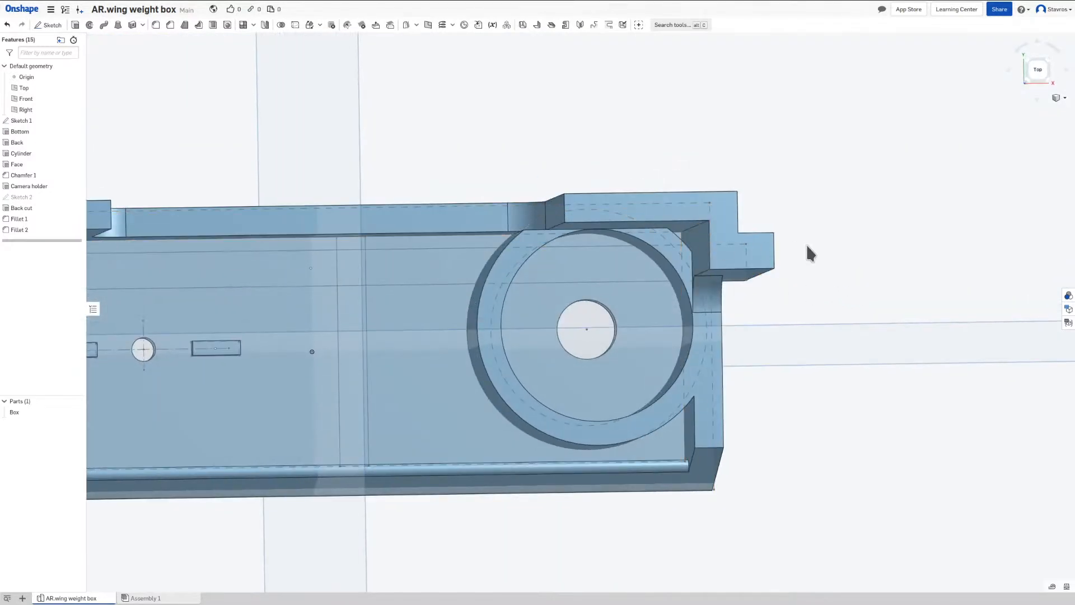
right_drag(806, 244, 798, 247)
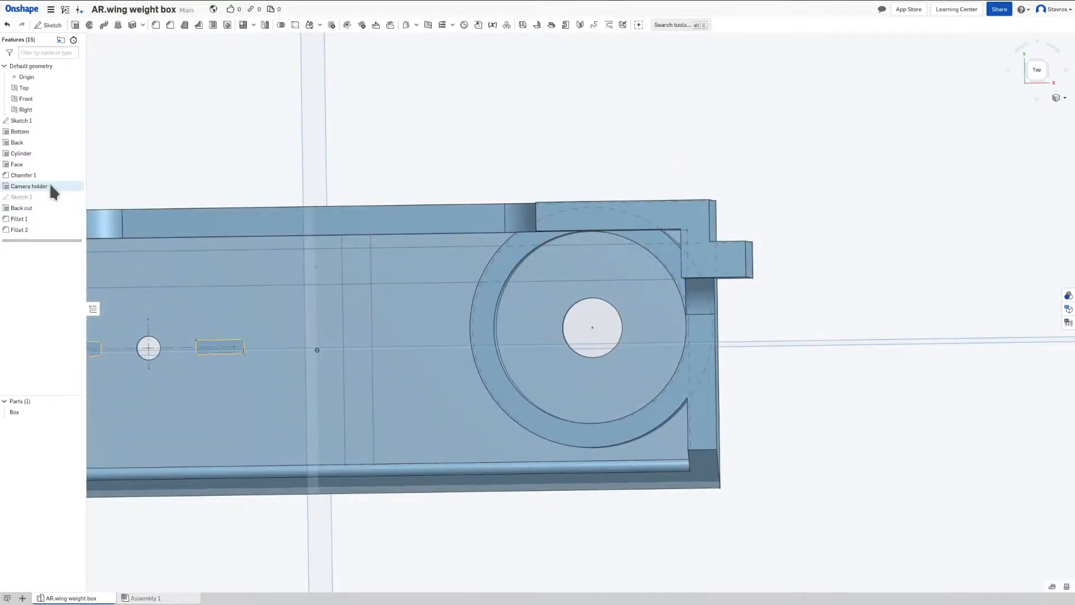
click(41, 151)
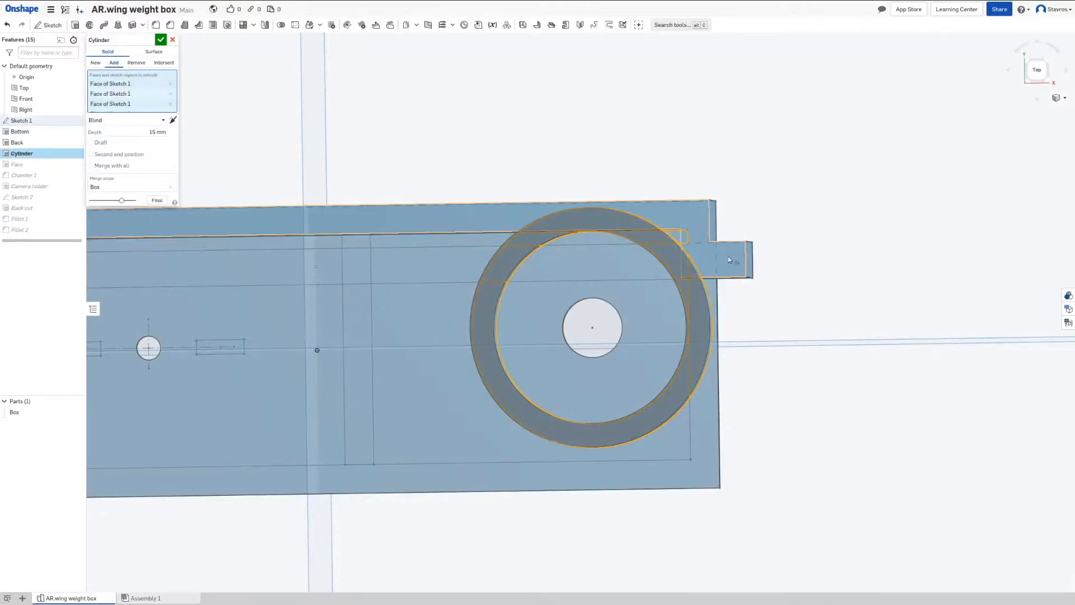
right_drag(801, 229, 749, 255)
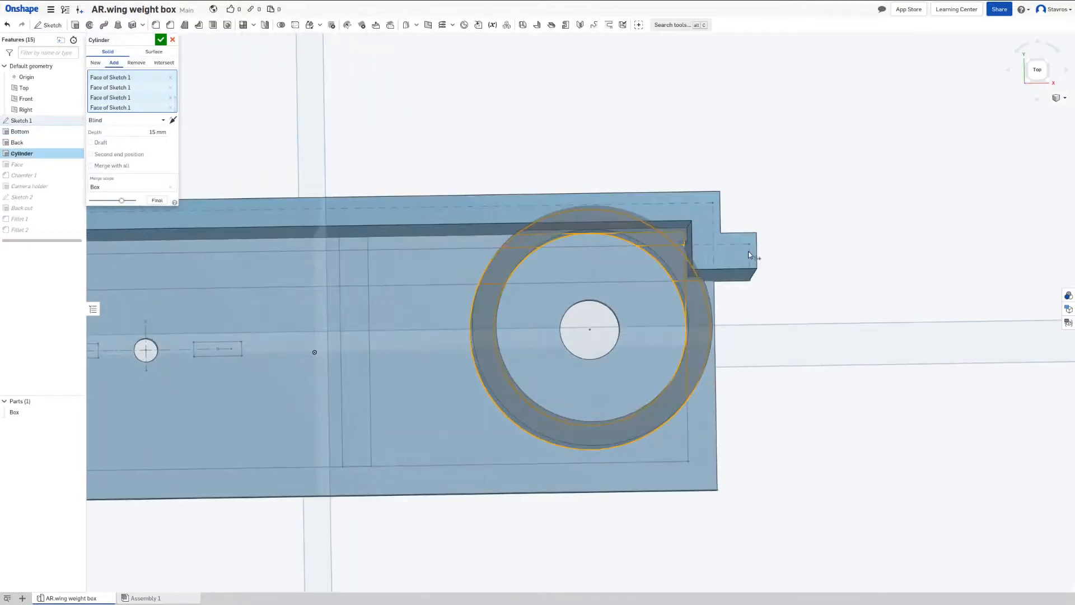
scroll(749, 235, up, 3)
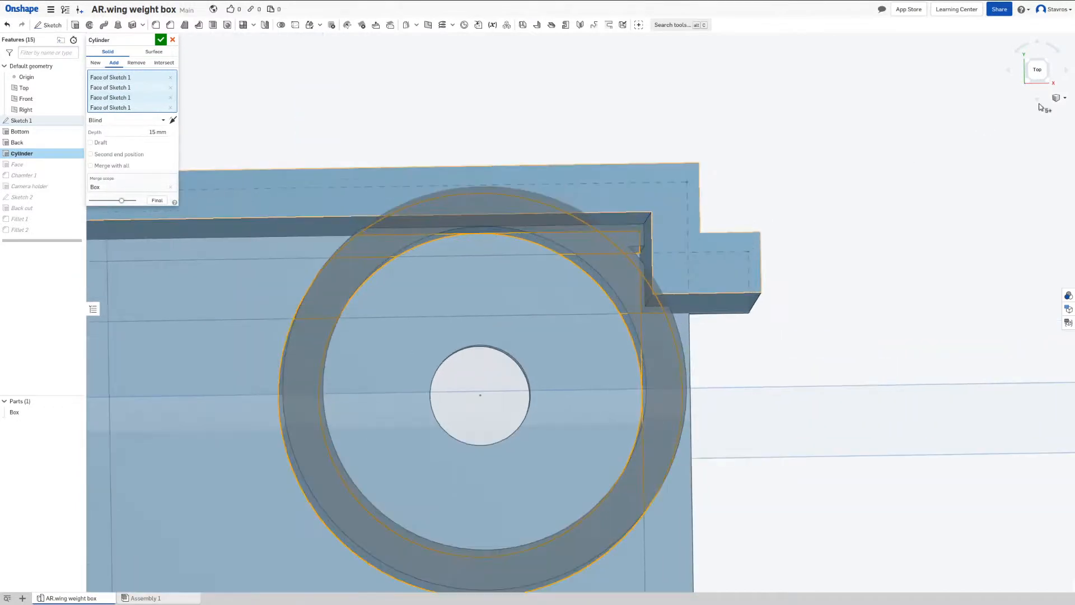
click(1038, 70)
scroll(700, 323, up, 10)
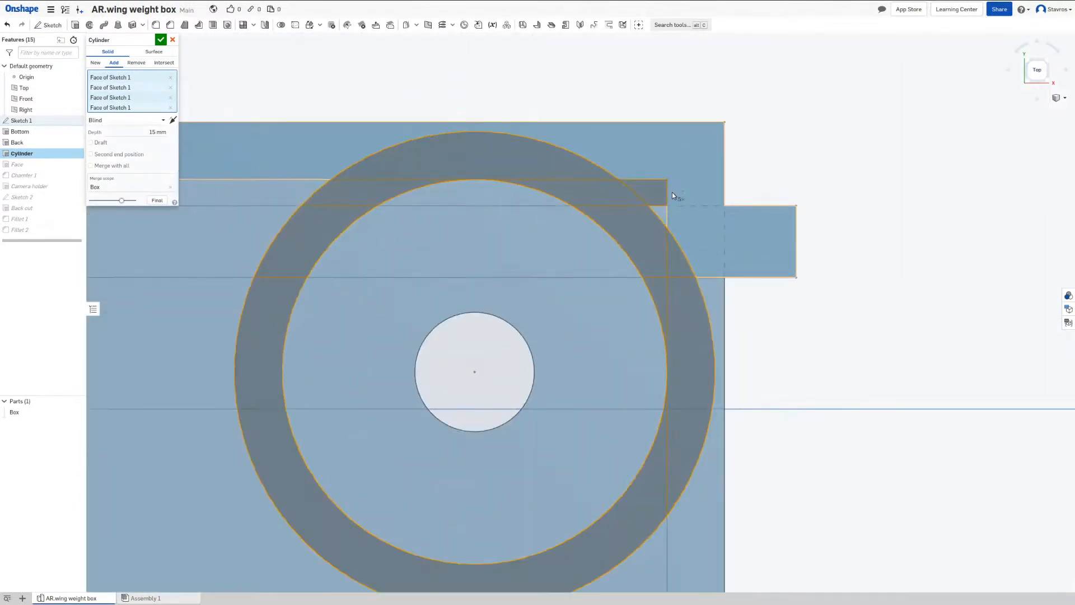
scroll(749, 299, down, 4)
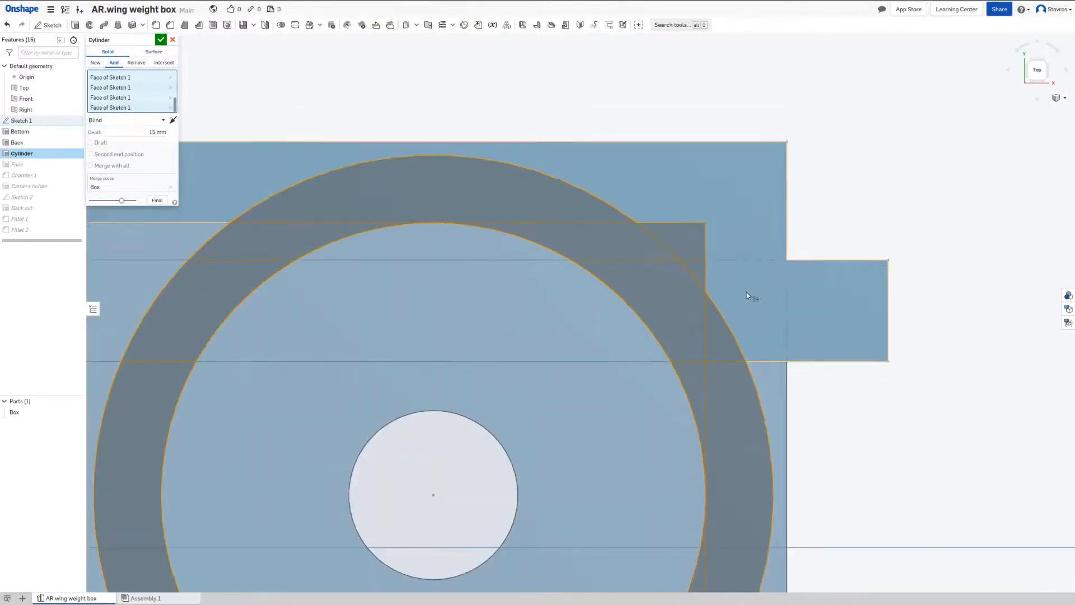
click(162, 41)
right_drag(282, 173, 574, 279)
scroll(446, 300, down, 2)
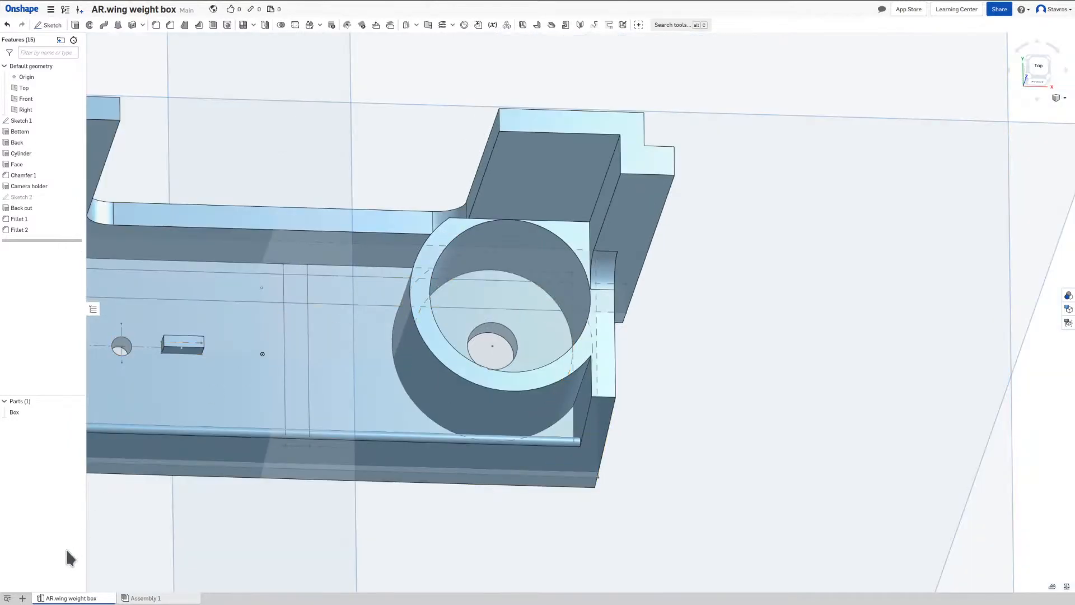
Step: Export the Box part as a fine binary STL in millimetres, and load it in PrusaSlicer in place of the old test piece
right_click(28, 414)
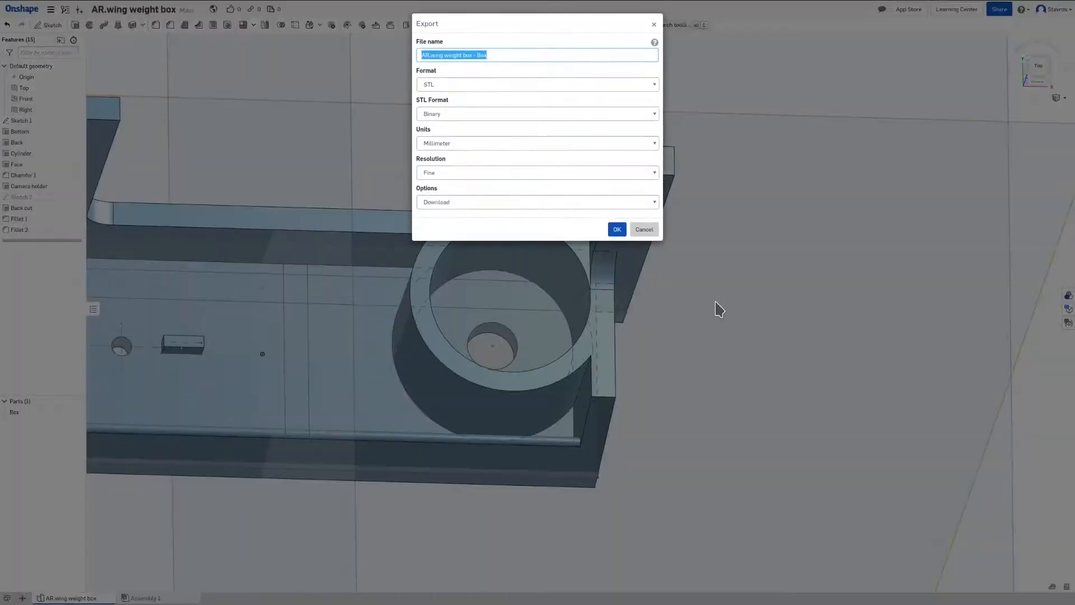
click(617, 229)
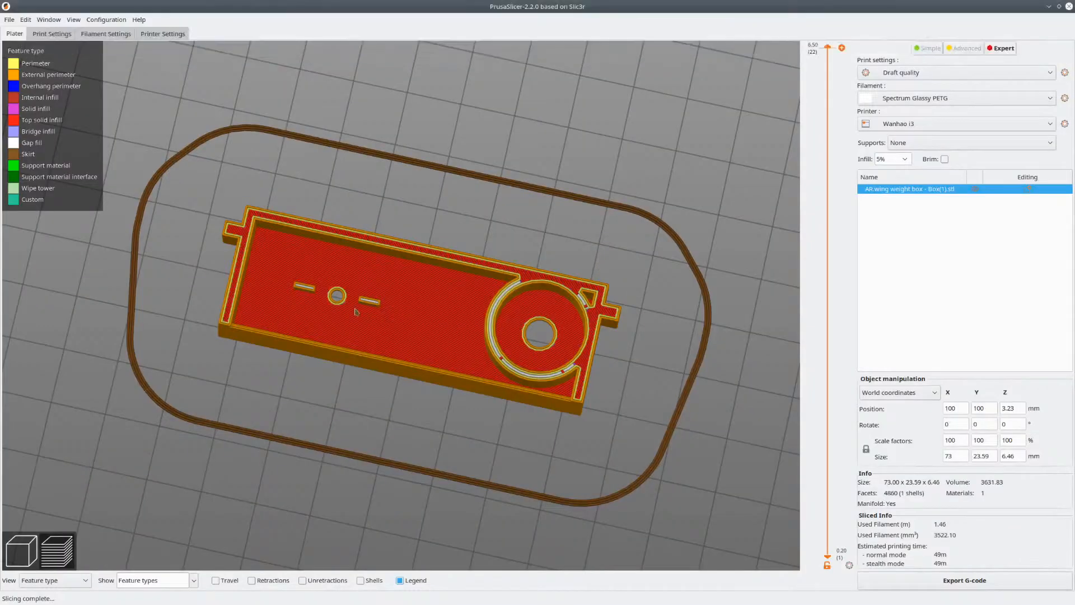
click(21, 549)
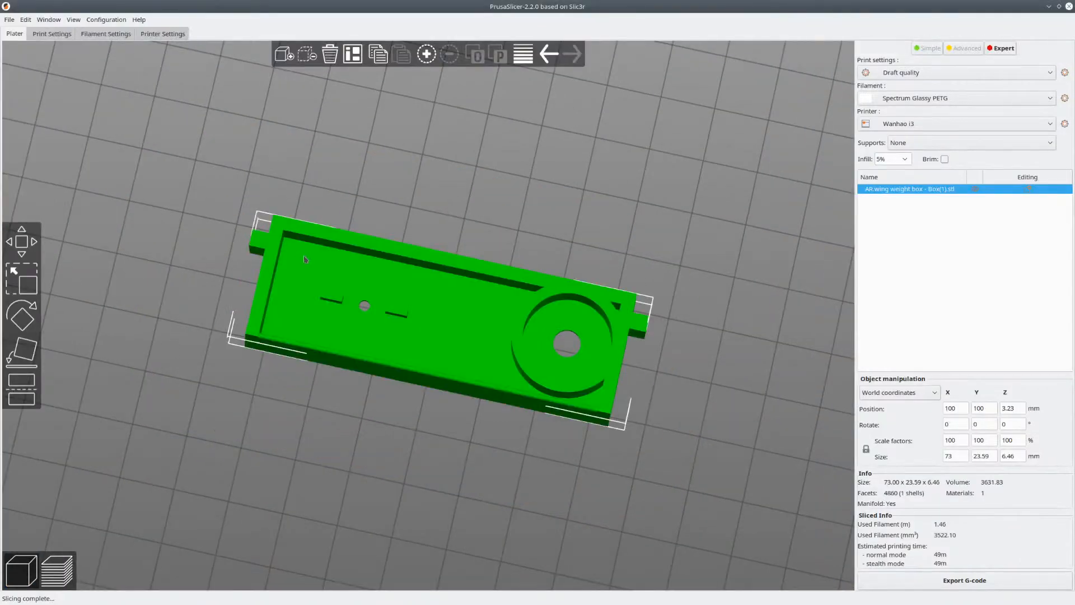
click(310, 58)
click(291, 57)
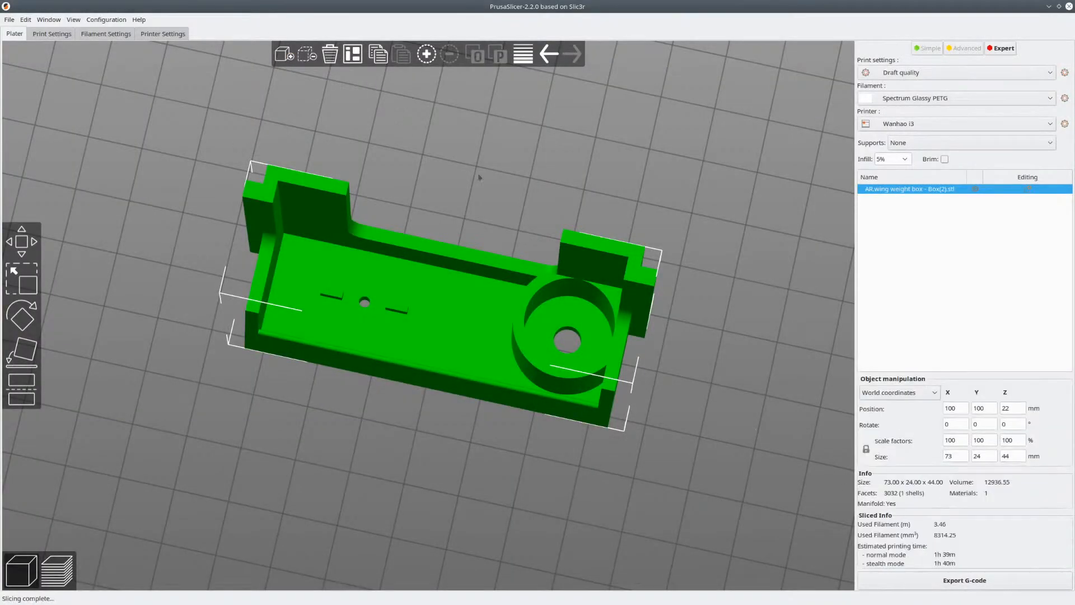
Step: Cut the newly loaded box horizontally at Z 2.39 mm and keep only the upper part
mouse_move(515, 296)
middle_down()
mouse_move(530, 295)
mouse_move(518, 308)
middle_up()
drag(463, 483, 481, 466)
key(c)
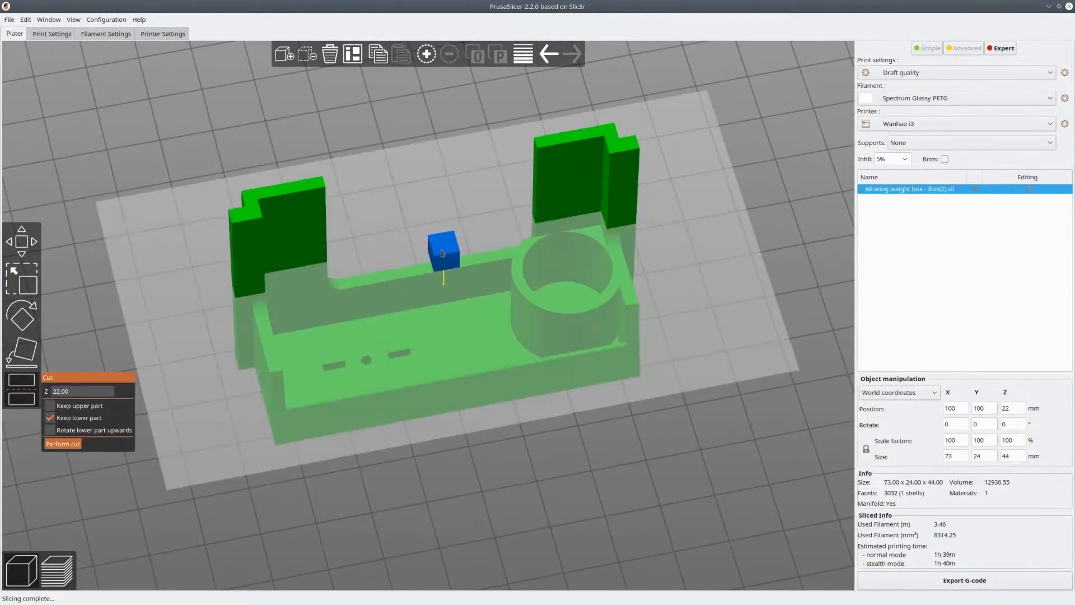
drag(443, 253, 436, 451)
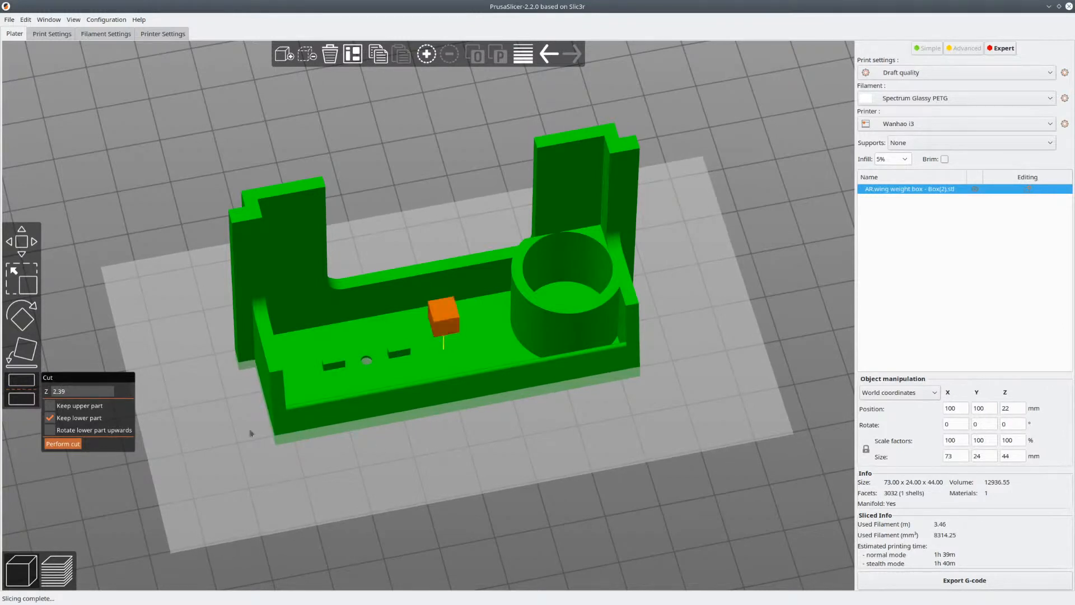
click(75, 445)
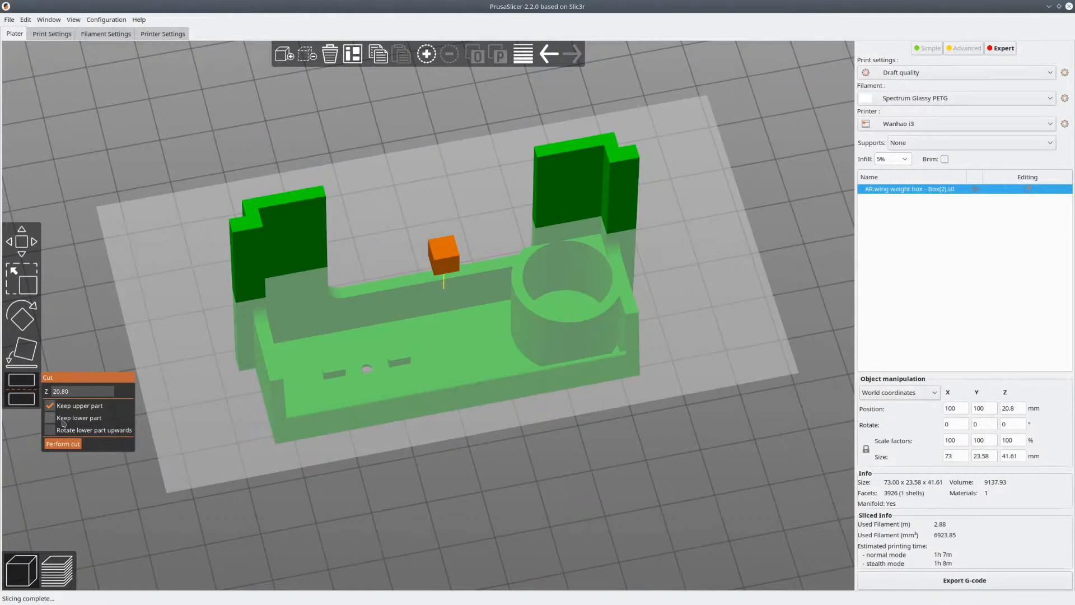
Step: Cut the remaining box horizontally at Z 7.08 mm, keeping only the lower part, and open its sliced layer preview
drag(425, 271, 433, 395)
click(63, 444)
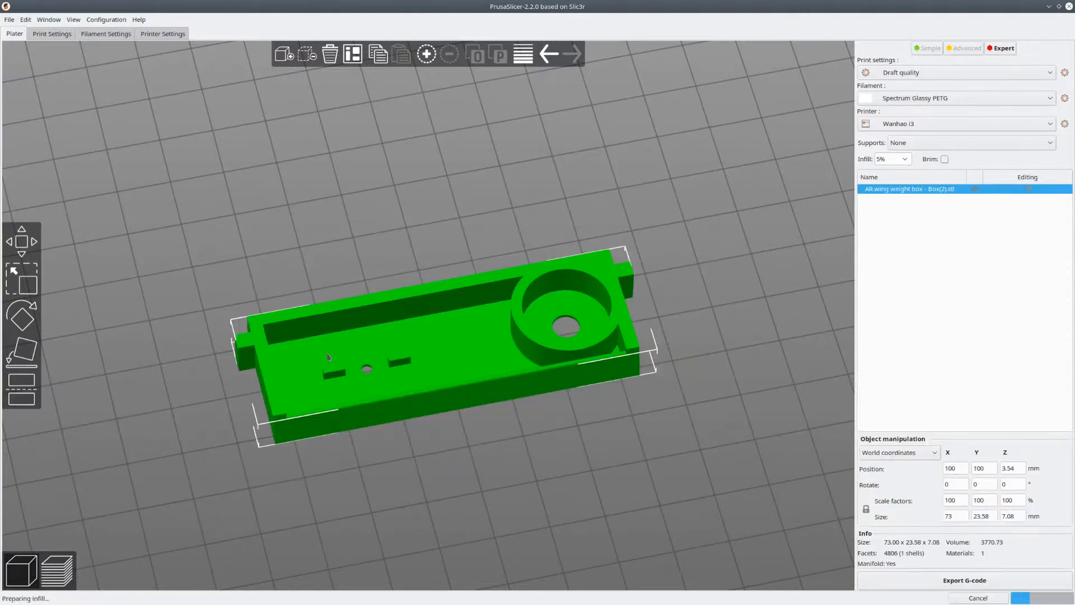
click(45, 566)
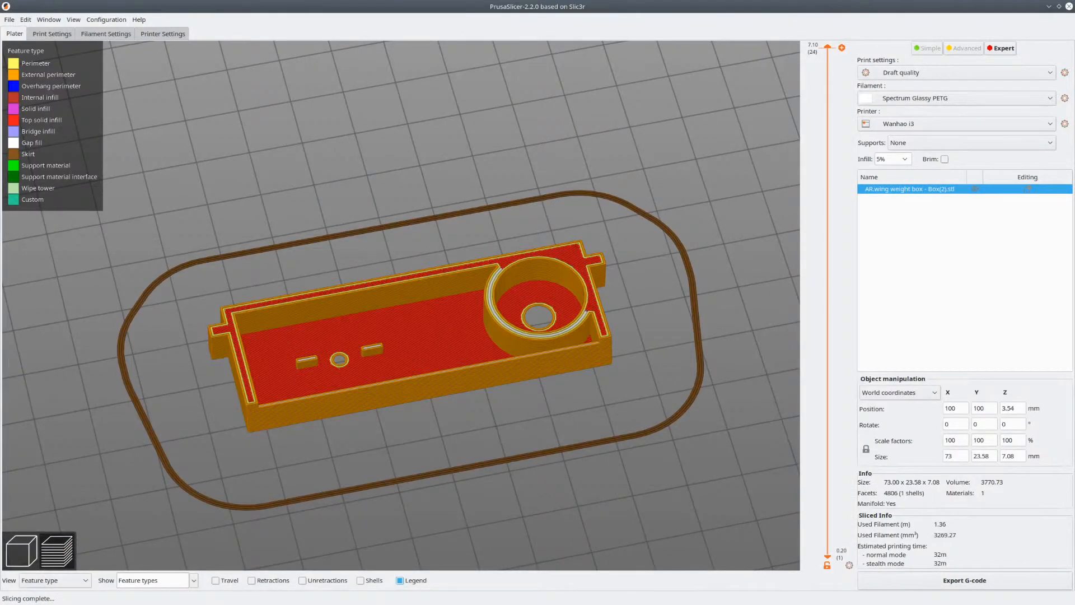
Step: Examine the sliced test piece's filled corner and walls, going down to the first layer and back up layer by layer to the top
drag(830, 55, 830, 122)
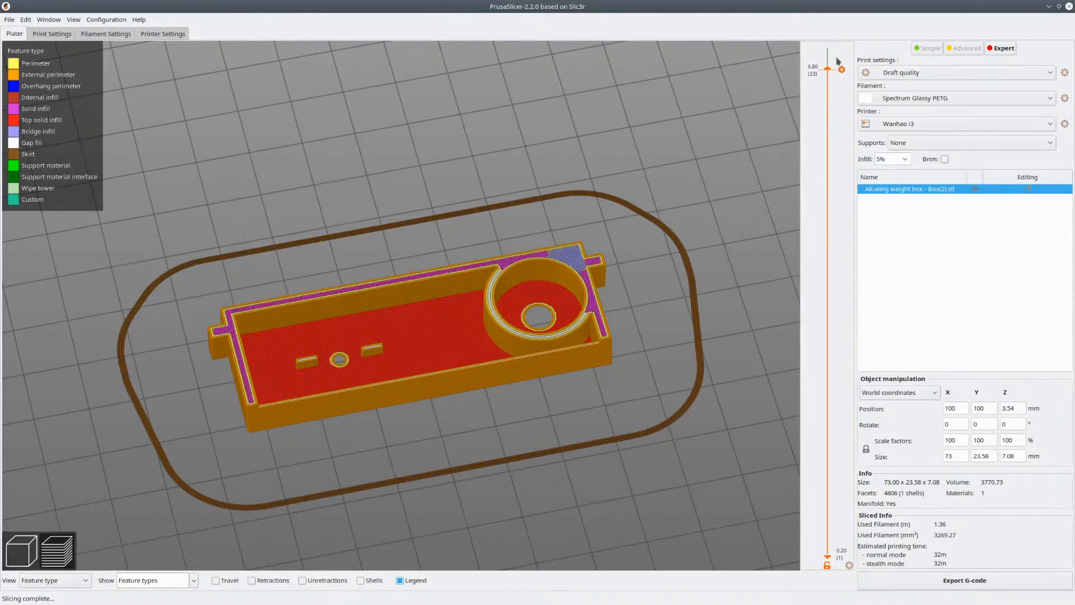
drag(274, 508, 523, 431)
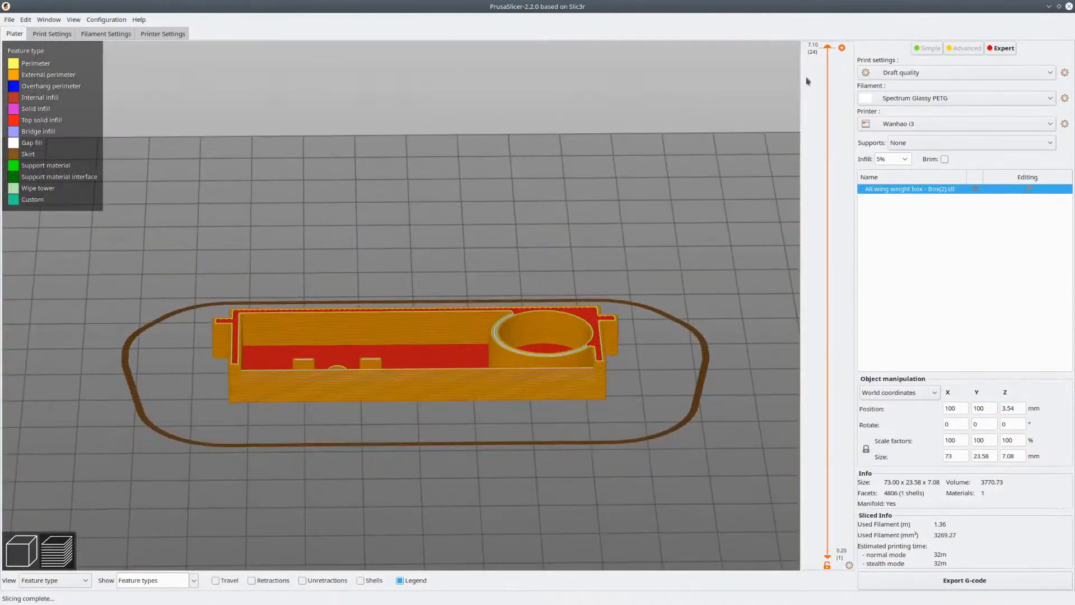
drag(827, 50, 778, 584)
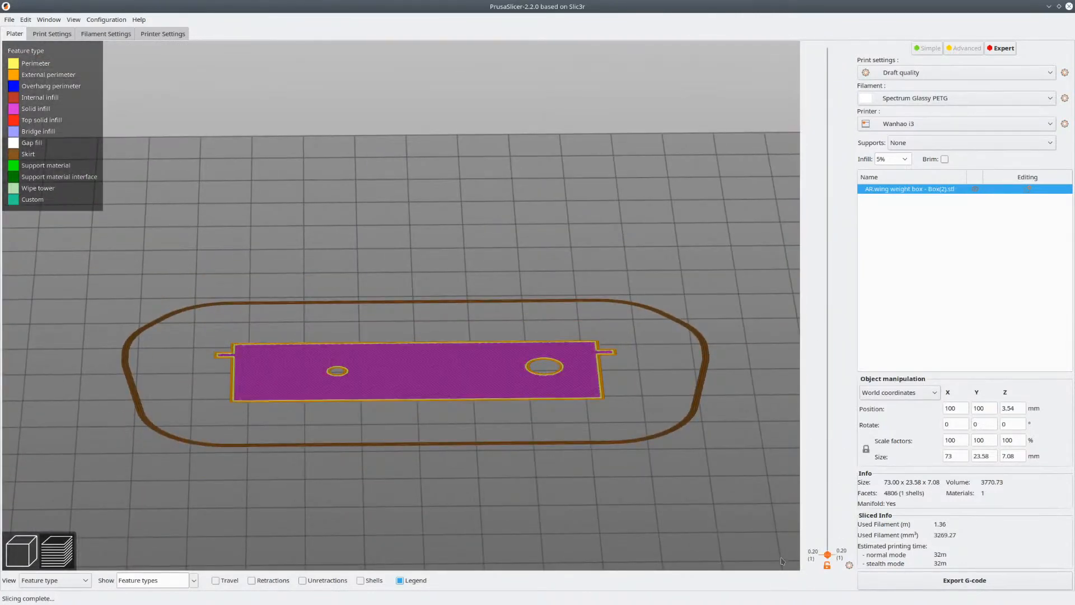
key(Up)
key(Up)
key(Up)
key(Up)
key(Up)
key(Up)
key(Up)
key(Up)
key(Up)
key(Up)
key(Up)
key(Up)
key(Up)
key(Up)
key(Up)
key(Up)
key(Up)
key(Up)
key(Up)
key(Up)
key(Up)
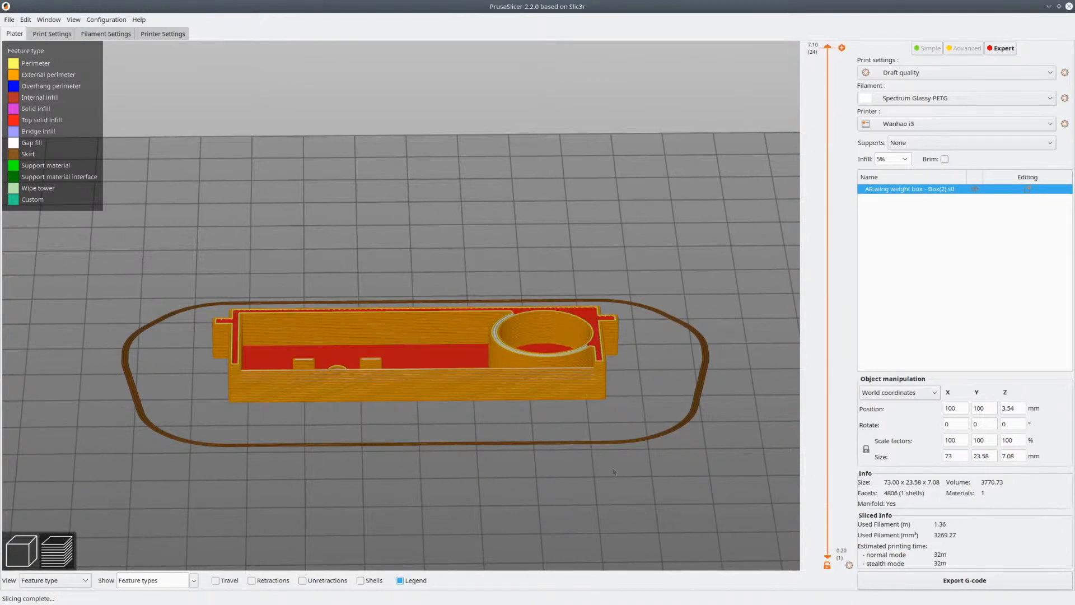
drag(660, 393, 714, 409)
Step: Export the sliced test piece's G-code as "AR.wing weight box - Box.gcode" in the /tmp/octoprint folder
click(879, 581)
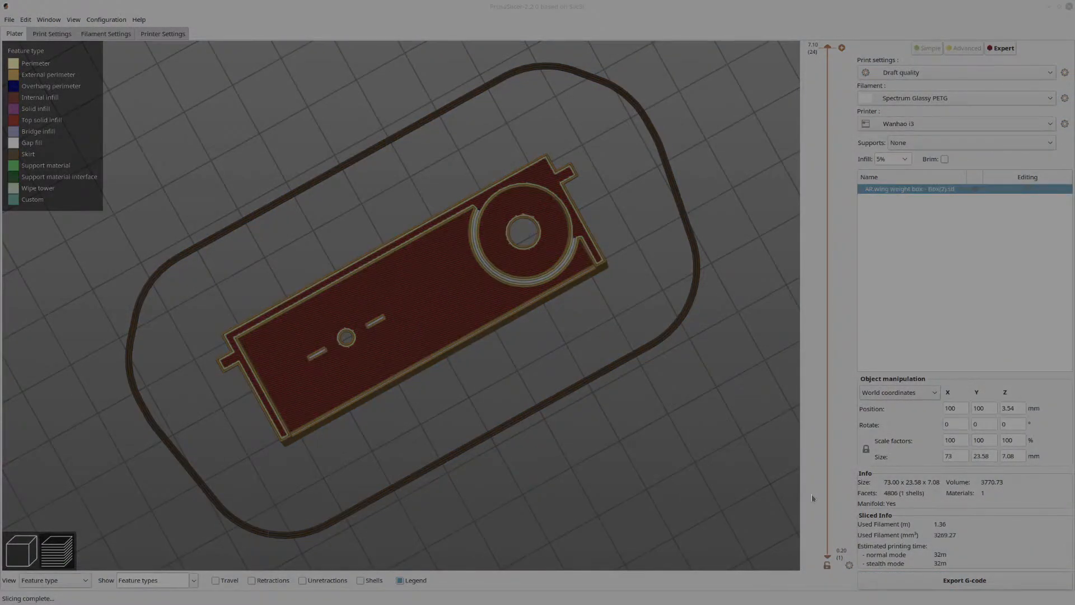
key(Return)
drag(526, 414, 752, 332)
drag(461, 332, 330, 512)
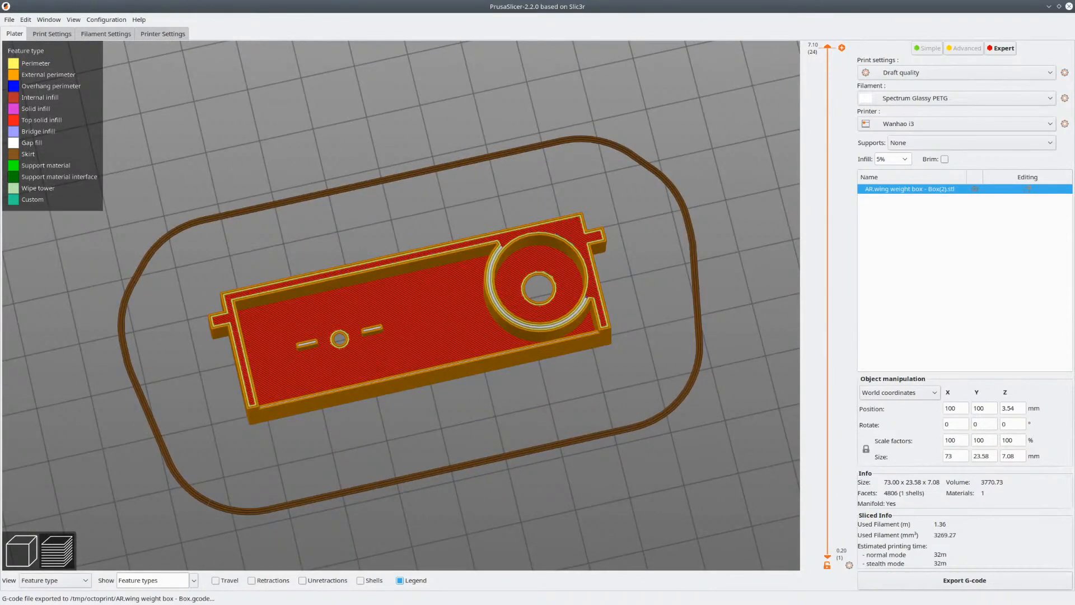